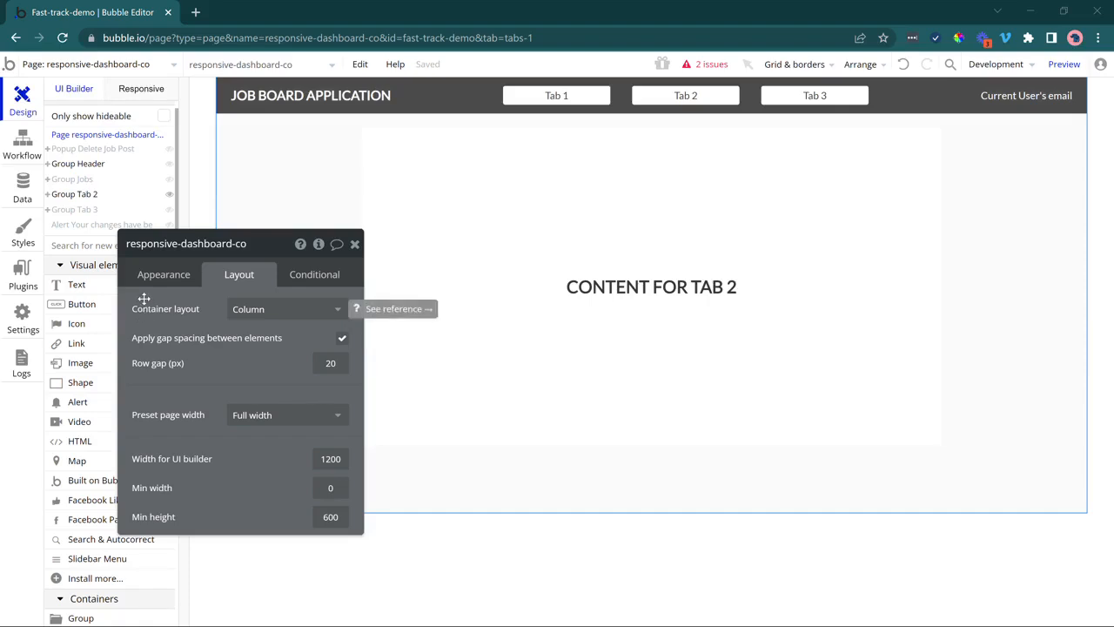
Compare the Tab 2 and Group Jobs contents by toggling each group's visibility.
drag(153, 314, 154, 370)
mouse_move(172, 198)
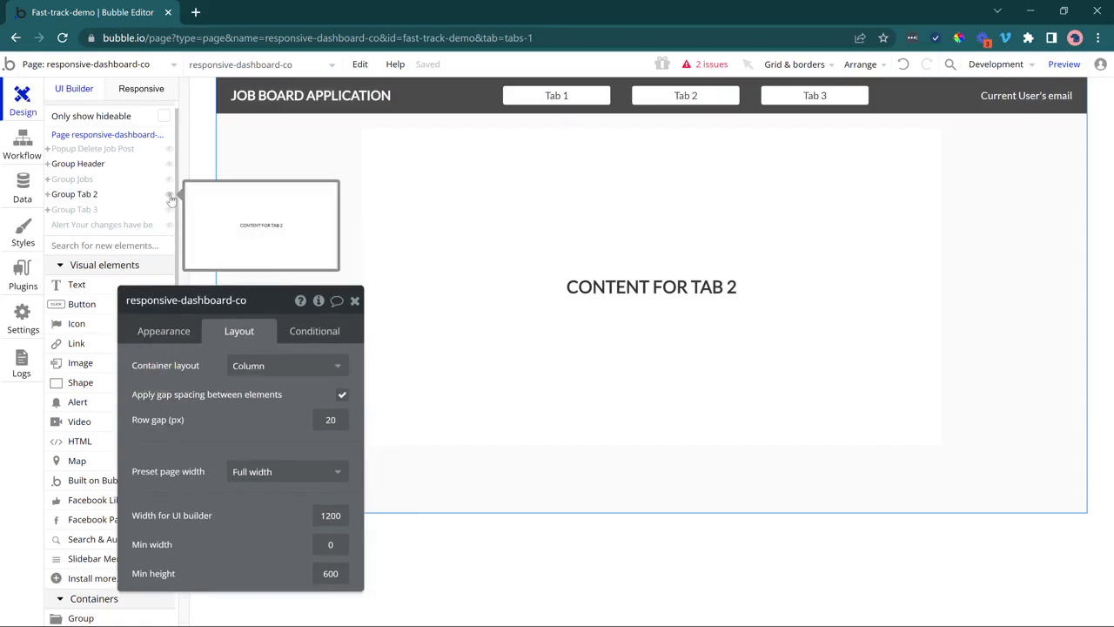
click(169, 194)
click(169, 179)
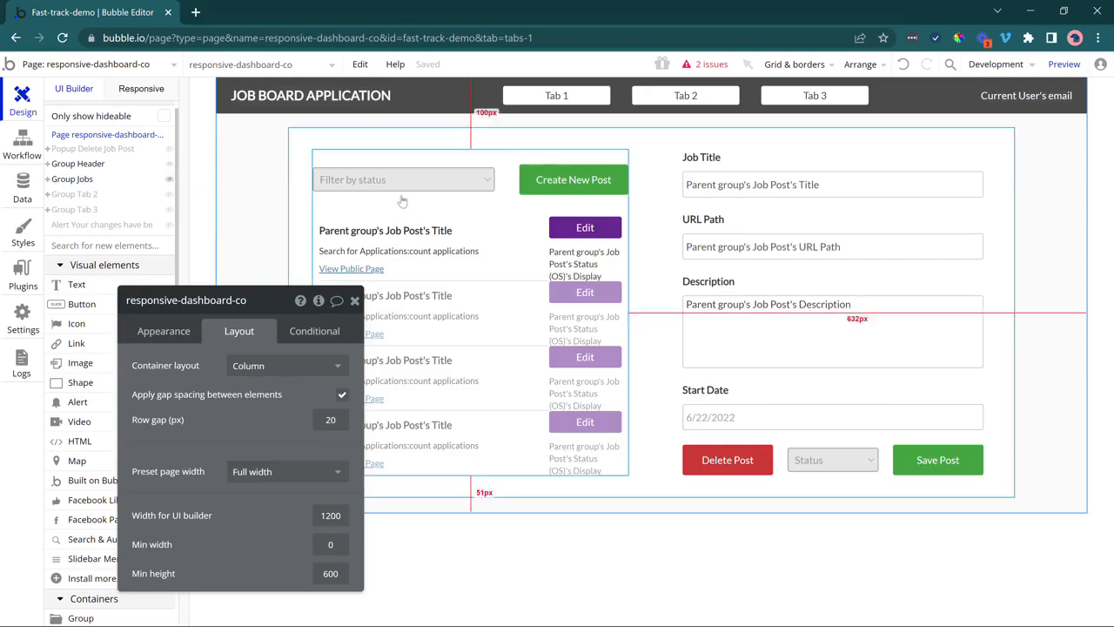
click(169, 179)
click(169, 194)
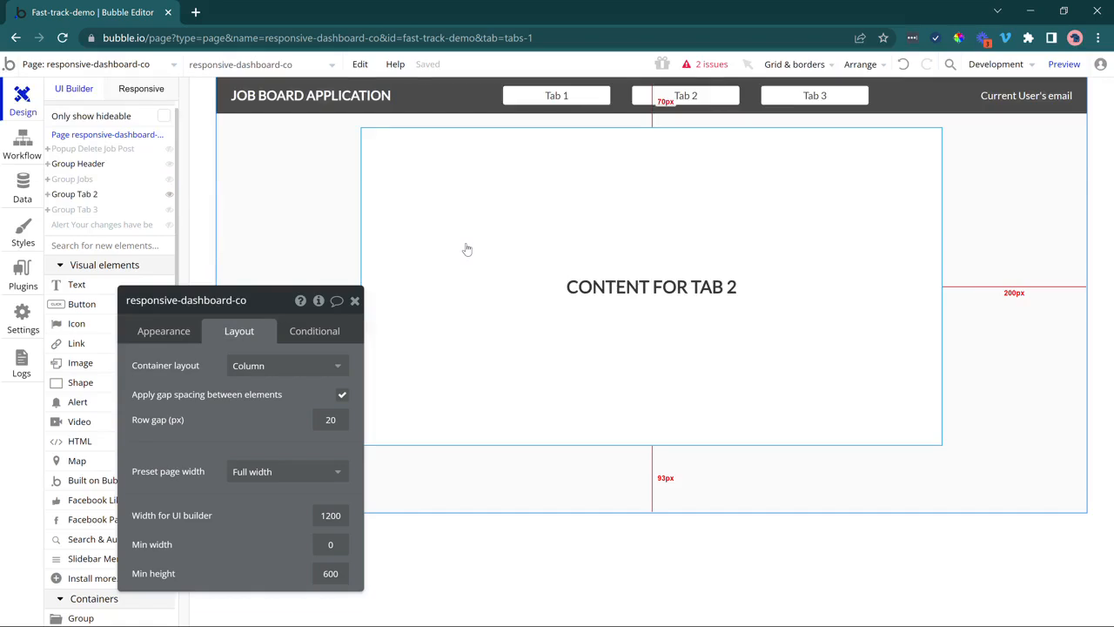
Show Tab 2 with Group Jobs hidden and select the Tab 2 group on the canvas.
click(169, 194)
click(169, 179)
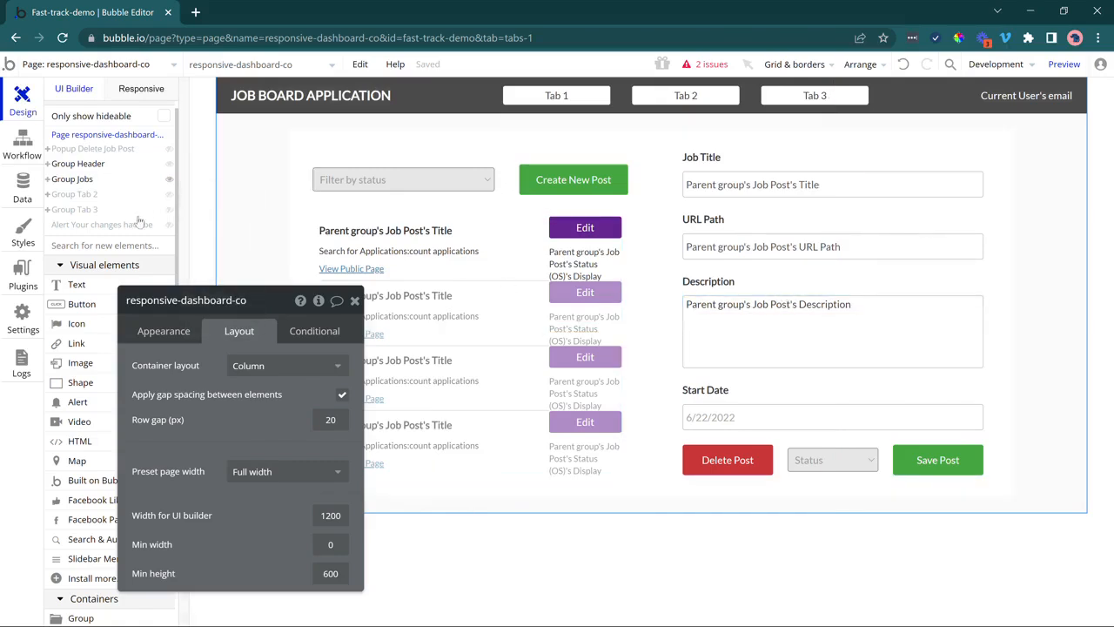
click(169, 179)
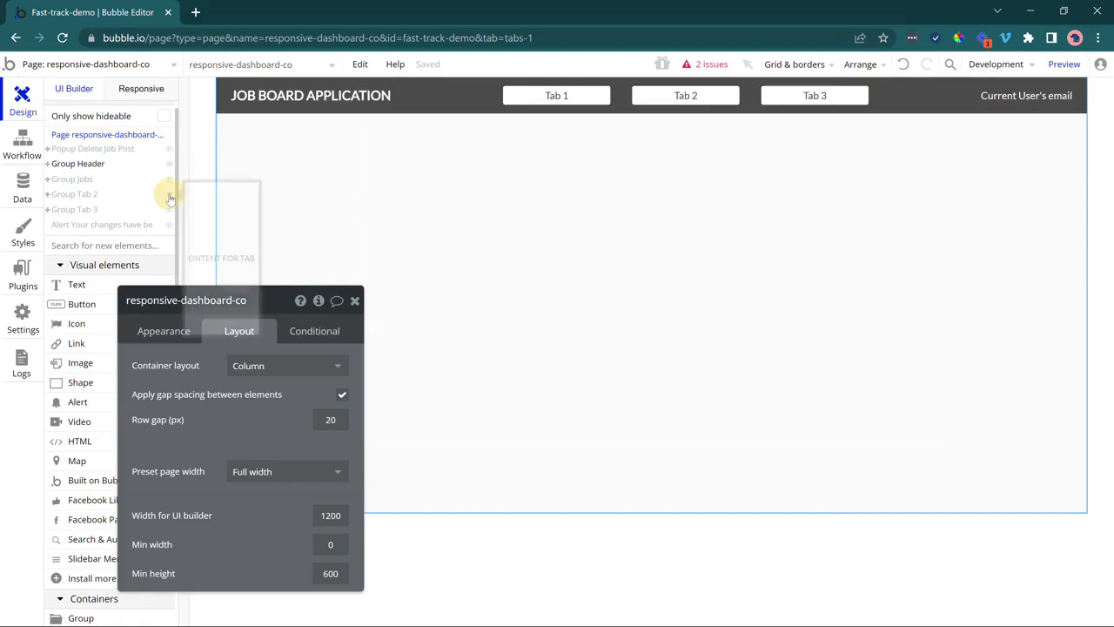
click(169, 193)
drag(269, 430, 303, 343)
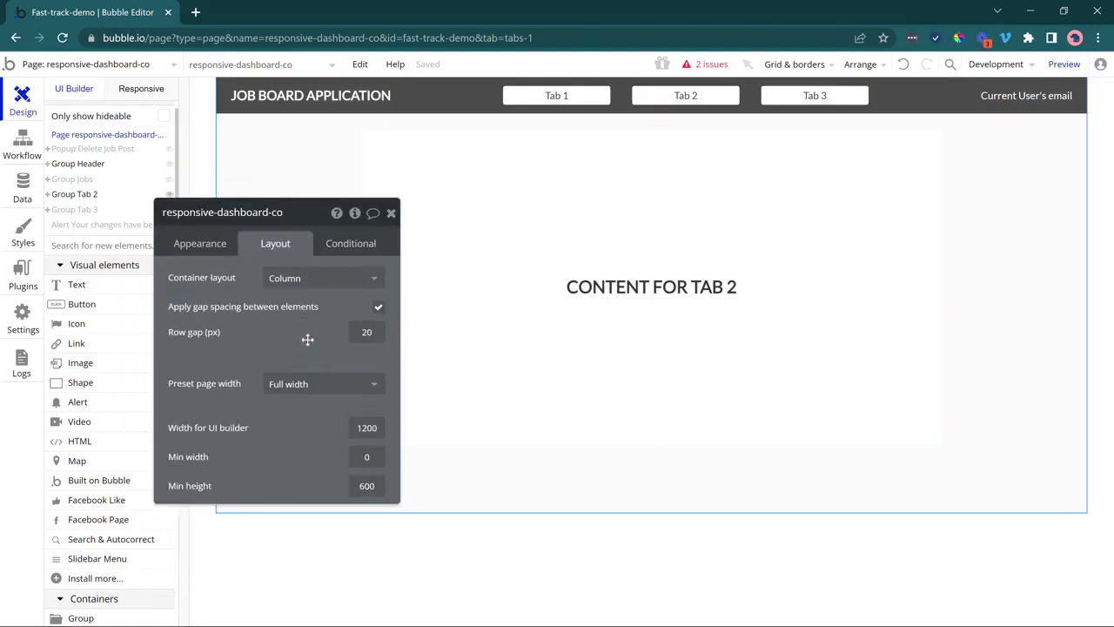
mouse_move(126, 187)
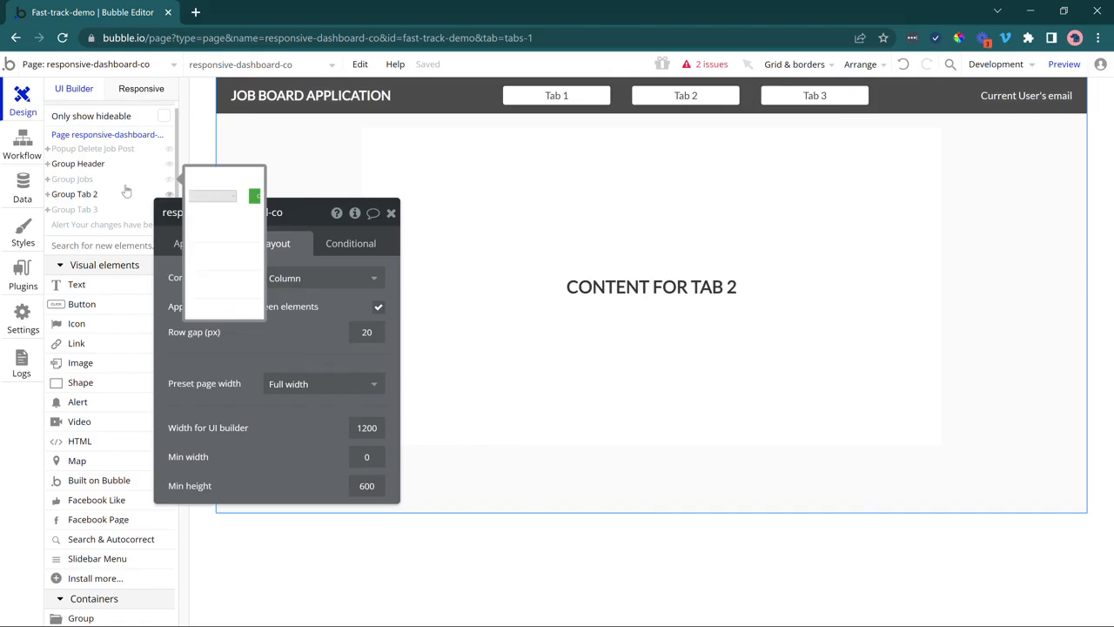
click(463, 334)
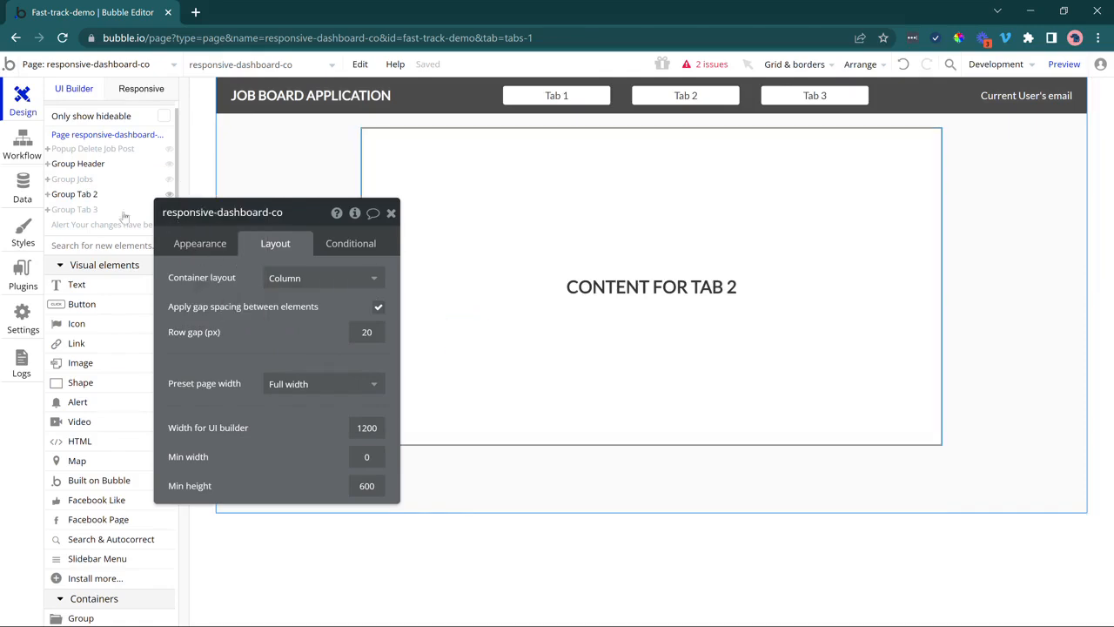
Rename Group Tab 2 to Group Applications and delete its CONTENT FOR TAB 2 placeholder text.
drag(195, 212, 286, 214)
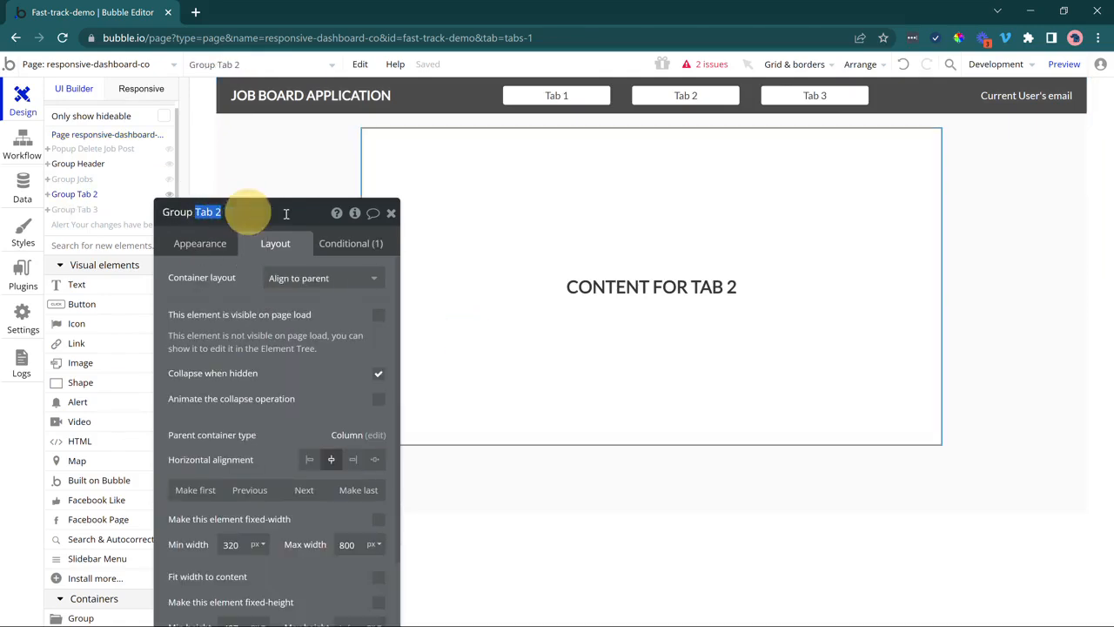
text(Applications)
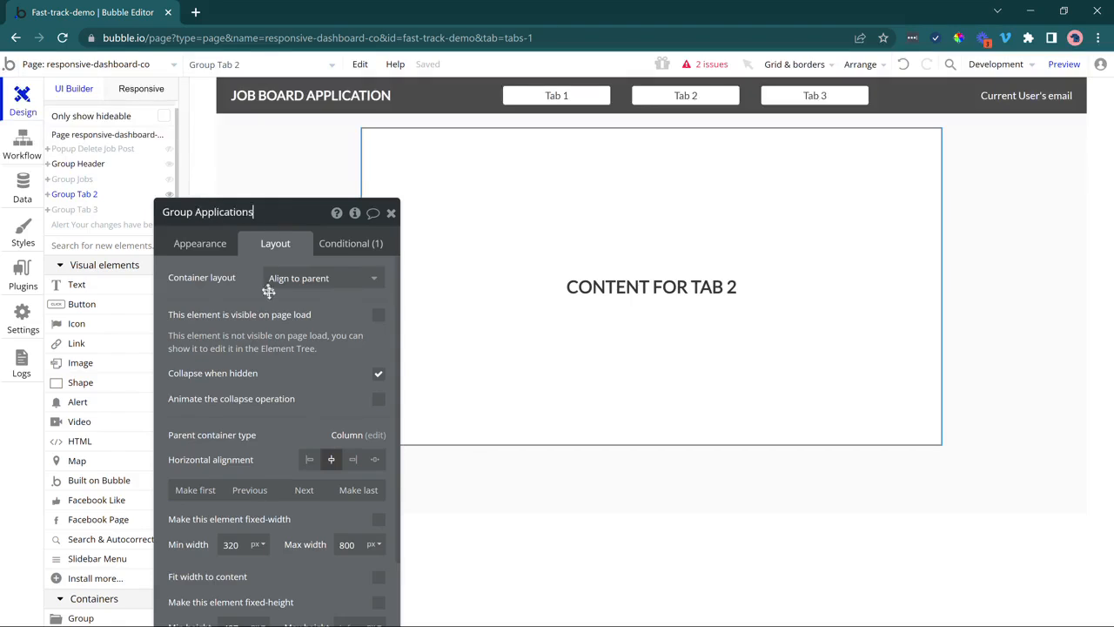
click(270, 293)
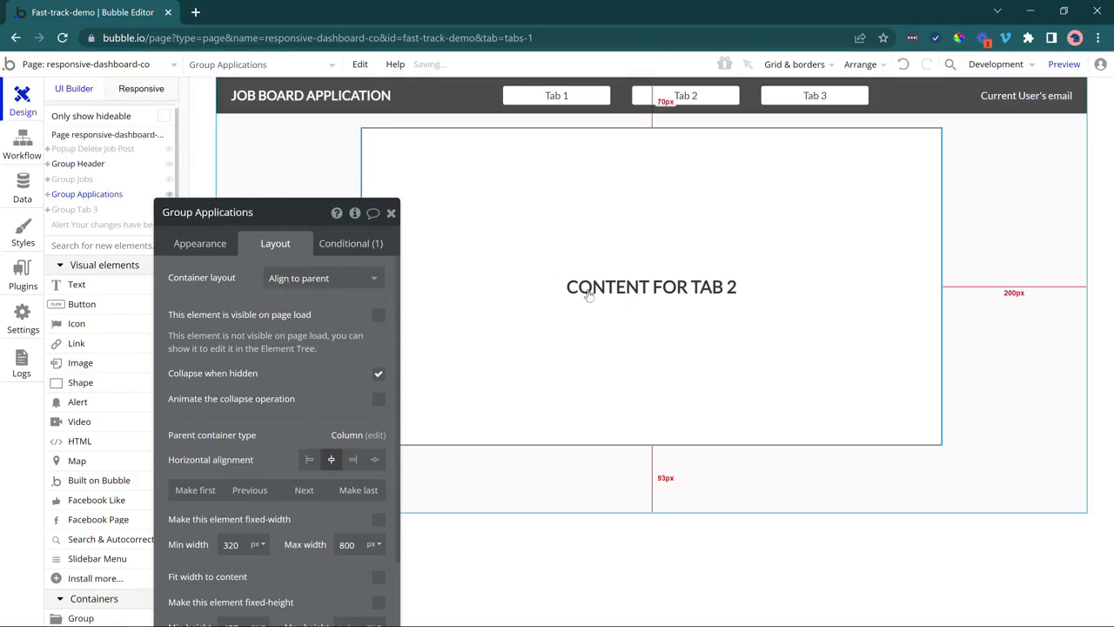
click(617, 287)
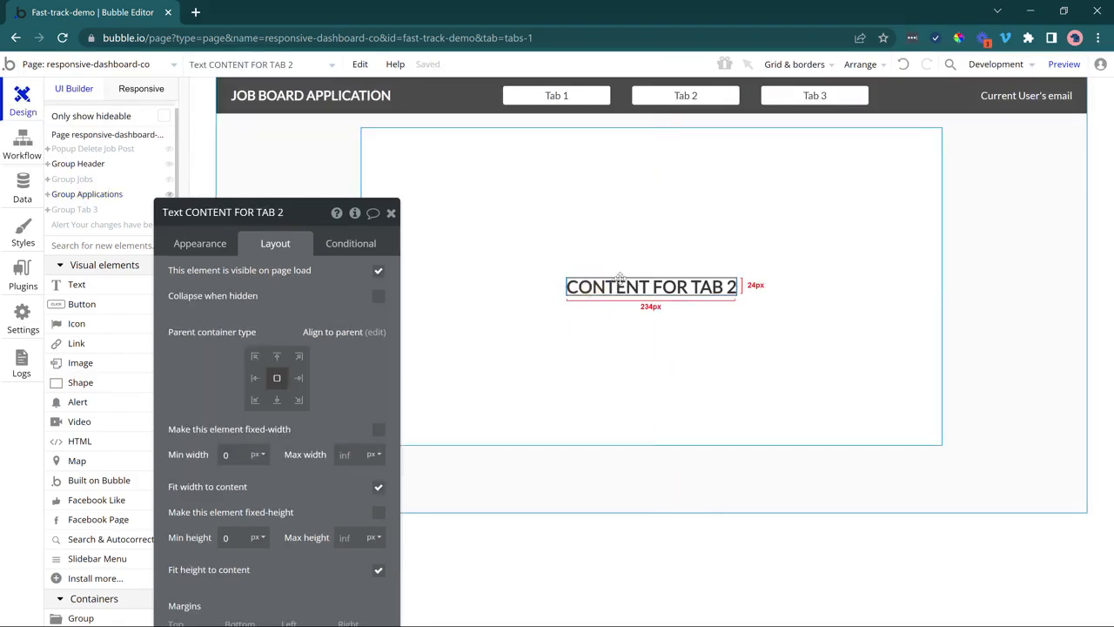
key(Escape)
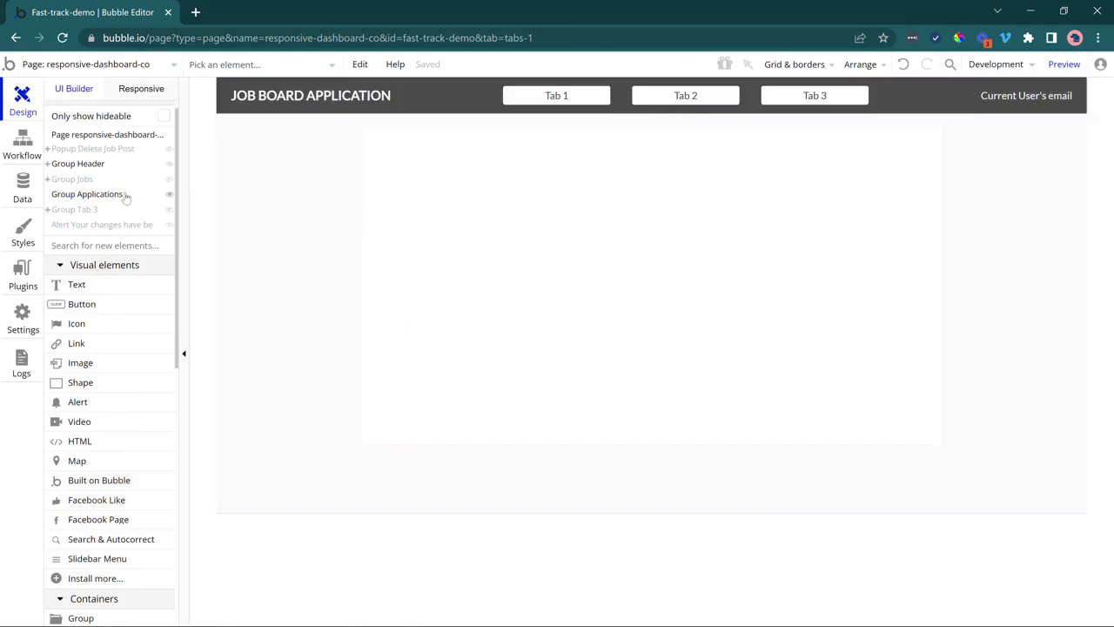
Set Group Applications' container layout to Row with space-between alignment, then select Group Jobs.
click(122, 194)
click(468, 207)
click(306, 277)
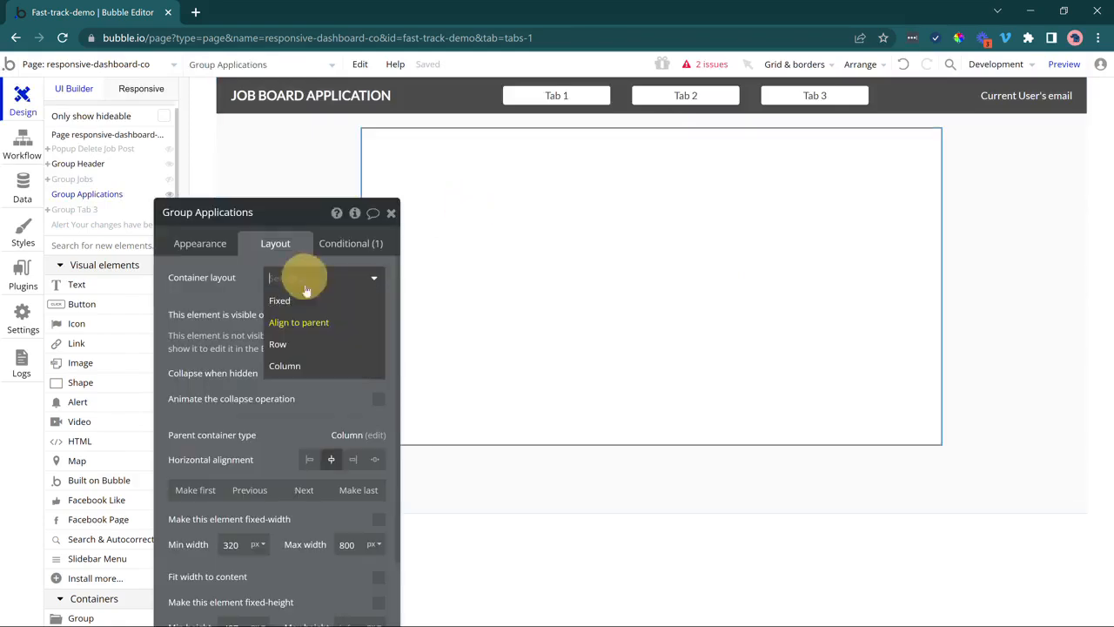
click(310, 344)
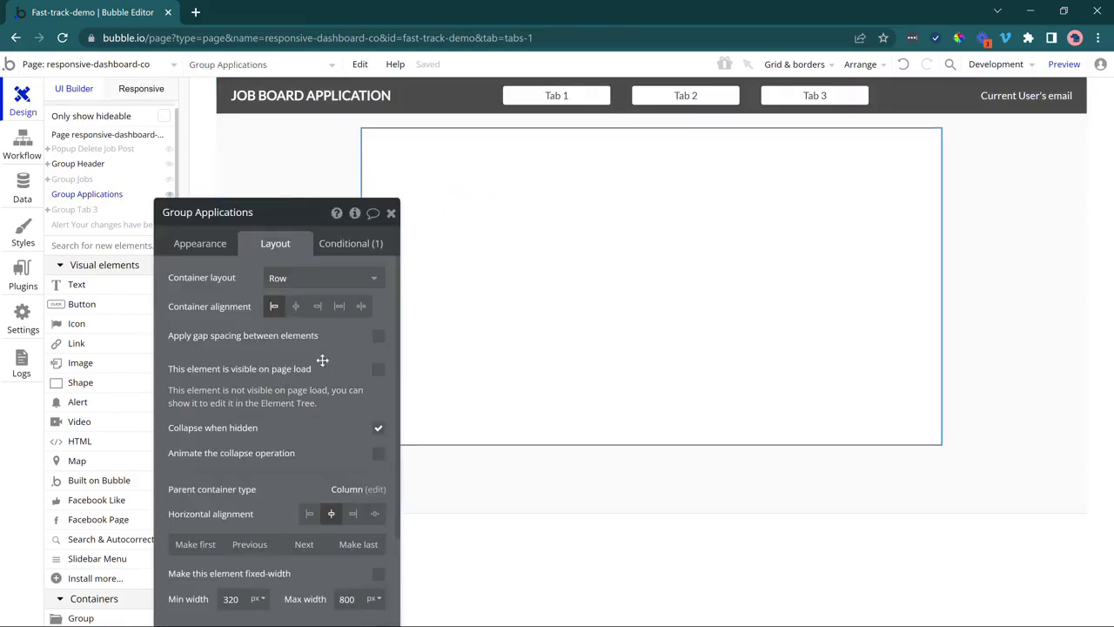
click(339, 306)
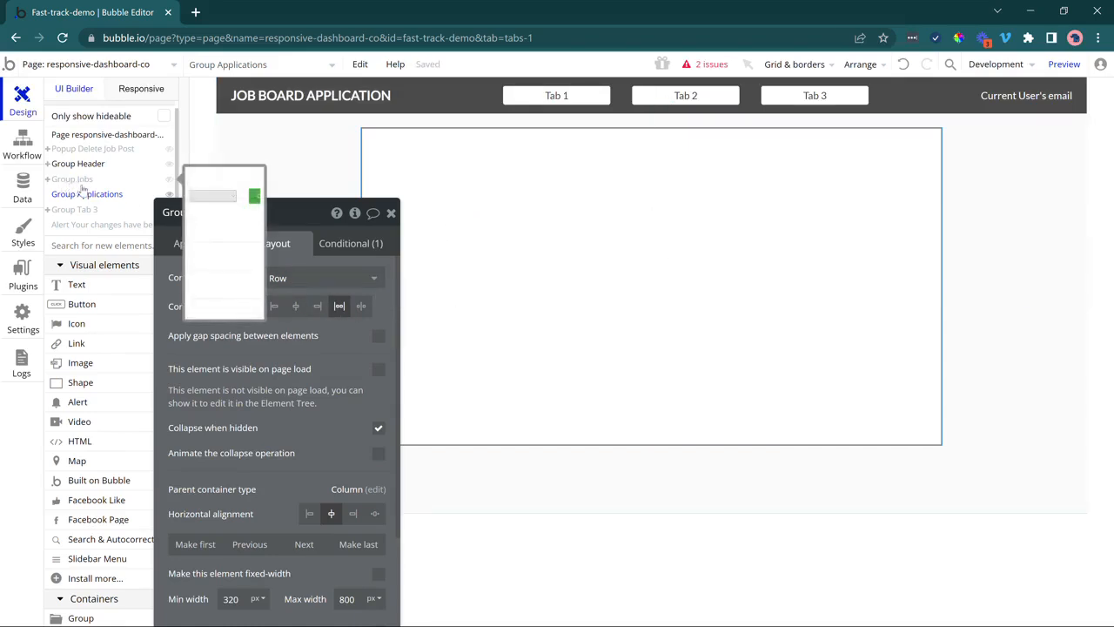
drag(176, 257, 171, 303)
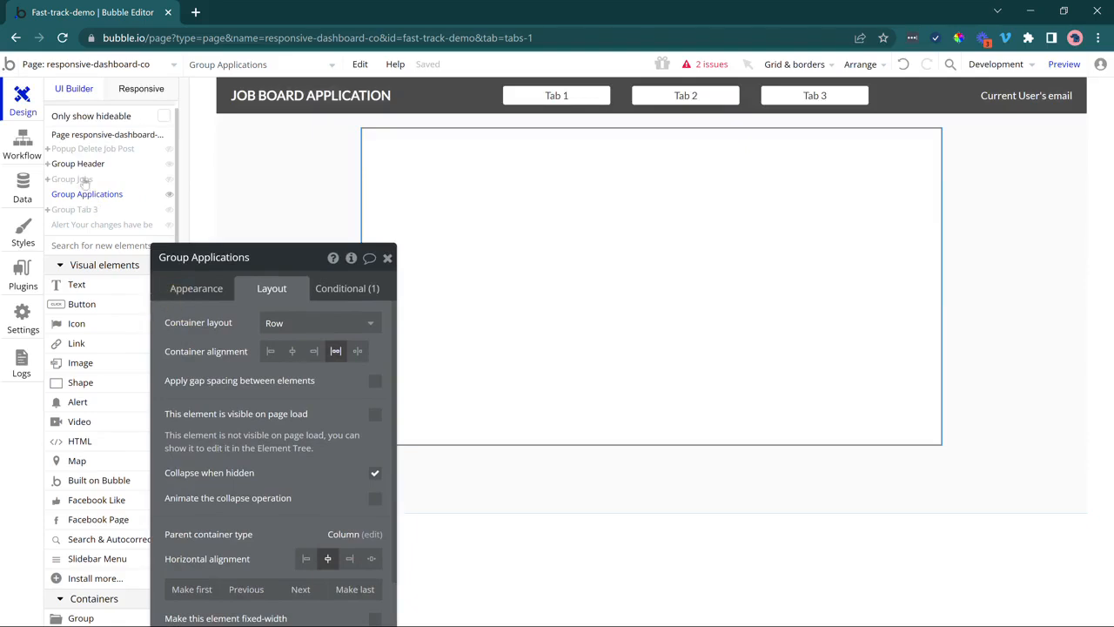
click(78, 180)
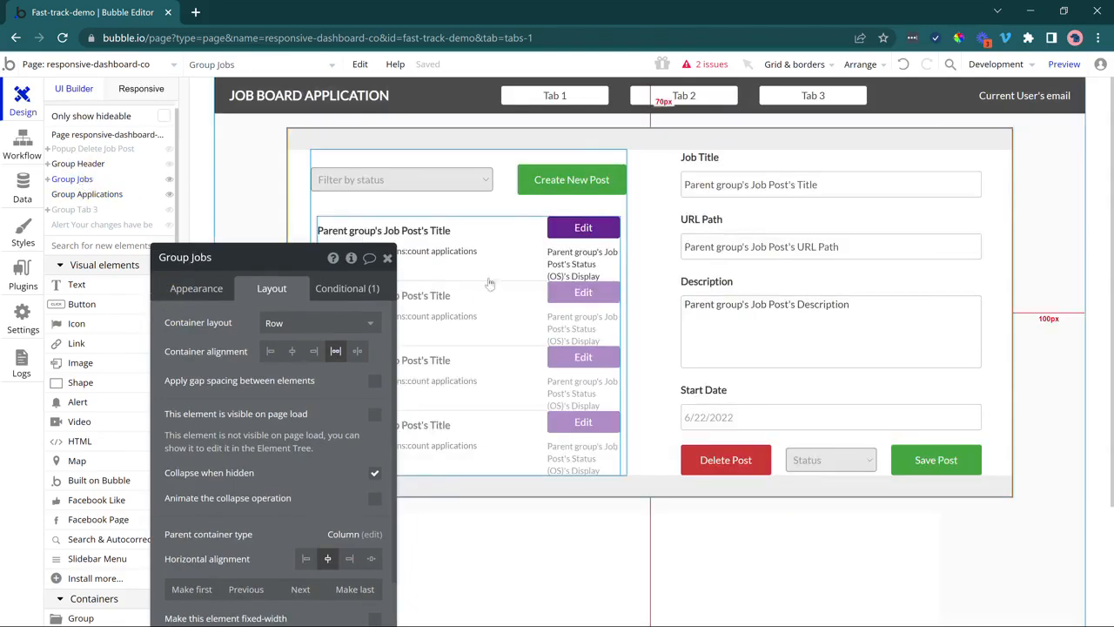
Select Group List and Group Edit together and copy them.
click(555, 211)
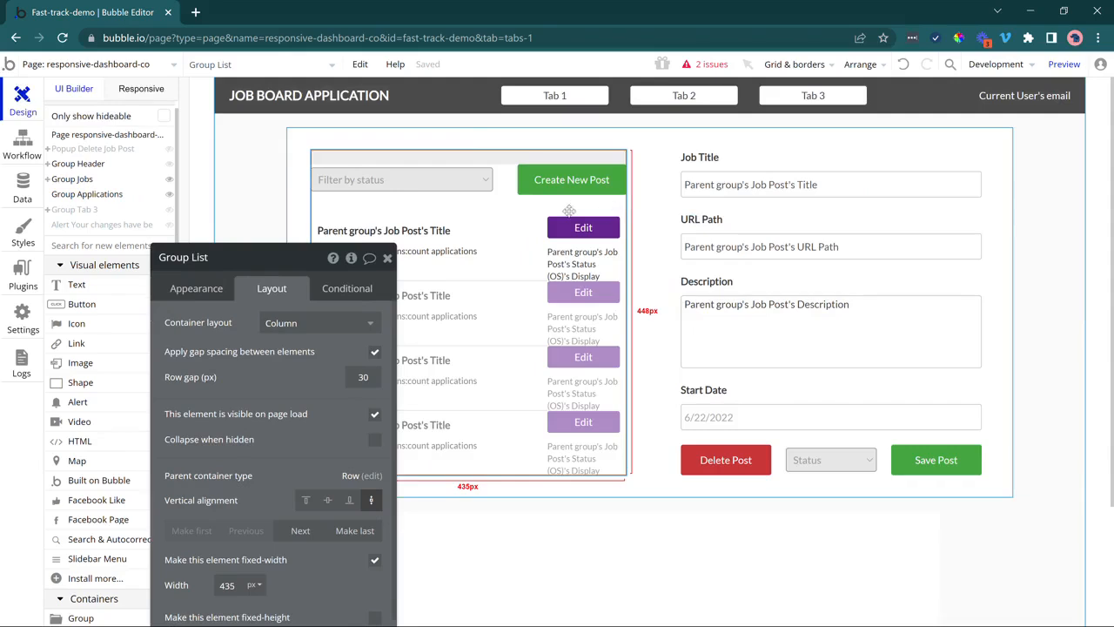
click(685, 205)
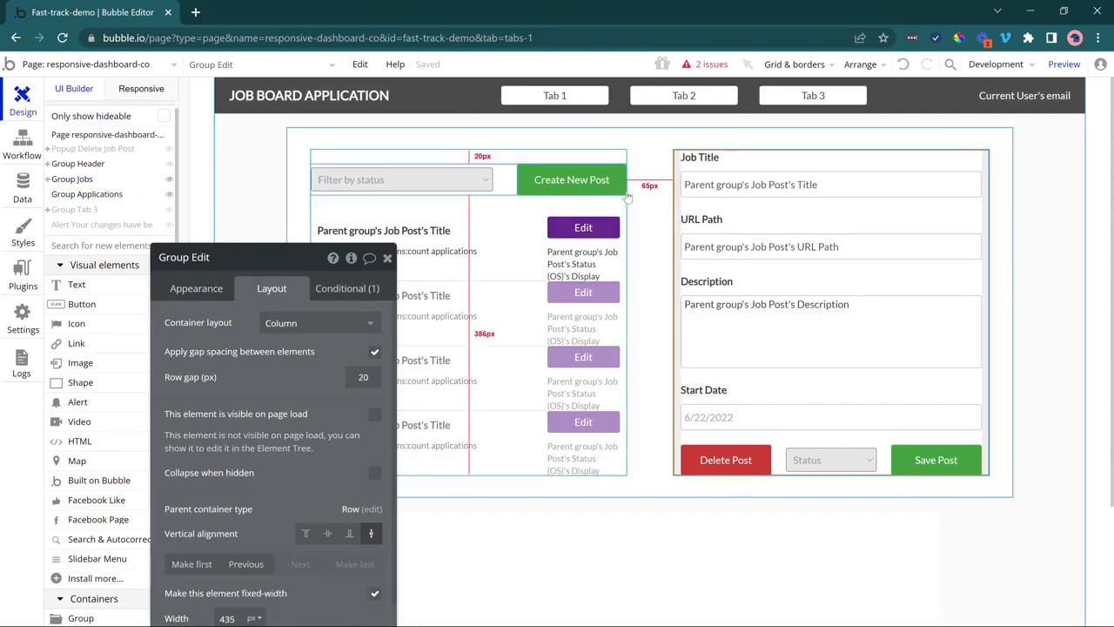
click(619, 206)
shift+click(705, 214)
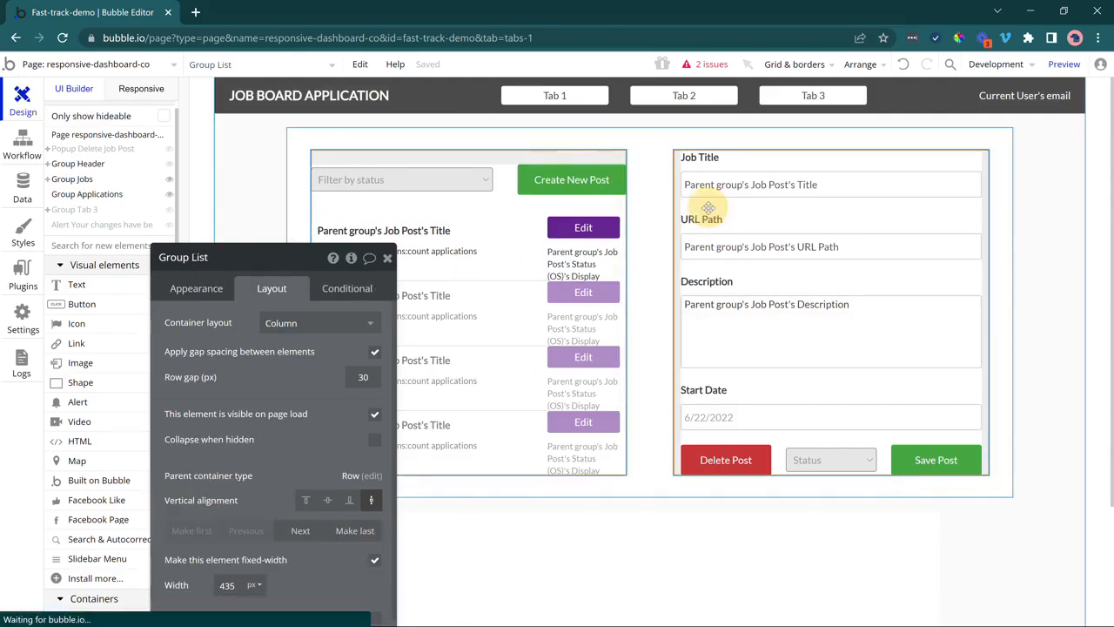
right_click(709, 208)
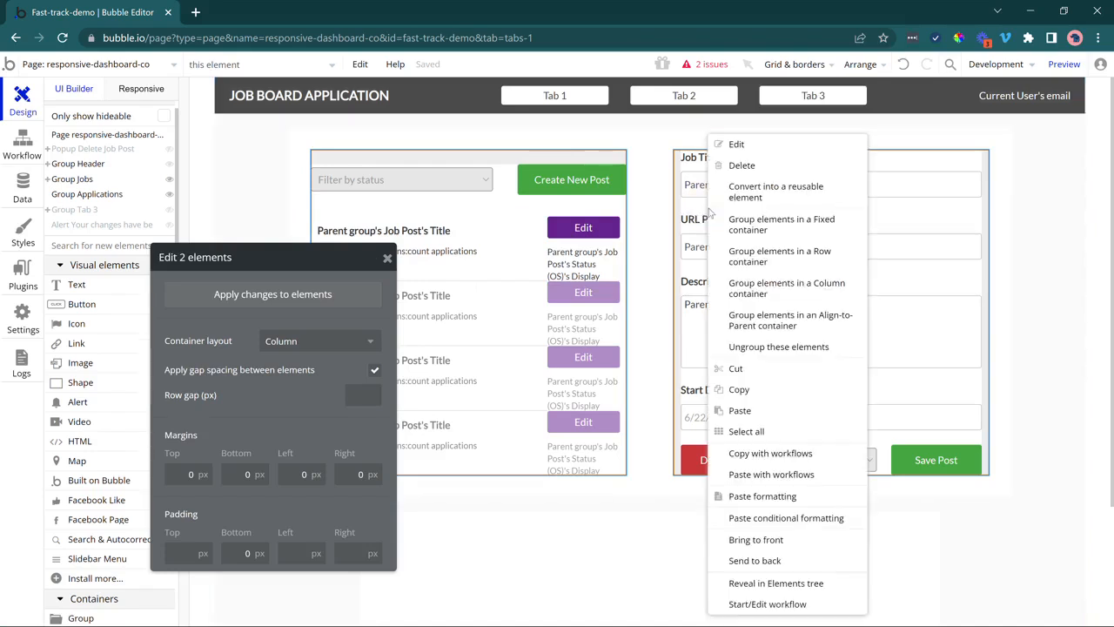
click(738, 393)
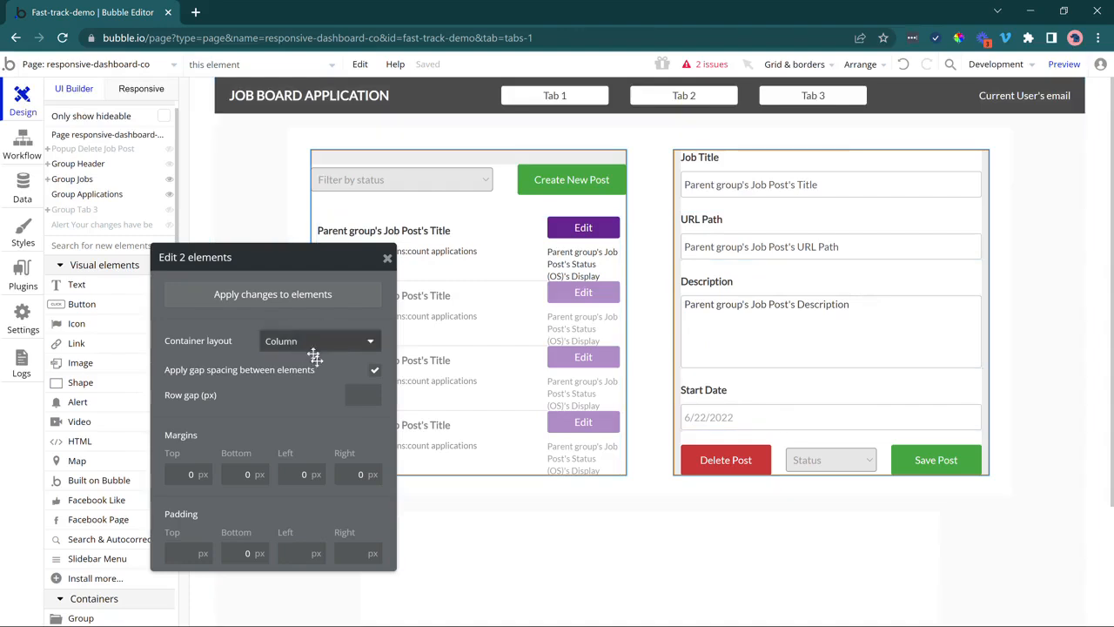
Scroll down to the empty Group Applications container and select it.
drag(293, 385, 193, 405)
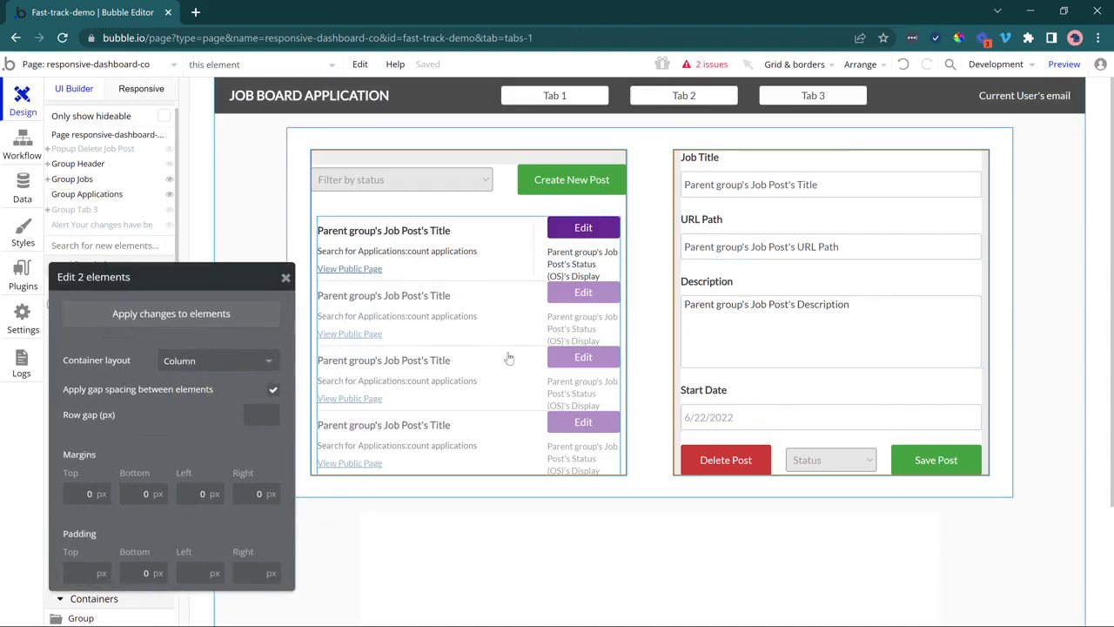
scroll(509, 359, down, 1)
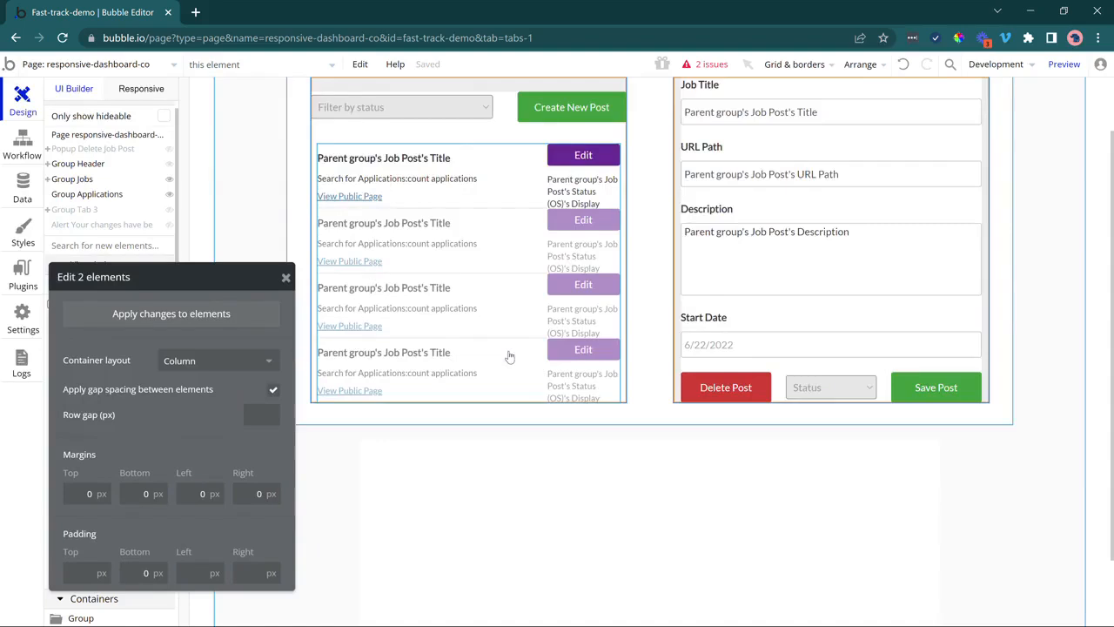
scroll(509, 353, down, 2)
click(509, 341)
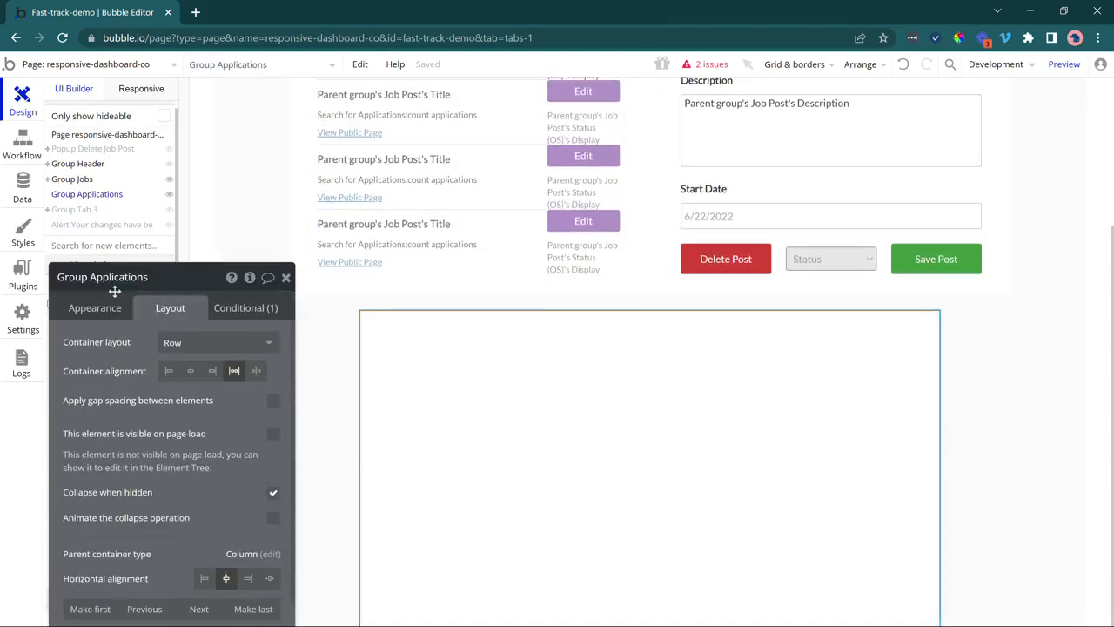
Raise Group Applications' maximum width from 800 to 1000 px and paste the copied groups into it.
scroll(171, 445, down, 3)
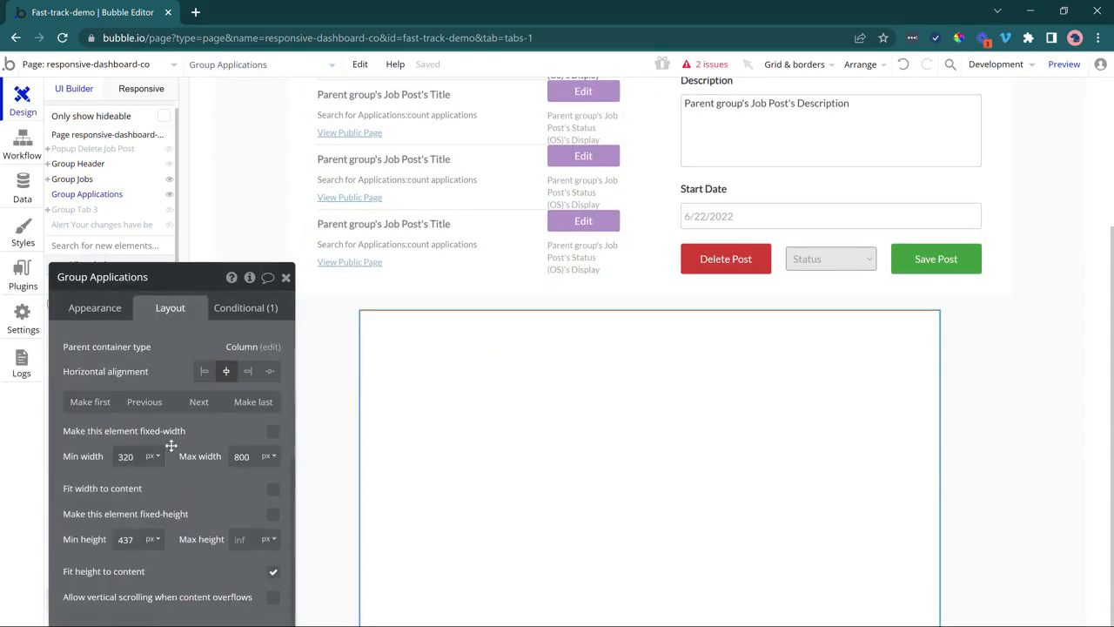
double_click(244, 446)
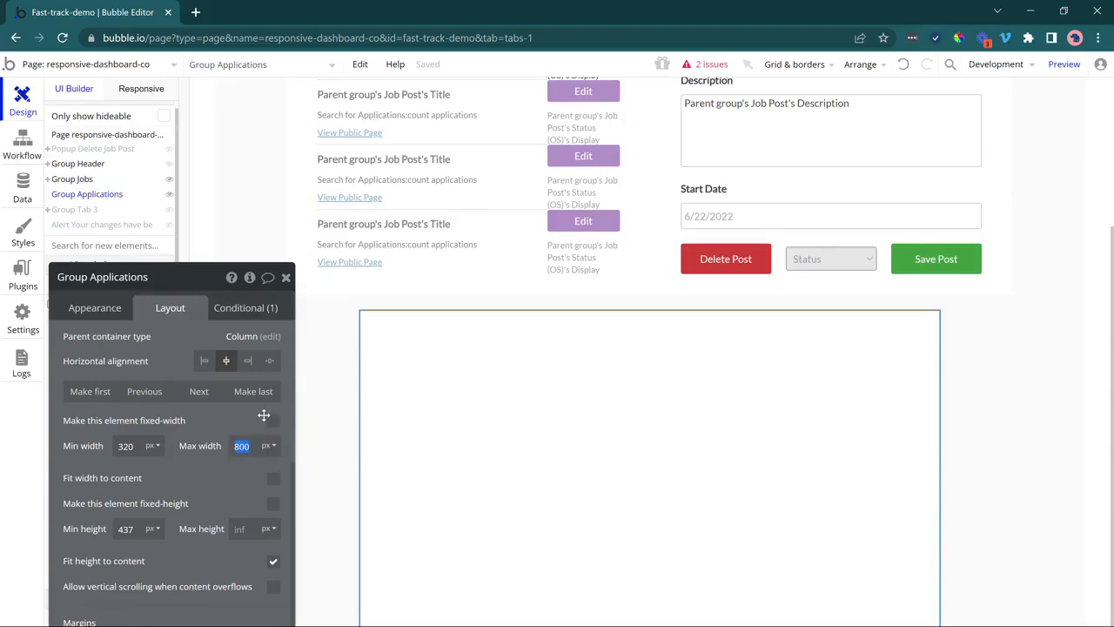
text(1000)
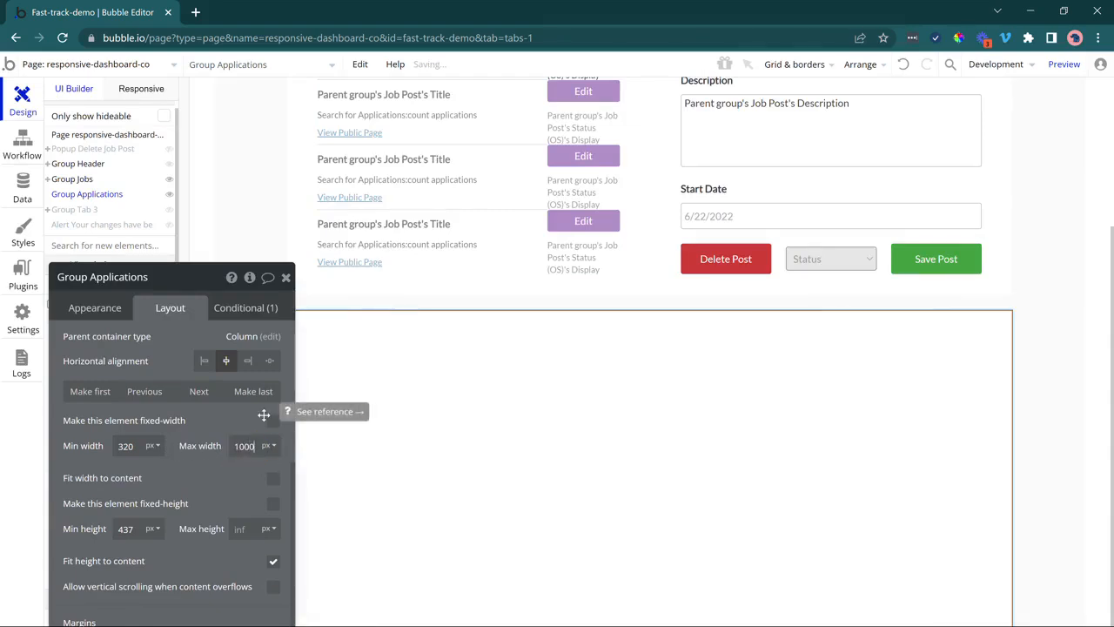
click(473, 389)
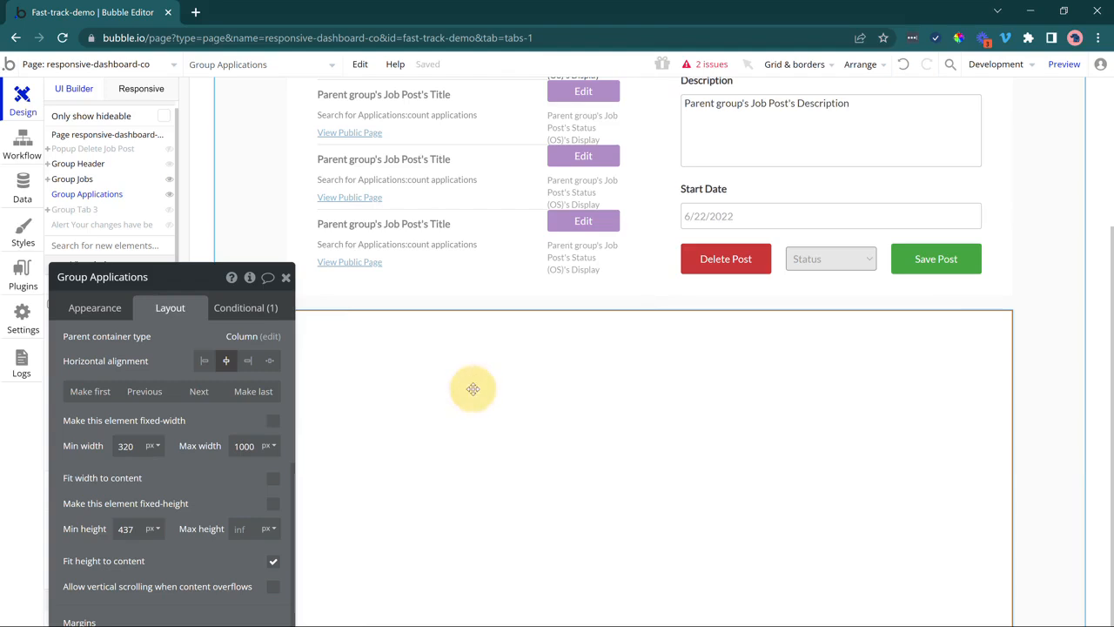
right_click(436, 389)
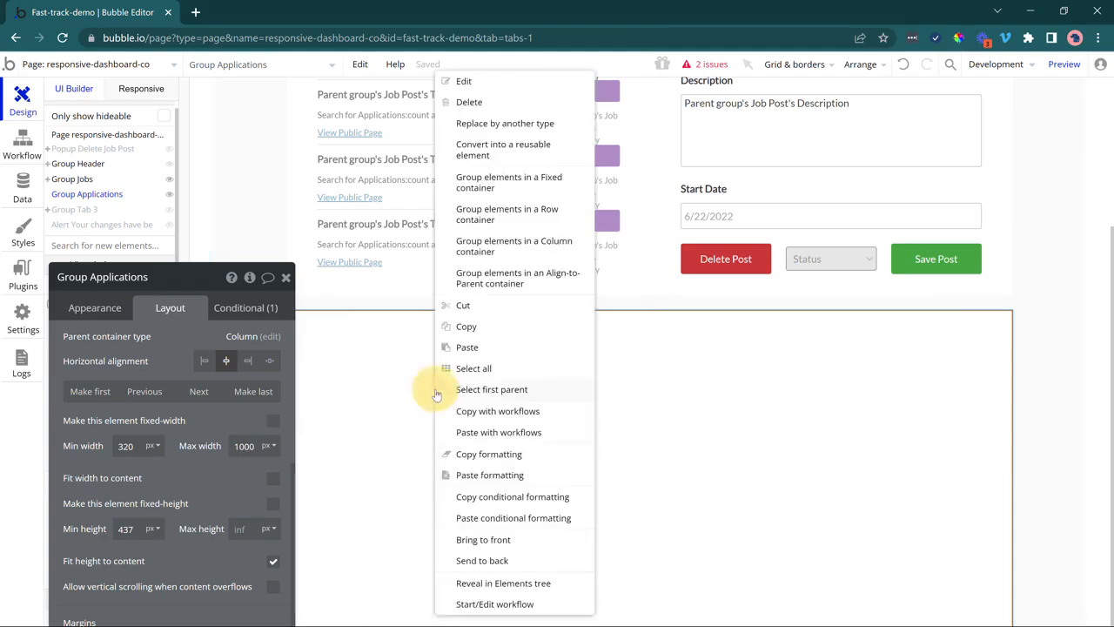
click(450, 348)
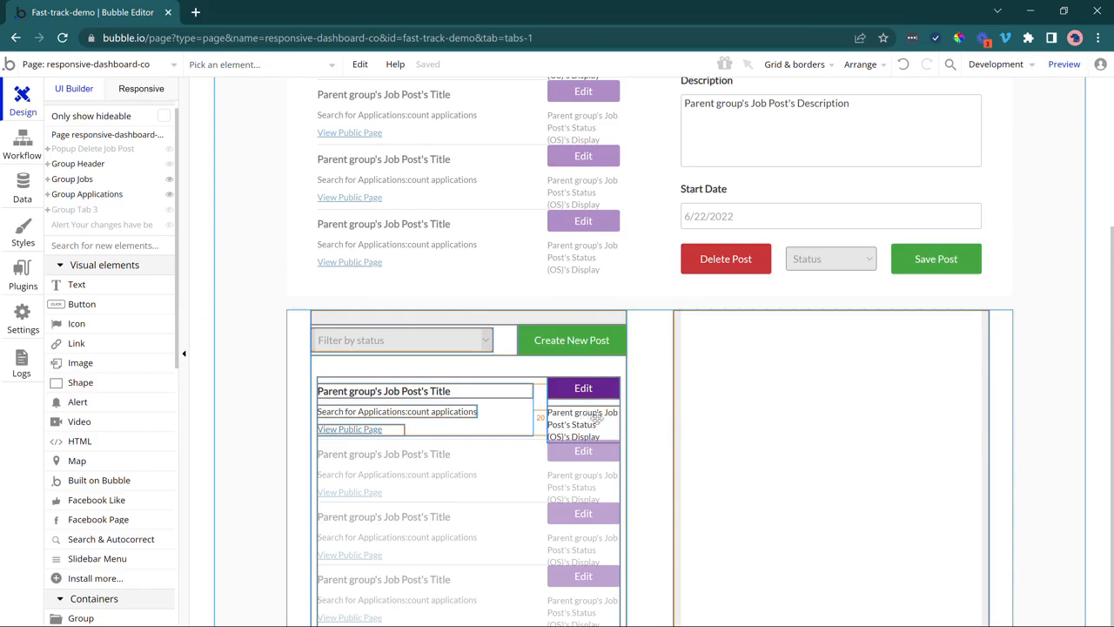
Hide Group Jobs in the Element Tree and open Group Applications' properties.
scroll(597, 418, up, 3)
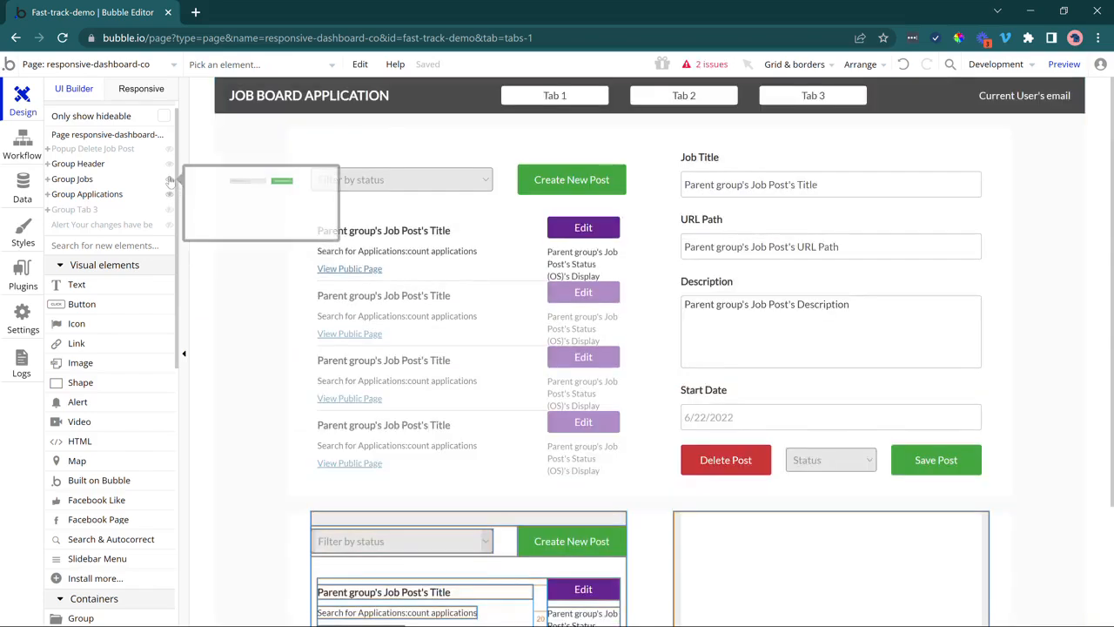
click(170, 179)
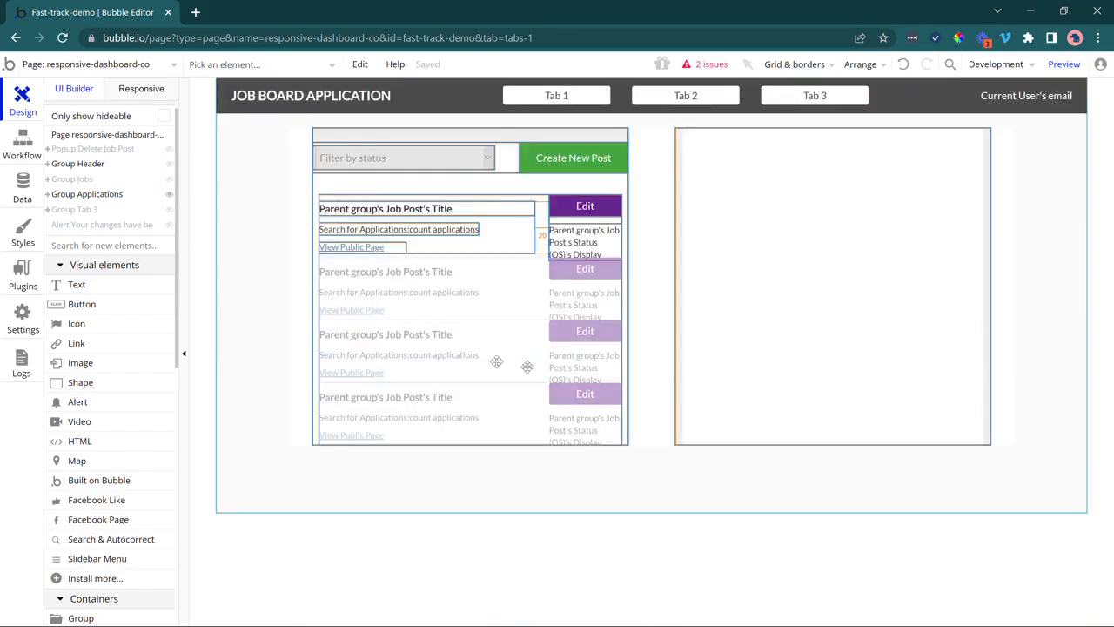
double_click(641, 241)
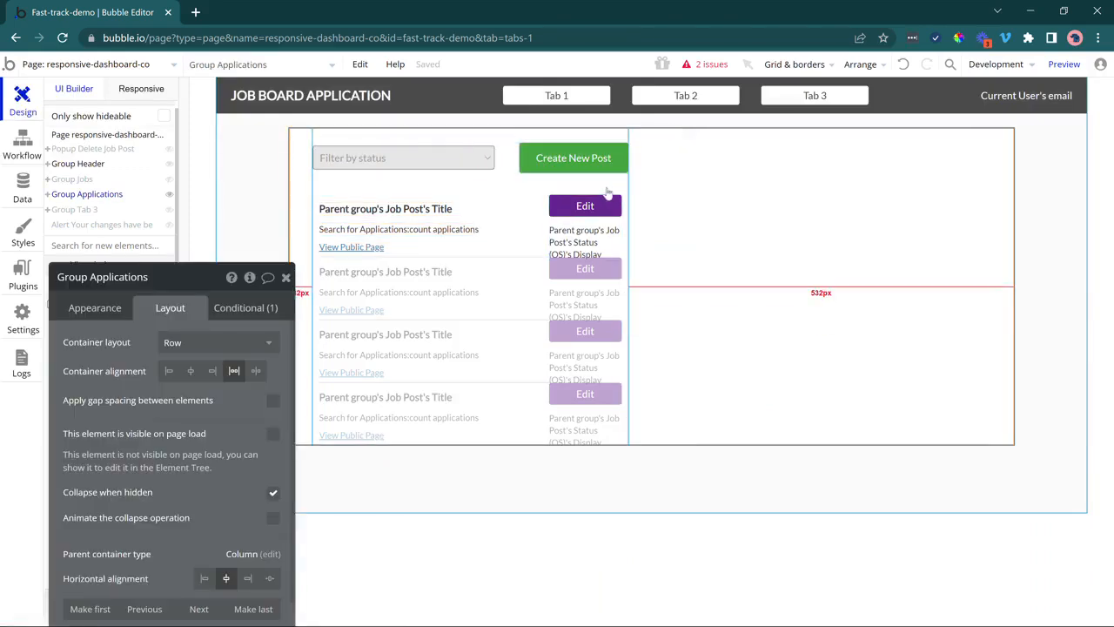
Turn on Show element borders under Grid & borders and select the RG Jobs repeating group.
click(771, 65)
click(770, 188)
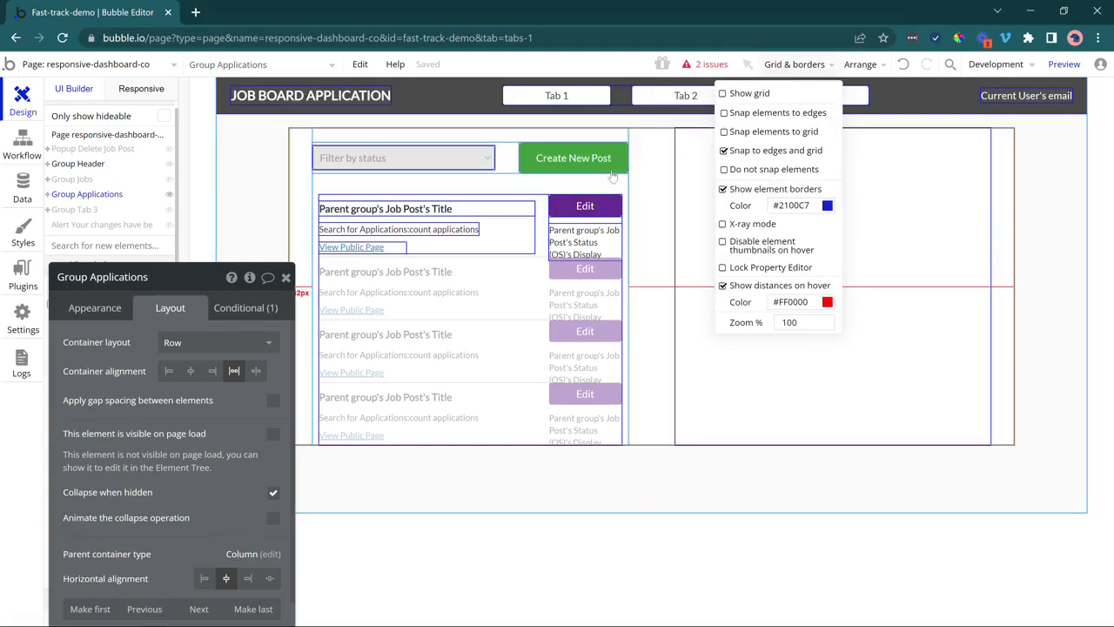
click(638, 189)
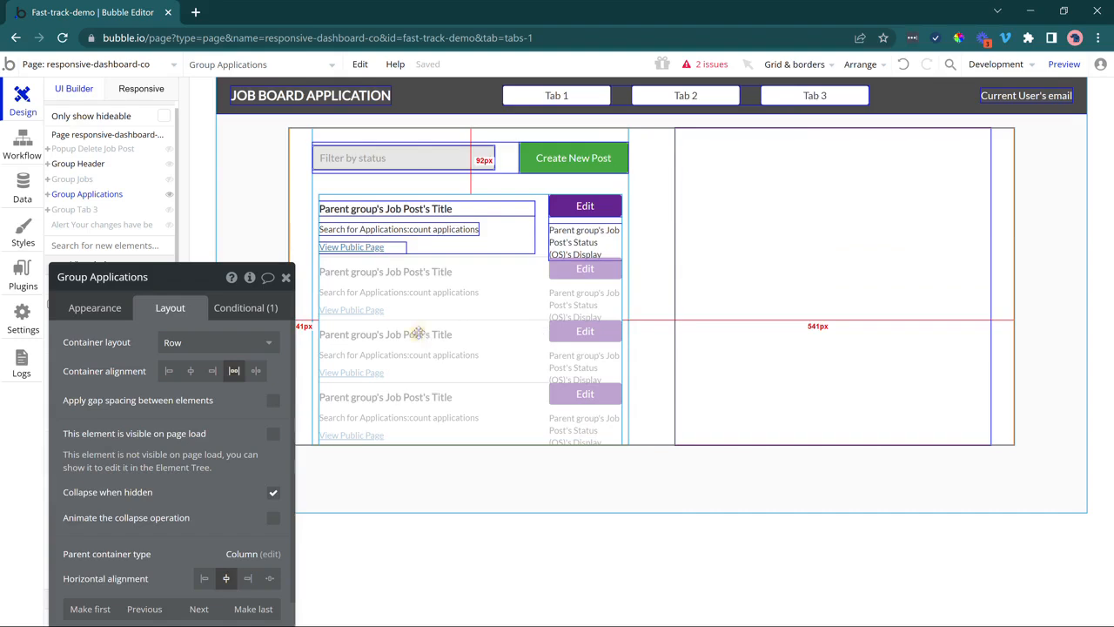
click(419, 332)
drag(88, 353, 119, 313)
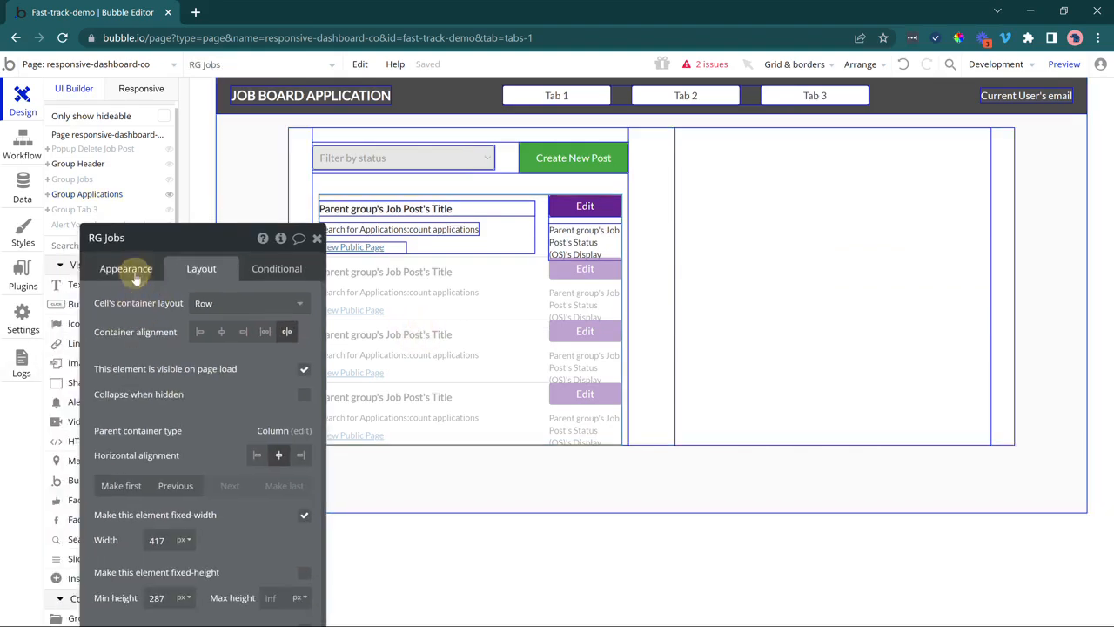
Rename RG Jobs to RG Applications and set its Type of content to Application.
click(122, 268)
click(106, 240)
drag(106, 238, 127, 236)
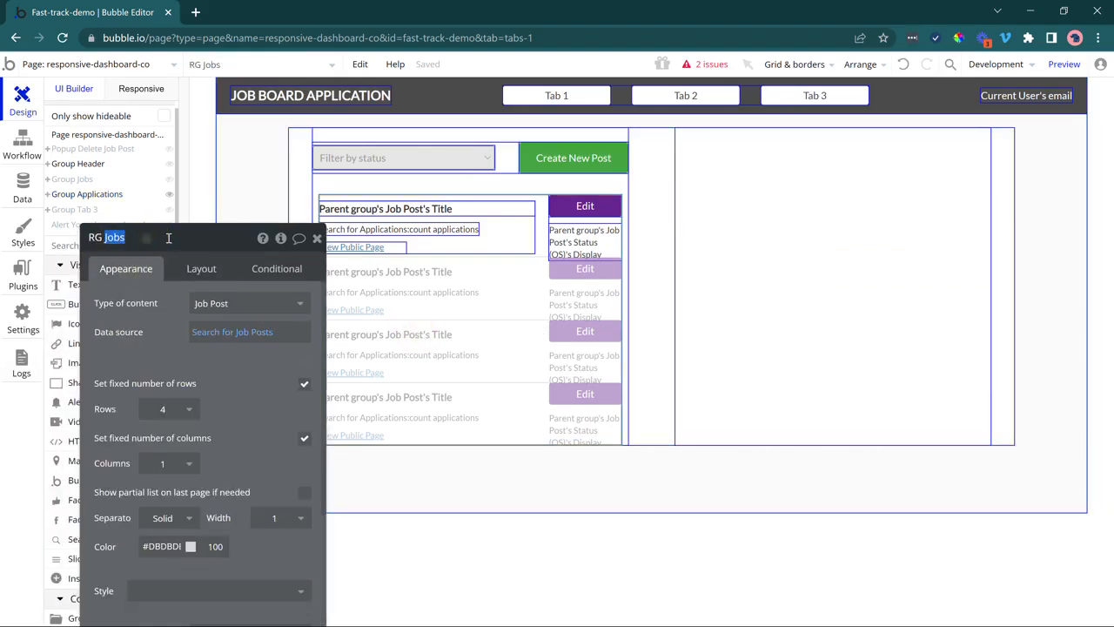
text(Application)
click(142, 319)
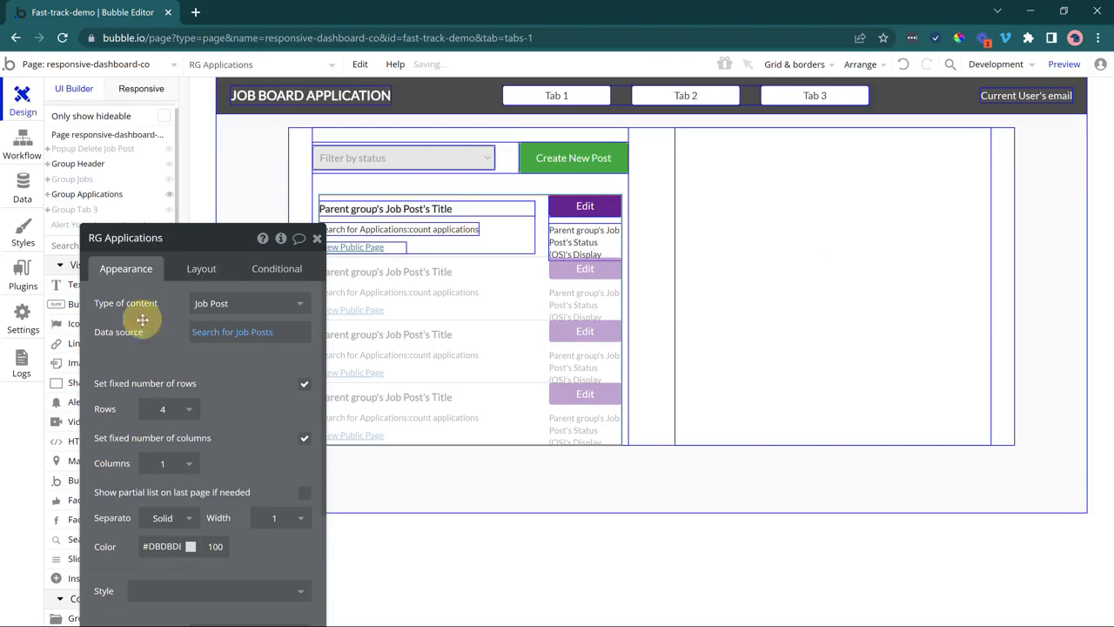
click(202, 304)
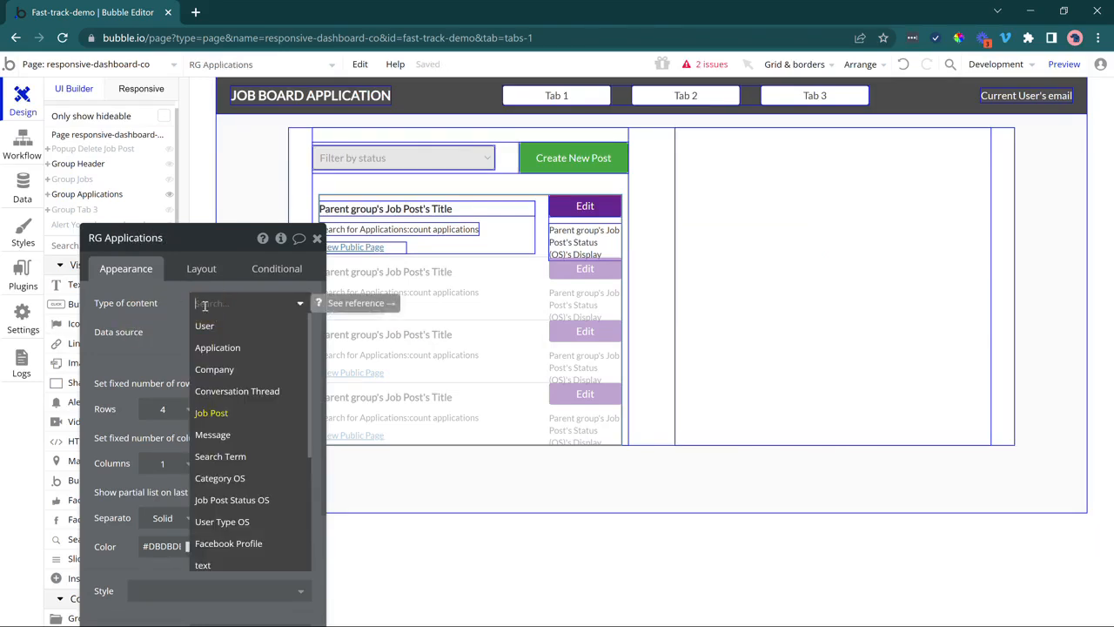
click(231, 351)
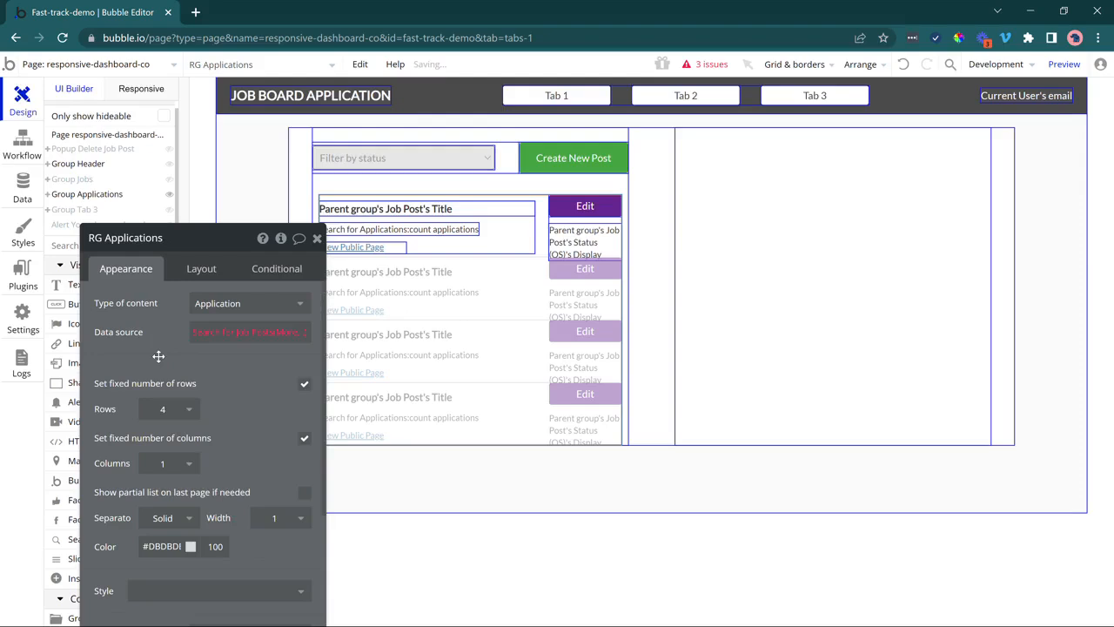
Change the data source to search for Application, drop the empty constraint, and sort by Created Date.
click(209, 341)
click(475, 273)
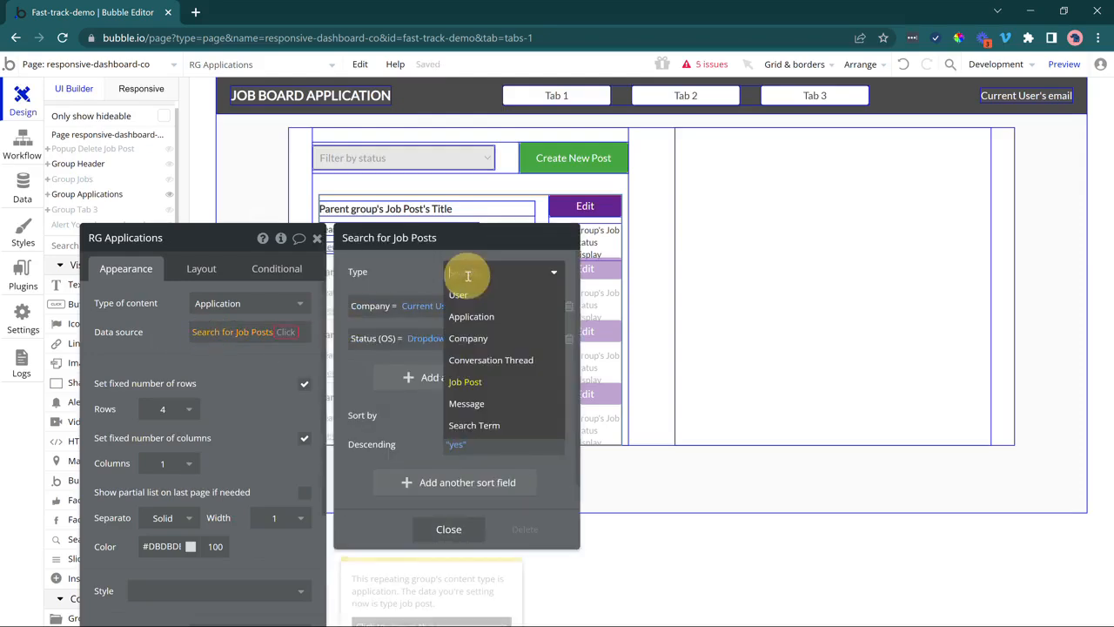
click(475, 317)
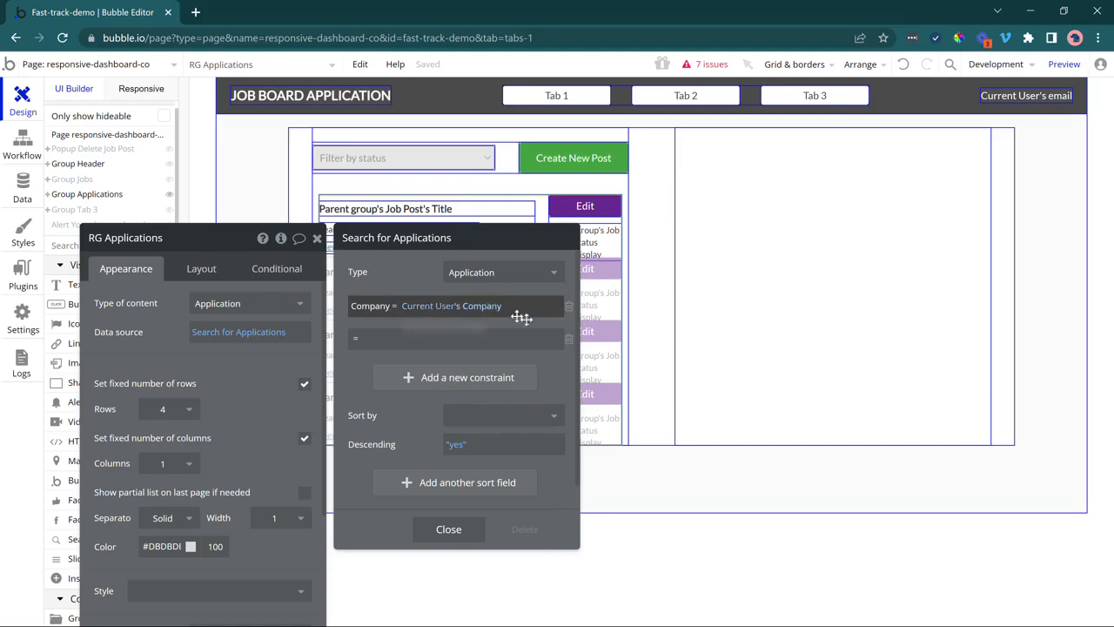
click(565, 340)
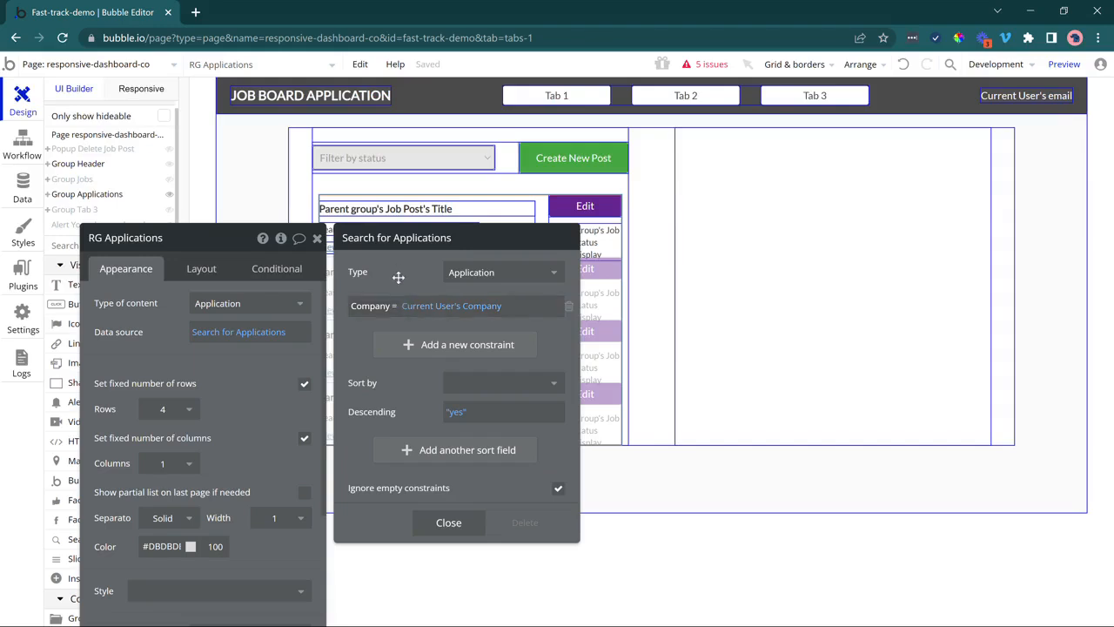
click(464, 385)
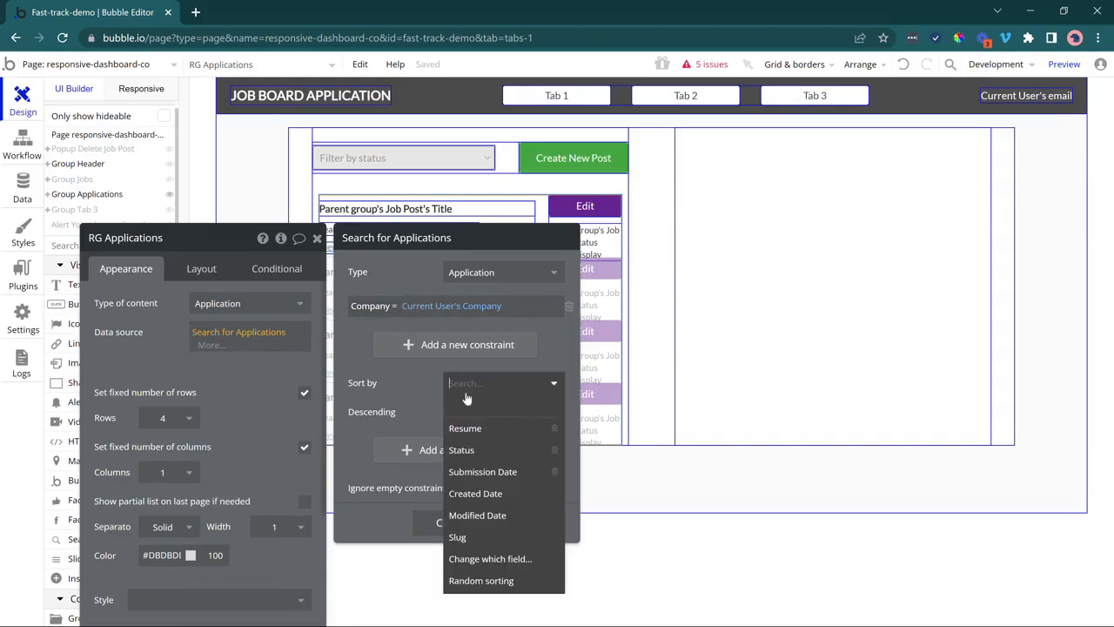
click(488, 500)
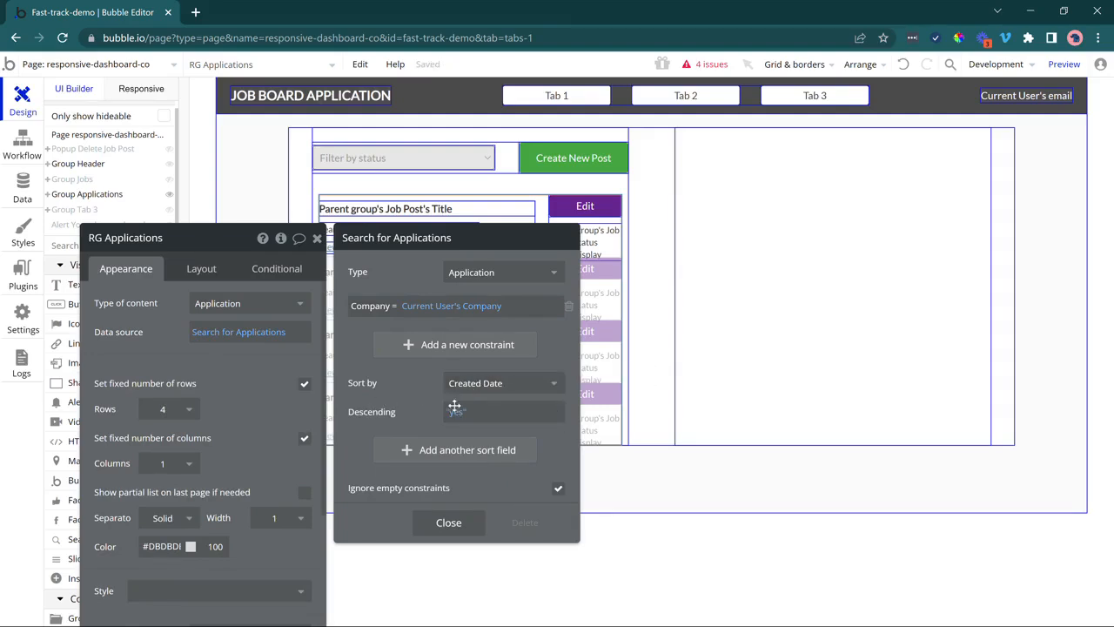
click(470, 526)
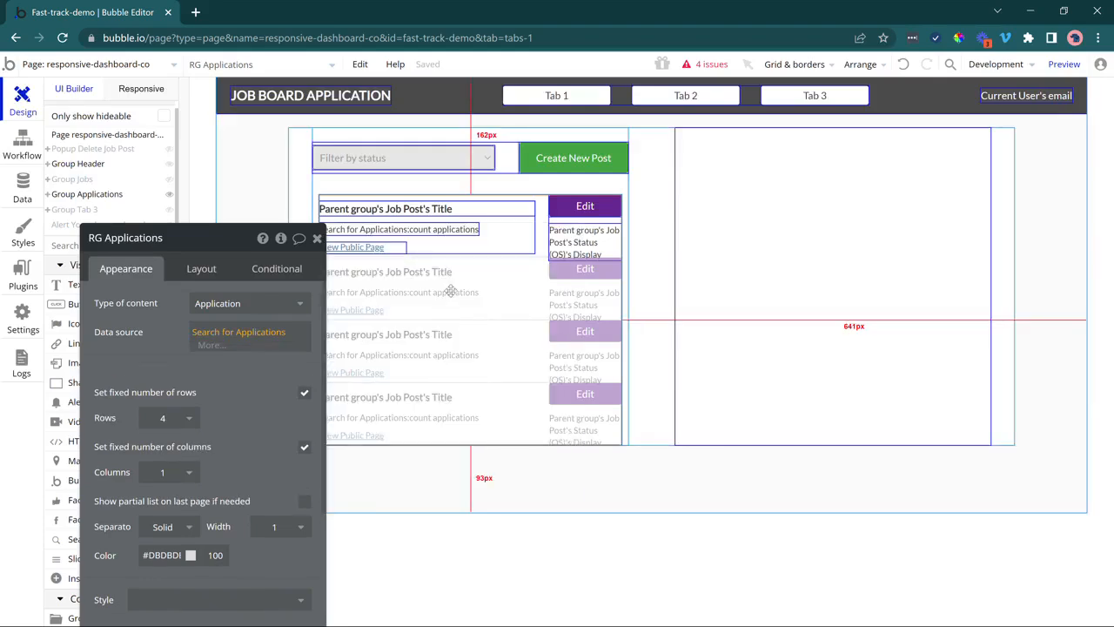
Set Group Primary Info's content type to Application, sourced from Current cell's Application.
click(484, 236)
click(558, 223)
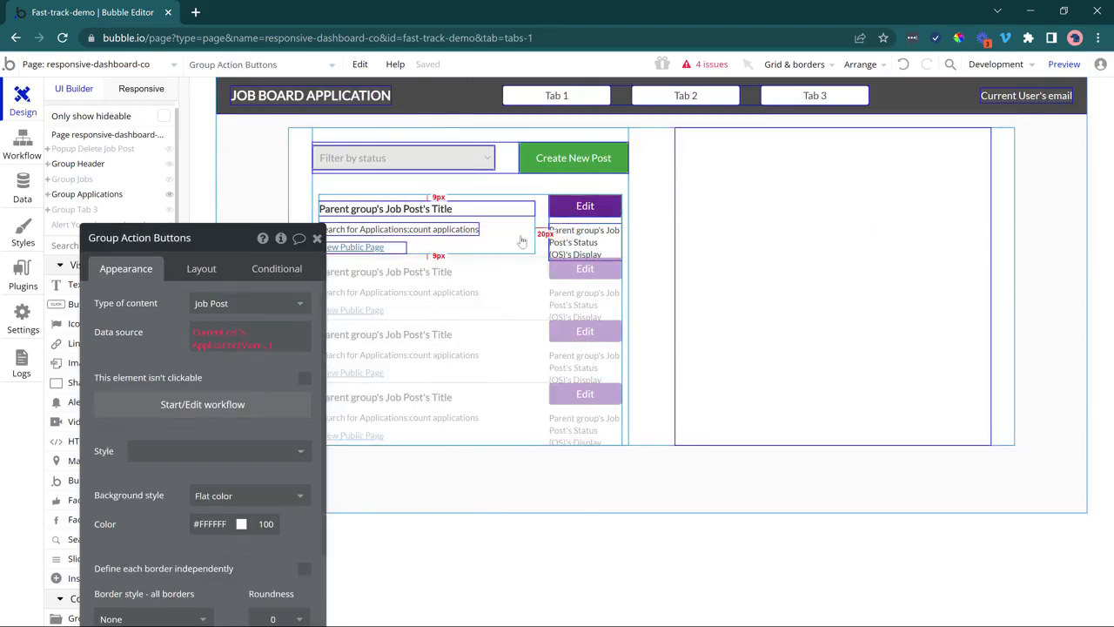
click(513, 236)
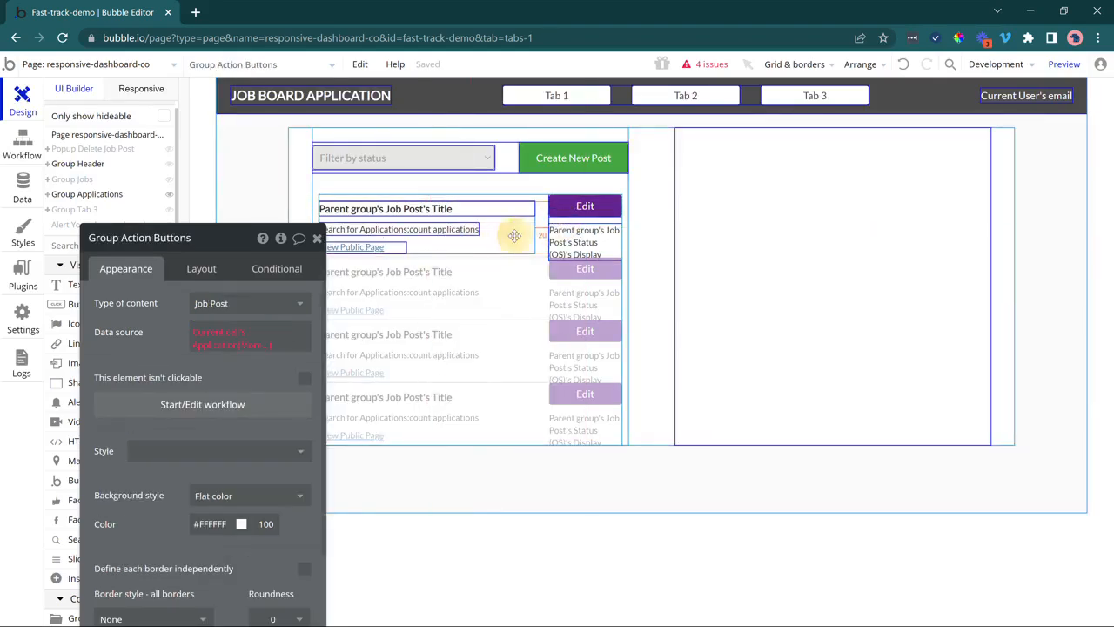
click(212, 305)
click(205, 364)
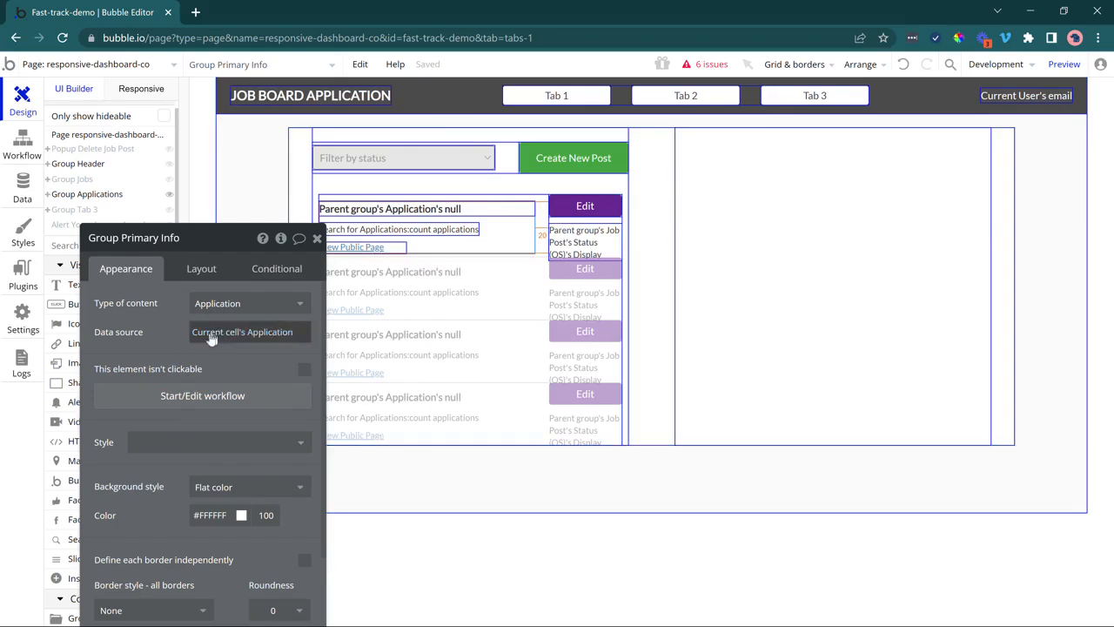
click(225, 333)
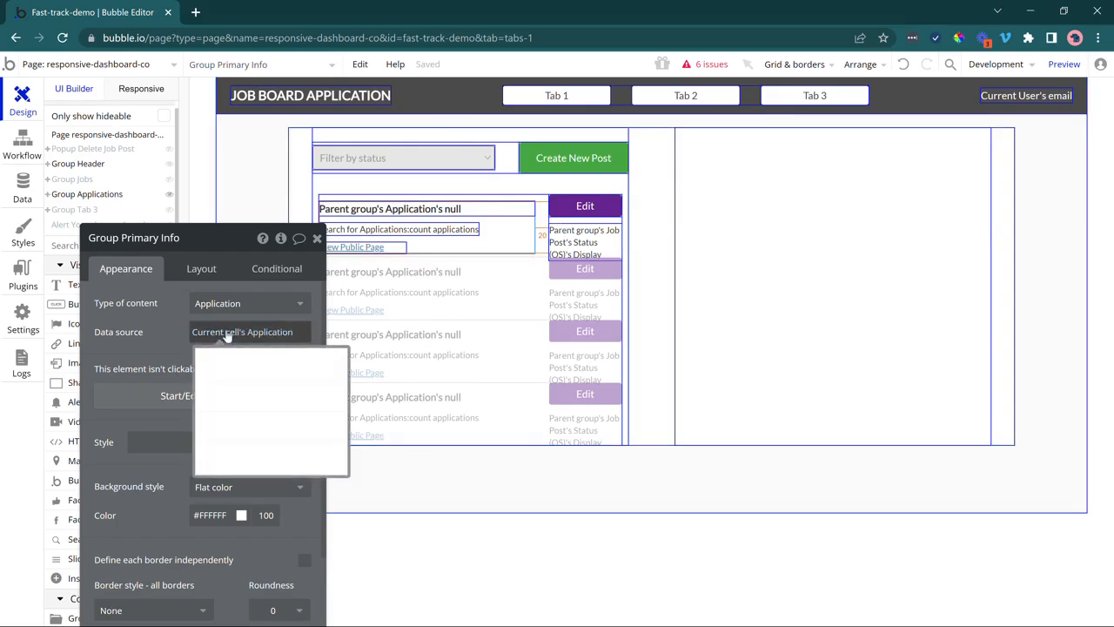
Set Group Action Buttons' content type to Application as well.
click(614, 202)
click(290, 317)
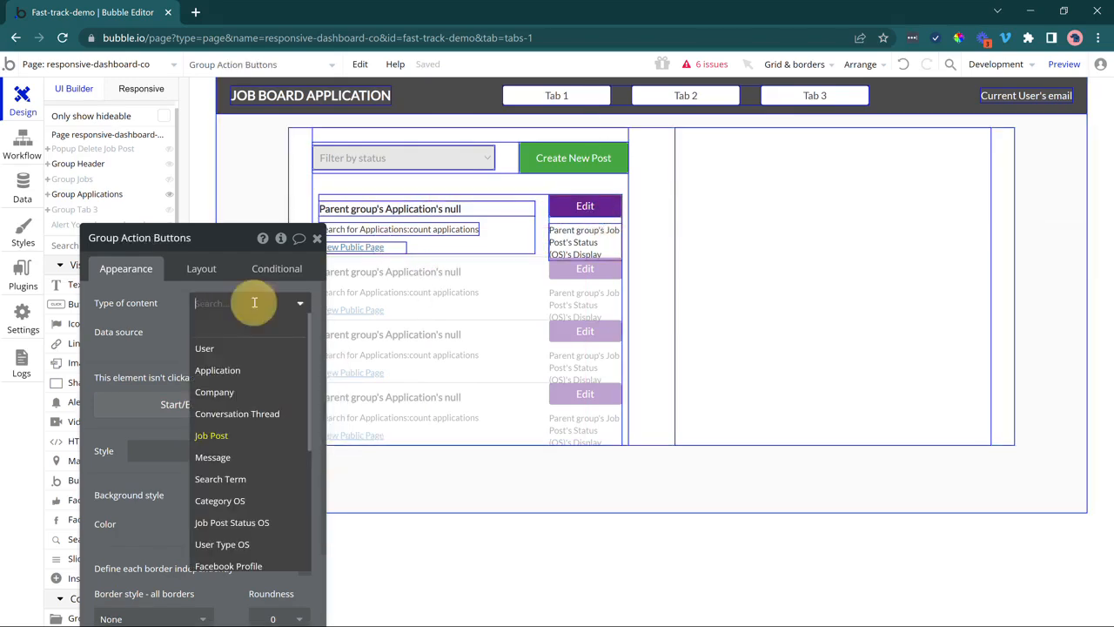
click(239, 364)
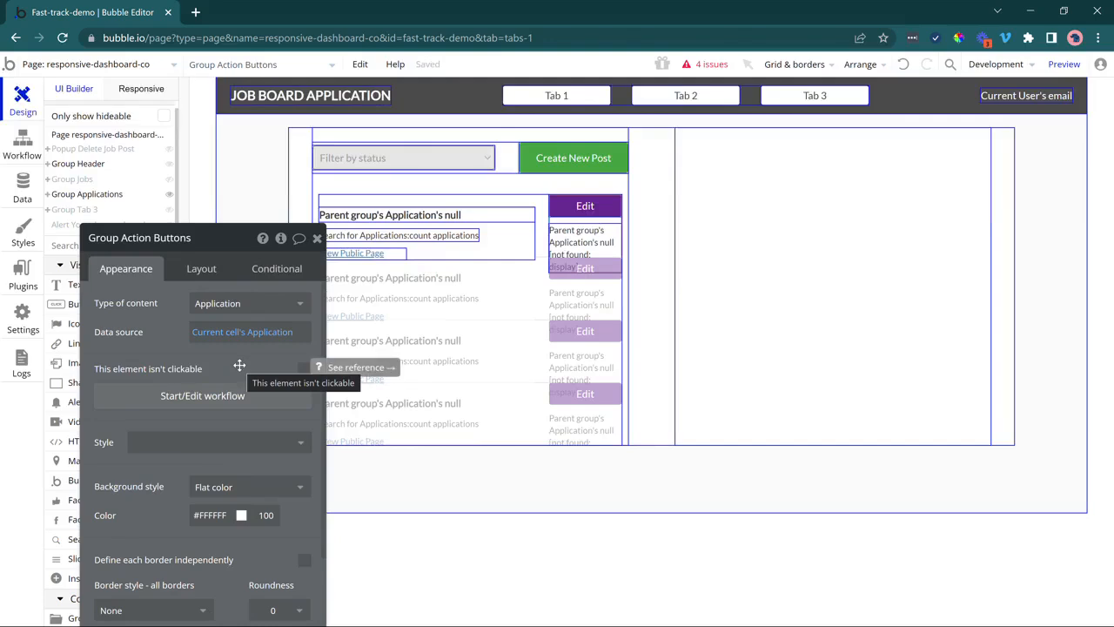
click(435, 217)
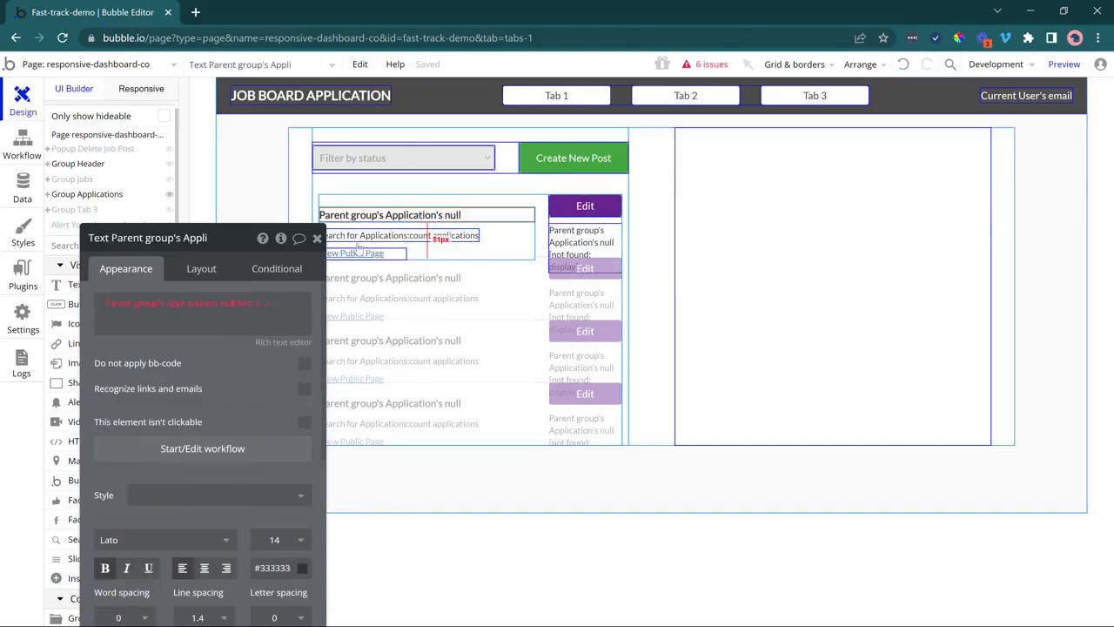
Make the cell's title text show the Application's Applicant's Full Name.
click(220, 306)
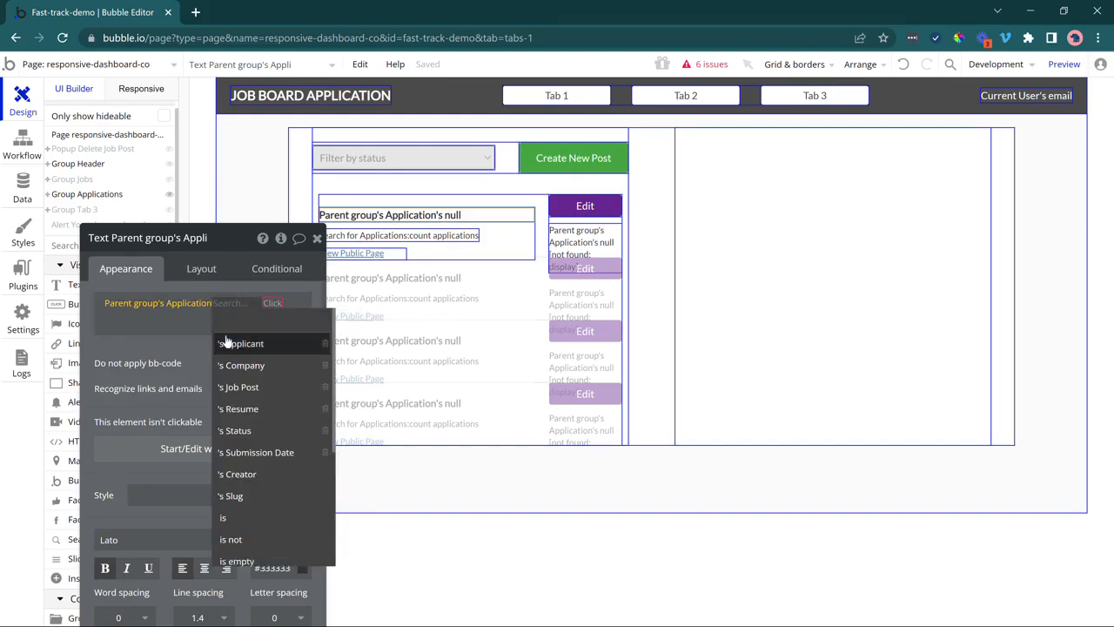
click(223, 340)
click(273, 371)
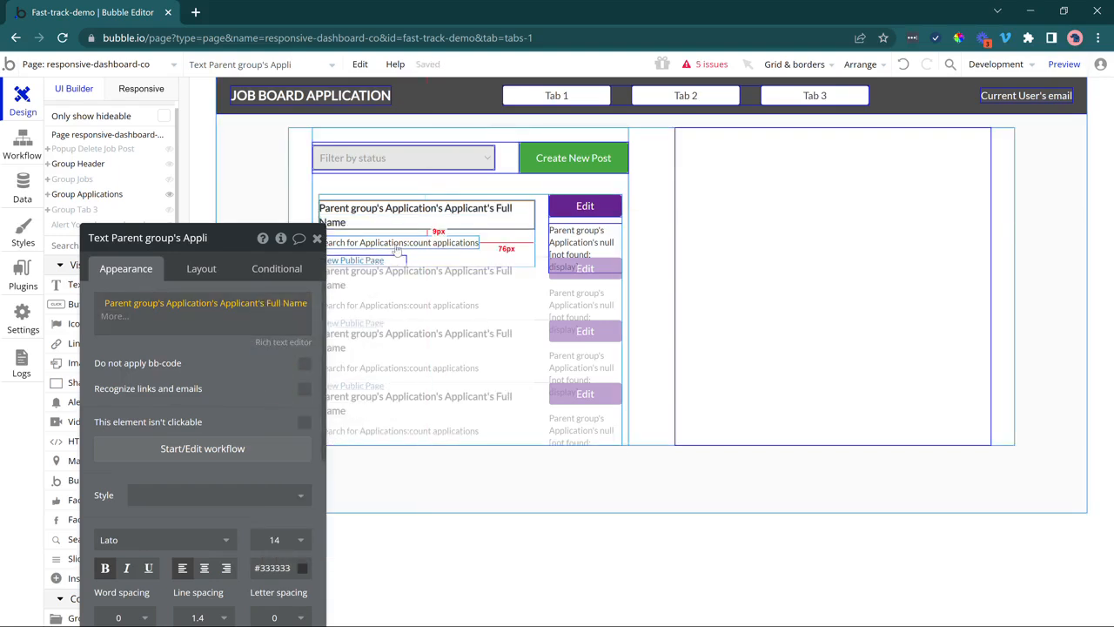
Replace the count text with Parent group's Application's Job Post's Title and delete the View Public Page link.
click(324, 242)
right_click(184, 322)
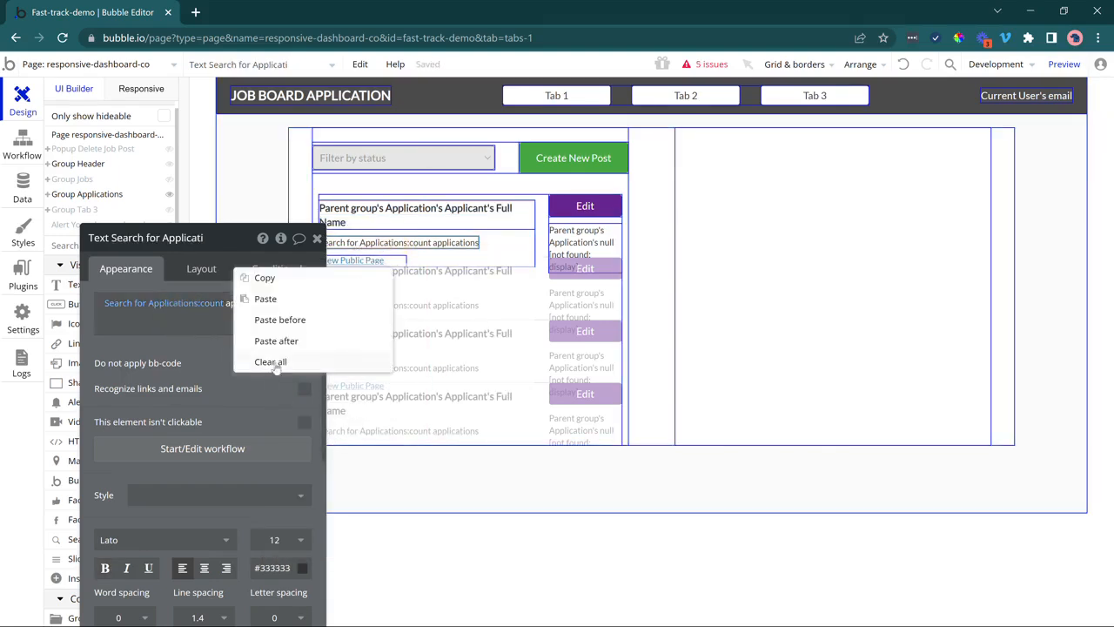
click(273, 364)
click(176, 313)
scroll(212, 312, up, 1)
scroll(212, 311, up, 2)
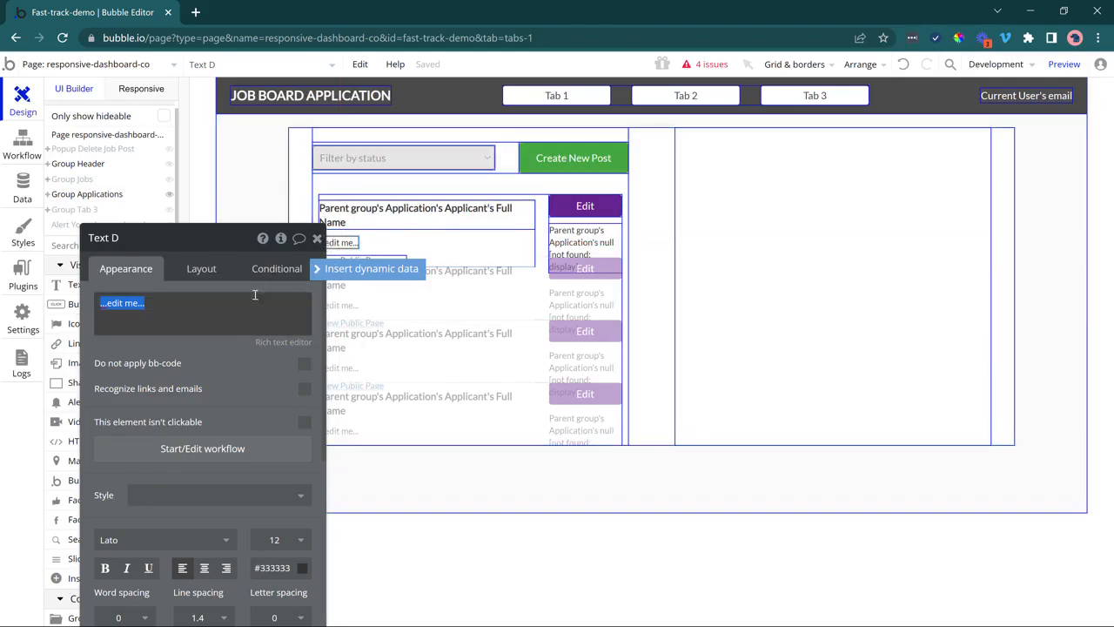
click(336, 275)
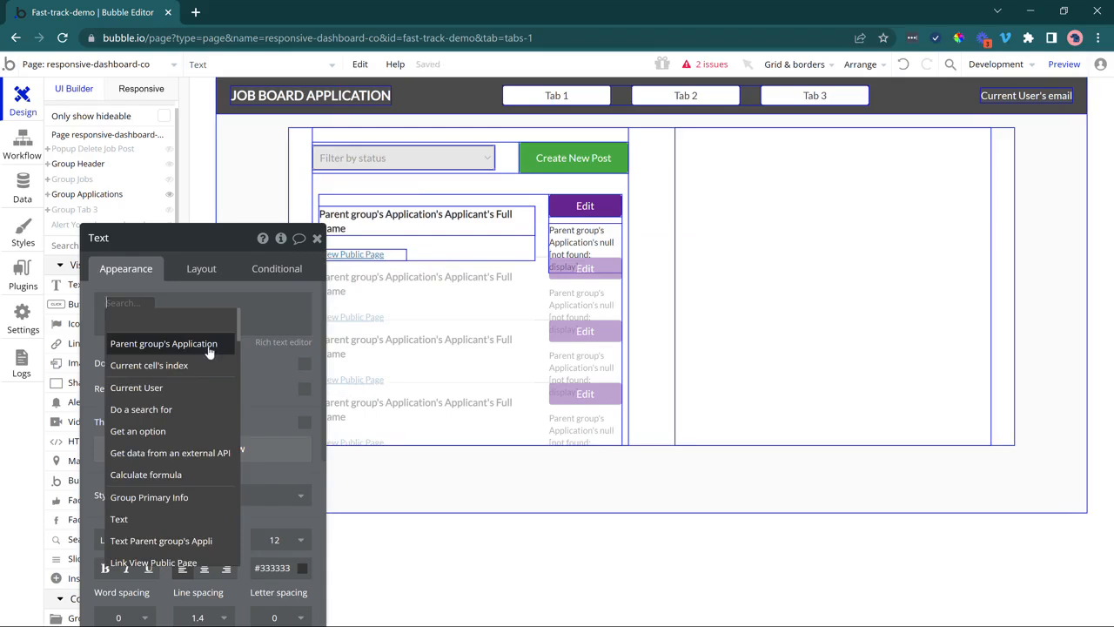
click(209, 348)
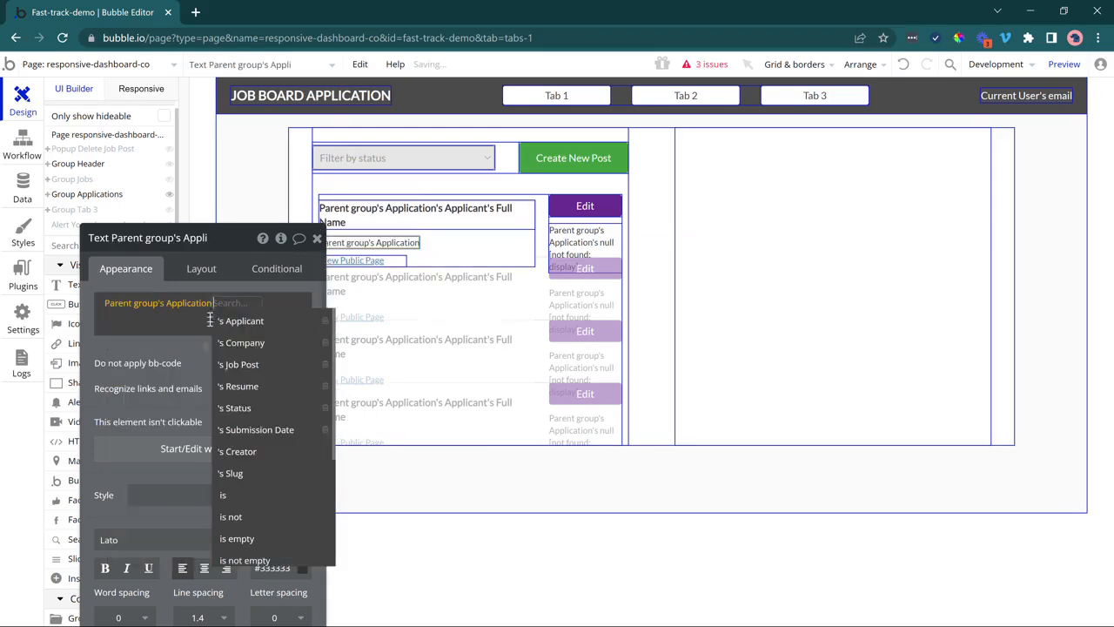
click(261, 364)
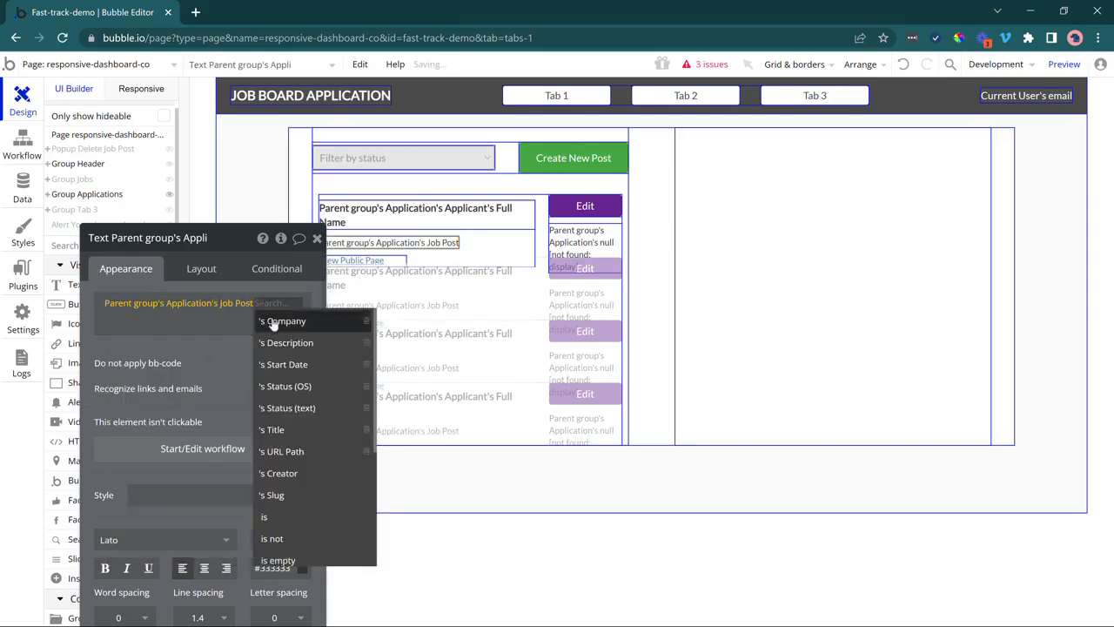
click(277, 428)
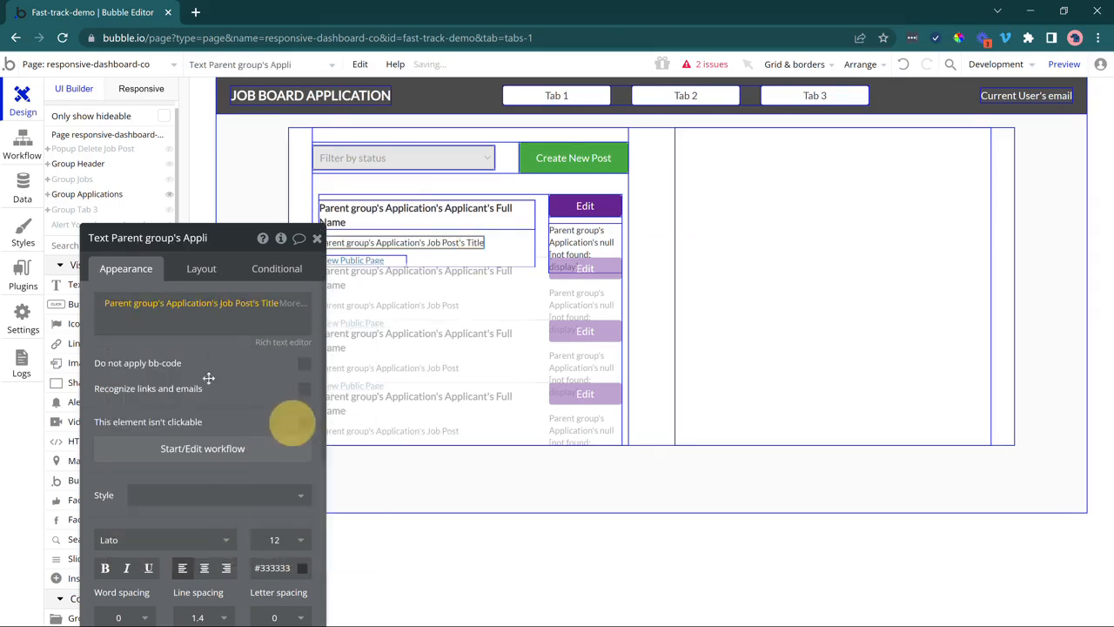
click(353, 259)
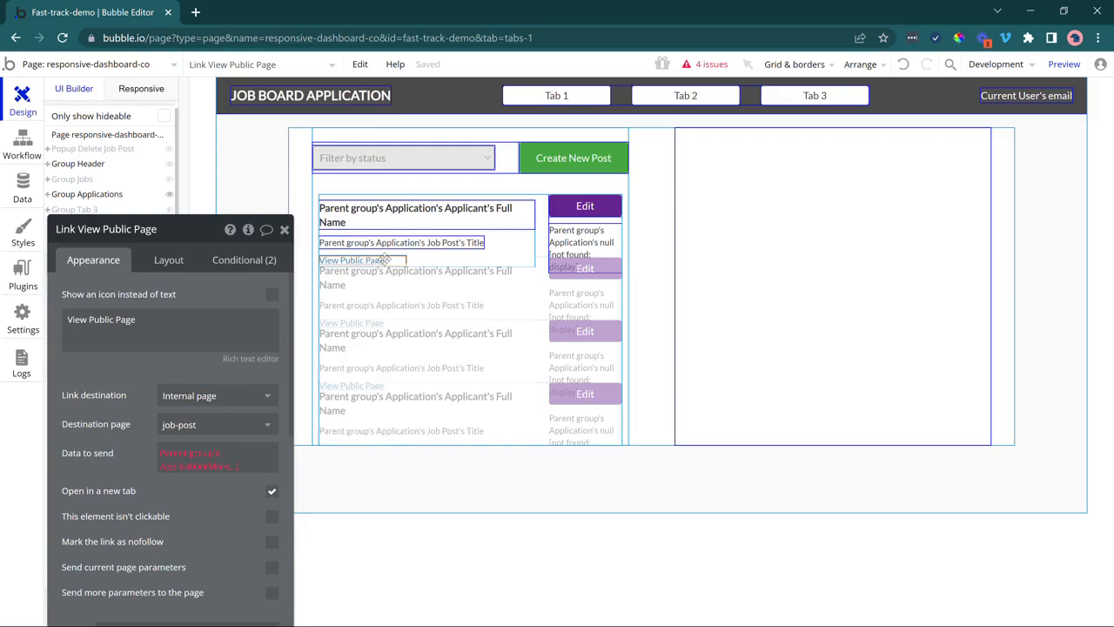
key(Delete)
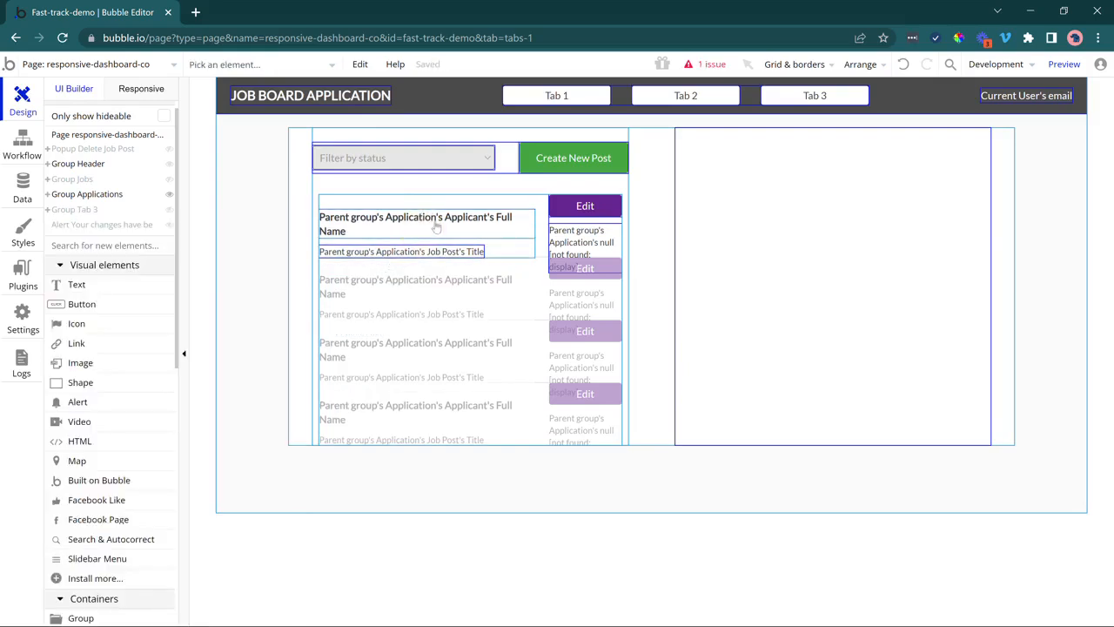
Change the first row's Edit button label to View.
click(439, 250)
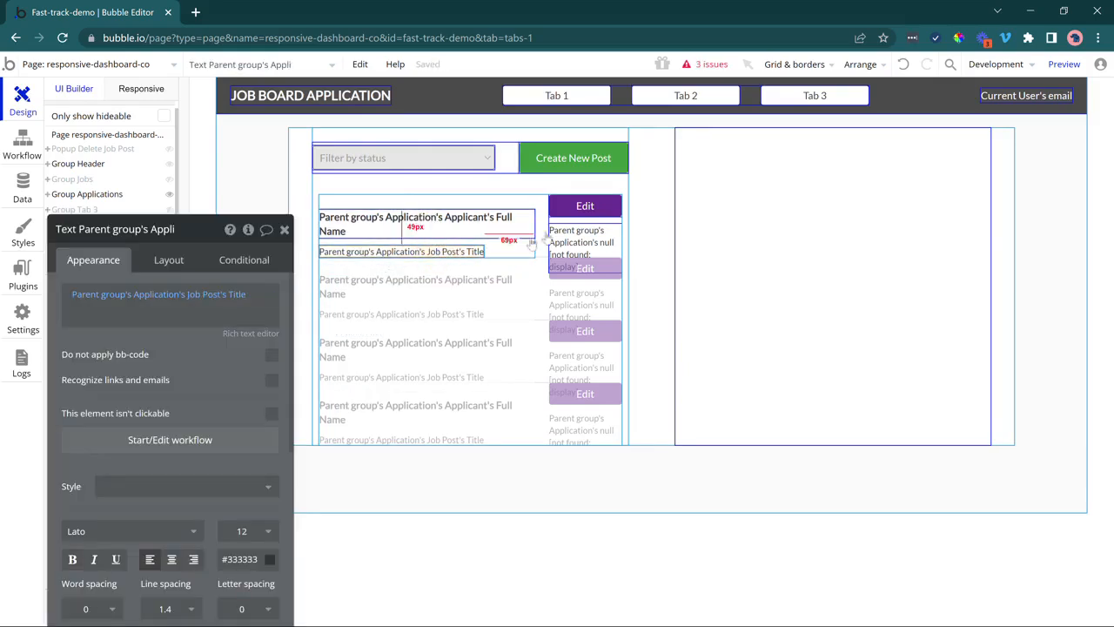
click(585, 205)
double_click(128, 292)
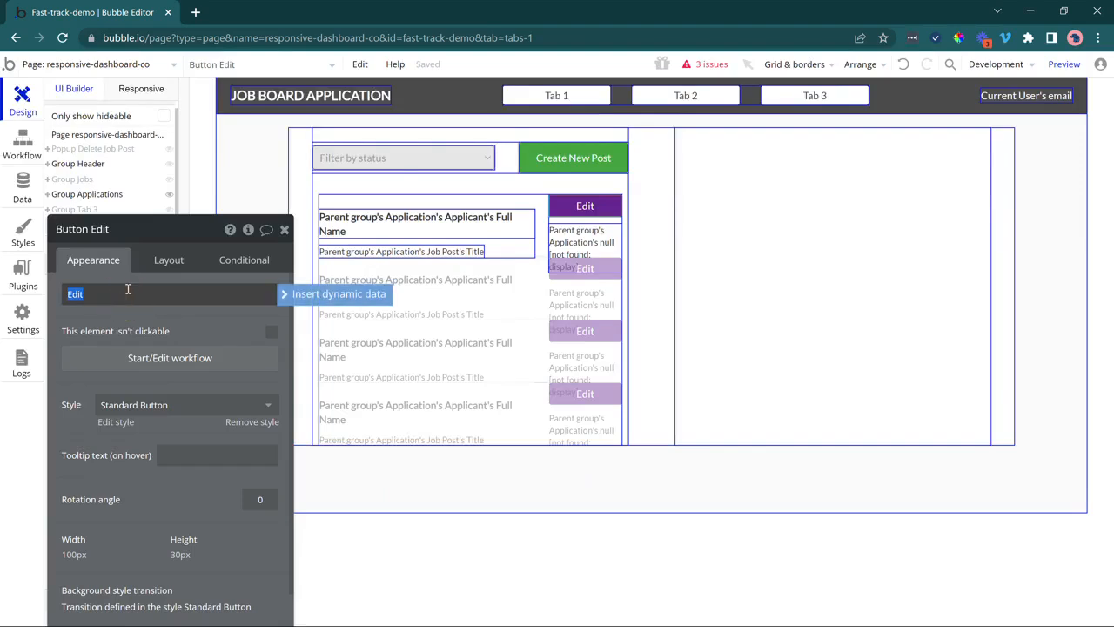
text(View)
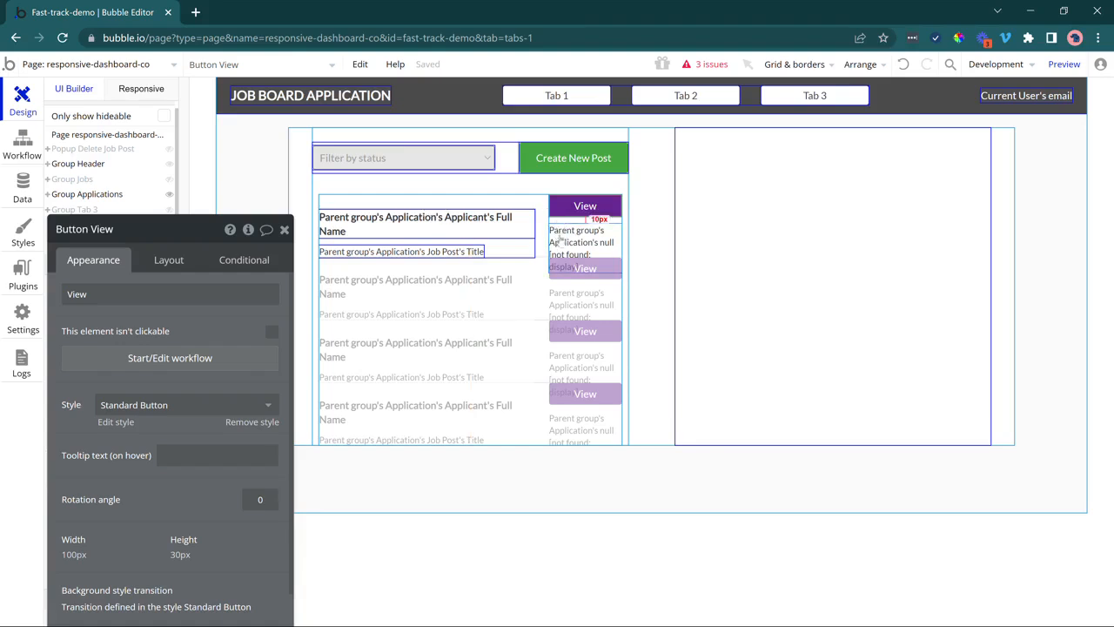
Set the text below the View button to Parent group's Application's Status.
drag(561, 235, 108, 300)
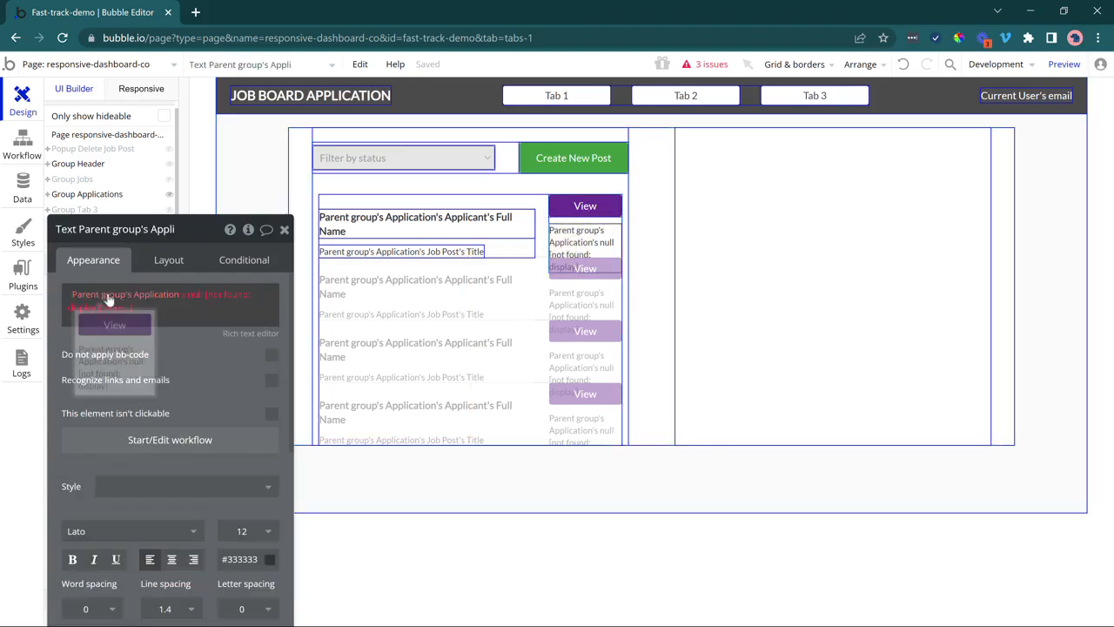
click(195, 294)
click(193, 293)
click(210, 423)
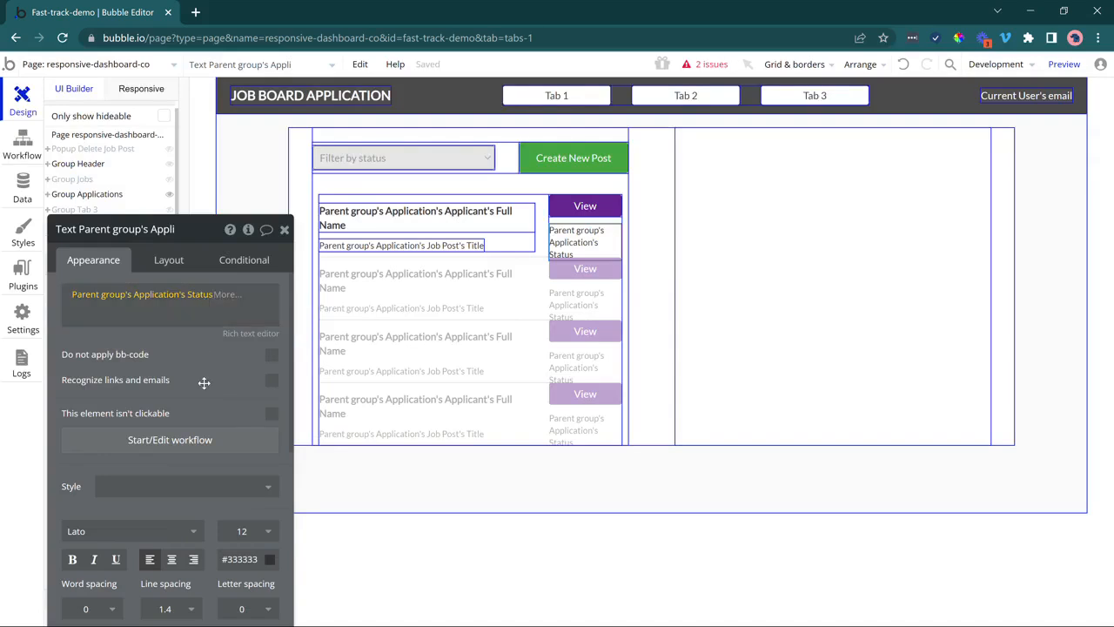
drag(200, 380, 237, 289)
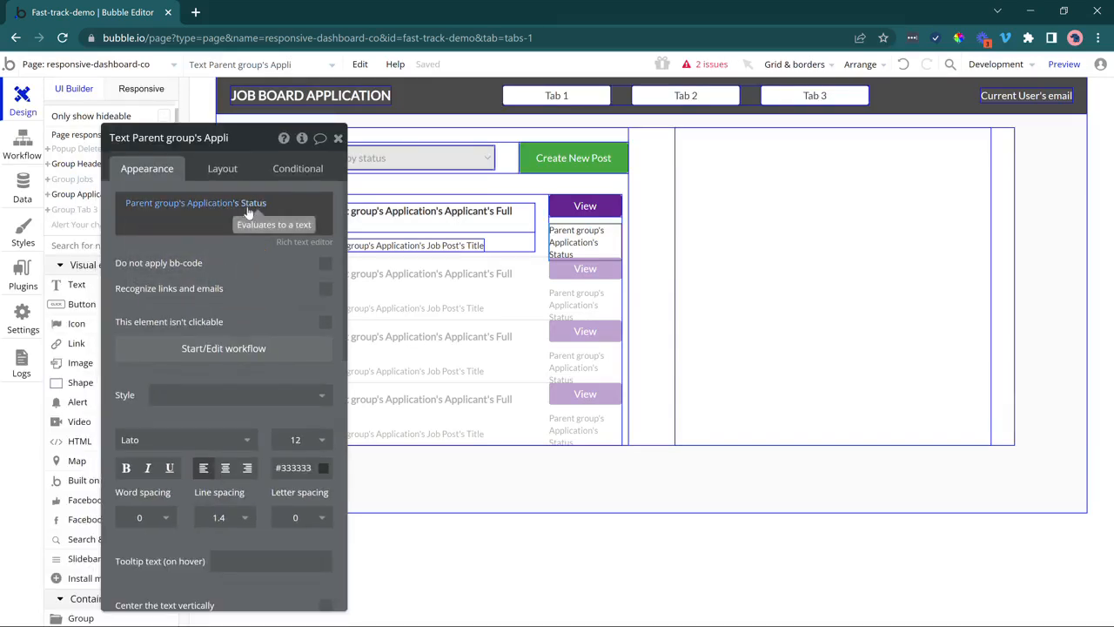
In the Data tab, rename the Application type's Status field to Status (text).
click(26, 200)
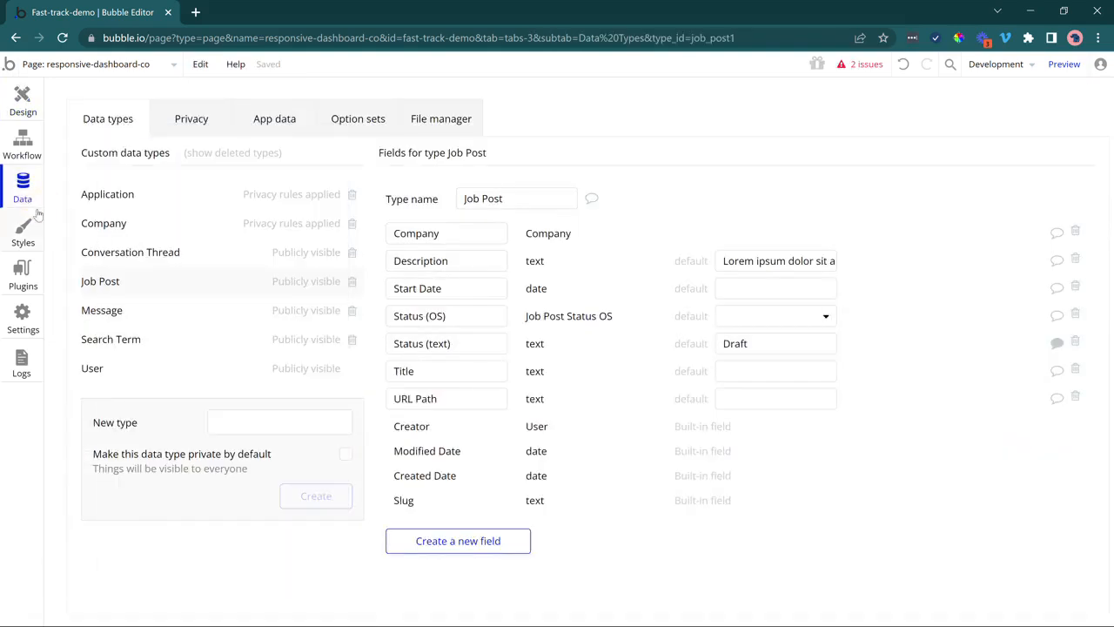
click(128, 200)
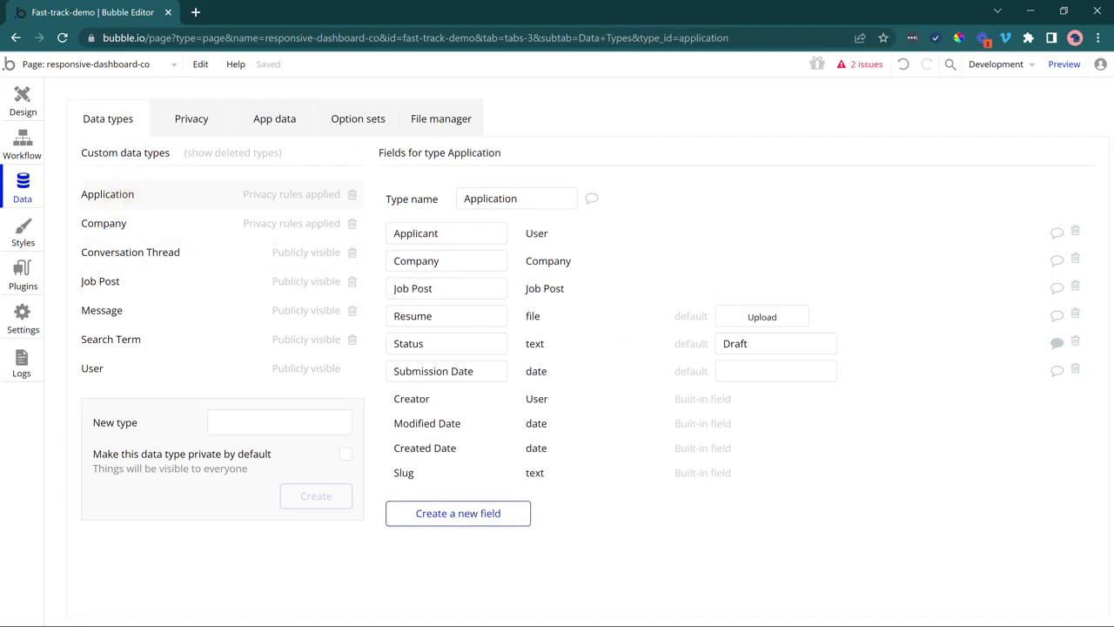
click(445, 342)
text((text)
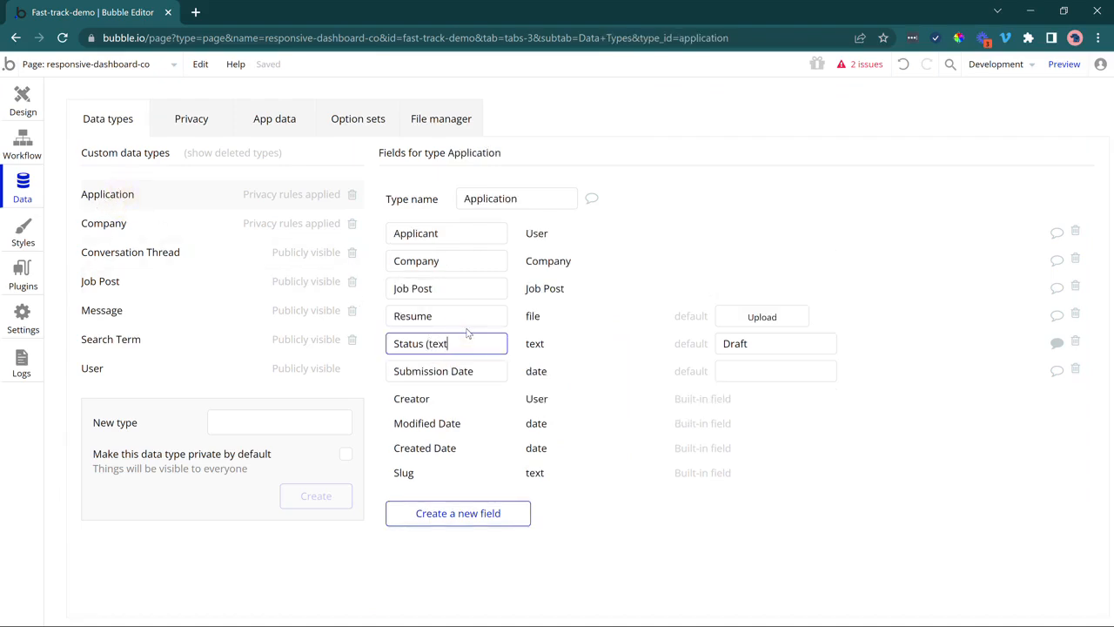
Read the Status field's note with the revised status values, then go to Option sets.
click(1057, 344)
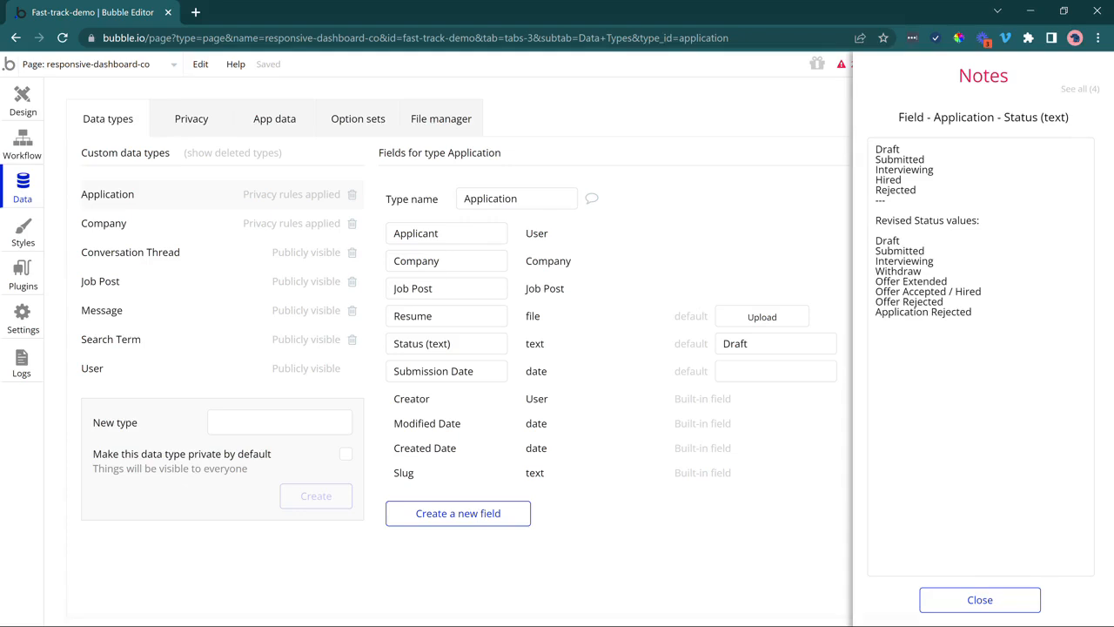
drag(974, 315, 891, 268)
click(894, 272)
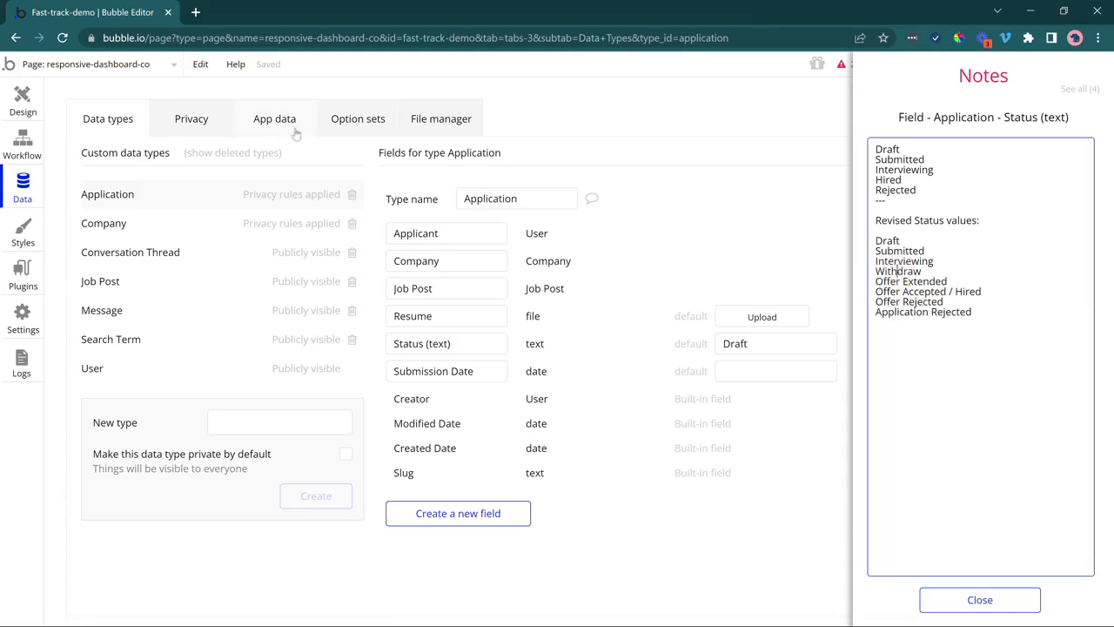
click(339, 129)
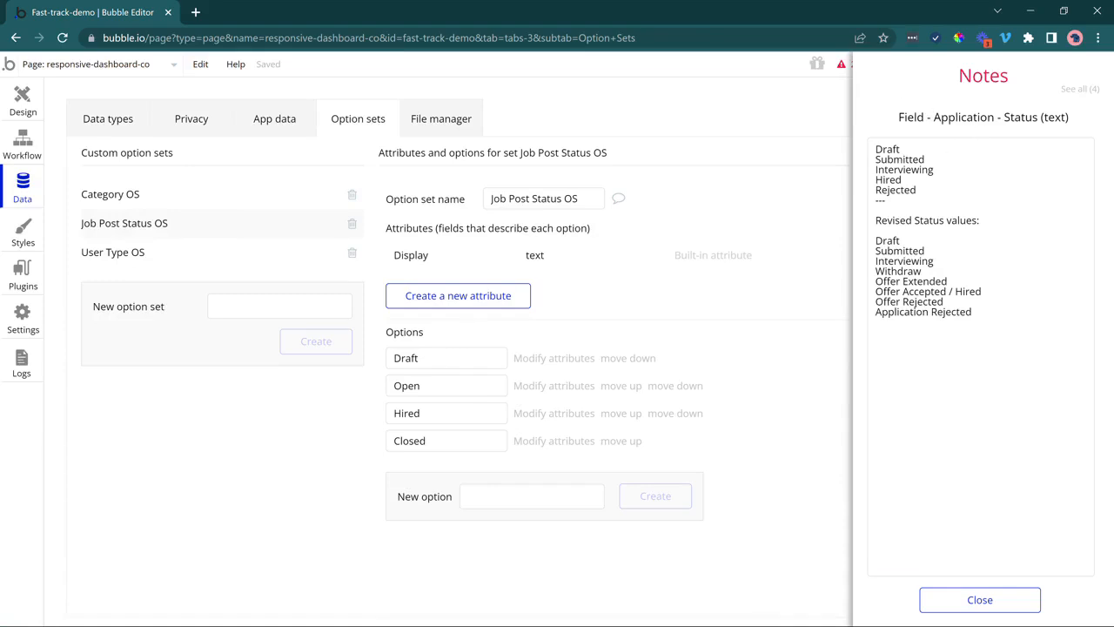
Create the Application Status OS option set and show the app's notes.
click(278, 306)
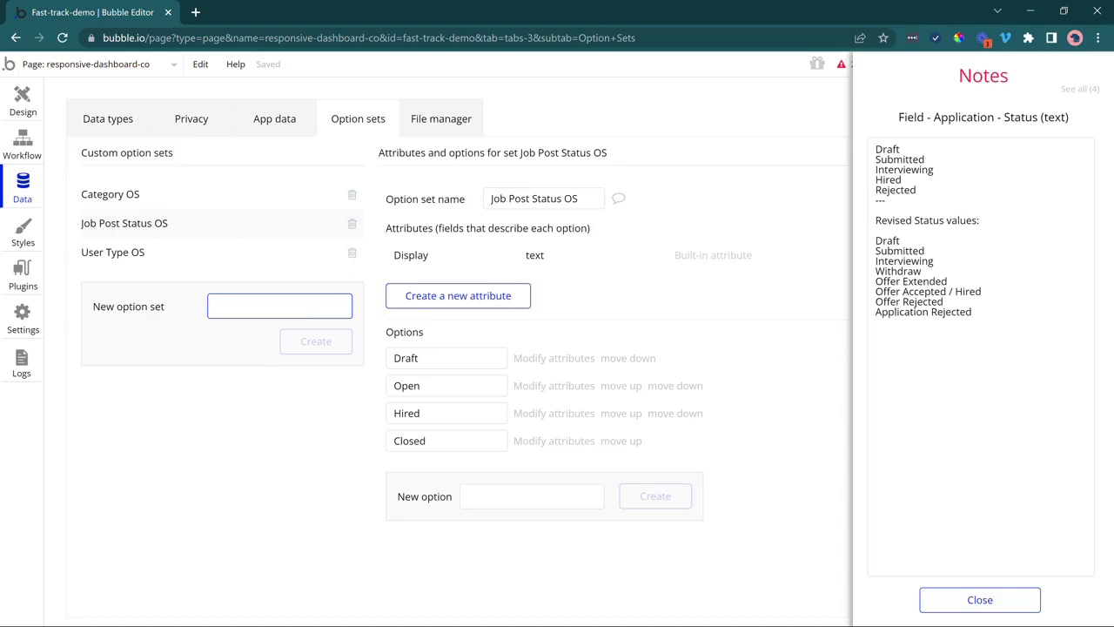
text(Application)
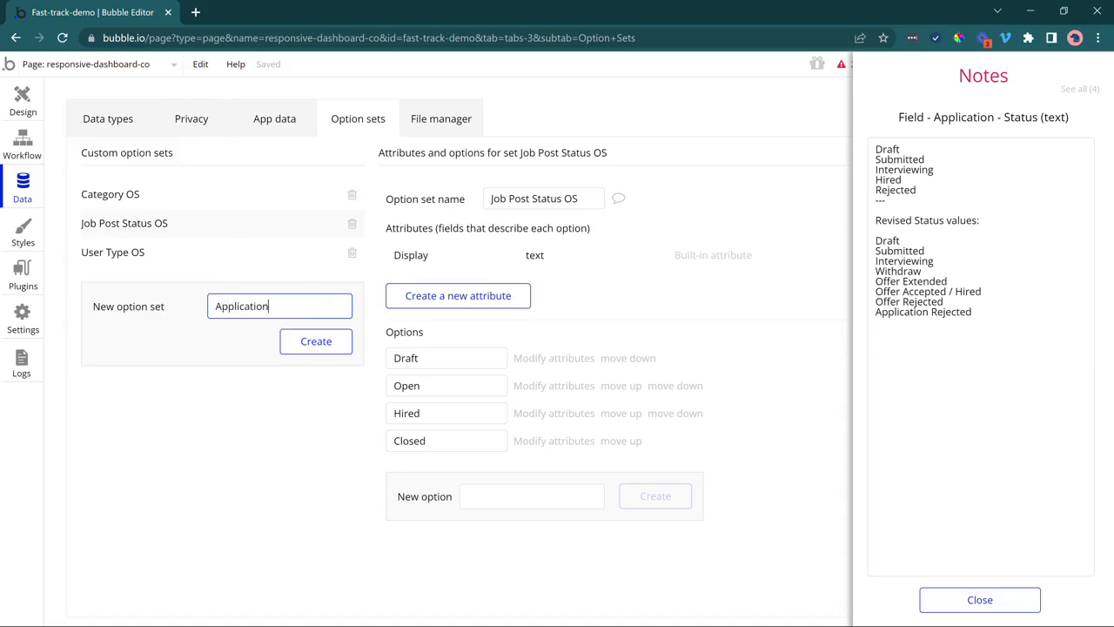
text( Status OS)
click(316, 341)
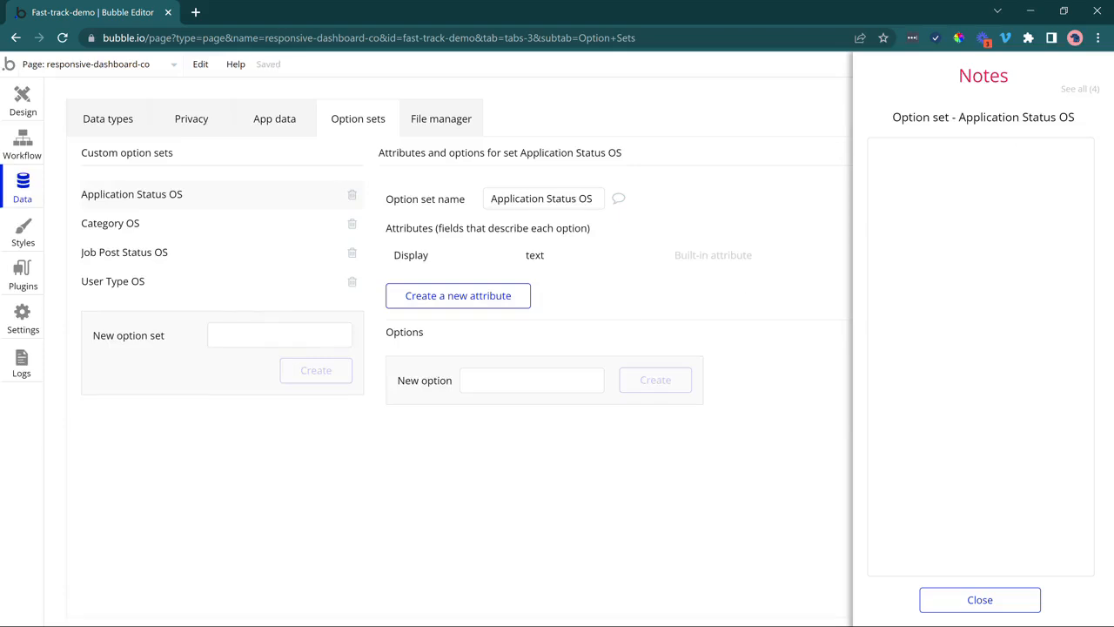
click(1080, 89)
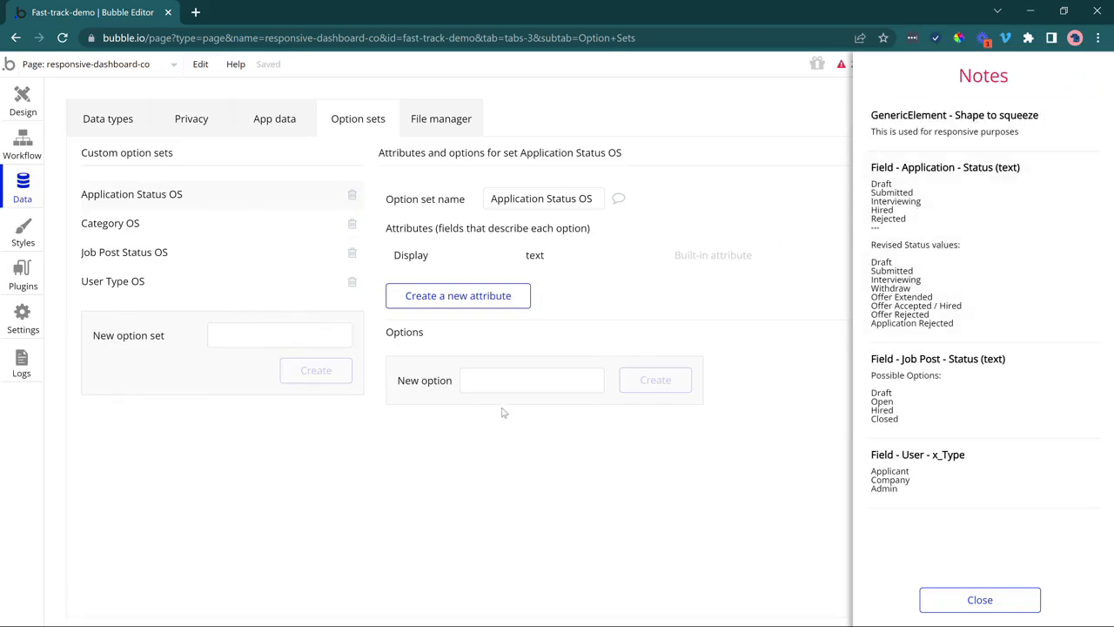
Add options Draft, Submitted, Interviewing, Withdraw, Offer Extended, Offer Accepted / Hired, Offer Rejected, Application Rejected.
click(512, 380)
text(Draft)
key(Return)
text(Submitte)
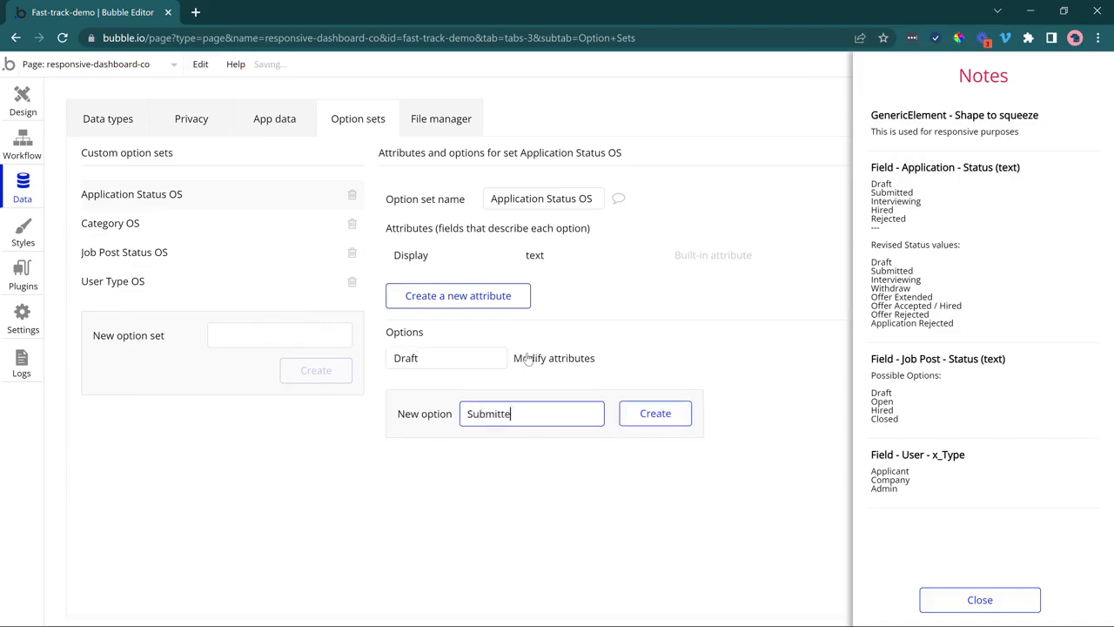
text(d)
key(Return)
text(Interviewi)
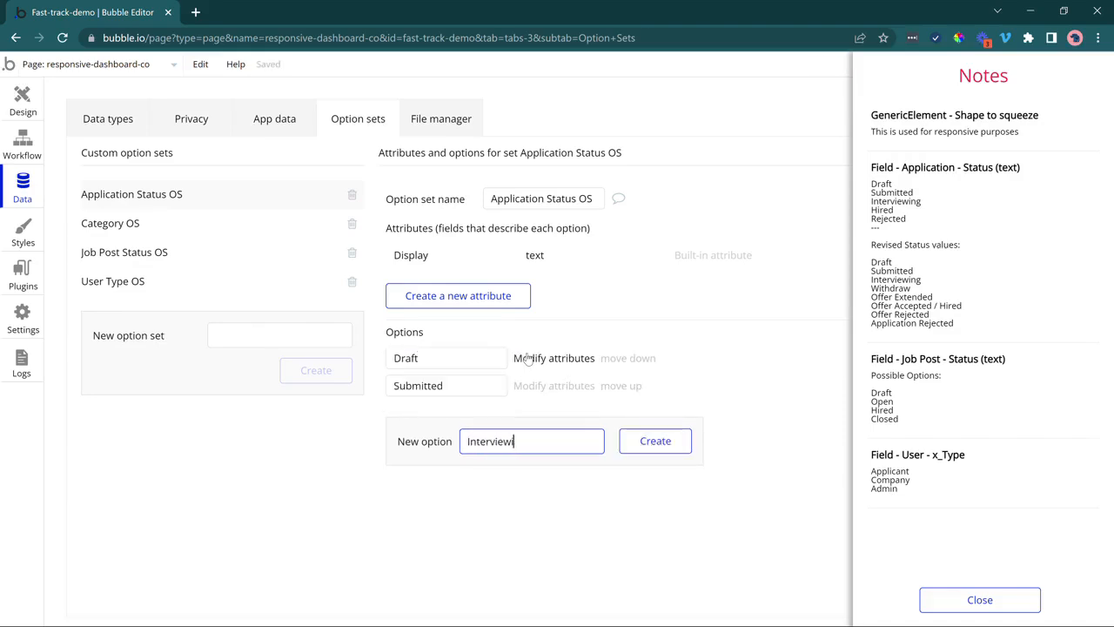
text(ng)
key(Return)
text(Withdraw)
key(Return)
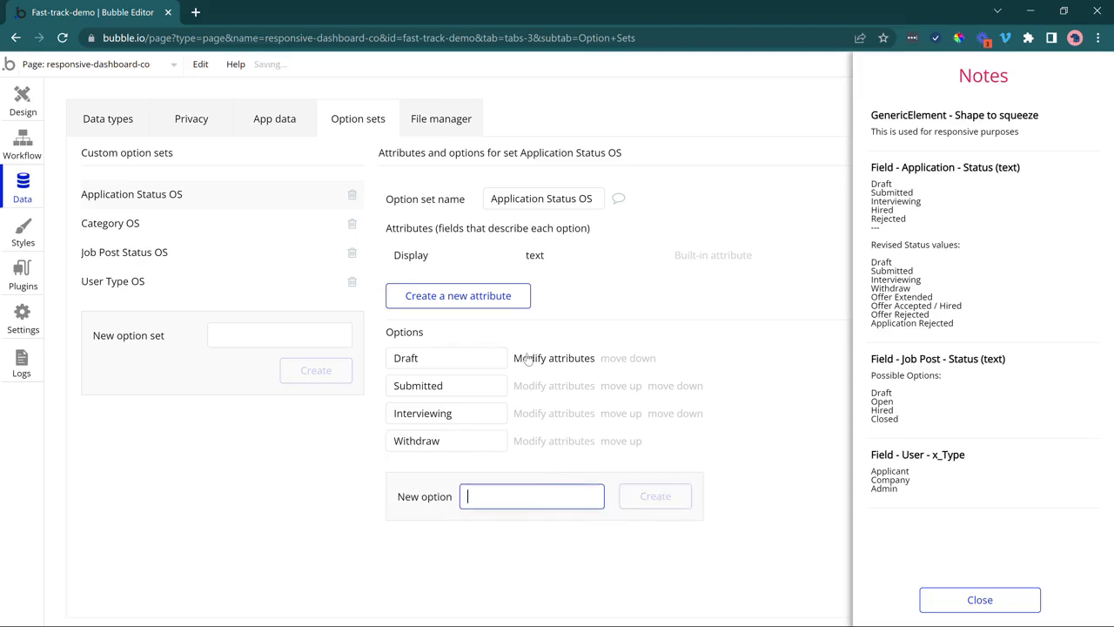
text(Offer Extended)
key(Return)
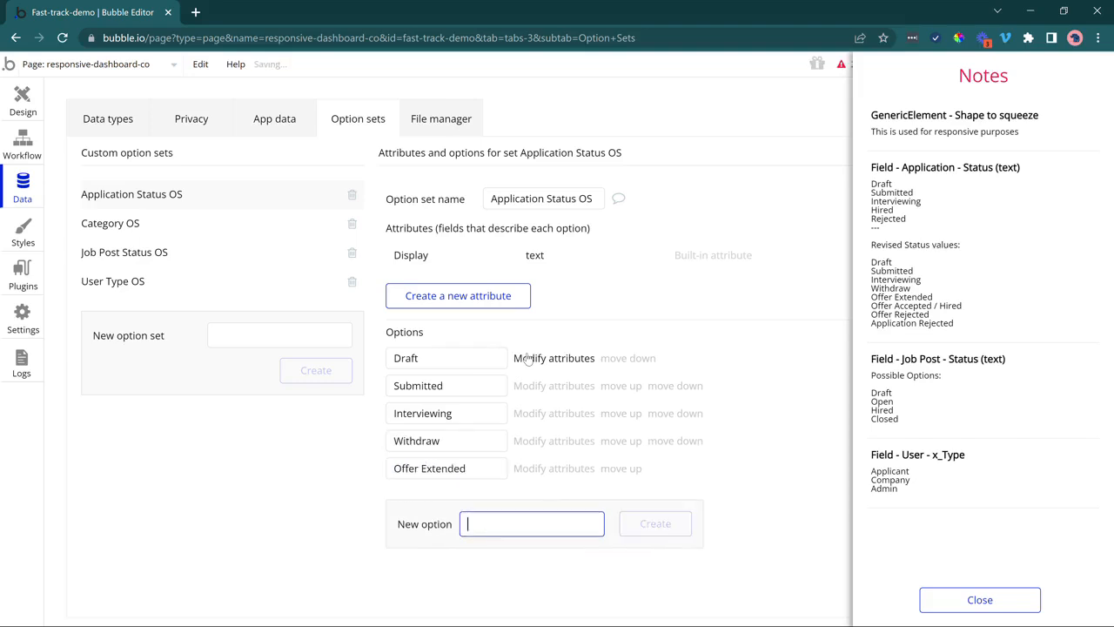
text(Offer Accept)
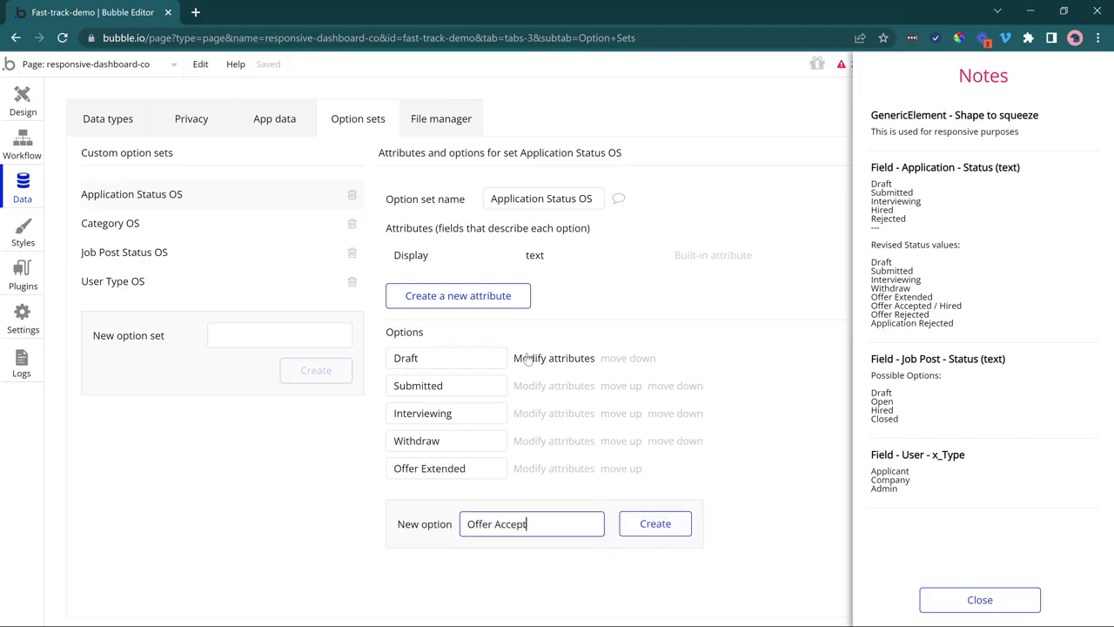
text(ed / Hired)
key(Return)
text(O)
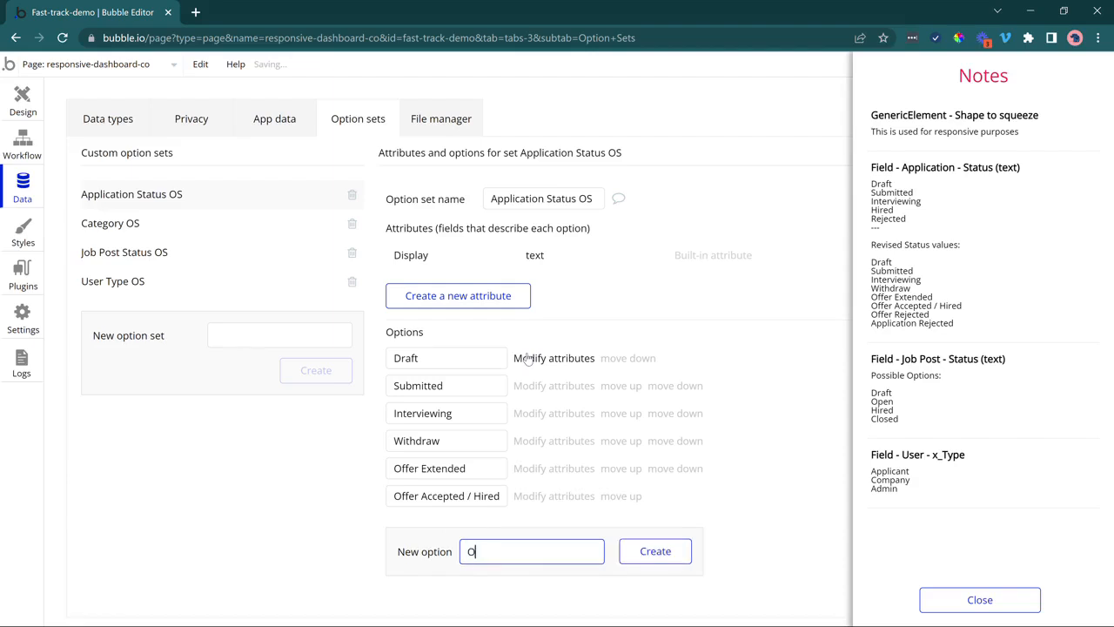
text(ffer Rejected)
key(Return)
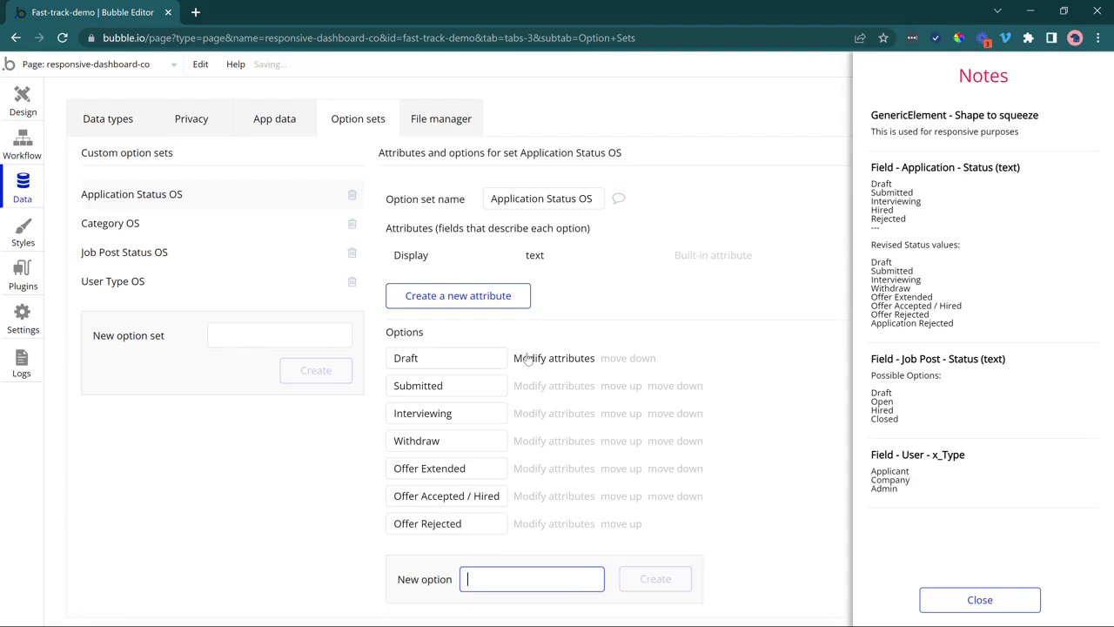
text(Applic)
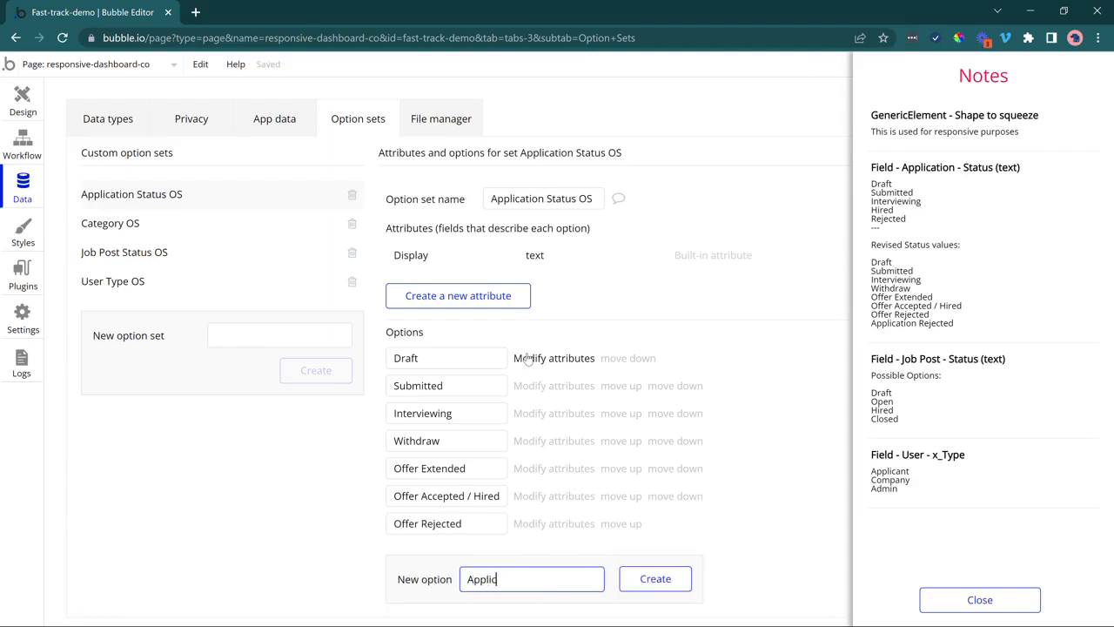
text(ation Rejectse)
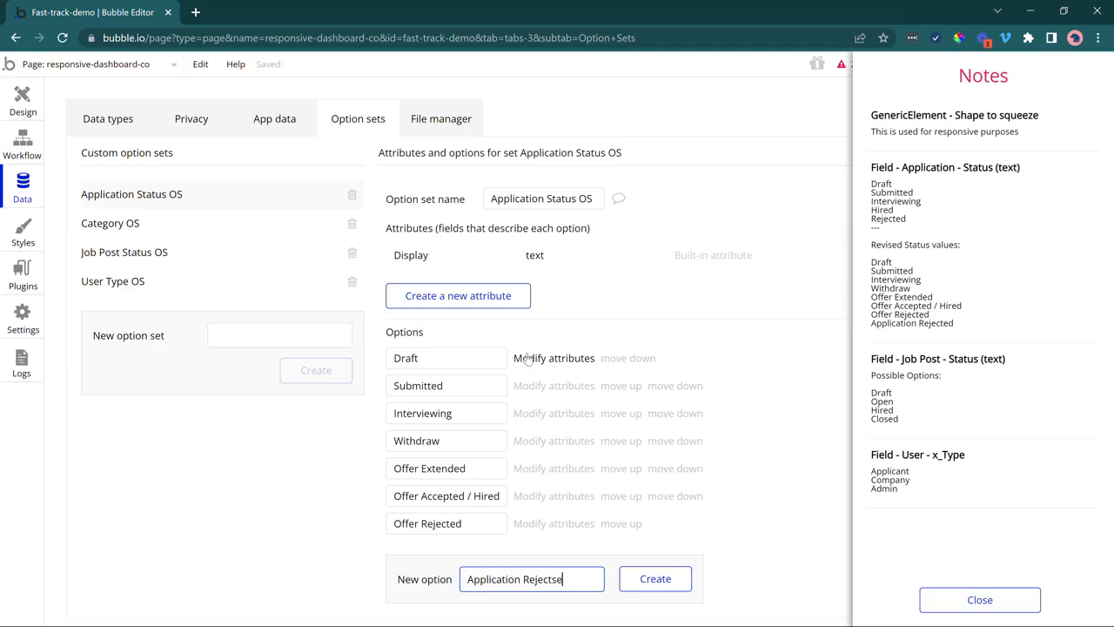
key(Return)
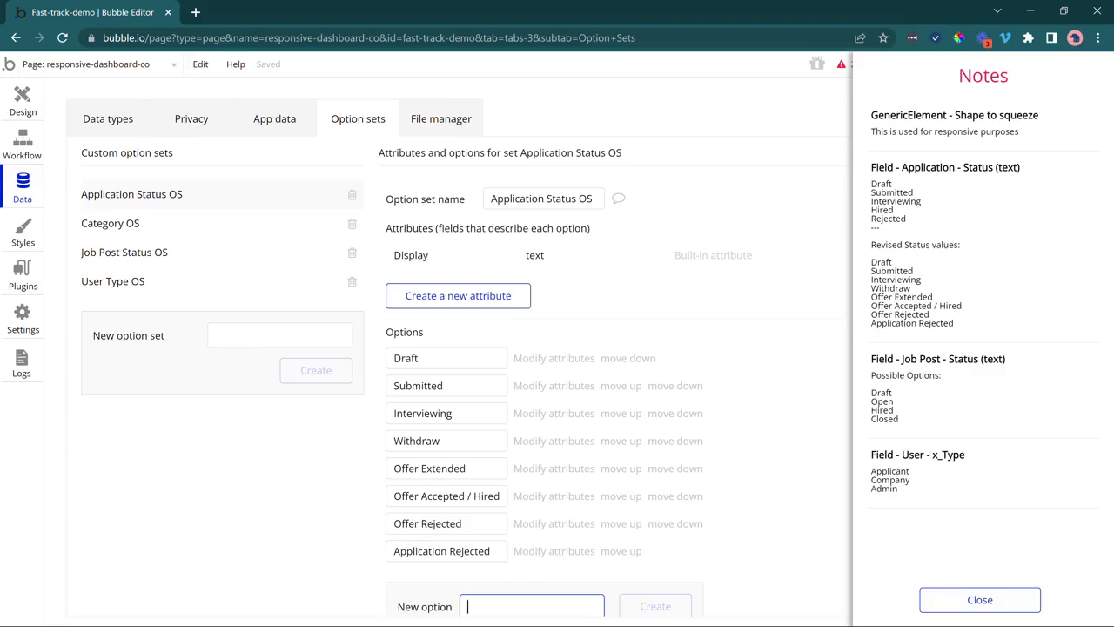
Check the Offer Extended and Offer Rejected option names, then close the Notes panel.
drag(393, 468, 467, 469)
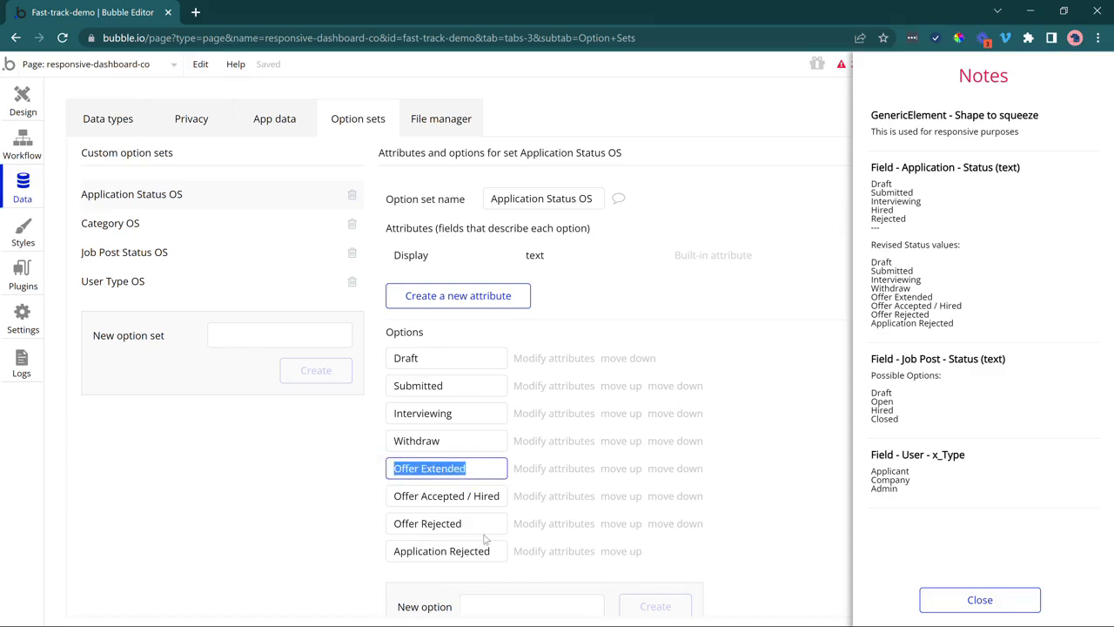
drag(461, 524, 393, 523)
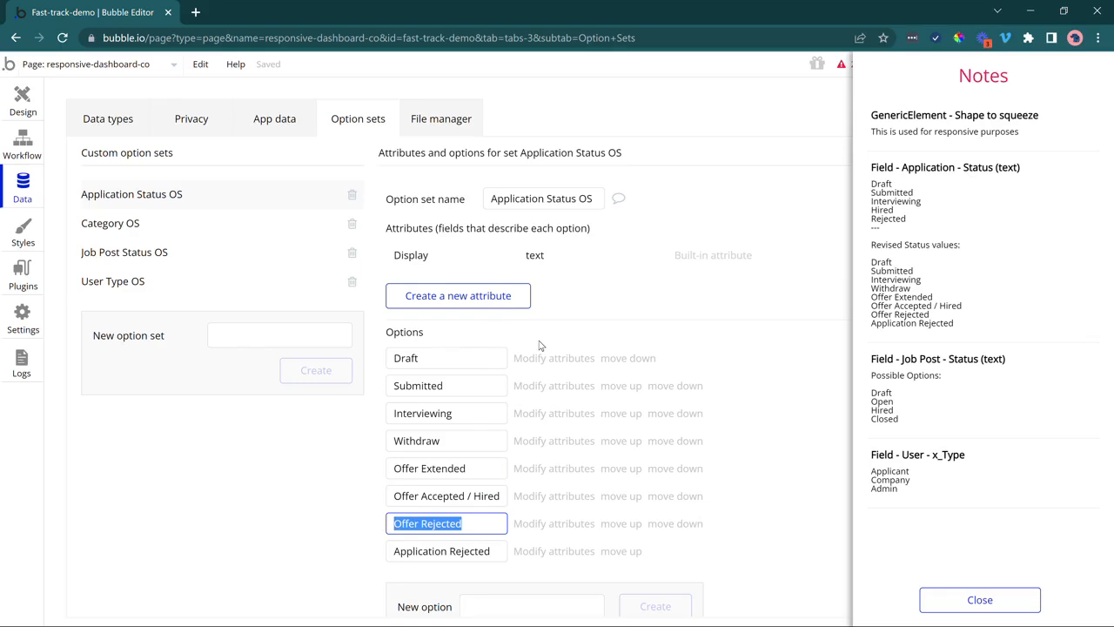
click(980, 600)
Add a Status OS field of type Application Status OS to the Application data type.
click(98, 125)
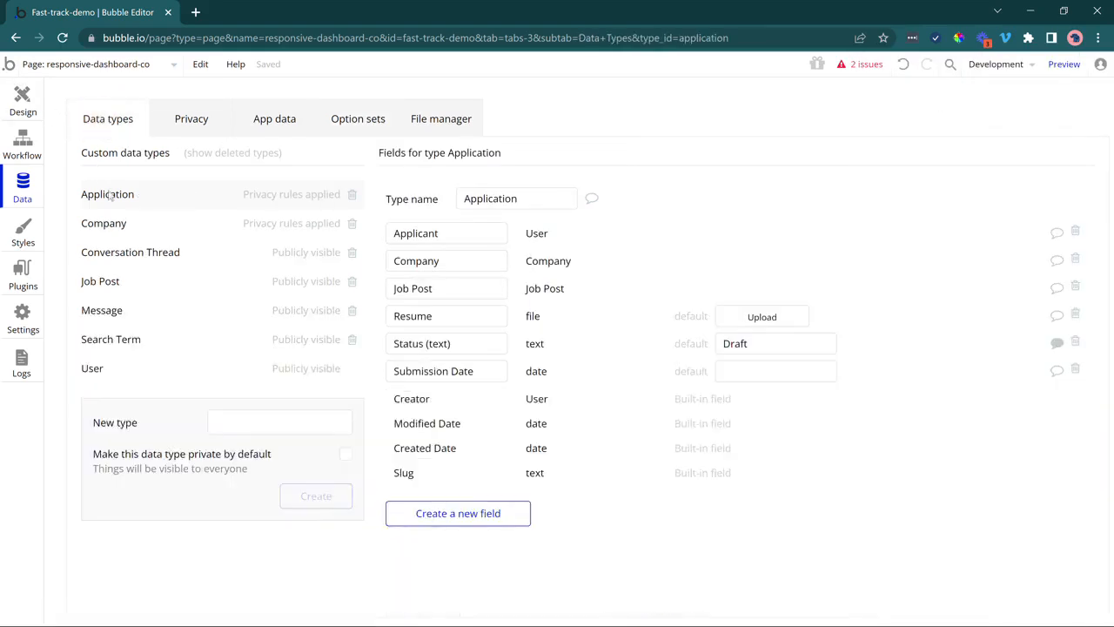
click(454, 515)
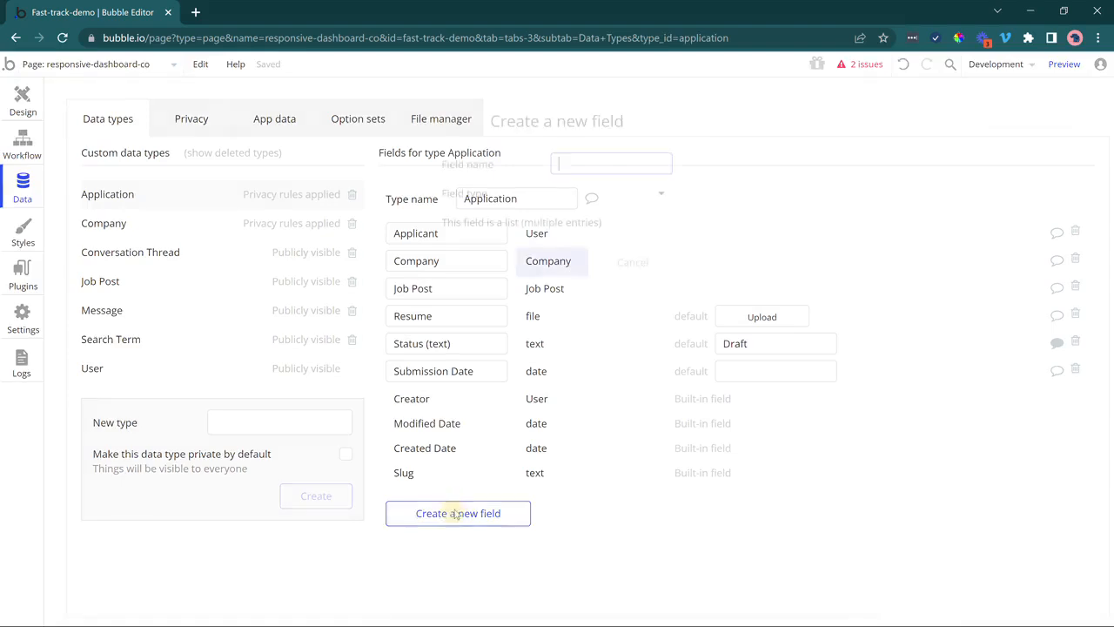
text(Status )
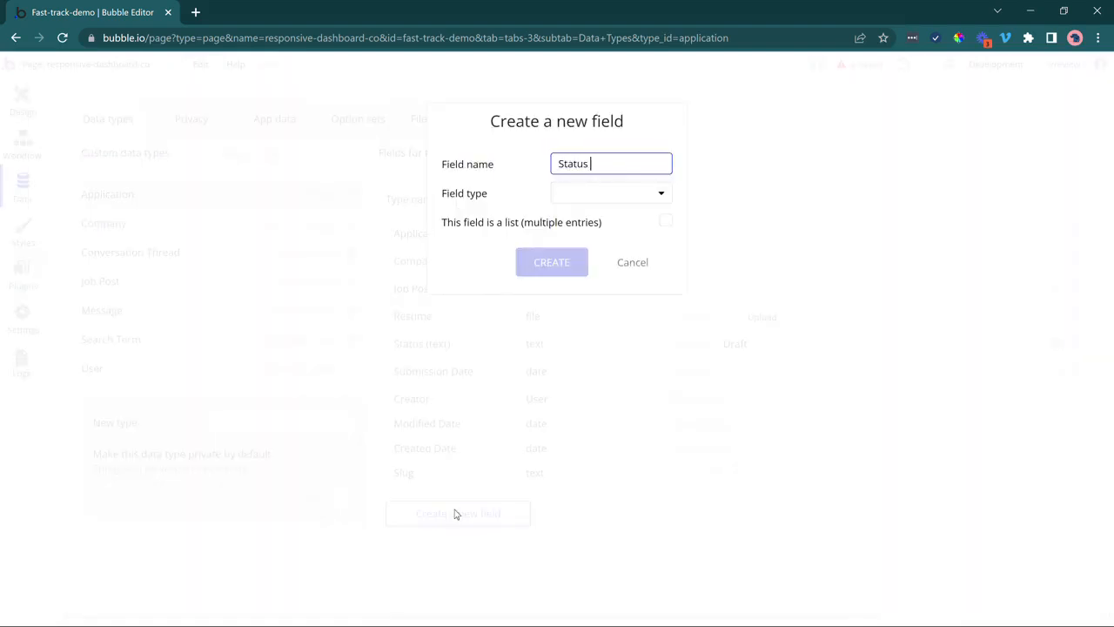
text(OS)
click(613, 197)
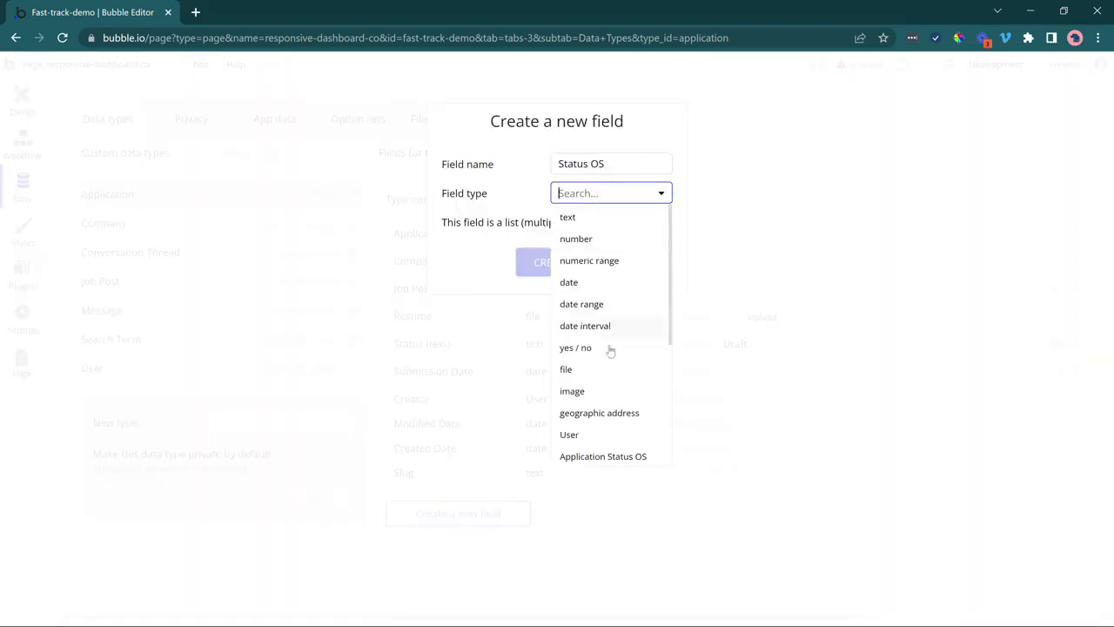
scroll(609, 351, down, 2)
click(616, 386)
click(577, 261)
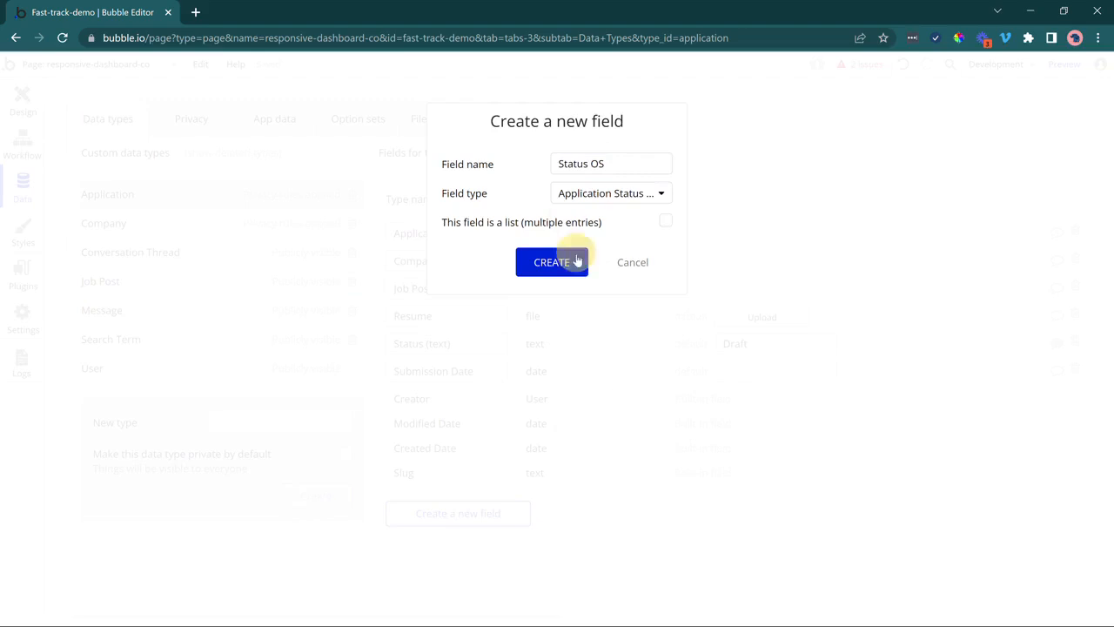
Leave Status OS without a default value, compare it with the old Status field, and return to design.
click(764, 370)
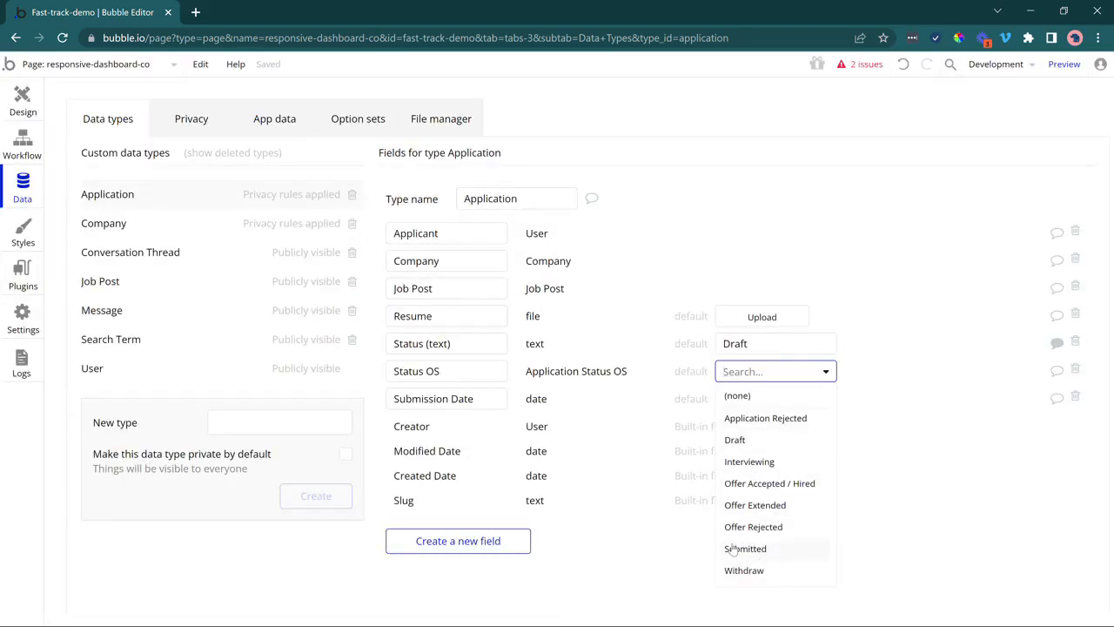
click(635, 450)
click(406, 343)
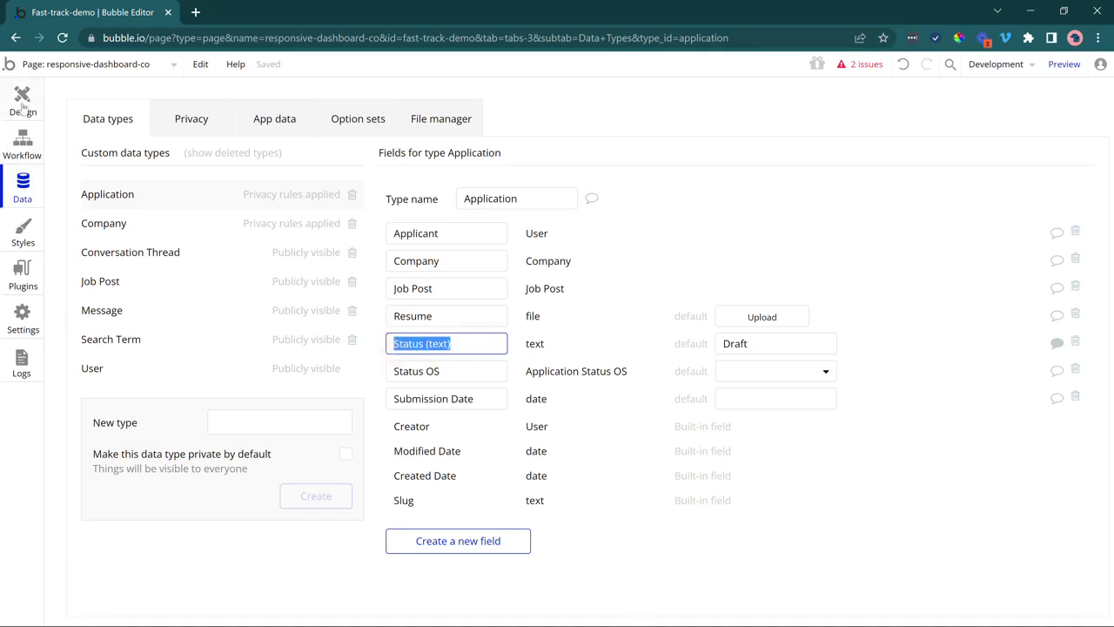
click(426, 371)
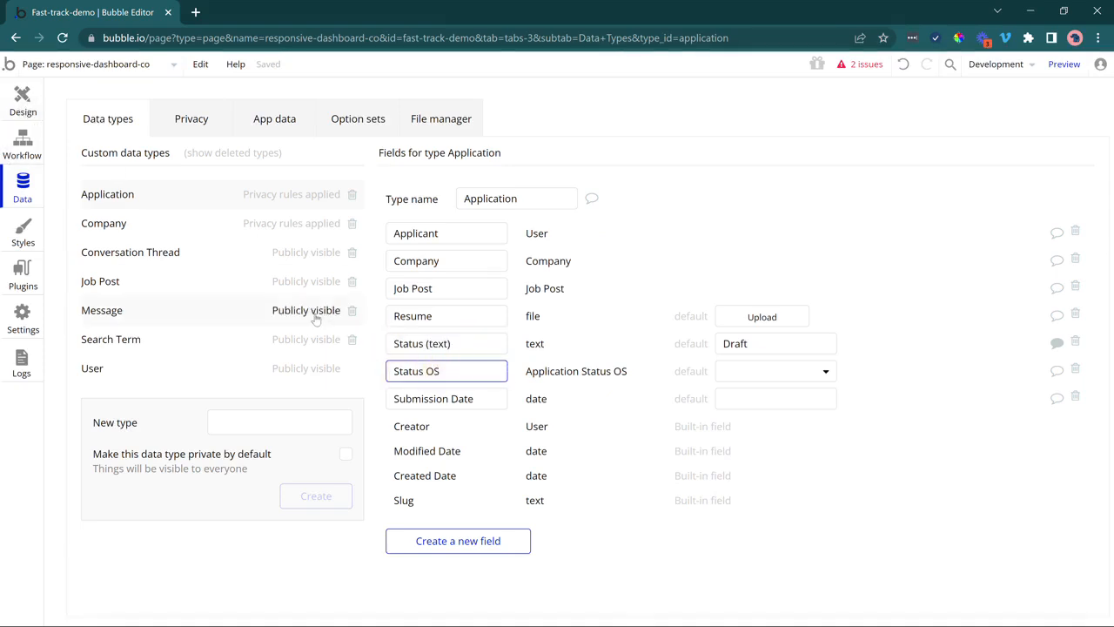
click(21, 112)
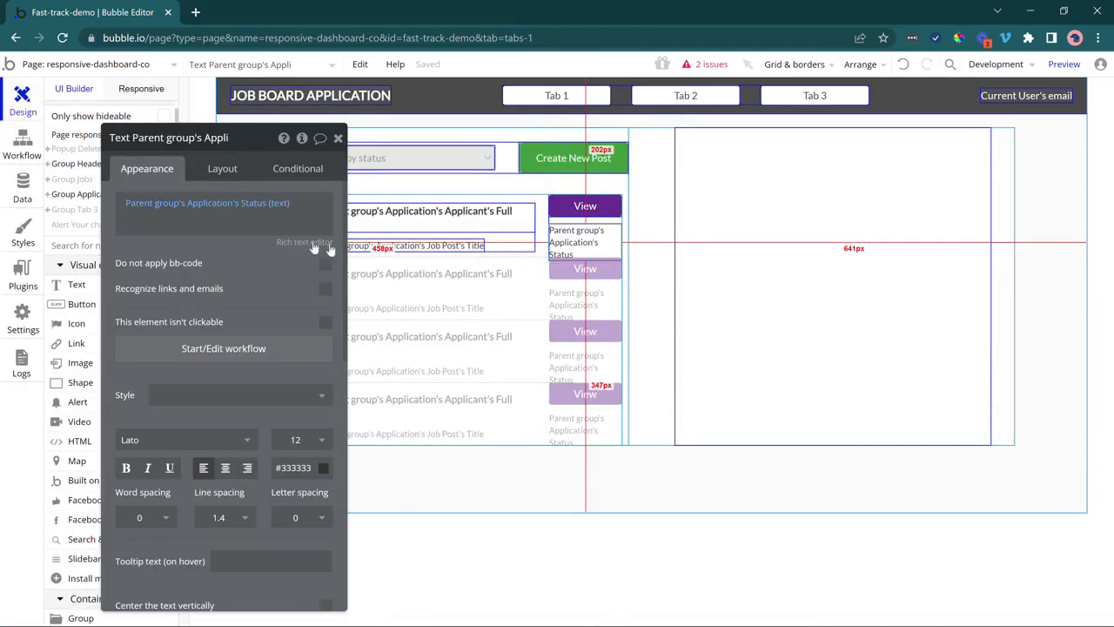
Change the status text expression from Status (text) to Status OS's Display.
click(261, 210)
click(265, 204)
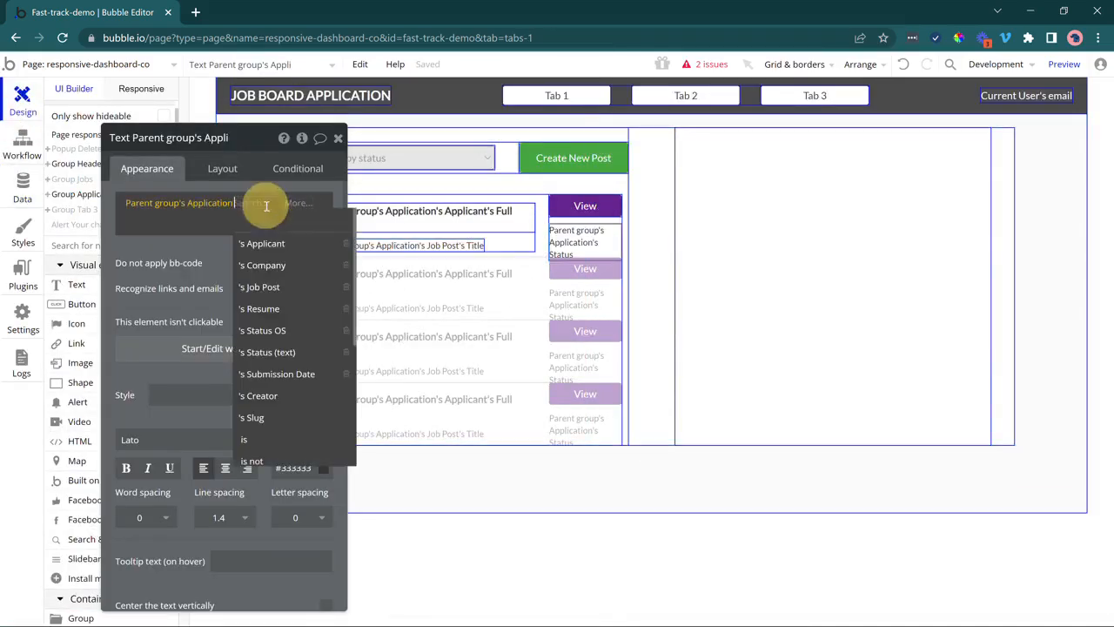
click(274, 331)
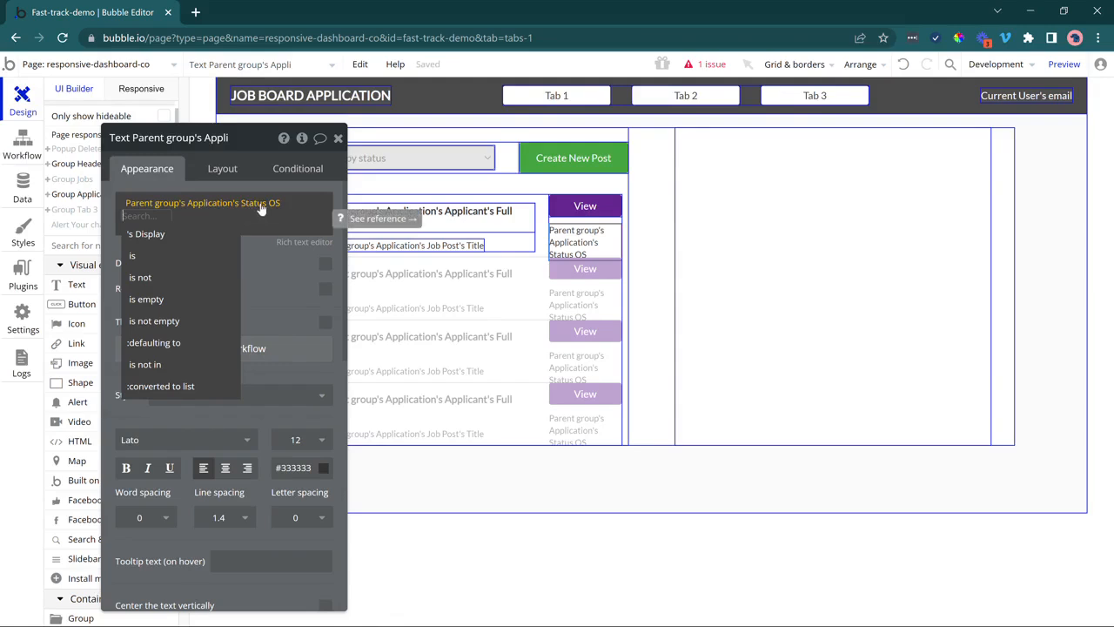
click(185, 235)
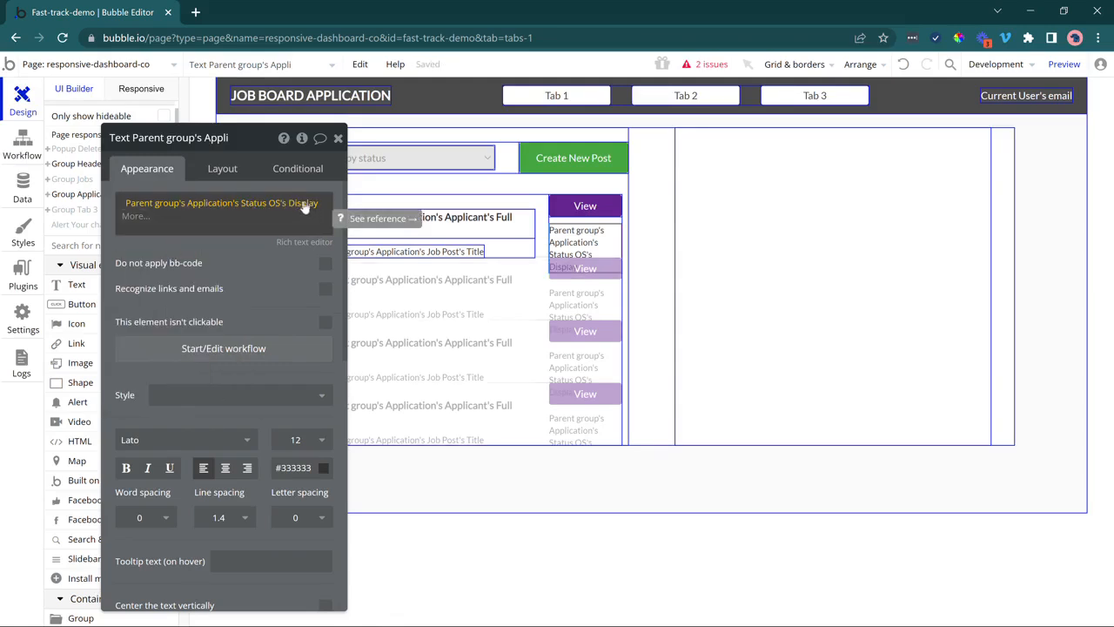
drag(255, 299, 262, 383)
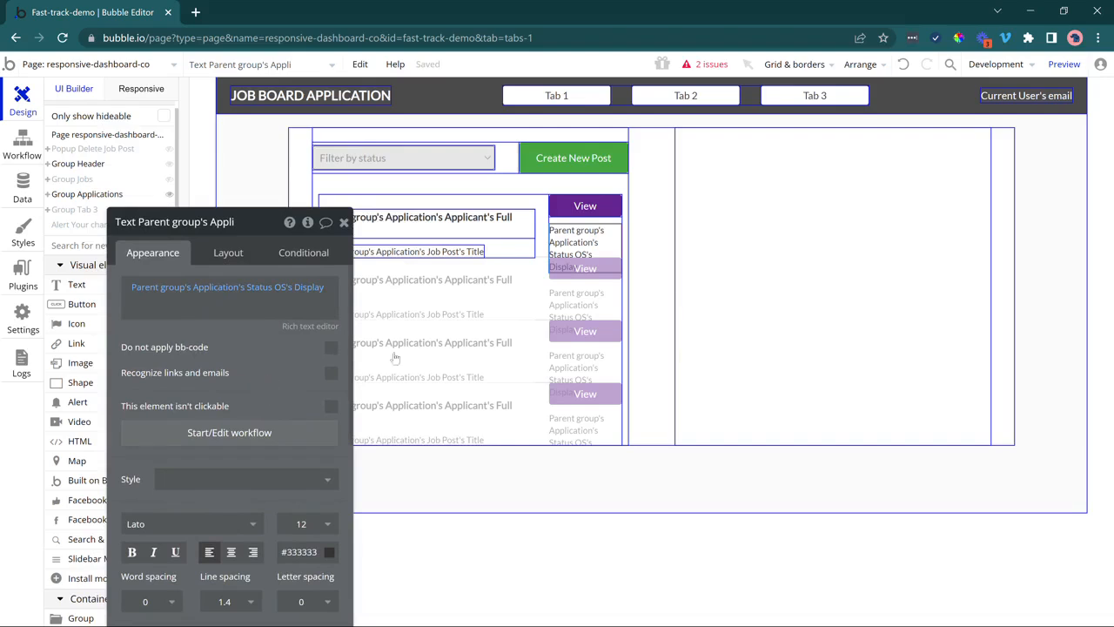
Rename the right-hand Group Edit to Group View Application with content type Application.
click(716, 263)
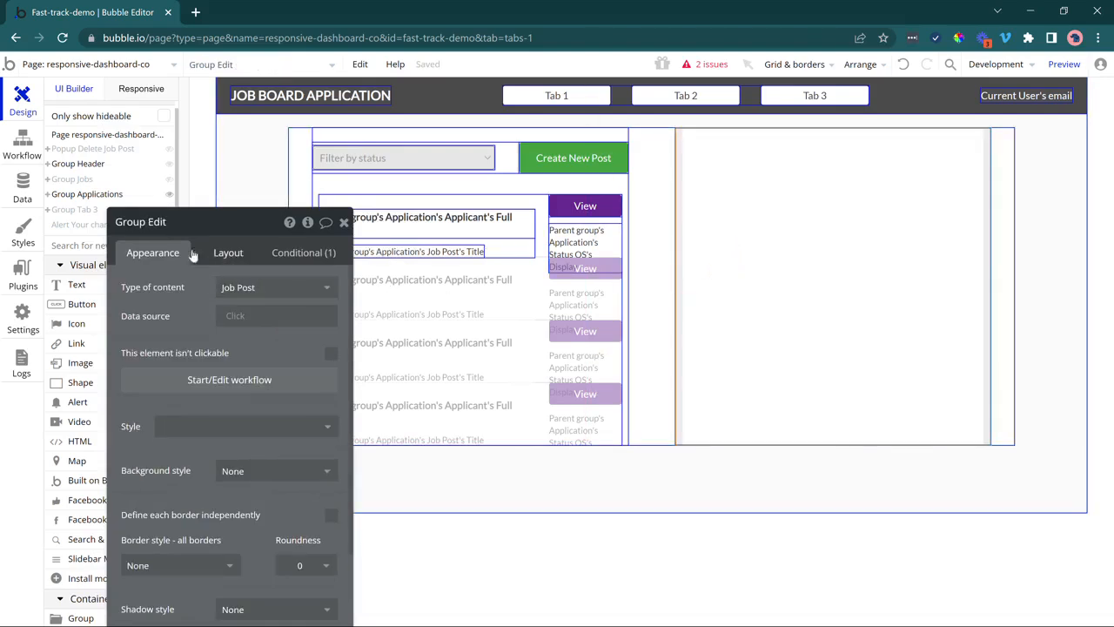
click(150, 223)
double_click(224, 214)
text(View Appli)
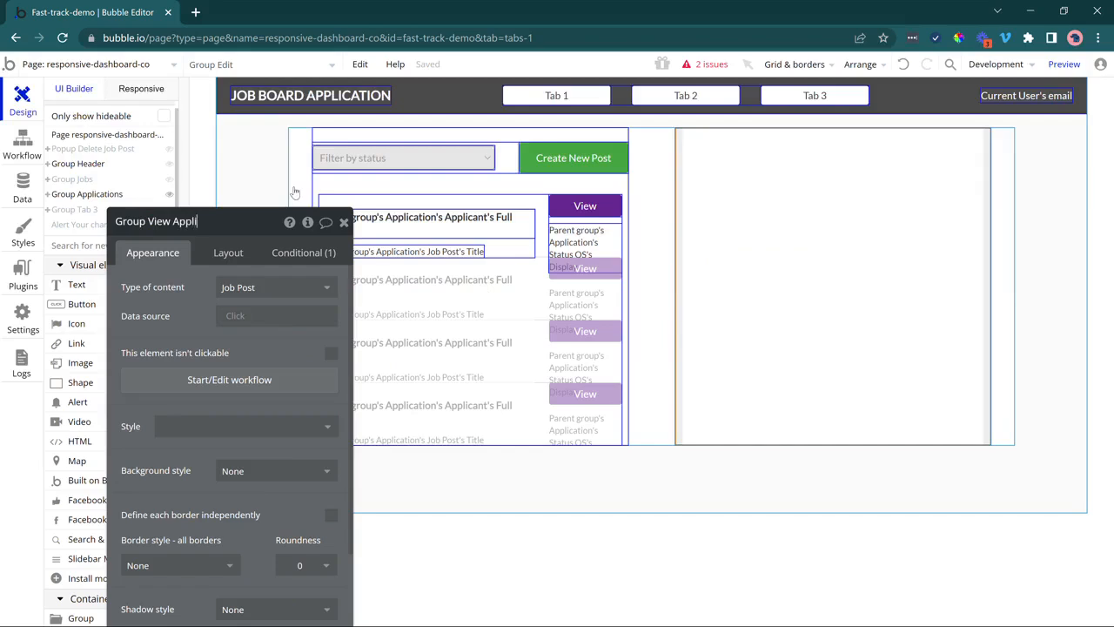
text(cation)
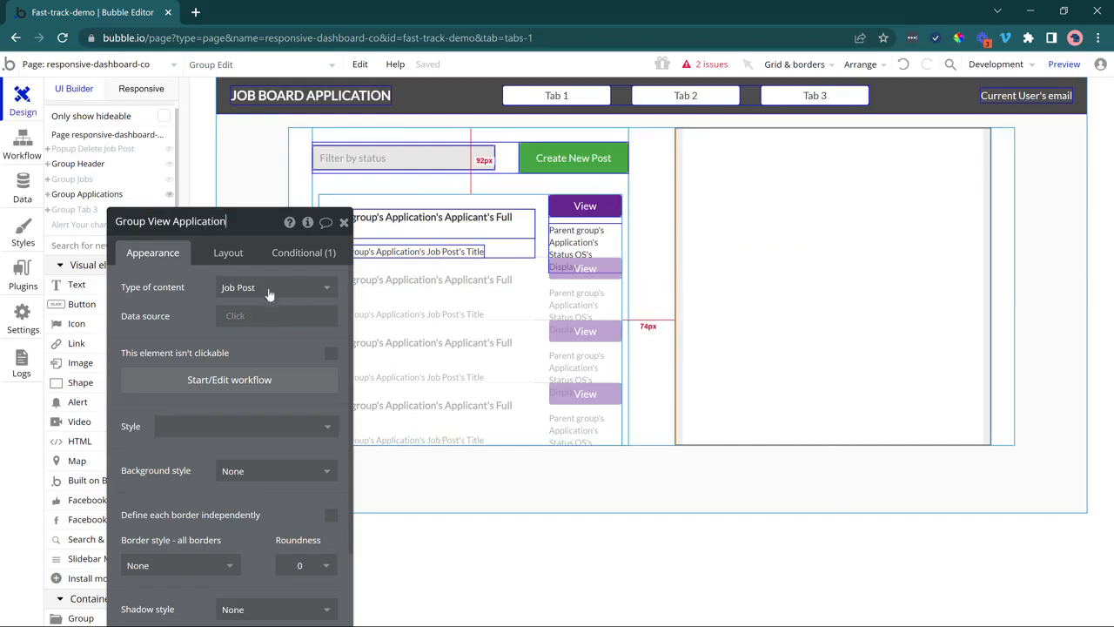
click(252, 288)
click(250, 352)
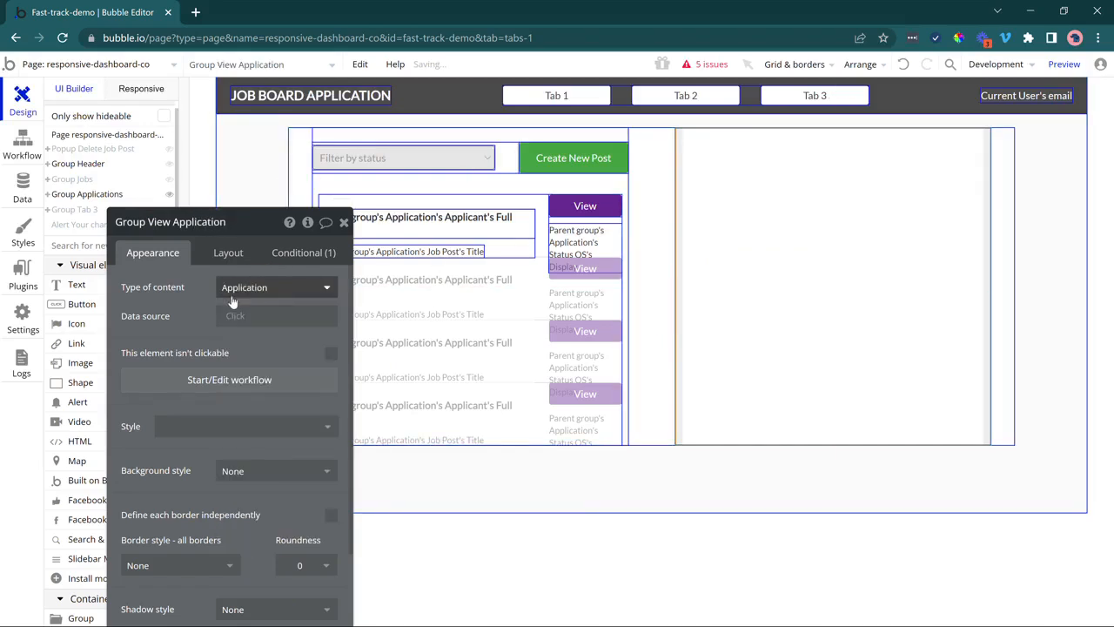
click(585, 206)
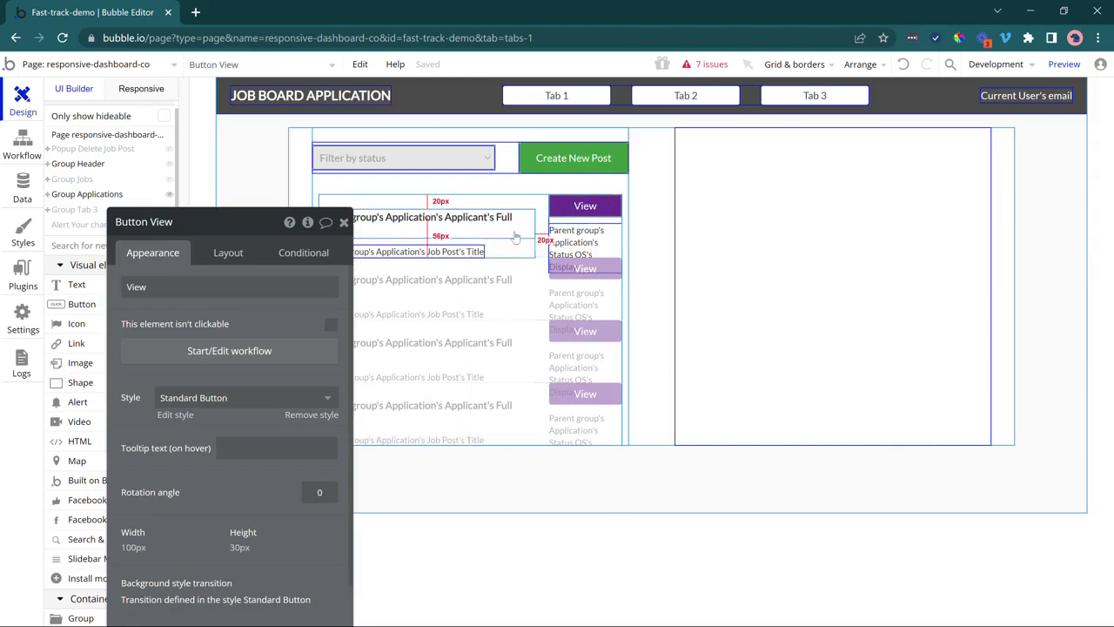
Start a click workflow for the View button and create Job Posts and Applications workflow folders.
click(256, 351)
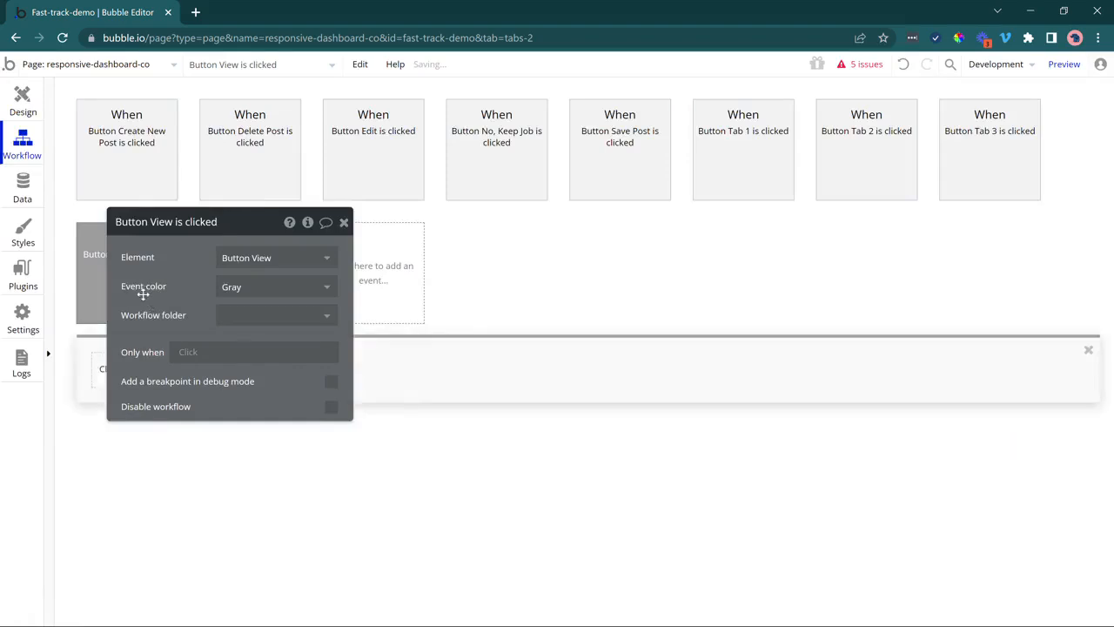
drag(144, 290, 398, 198)
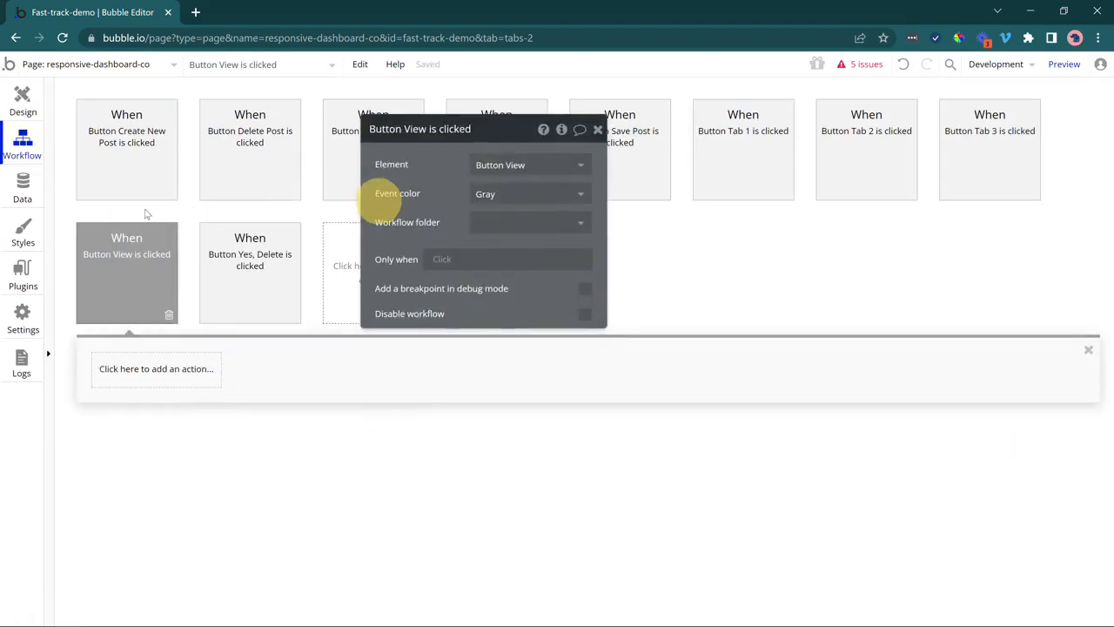
click(48, 201)
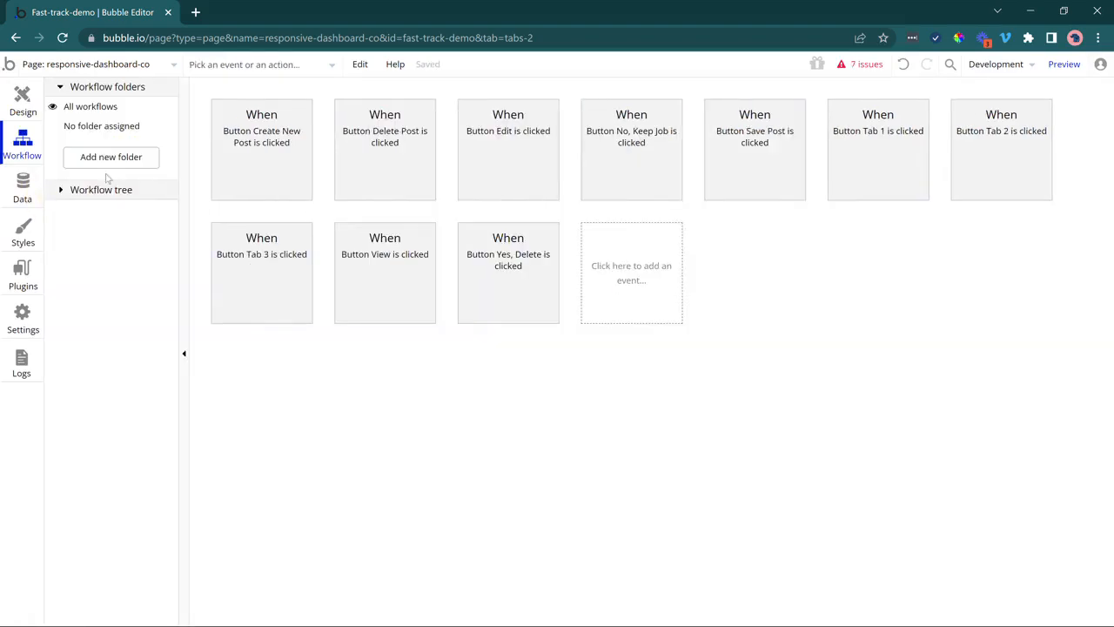
click(126, 159)
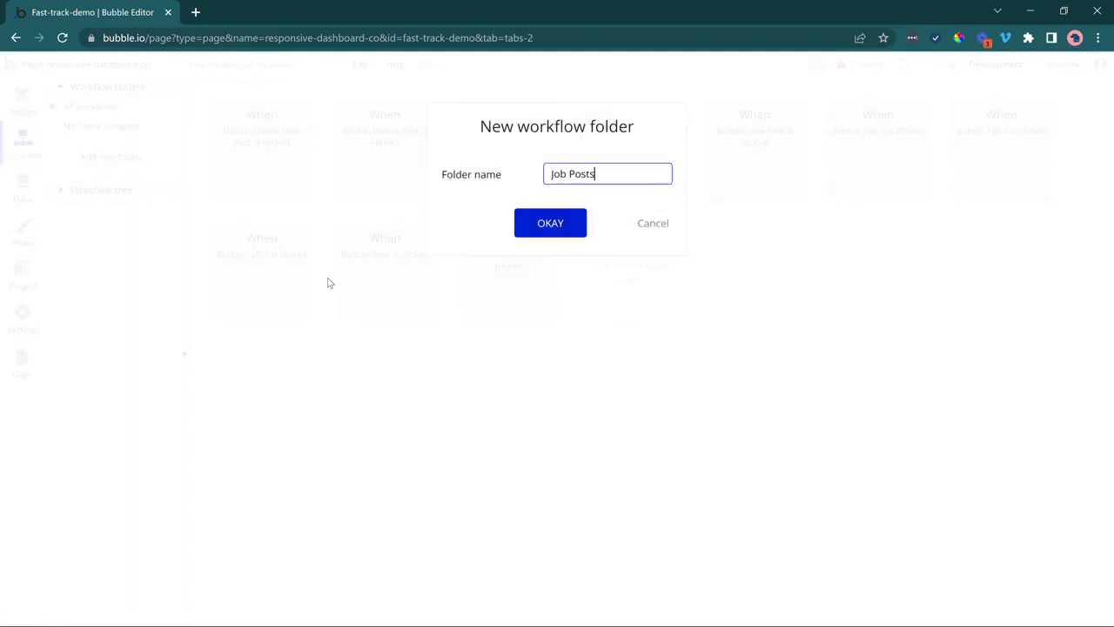
key(Return)
click(145, 177)
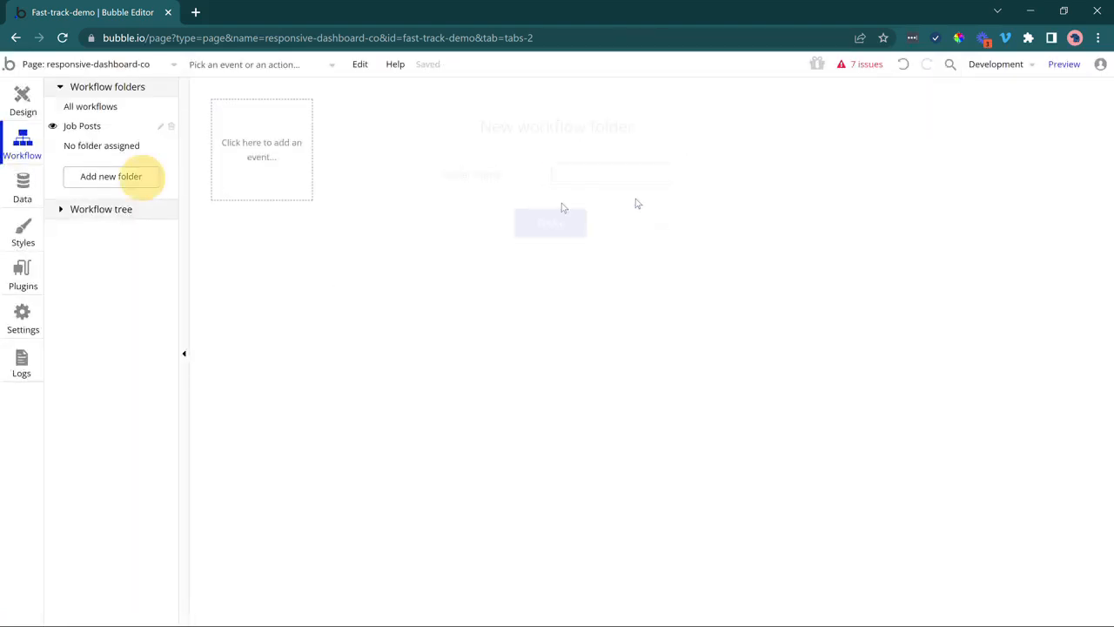
text(Application)
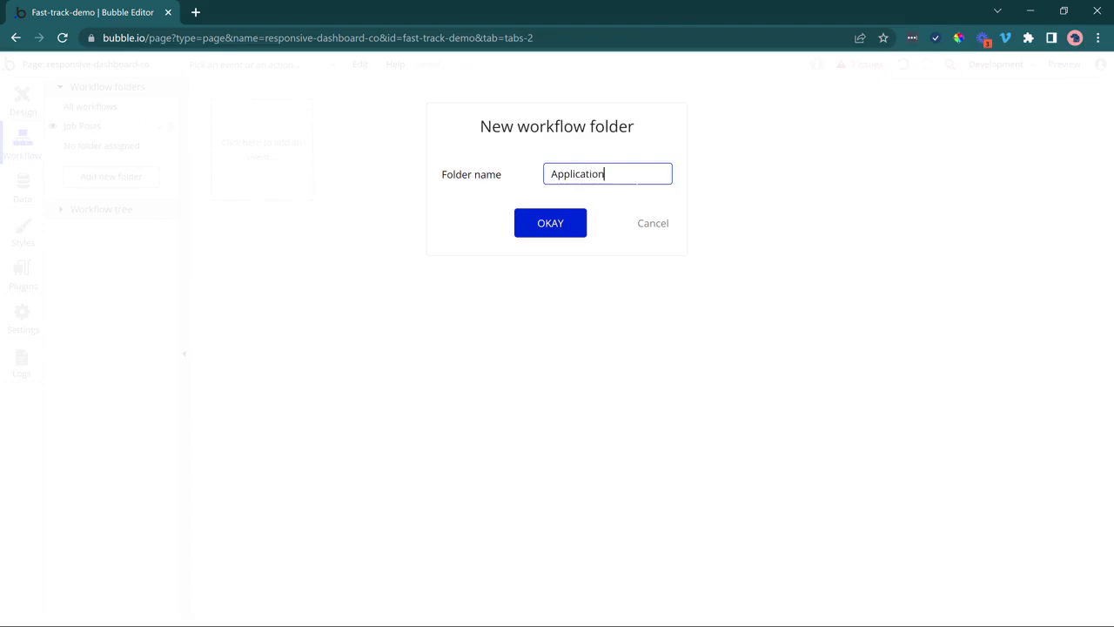
text(s)
key(Return)
File the Create New Post and Delete Post workflows under Job Posts.
click(151, 114)
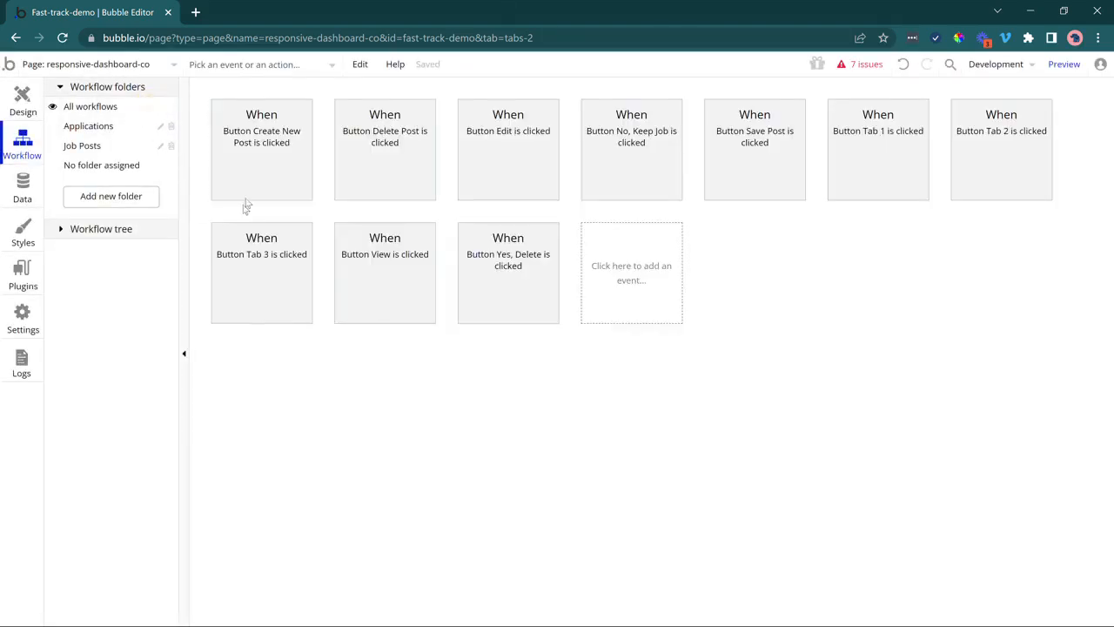
click(247, 184)
click(561, 223)
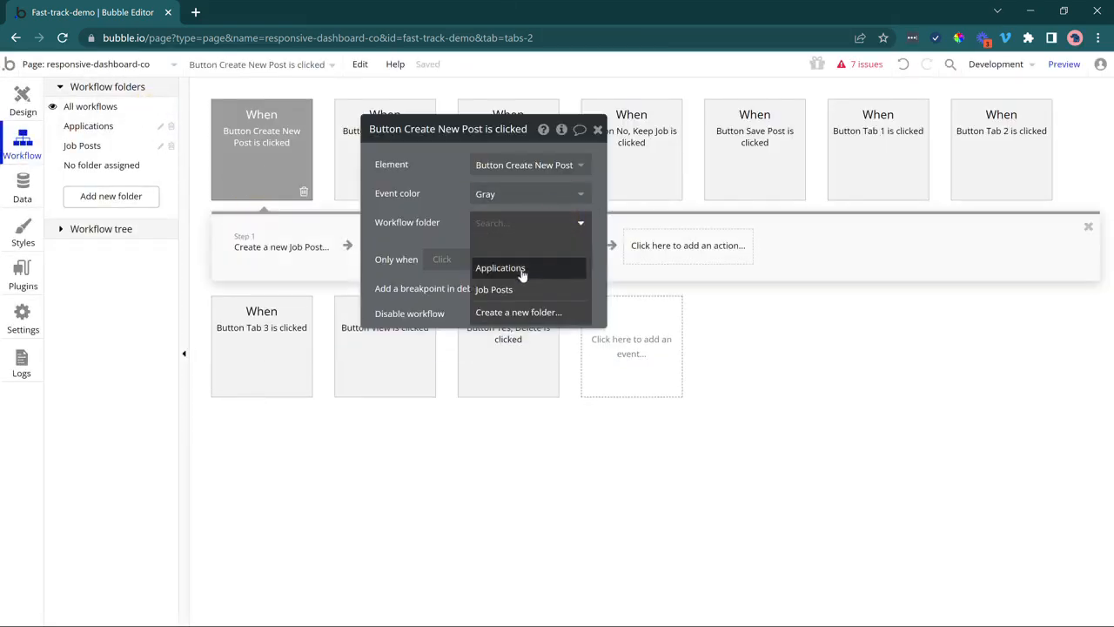
click(493, 290)
click(353, 179)
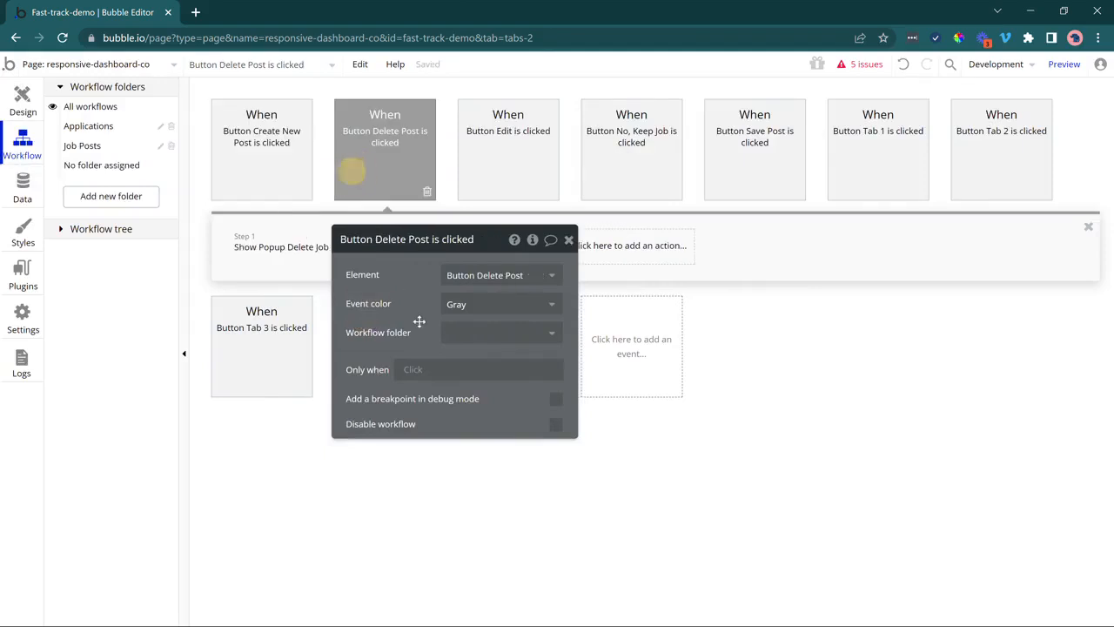
click(465, 333)
click(462, 398)
File the Edit, No, Keep Job and Save Post workflows under Job Posts.
click(499, 173)
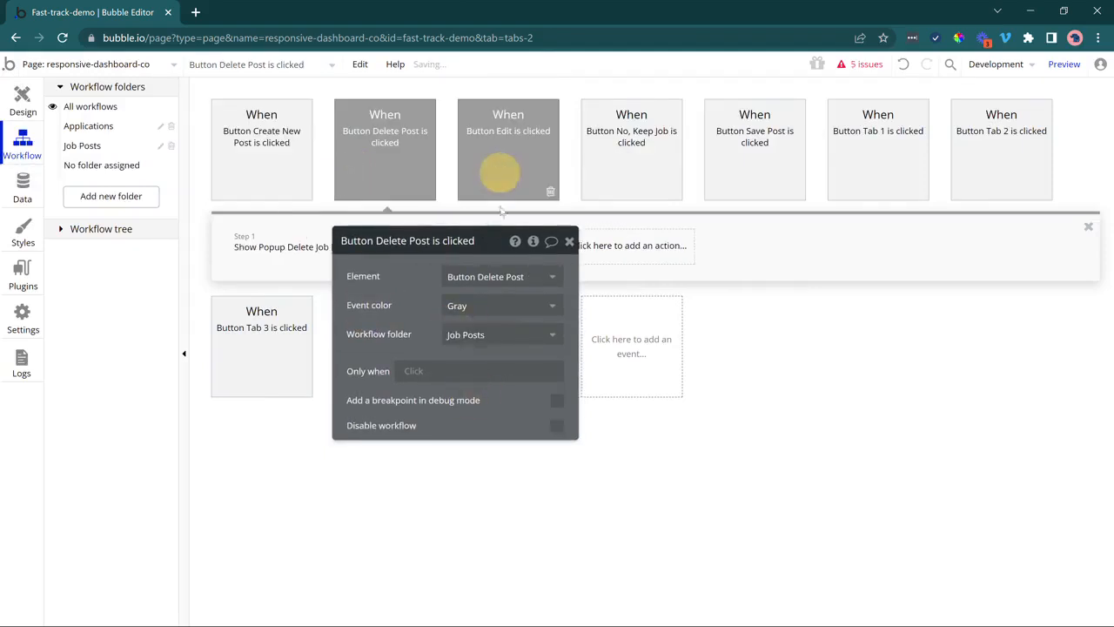
click(499, 333)
click(479, 401)
click(661, 183)
click(532, 342)
click(513, 399)
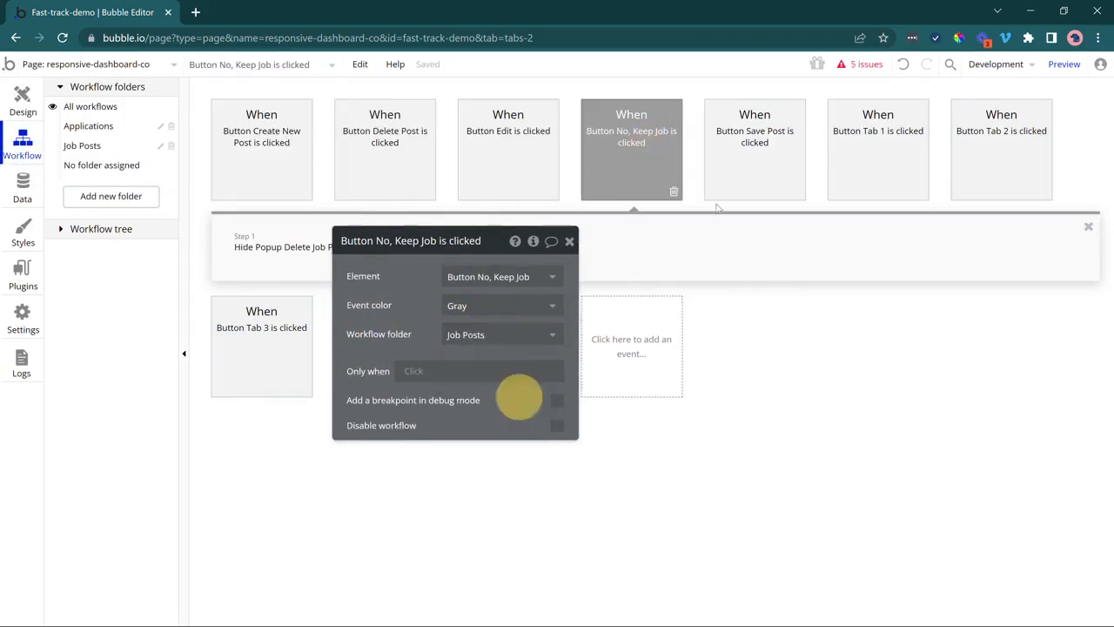
click(736, 178)
click(467, 336)
click(471, 402)
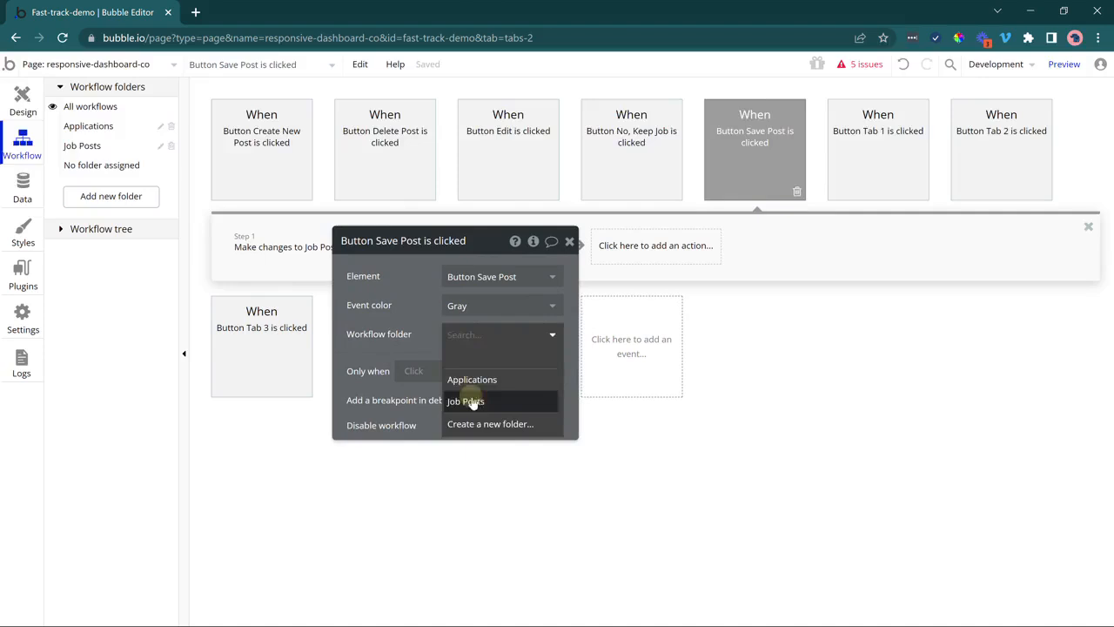
Browse the Applications and Job Posts folders, then bring up the Button Tab 1 workflow's folder choices.
click(893, 162)
click(537, 336)
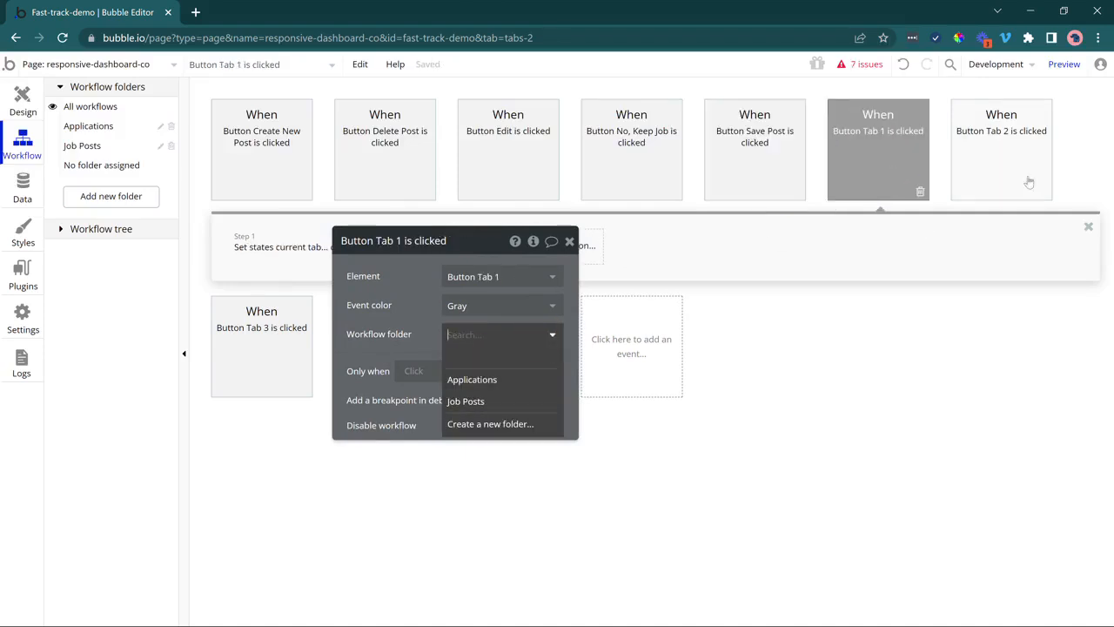
drag(363, 322, 655, 282)
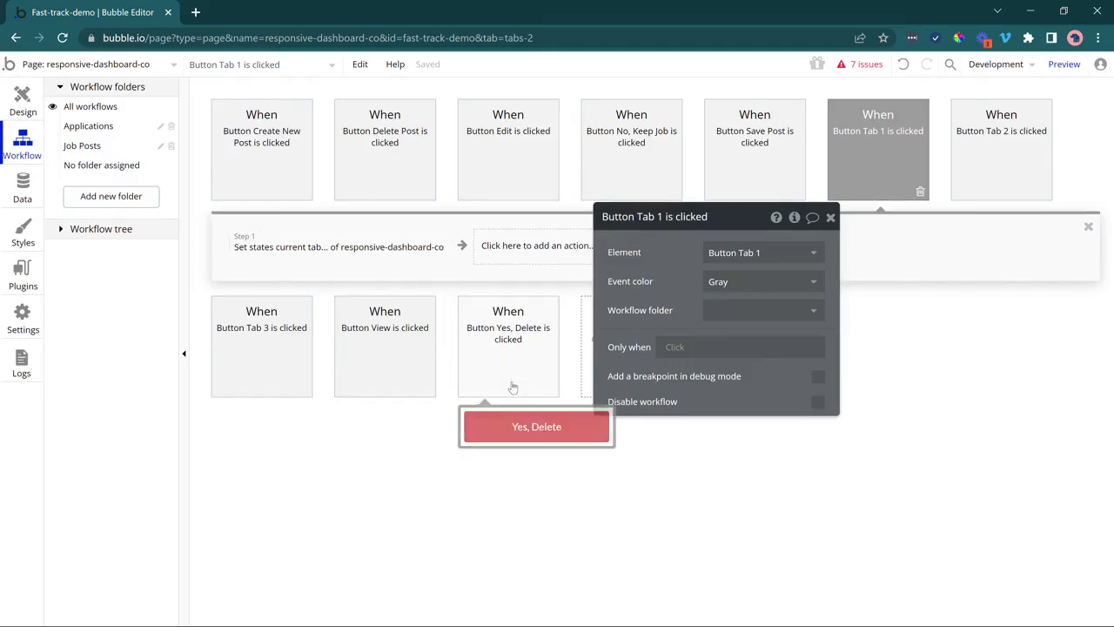
click(126, 127)
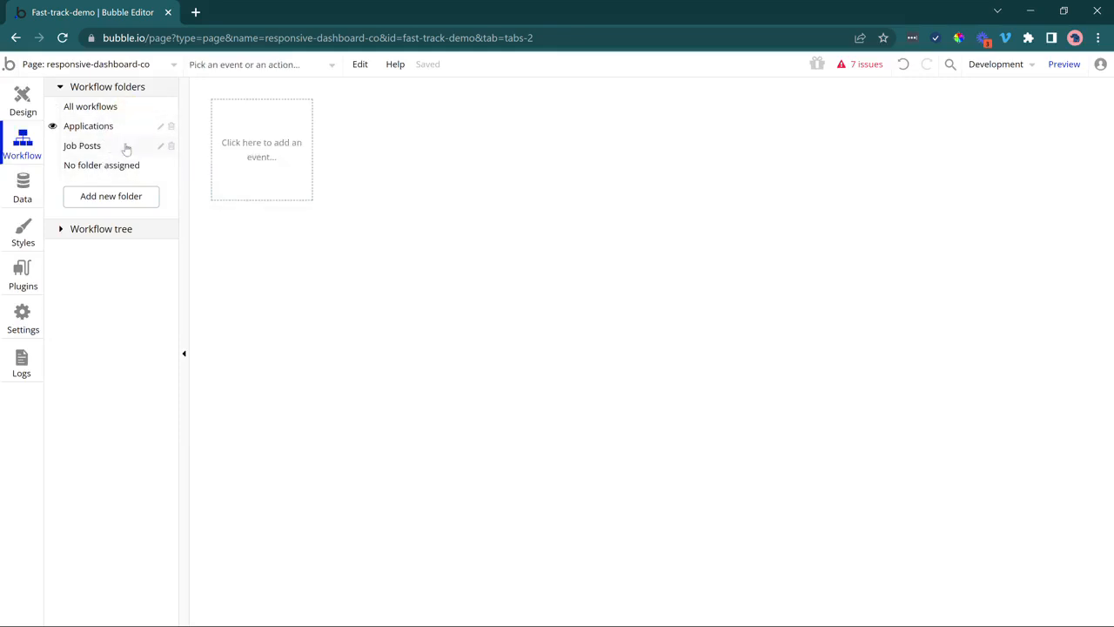
click(124, 148)
click(125, 130)
click(109, 109)
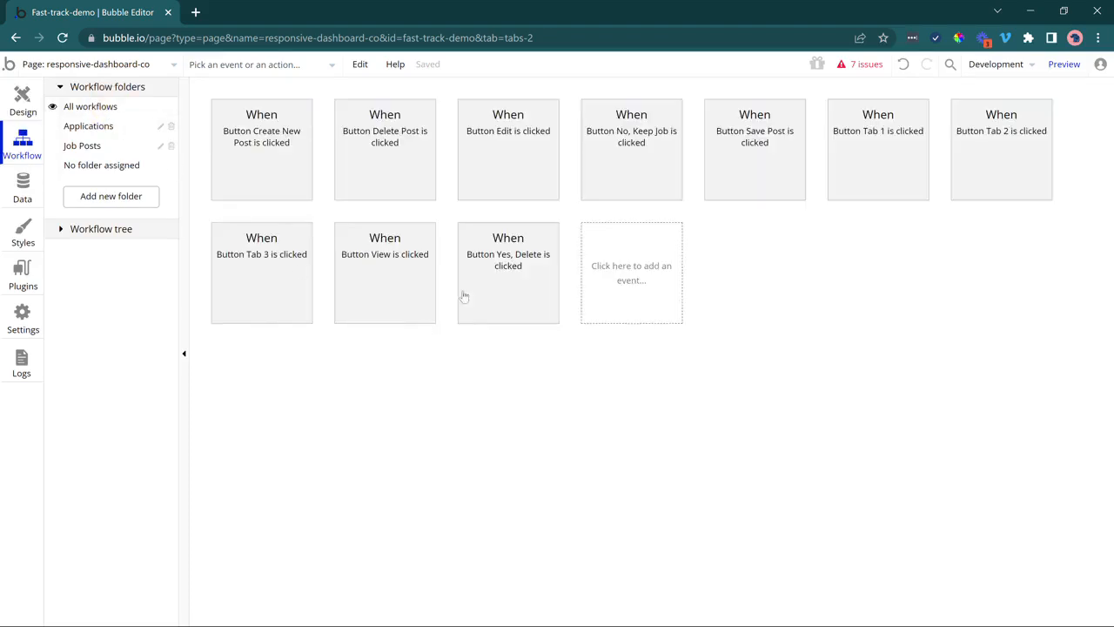
click(886, 155)
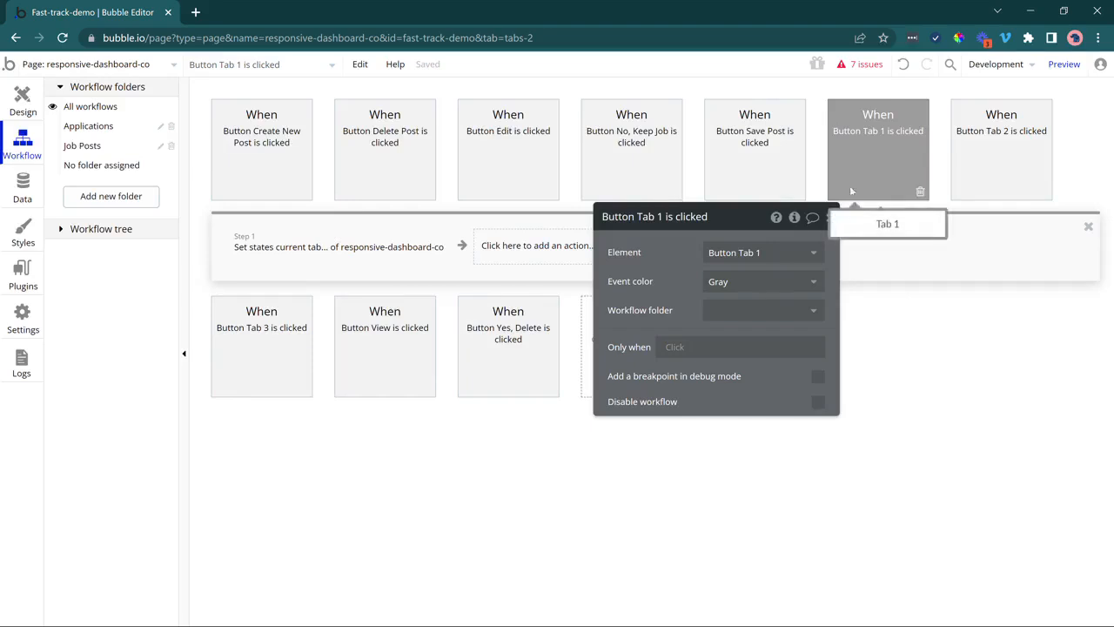
click(772, 310)
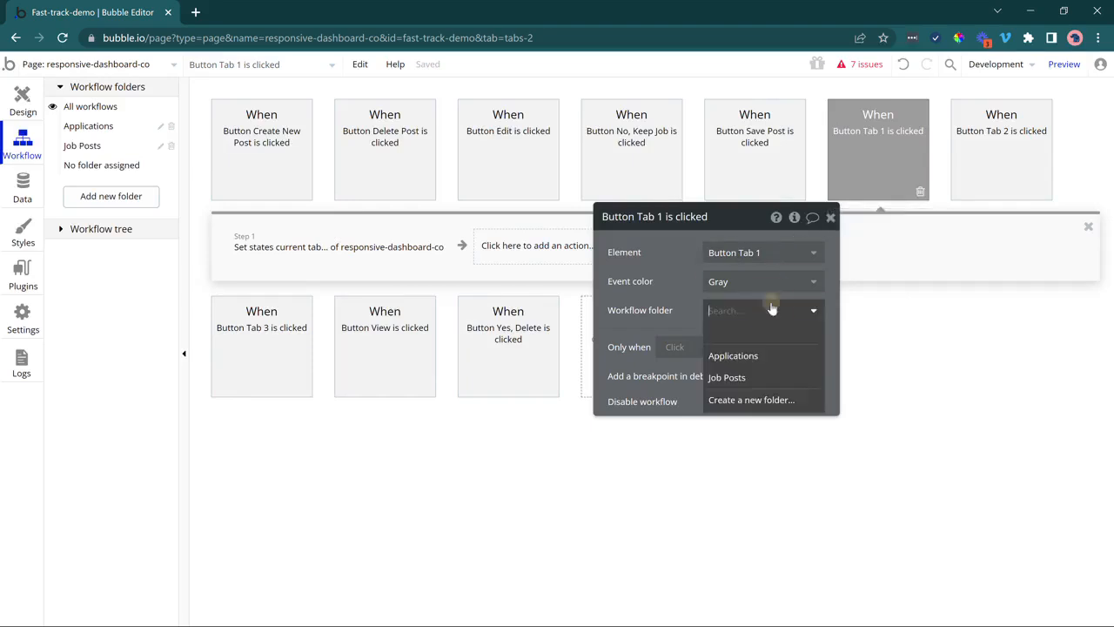
Create a Navigation folder and file the Button Tab 1, Tab 2 and Tab 3 workflows in it.
click(770, 397)
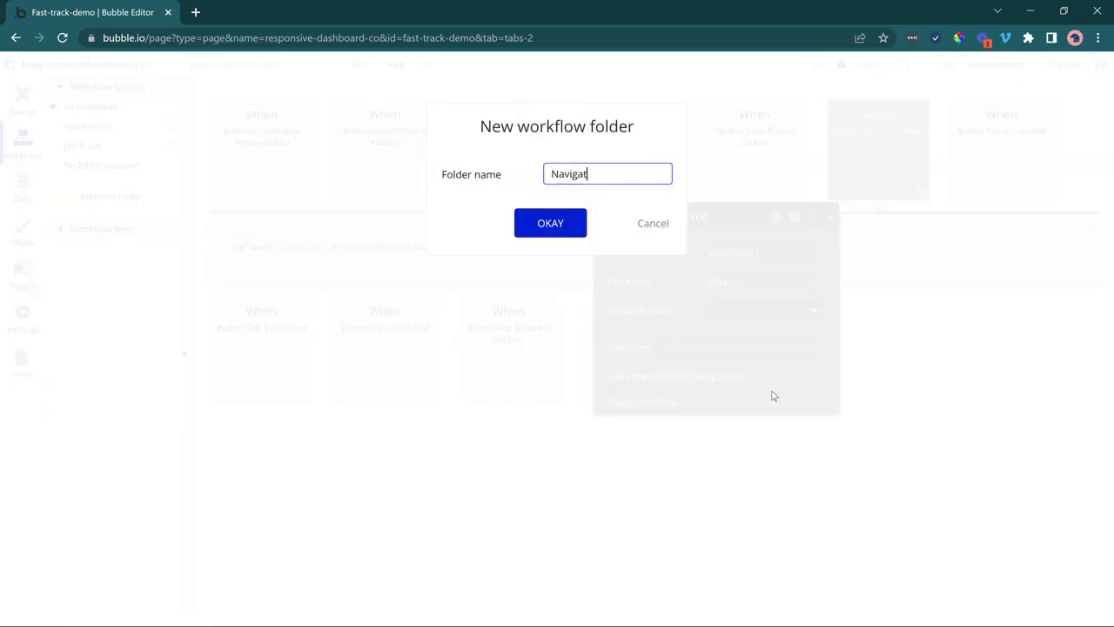
key(Return)
click(973, 139)
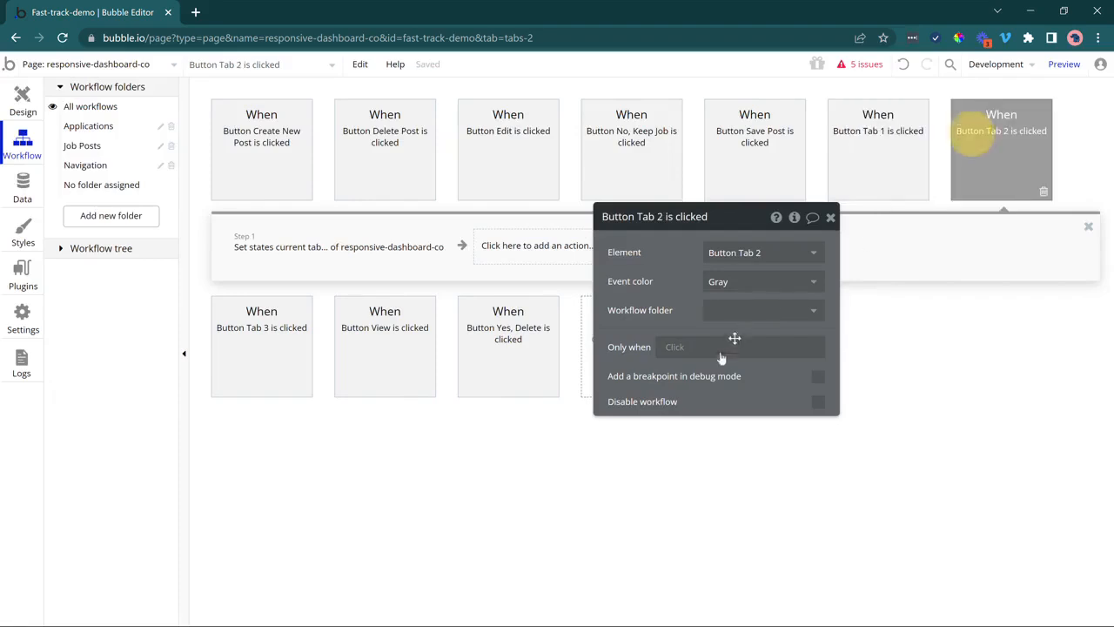
click(729, 308)
click(736, 398)
click(306, 367)
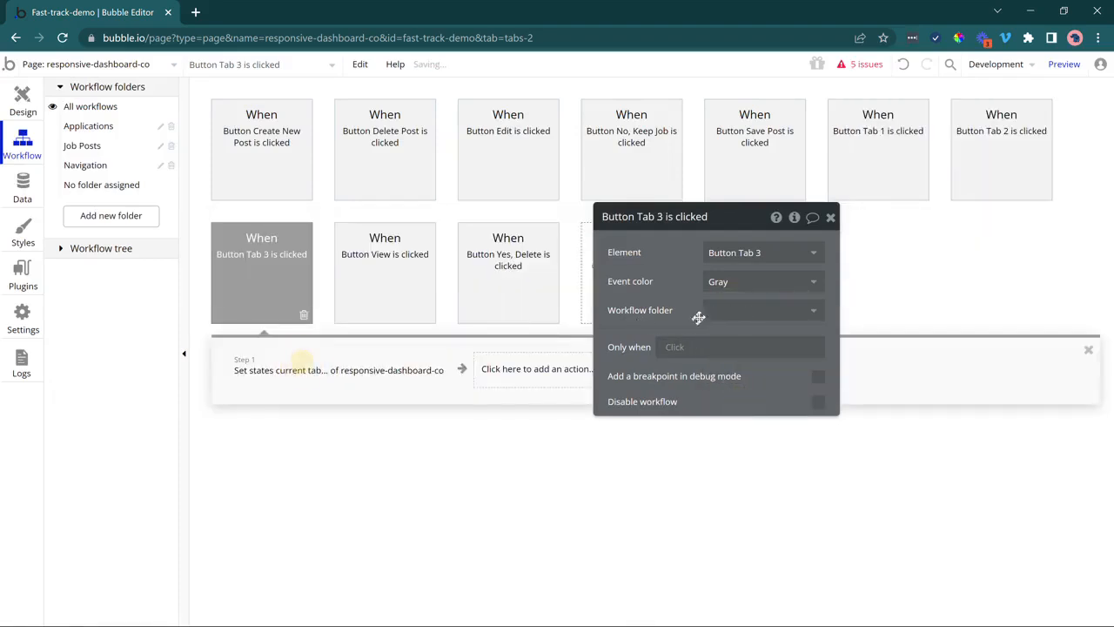
click(736, 312)
click(735, 397)
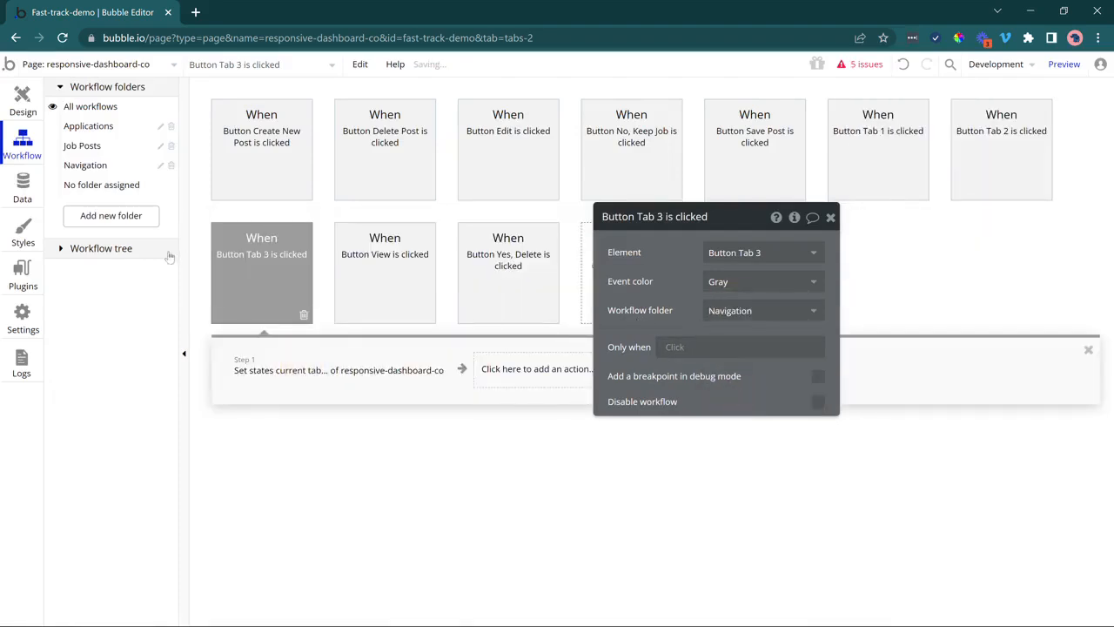
Check the Navigation folder's workflows, then show all workflows again.
click(87, 164)
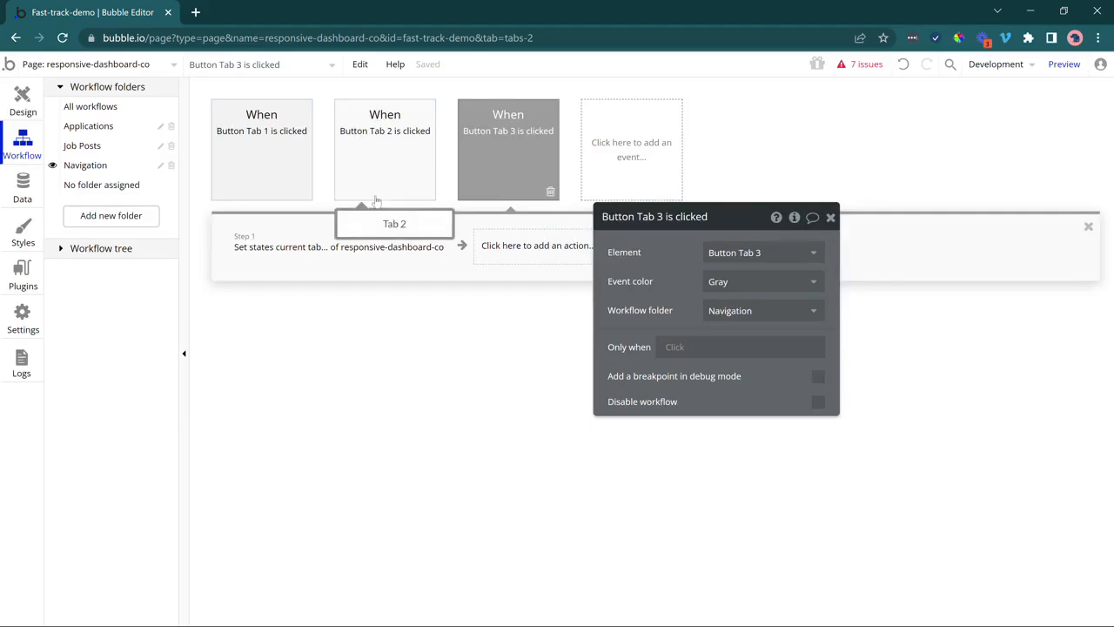
click(90, 106)
drag(677, 294, 687, 376)
File the Button View is clicked workflow under the Applications folder.
click(375, 278)
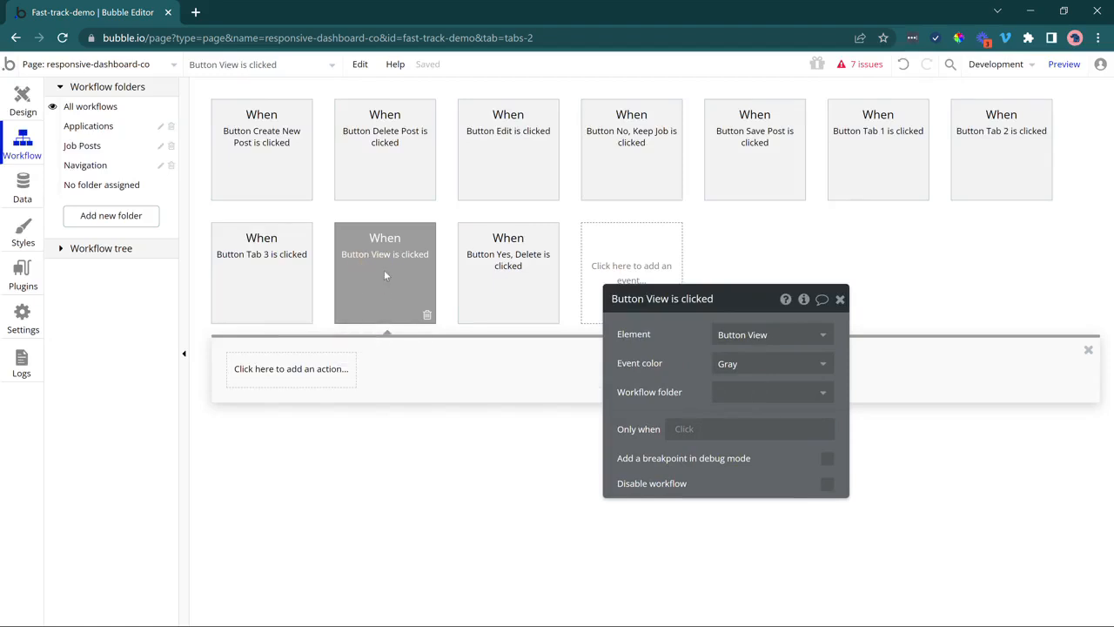
click(790, 392)
click(778, 435)
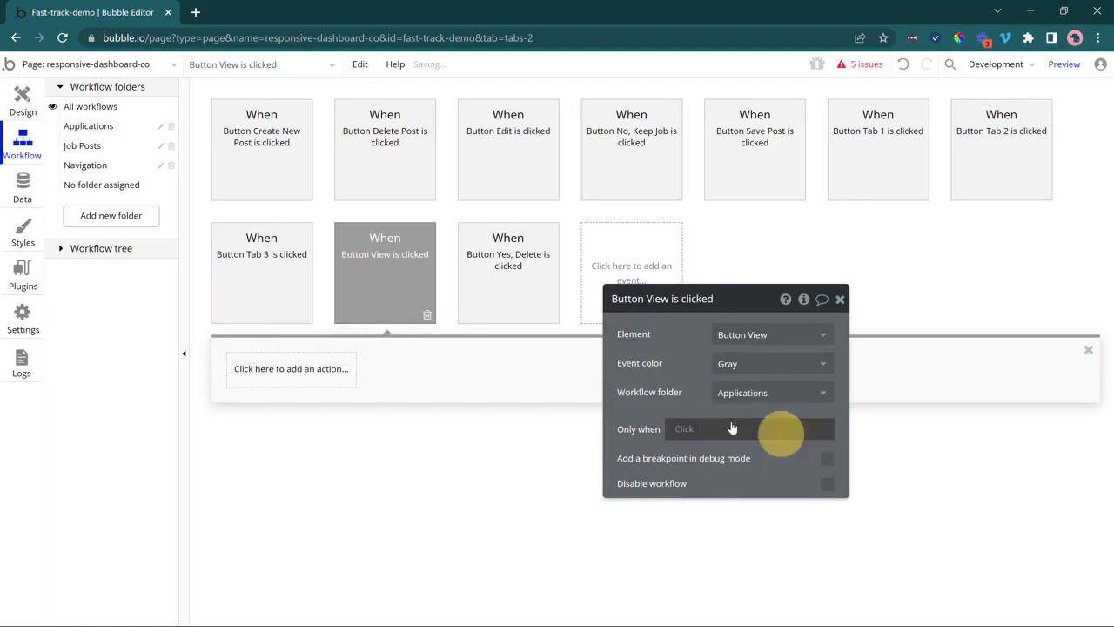
click(87, 128)
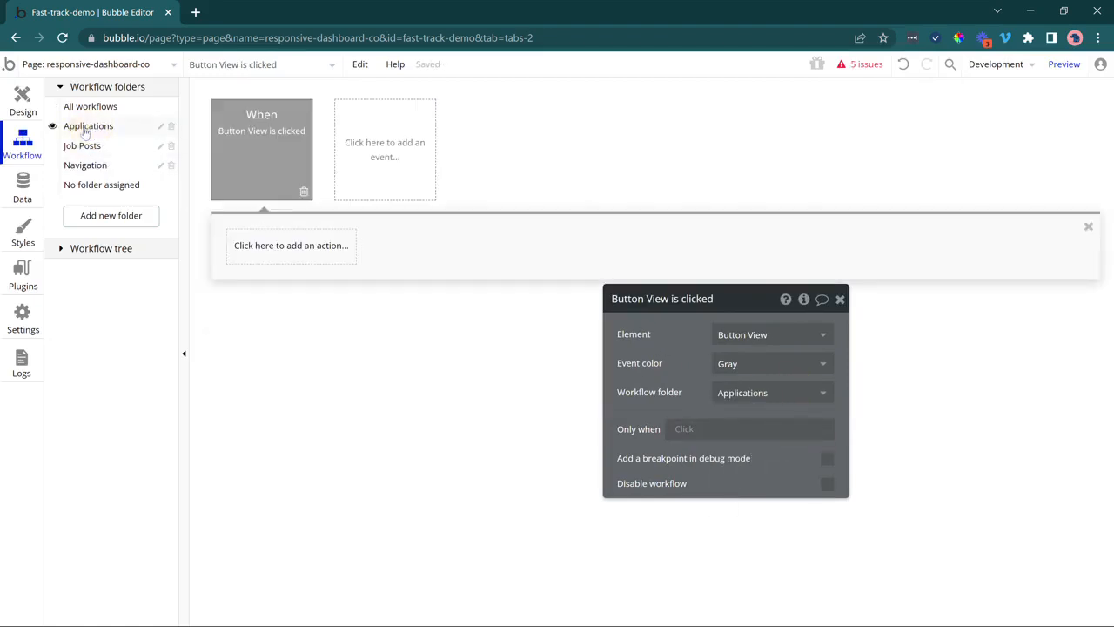
drag(613, 353, 523, 284)
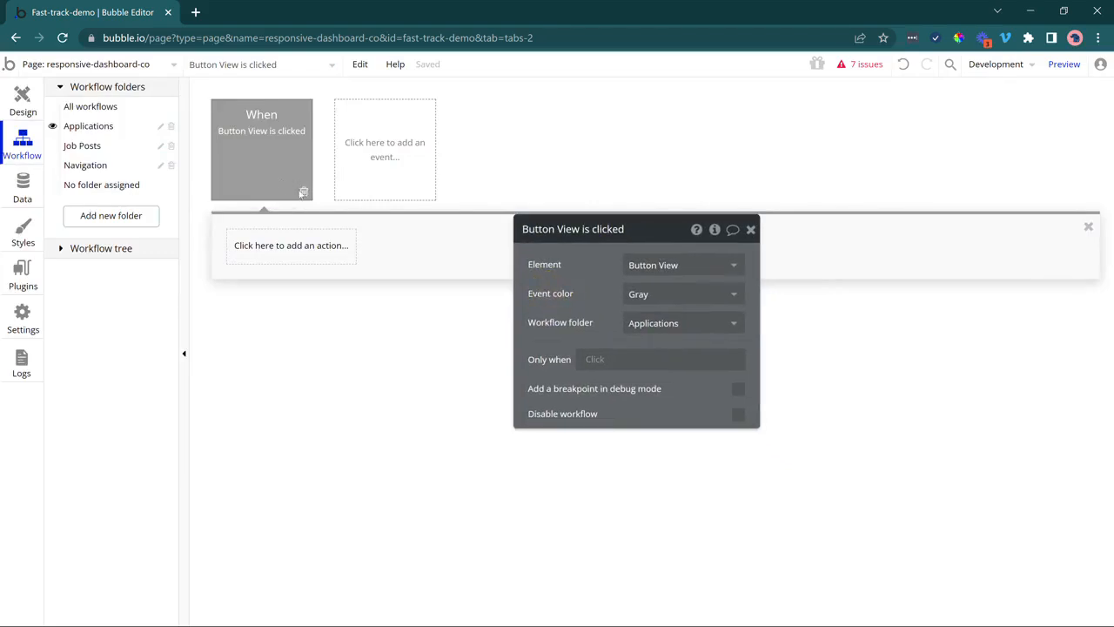
Add a Display data action to the View workflow, first targeting Group Applications.
click(262, 246)
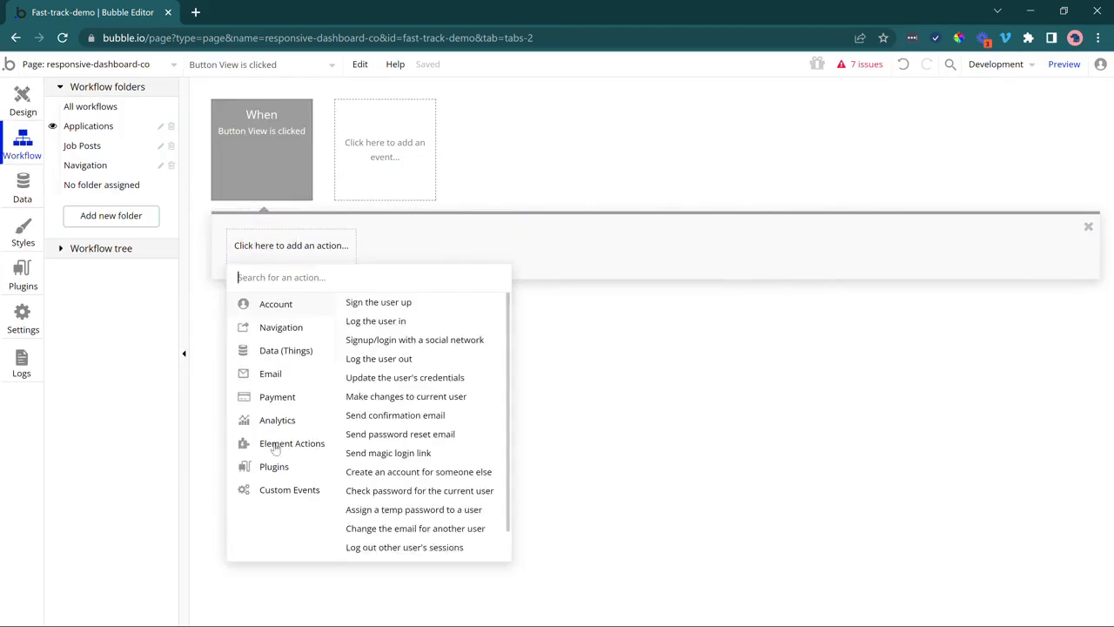
click(366, 421)
click(642, 266)
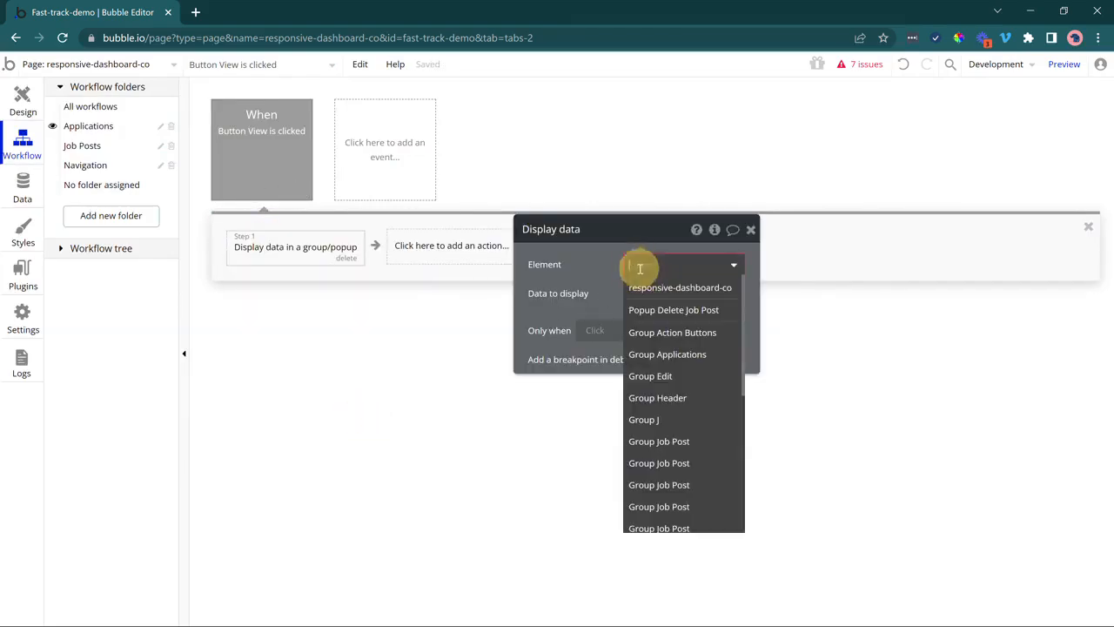
click(663, 355)
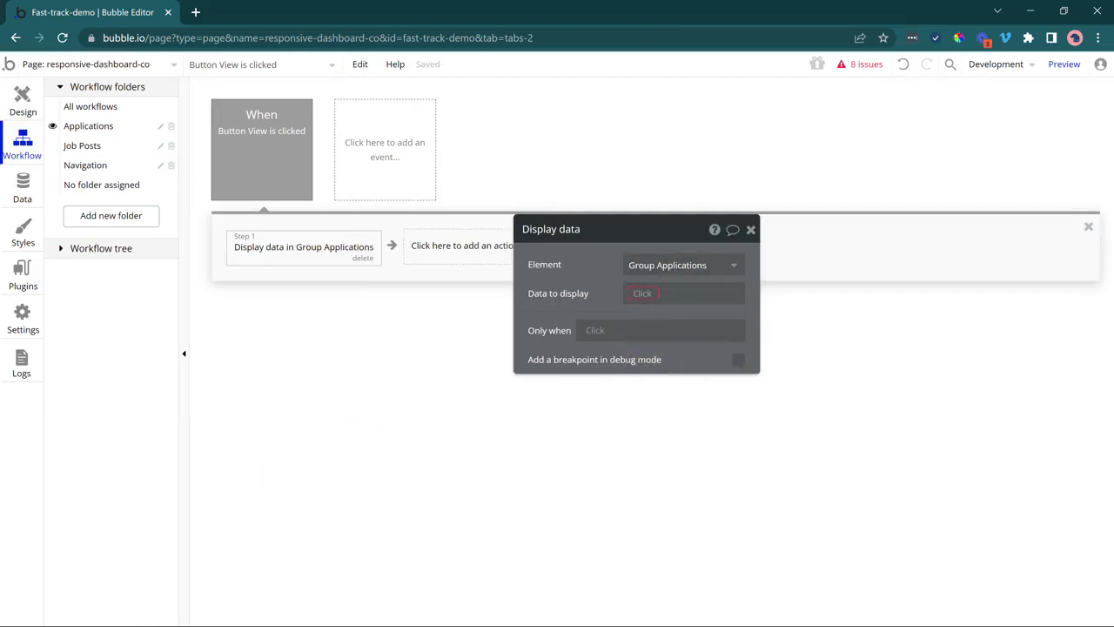
Inspect the View button, Group Applications and Group View Application on the page.
click(22, 101)
click(820, 229)
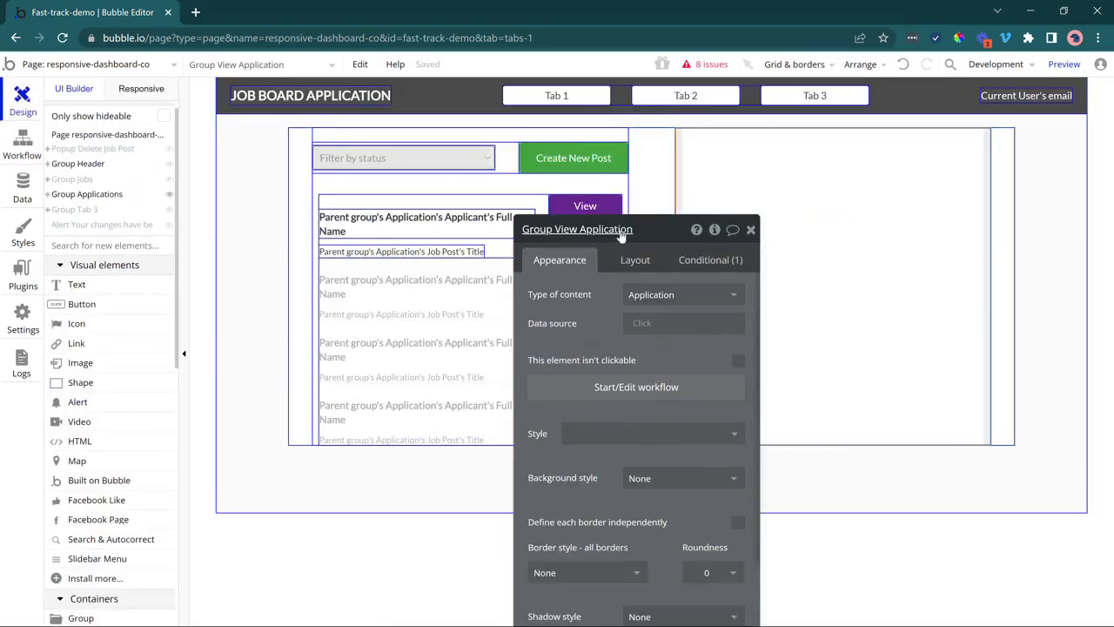
click(622, 228)
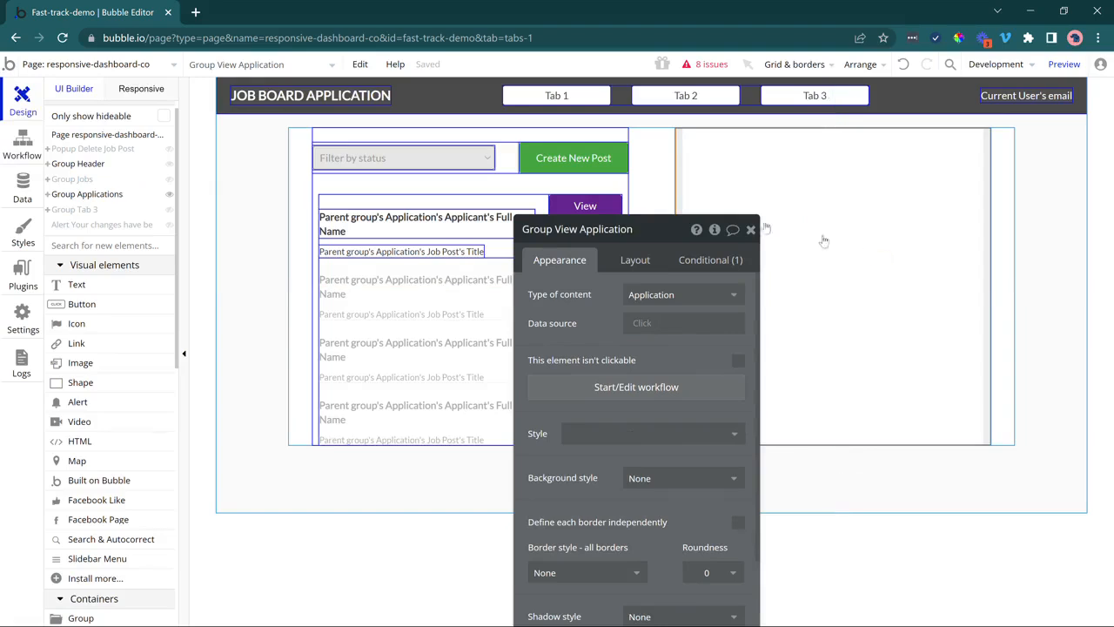
click(642, 163)
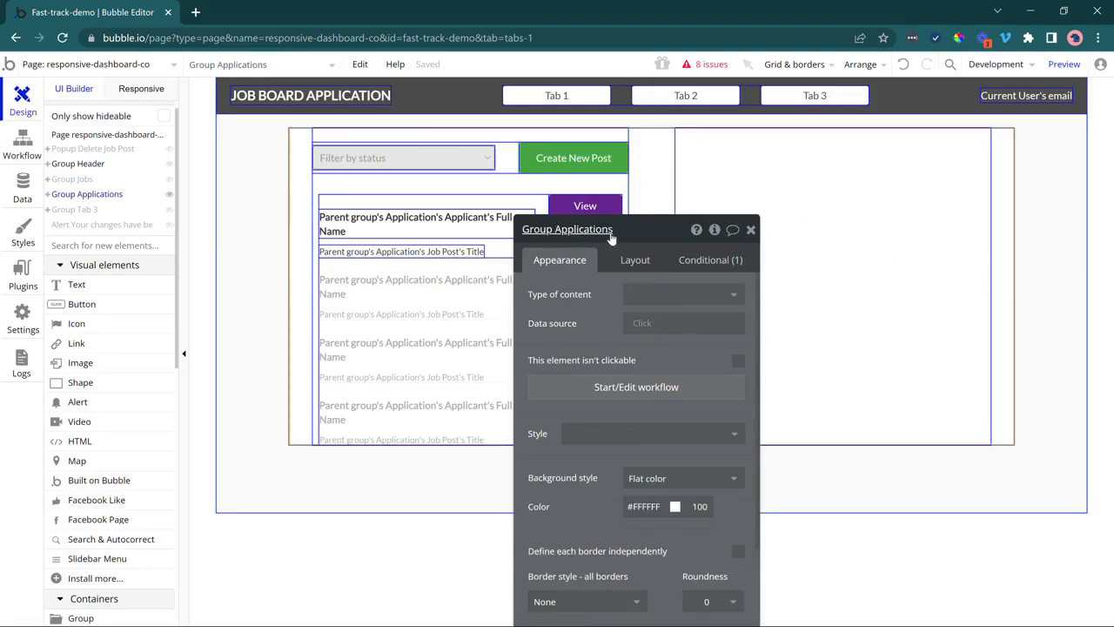
click(810, 154)
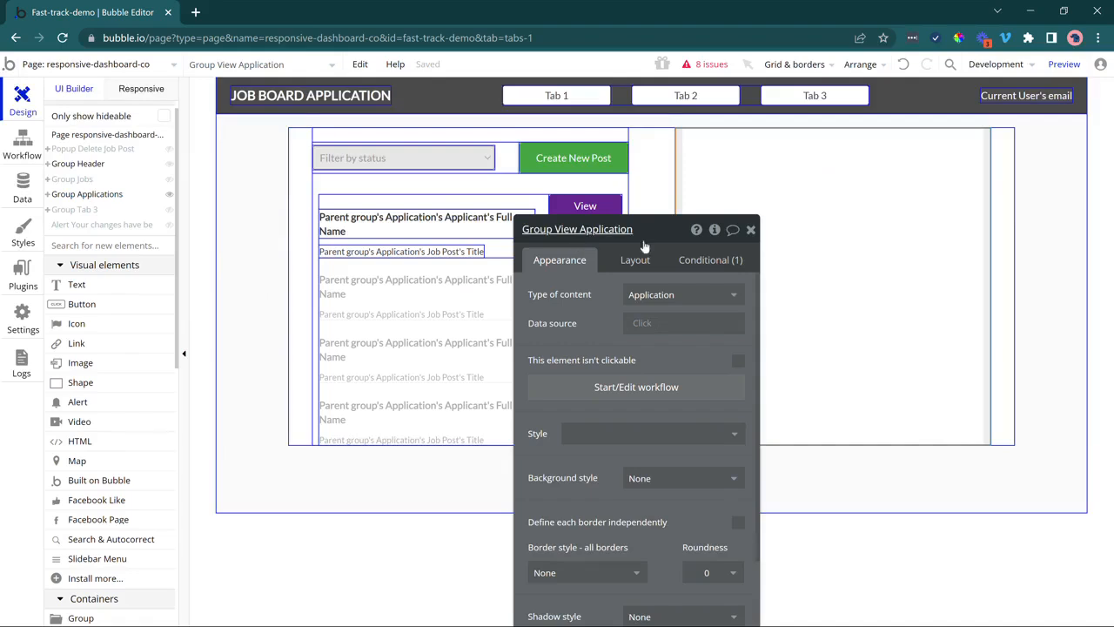
click(19, 146)
Make Display data show Parent group's Application in Group View Application.
click(303, 246)
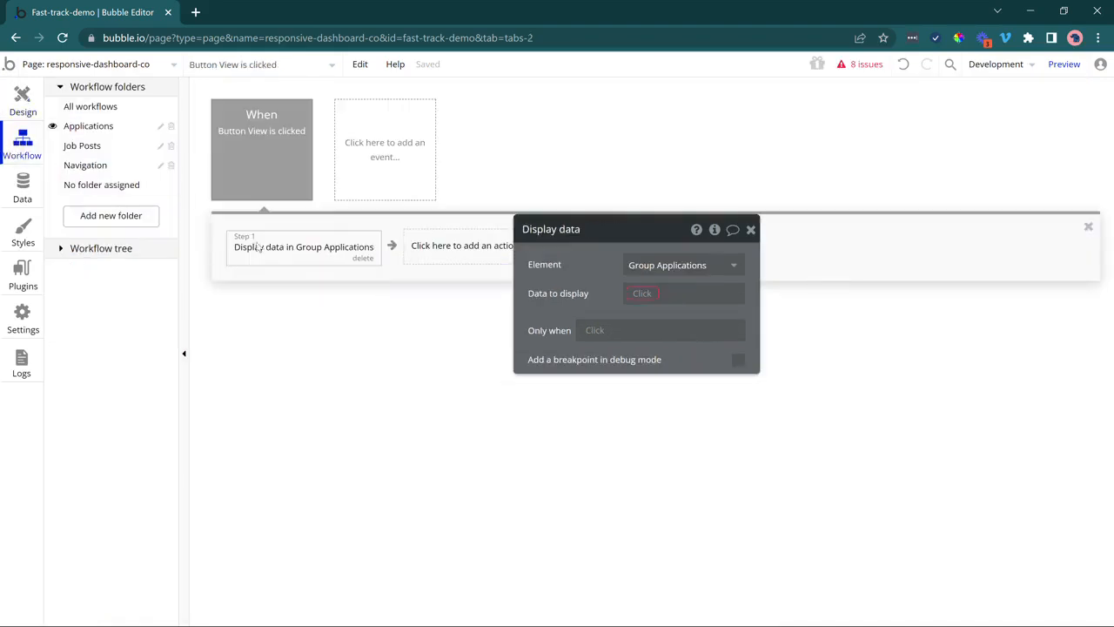
click(679, 271)
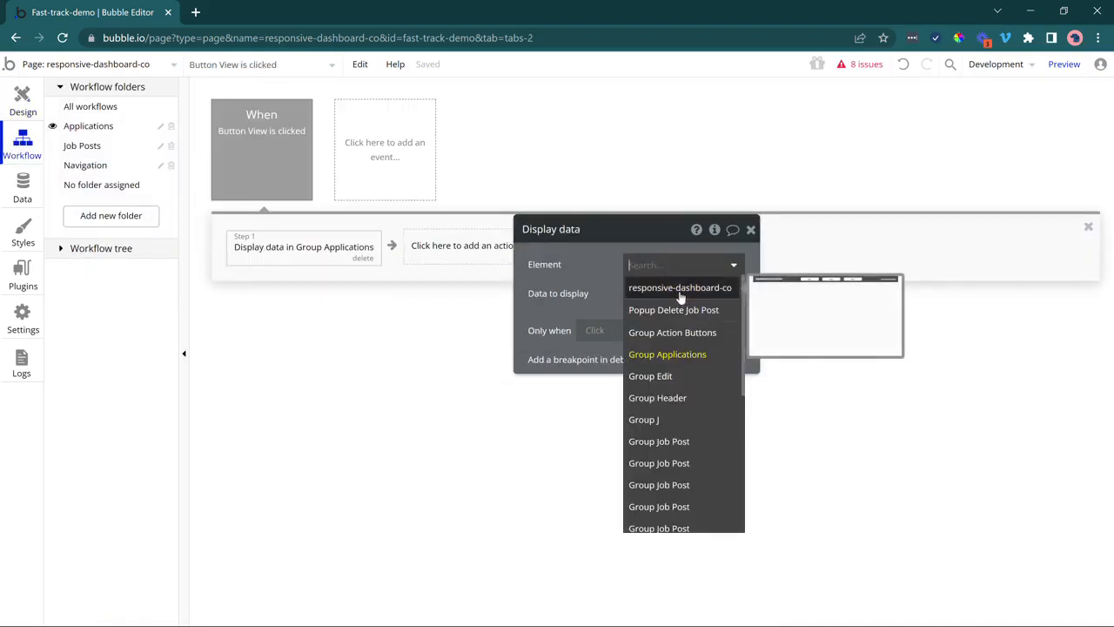
text(view)
click(681, 289)
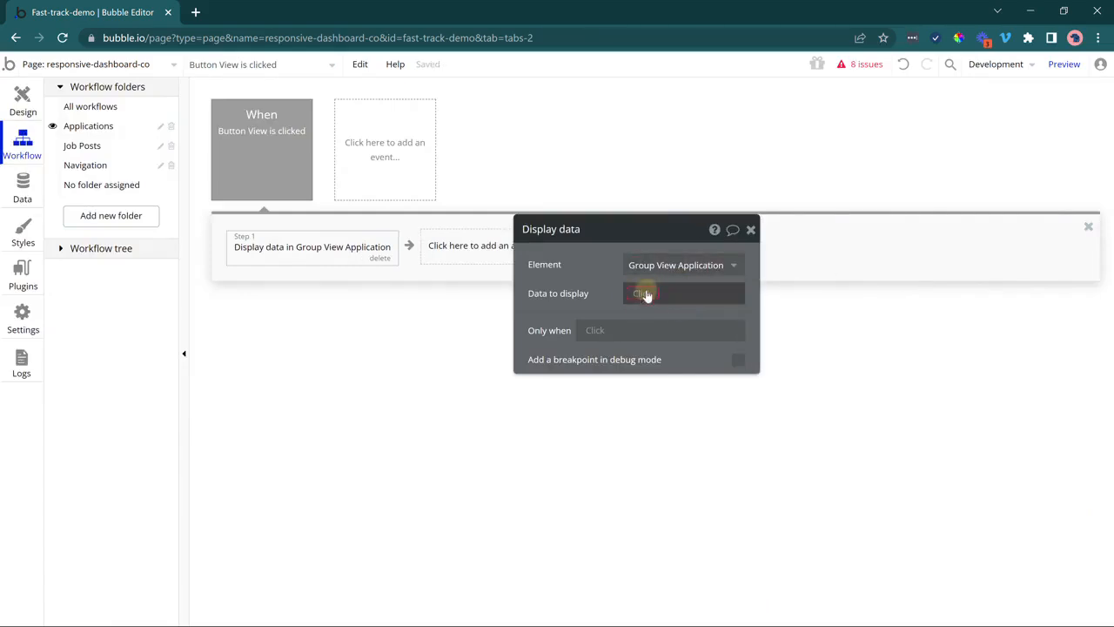
click(644, 293)
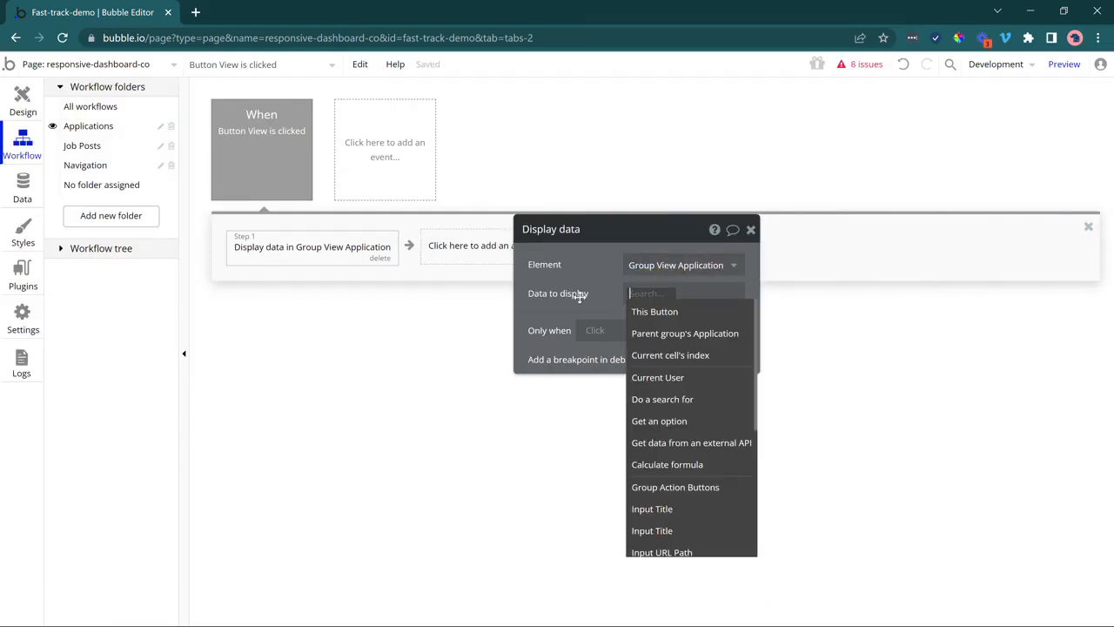
click(638, 339)
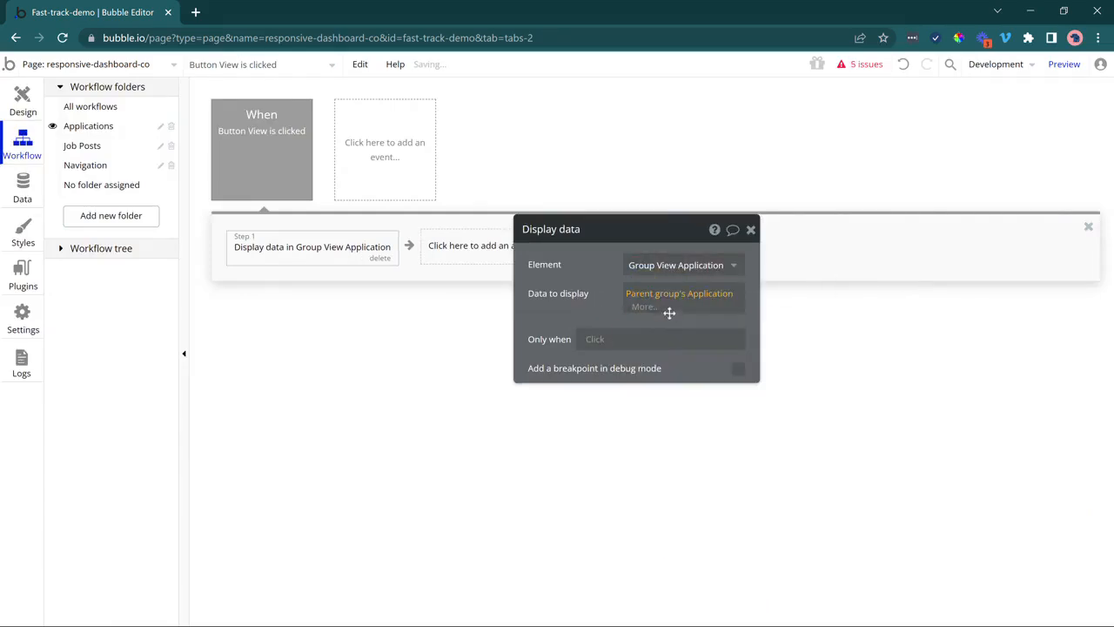
right_click(257, 156)
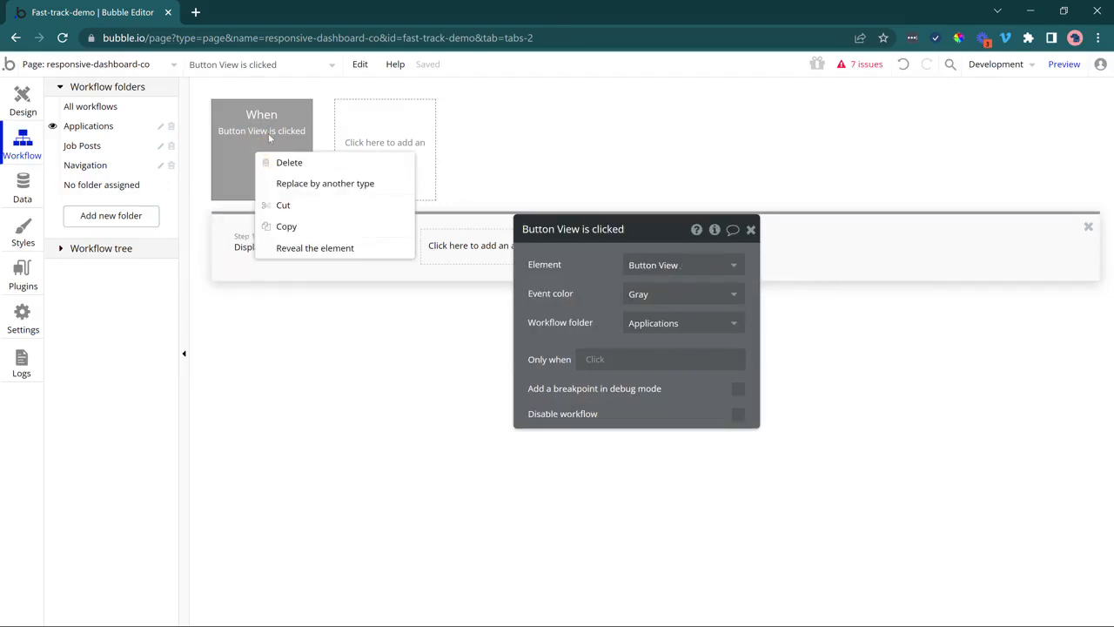
Reveal the View button, expand Group Applications, and select Group View Application.
click(293, 252)
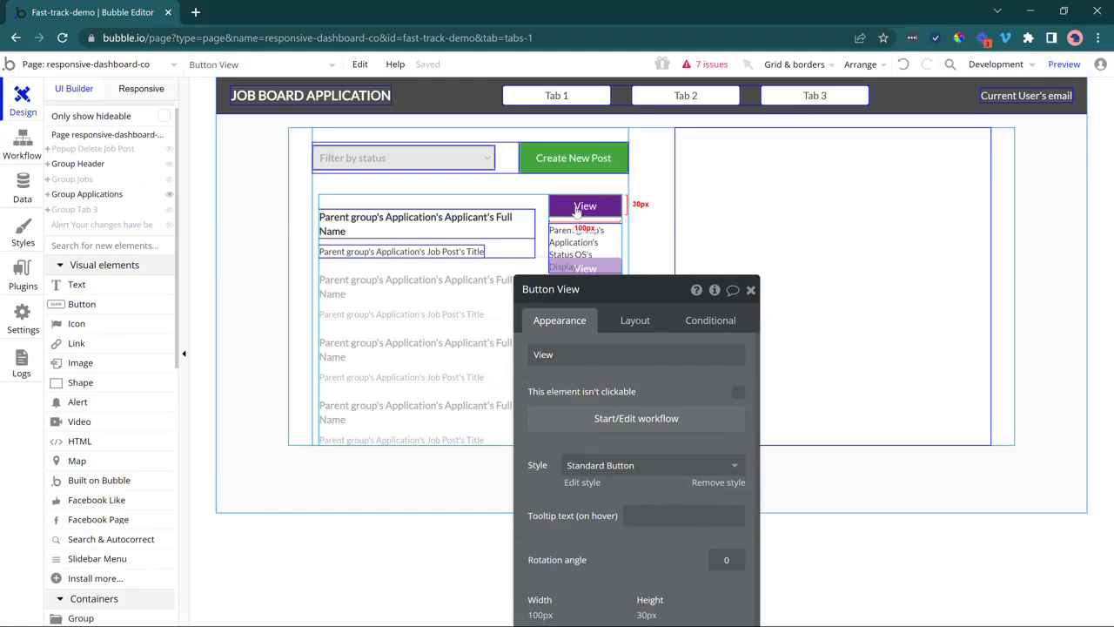
click(48, 195)
click(70, 224)
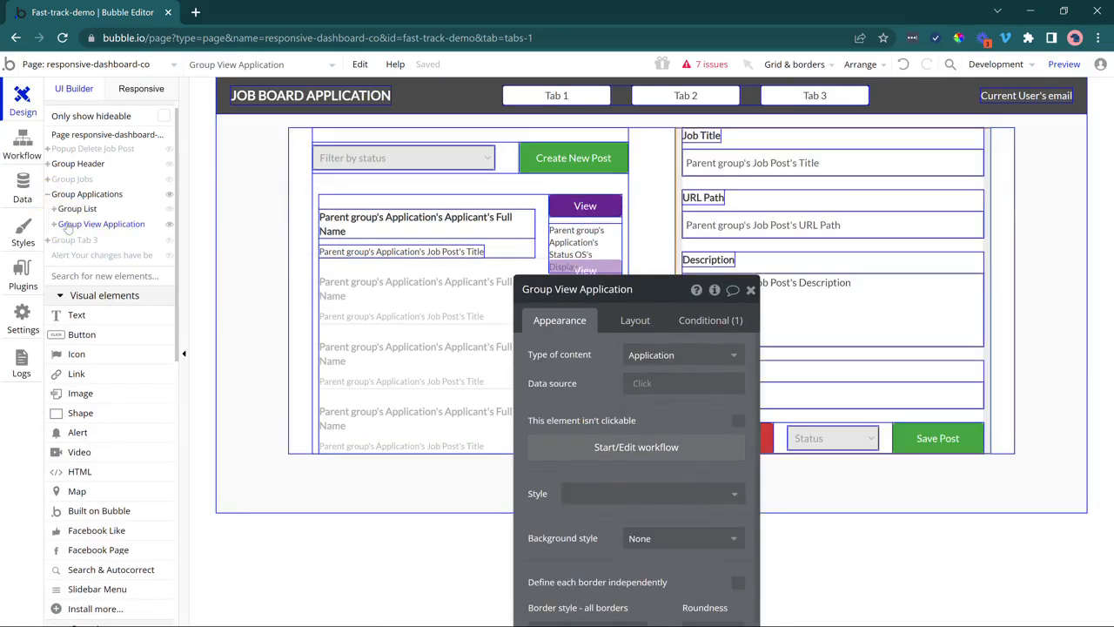
drag(530, 380, 240, 311)
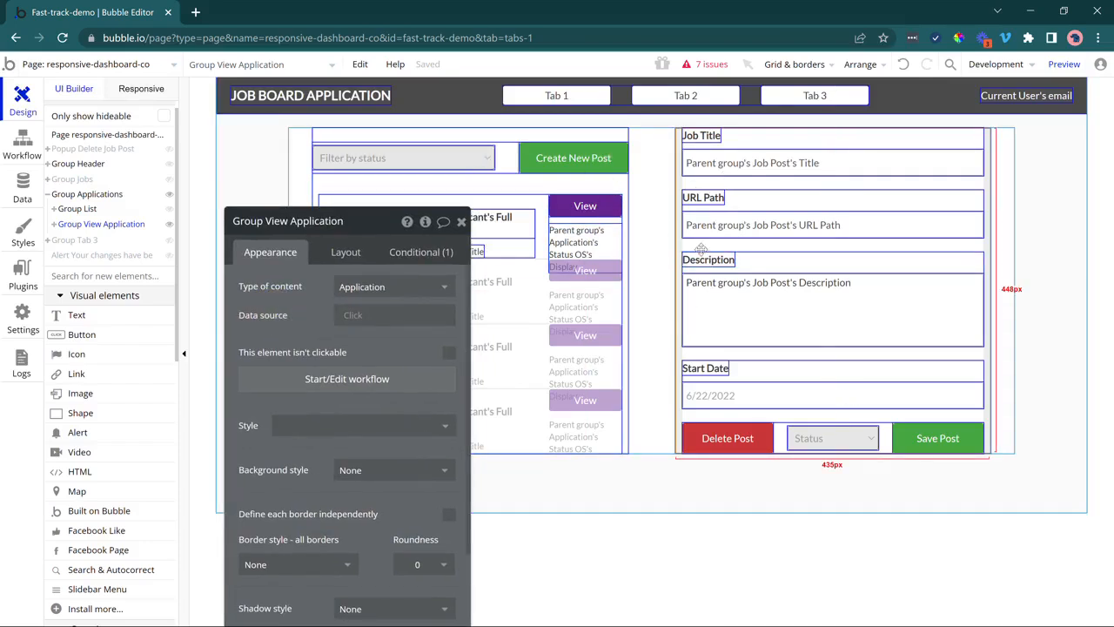
Delete the Job Title input and the URL Path, description and start date groups.
click(789, 164)
key(Delete)
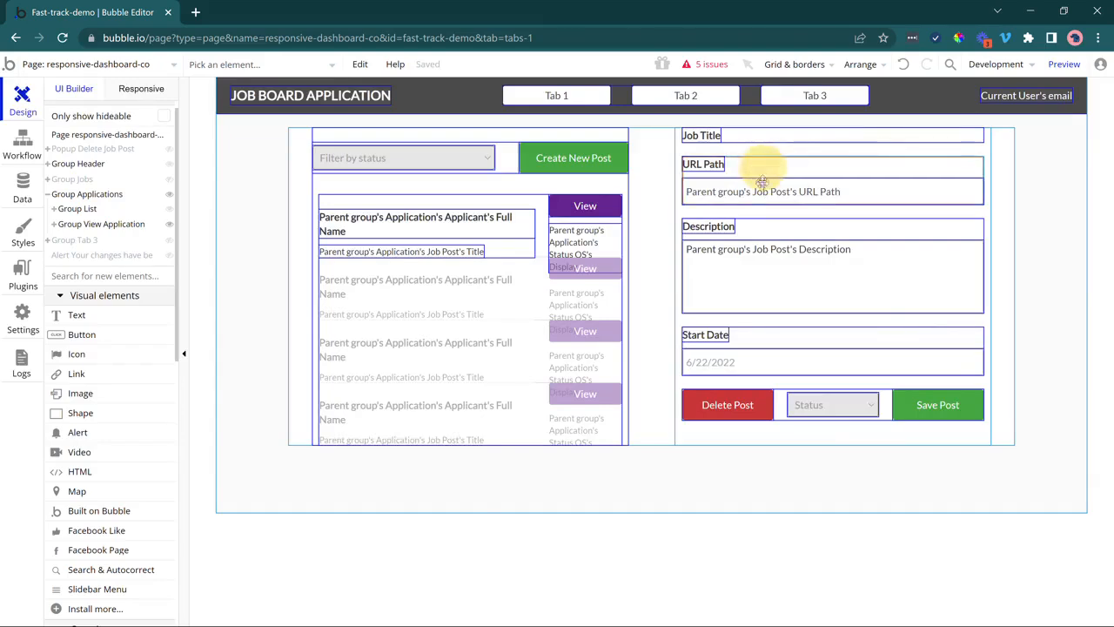
click(765, 165)
key(Delete)
click(765, 165)
key(Delete)
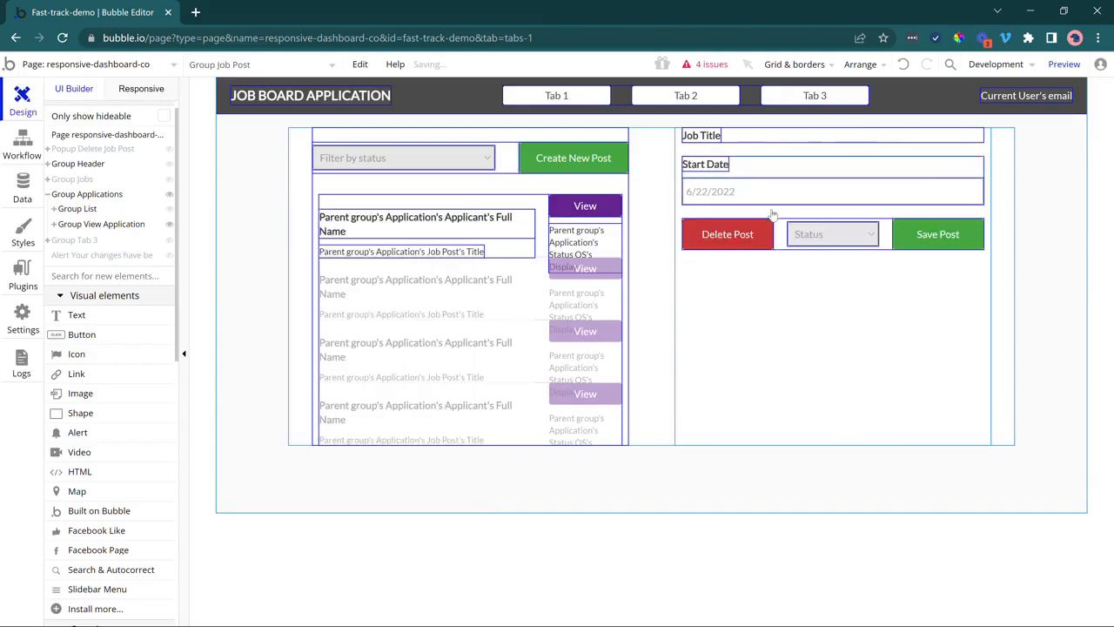
click(773, 167)
key(Delete)
Set the detail panel's container group content type to Application.
click(731, 135)
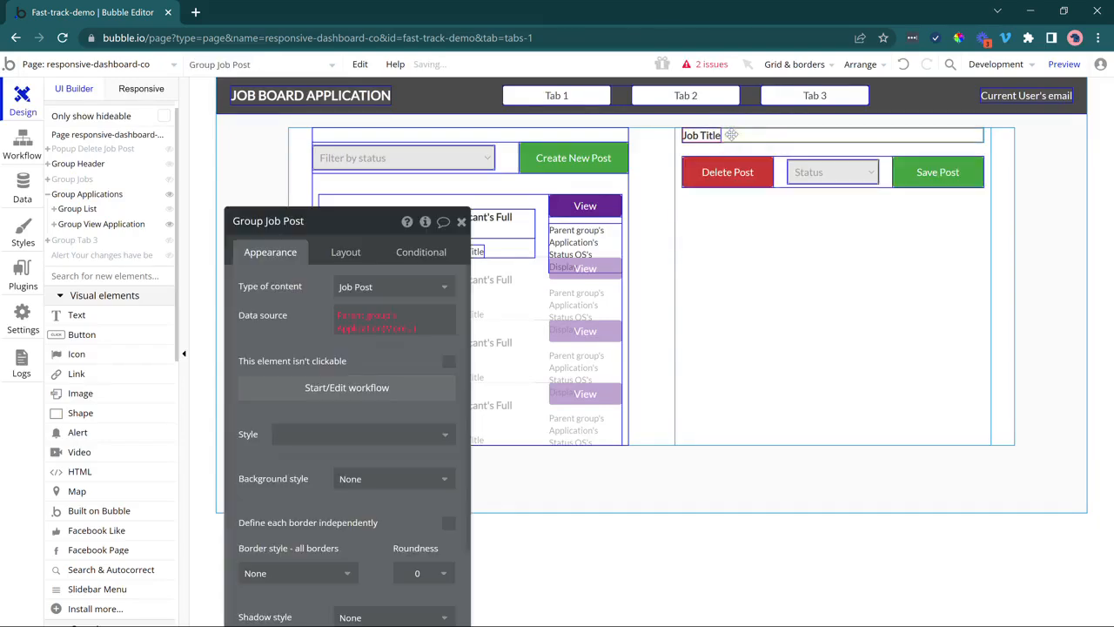
click(389, 287)
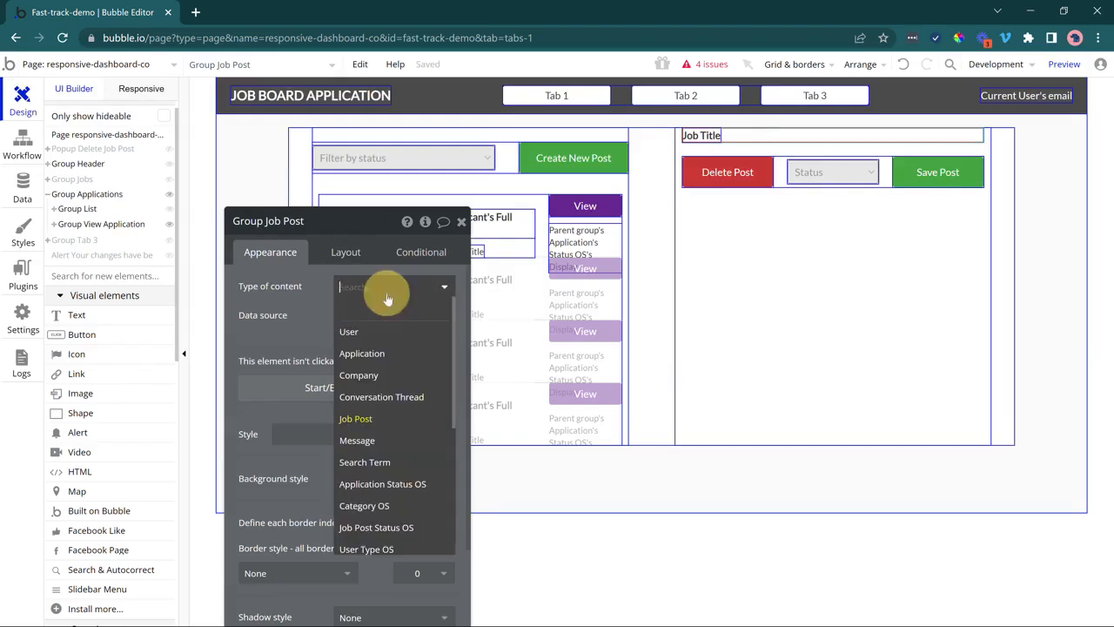
click(397, 353)
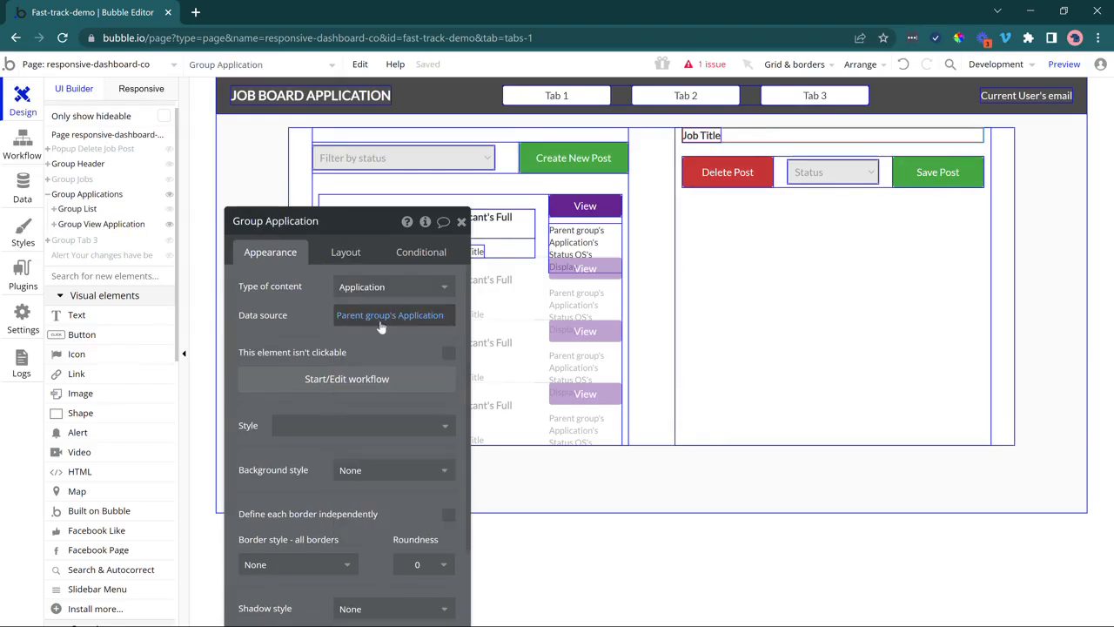
click(769, 315)
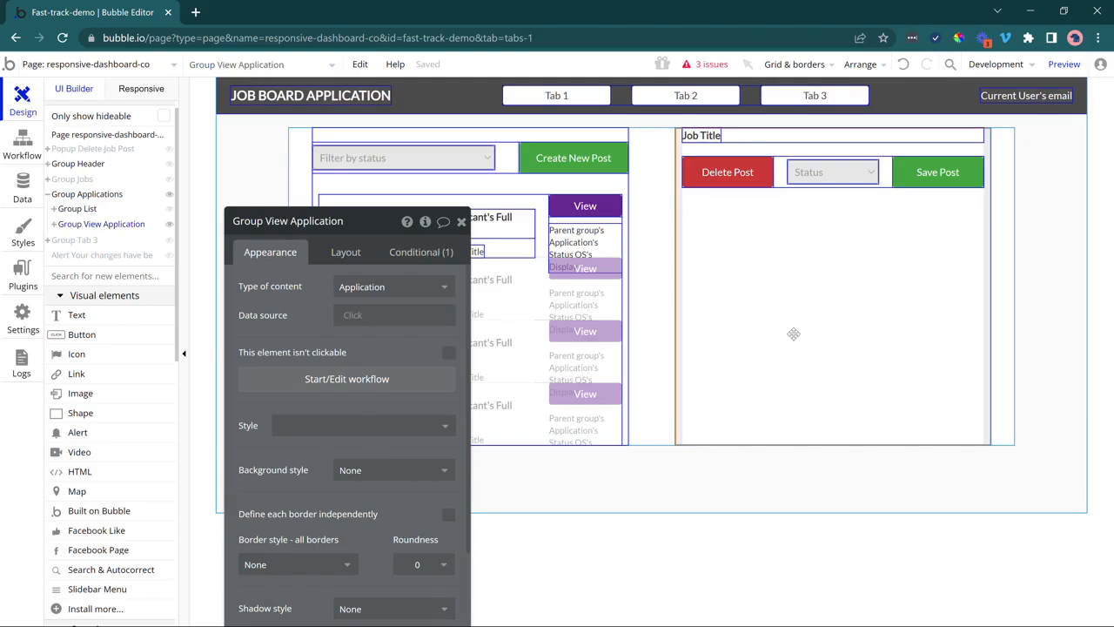
Bind the Job Title text to Parent group's Application's Applicant's Full Name, centred horizontally.
click(711, 135)
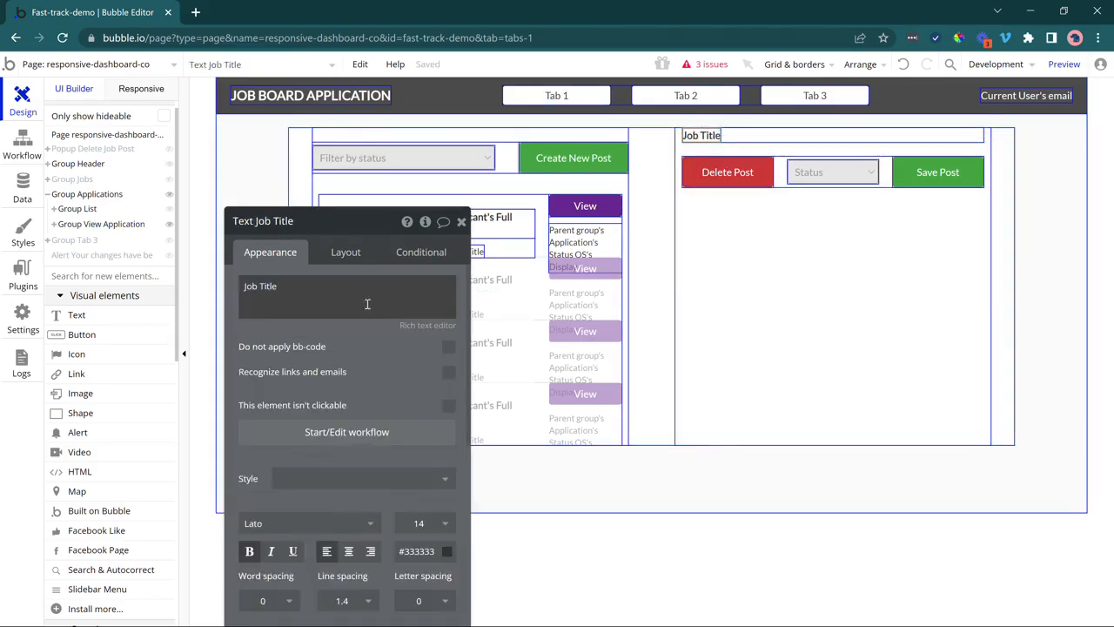
triple_click(339, 301)
click(514, 287)
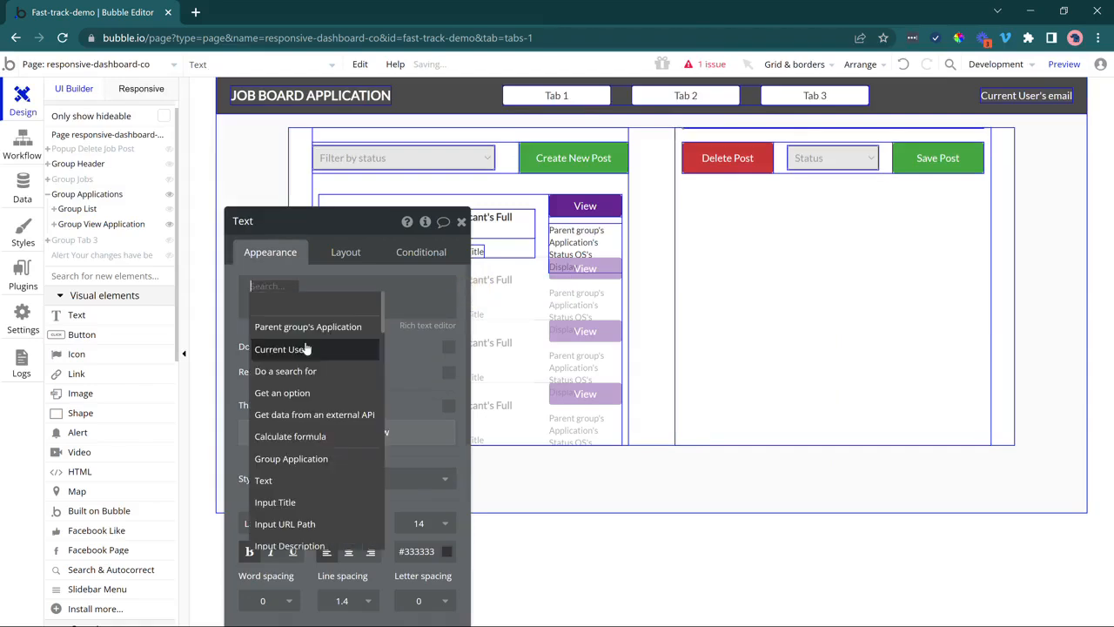
click(306, 328)
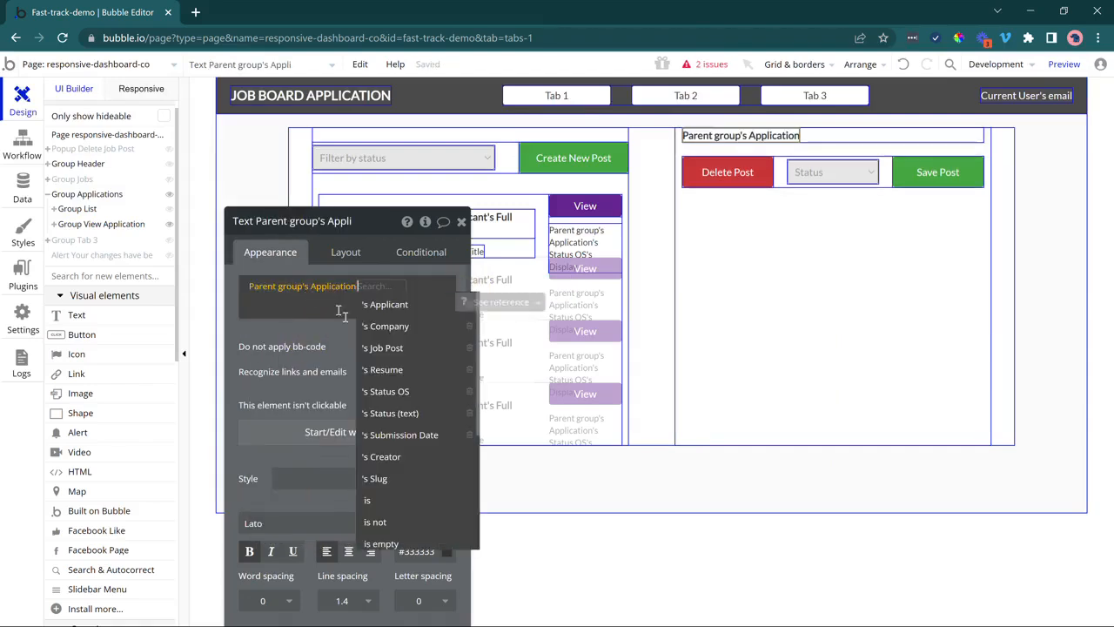
click(384, 303)
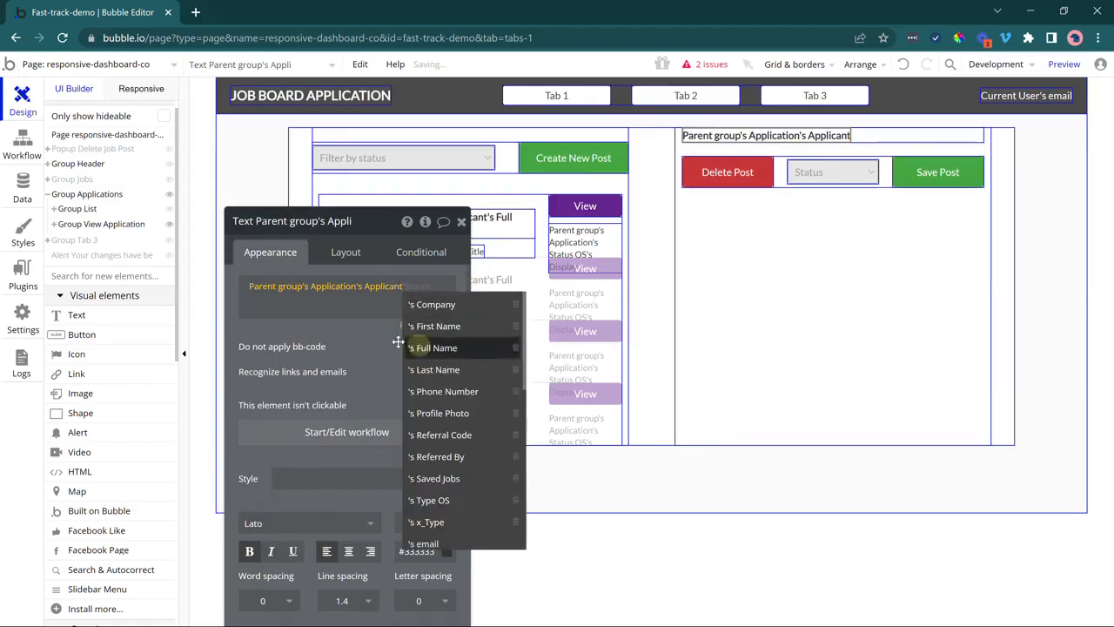
click(418, 348)
click(345, 254)
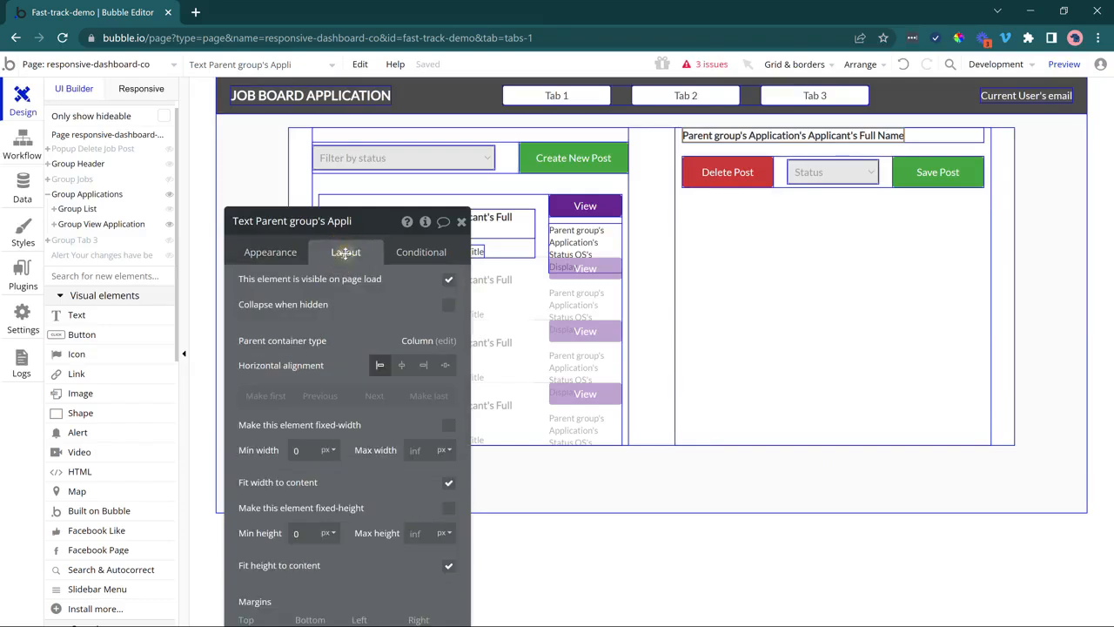
click(402, 365)
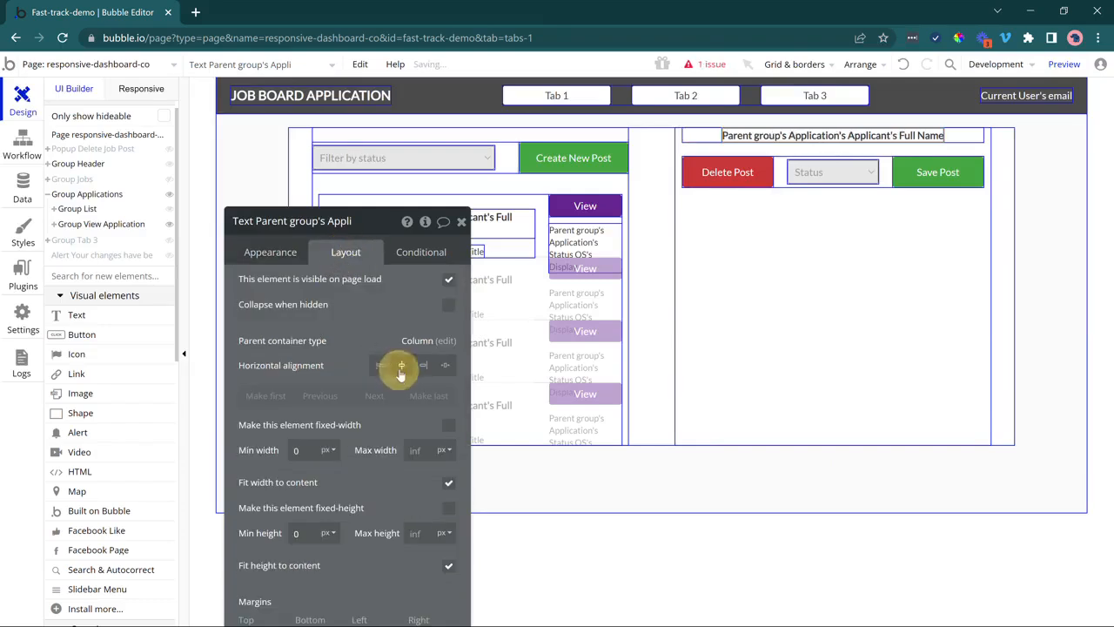
Copy and paste the full-name text to create a duplicate line in the group.
click(746, 135)
key(ctrl+c)
click(709, 137)
key(ctrl+v)
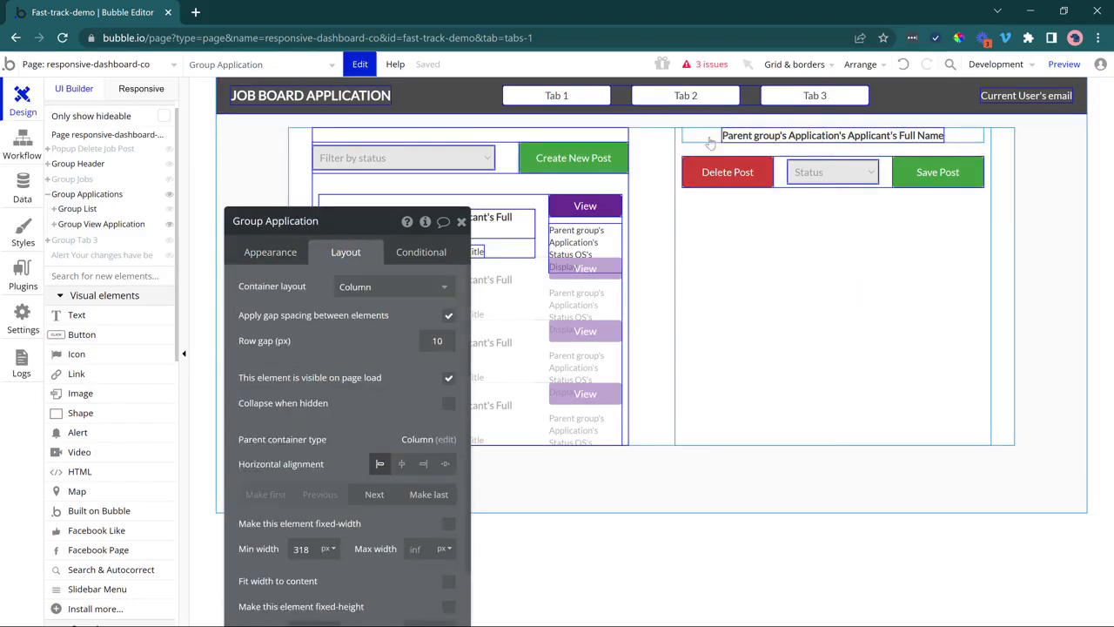
click(744, 136)
click(743, 157)
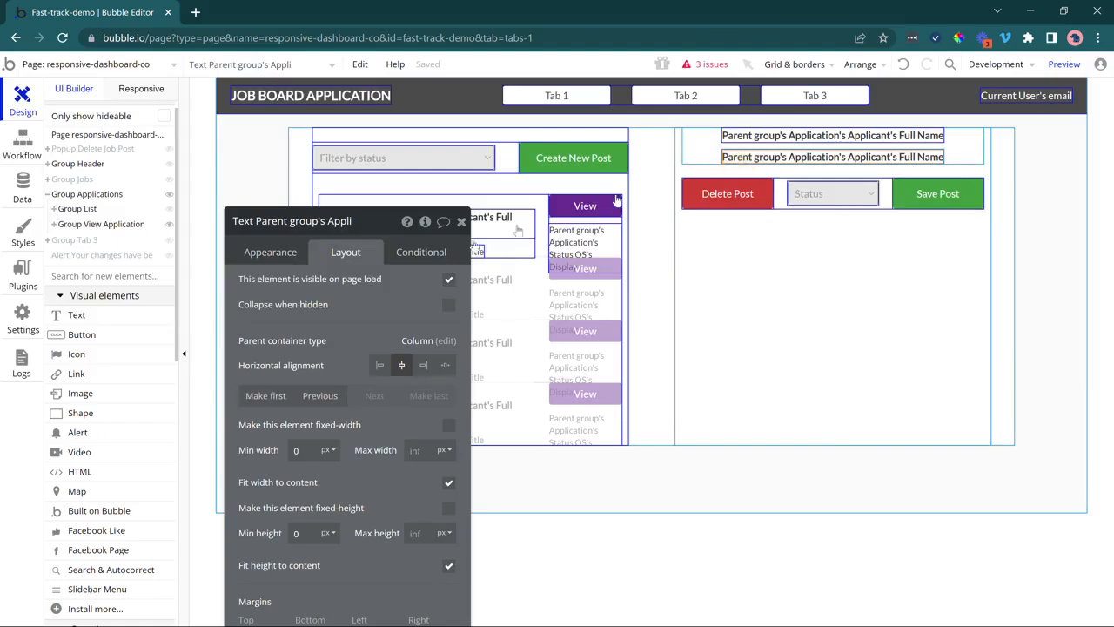
click(254, 254)
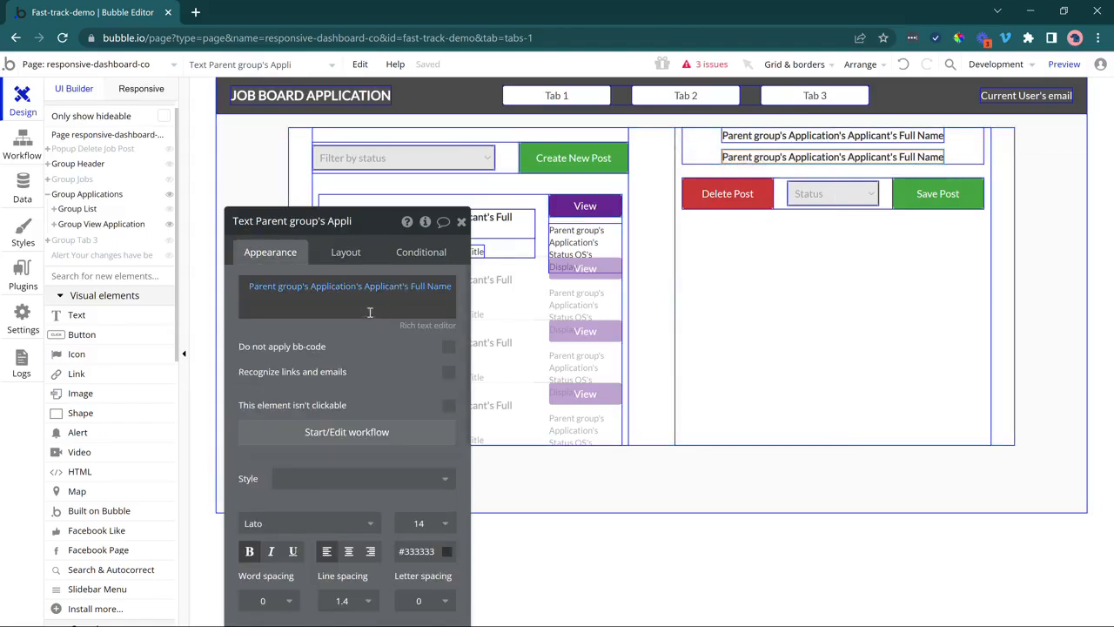
right_click(402, 293)
Make the duplicate read non-bold 'Submitted on' plus Parent group's Application's Submission Date.
click(430, 355)
click(332, 312)
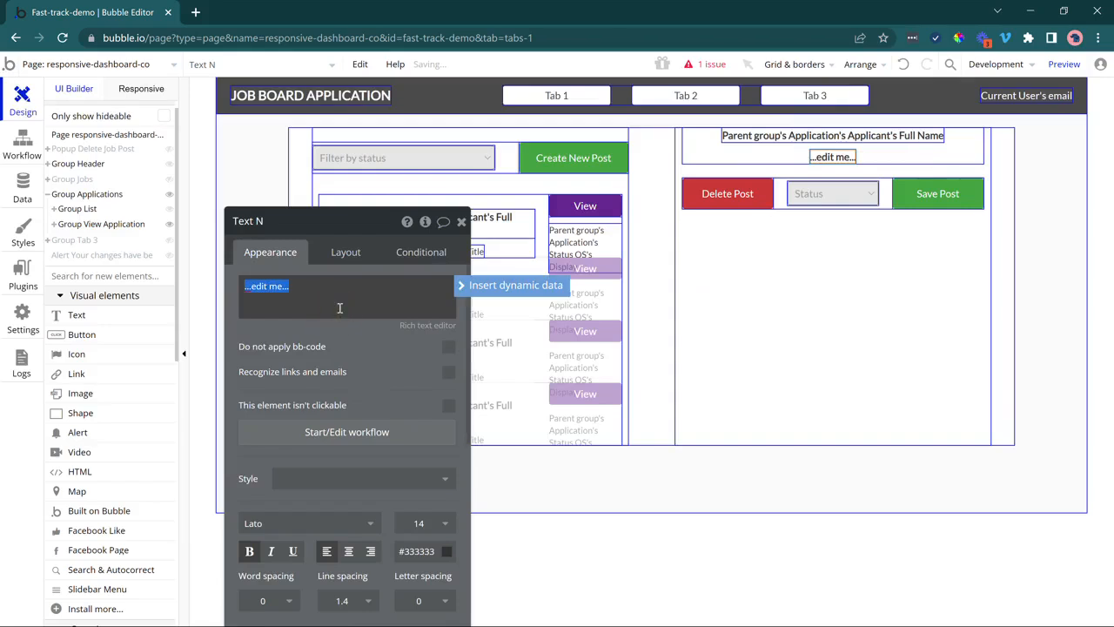
text(S)
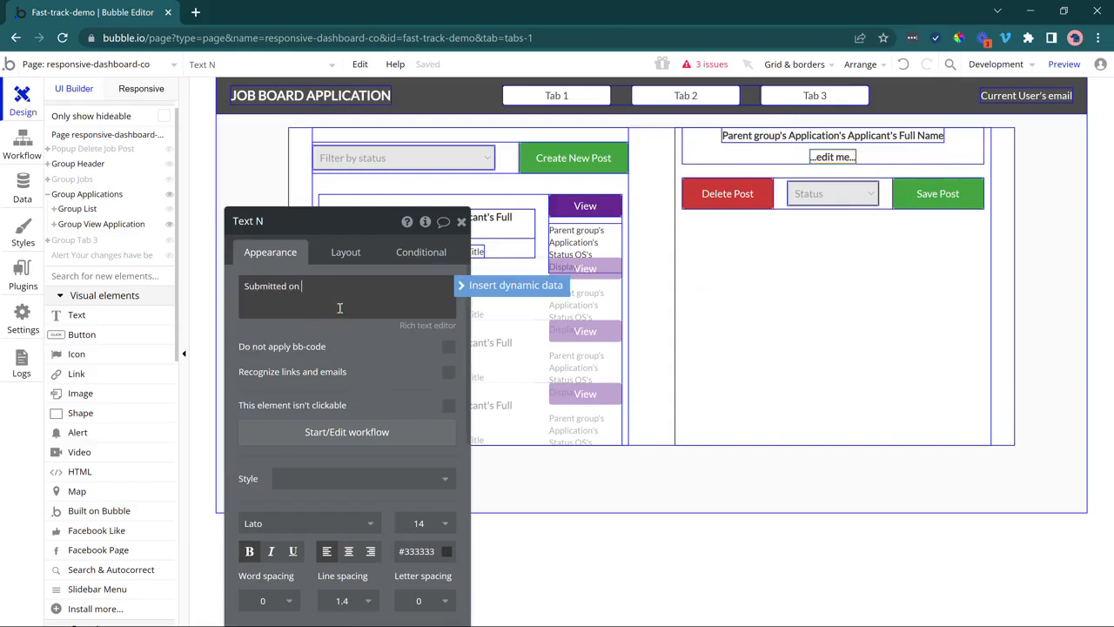
text(ubmitted on)
click(509, 285)
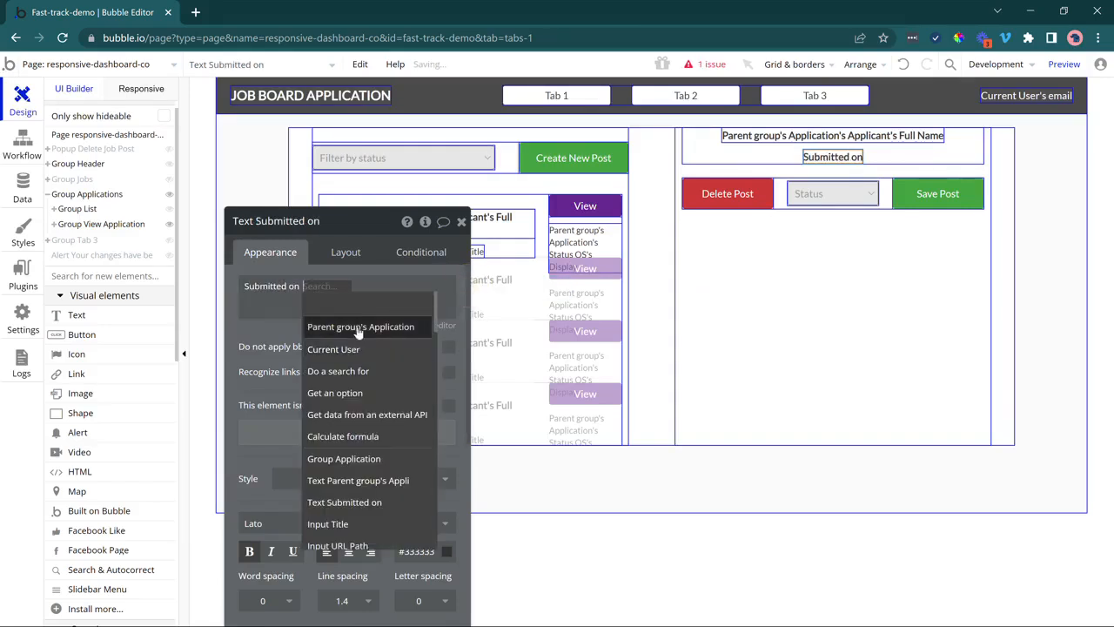
click(352, 320)
click(291, 447)
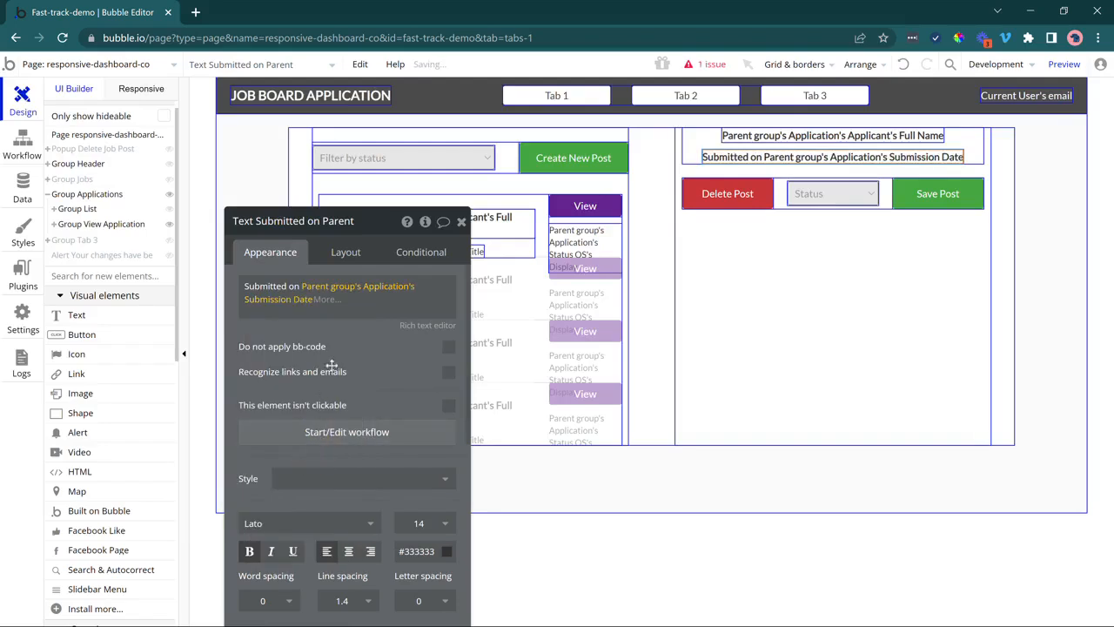
click(335, 349)
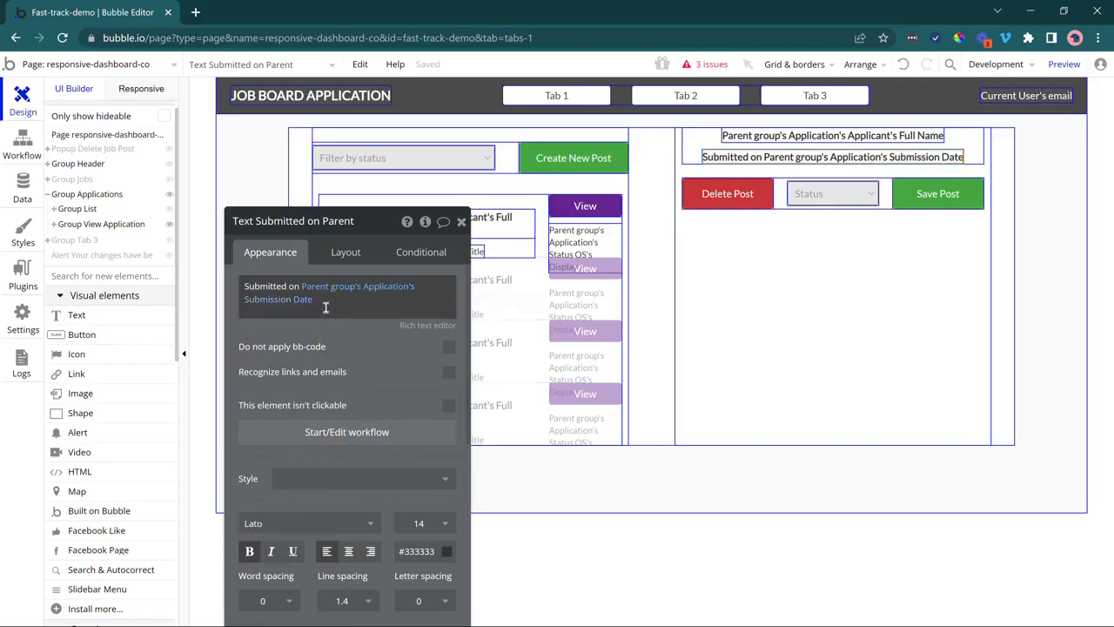
click(249, 551)
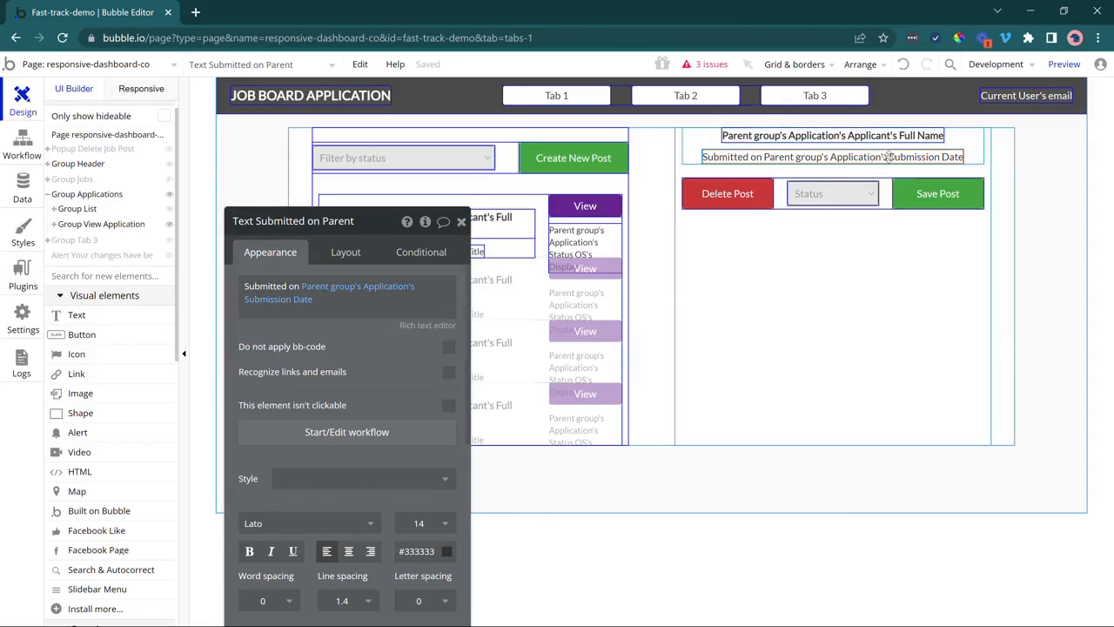
Copy and paste the submitted-on line into Group Application.
key(ctrl+c)
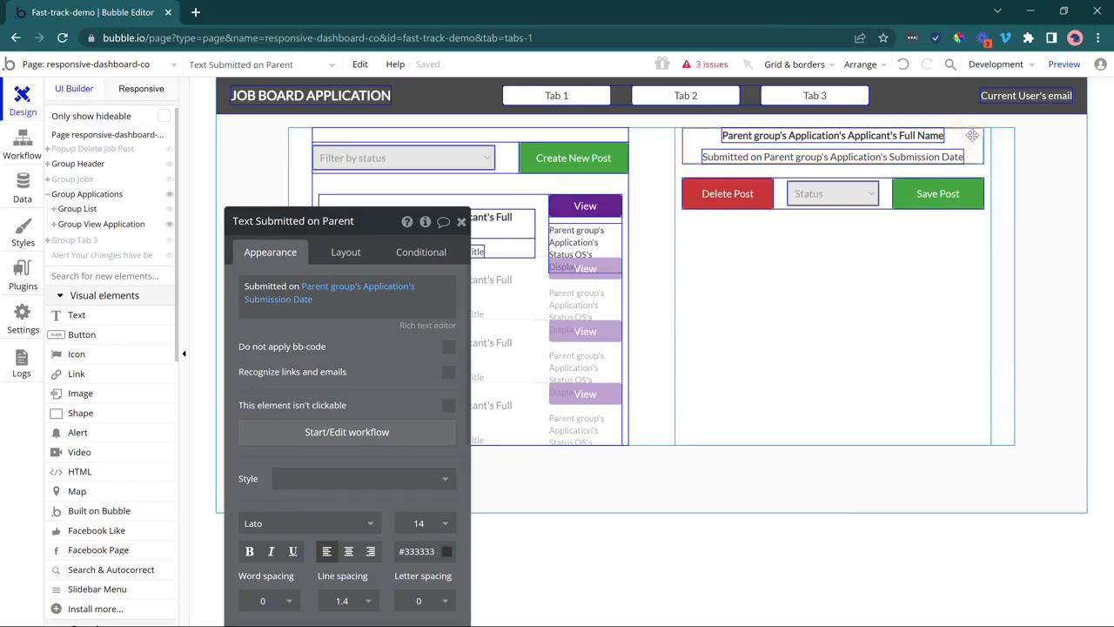
click(973, 141)
key(ctrl+v)
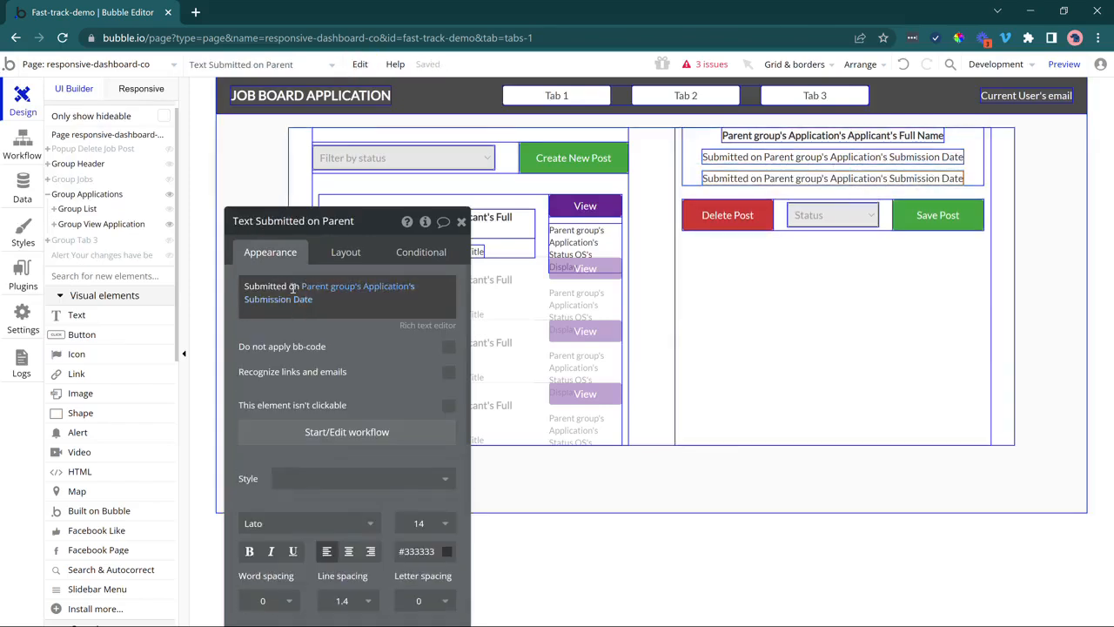
Change the third line to 'Current status:' with Parent group's Application's Status OS's Display.
triple_click(294, 286)
text(Current status:)
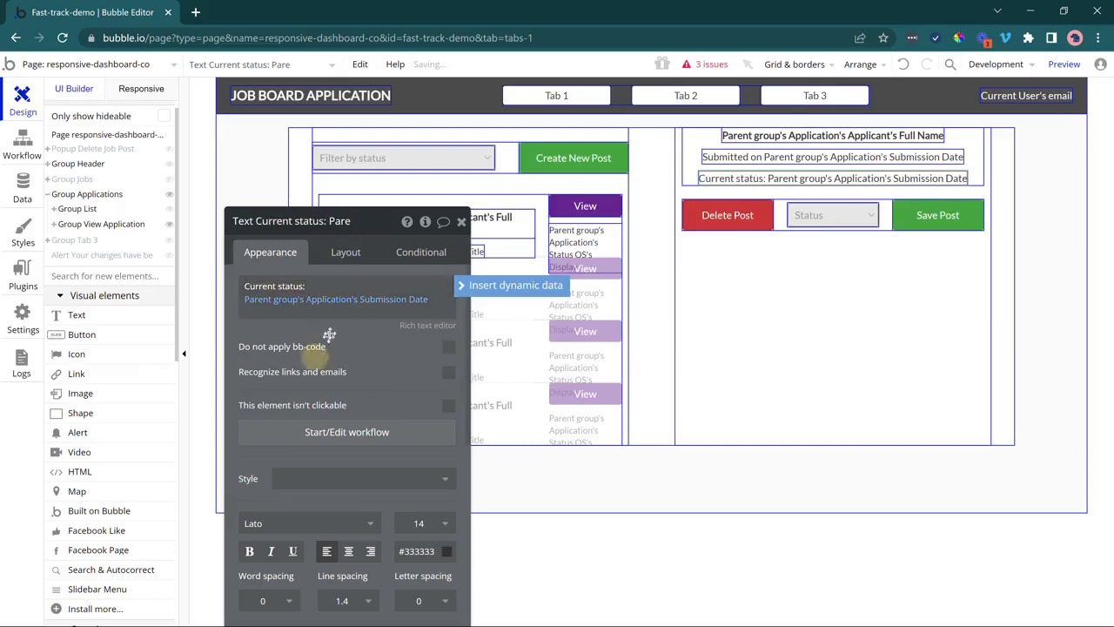
click(263, 298)
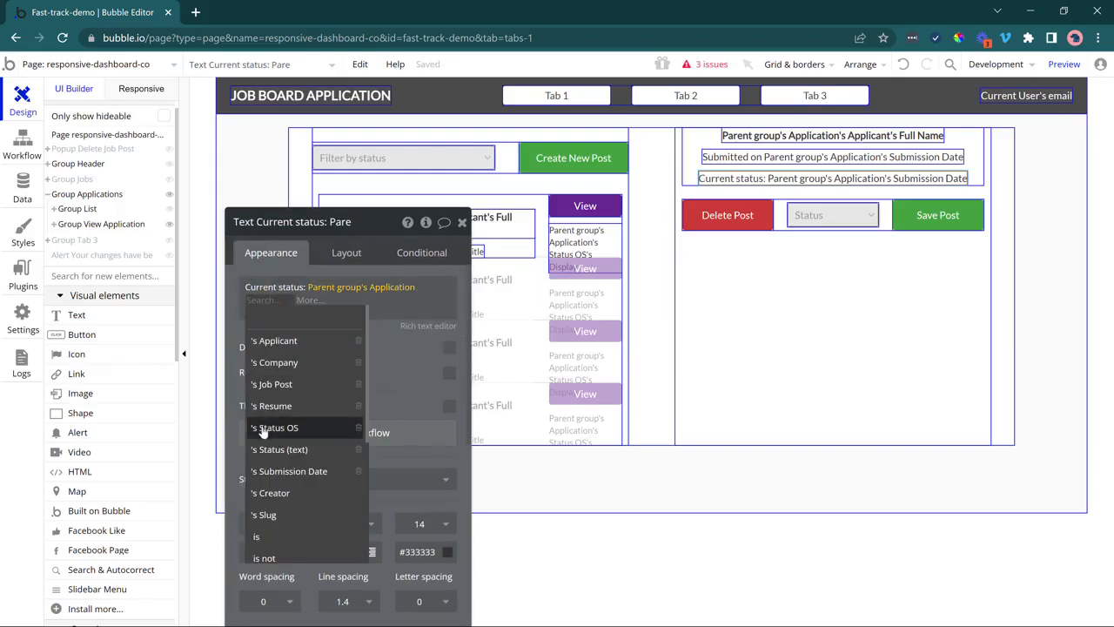
click(266, 427)
click(278, 322)
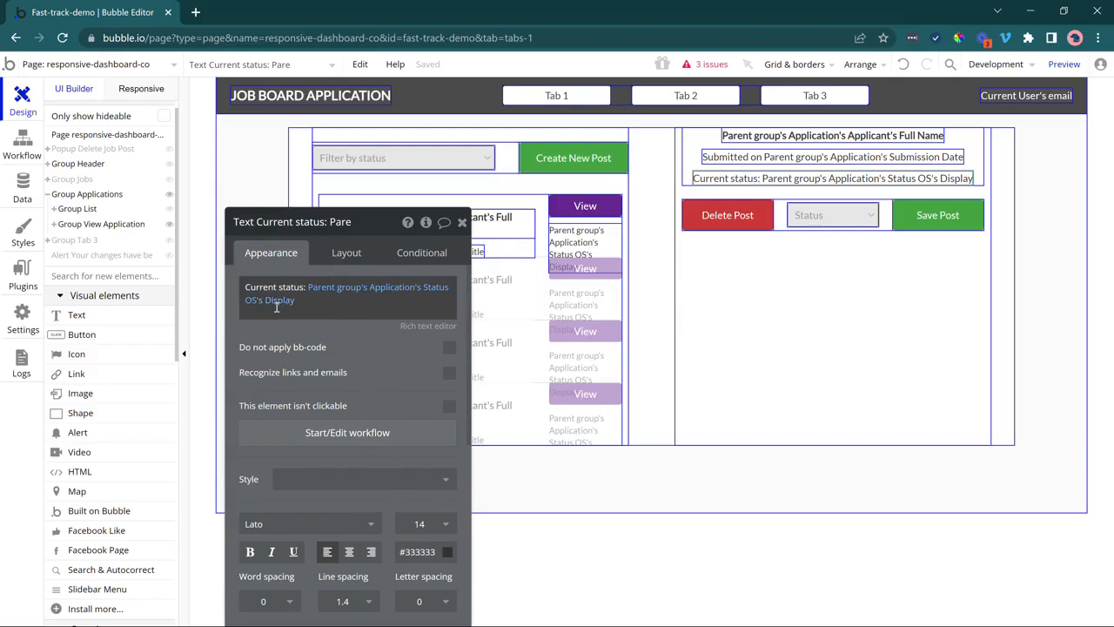
key(Escape)
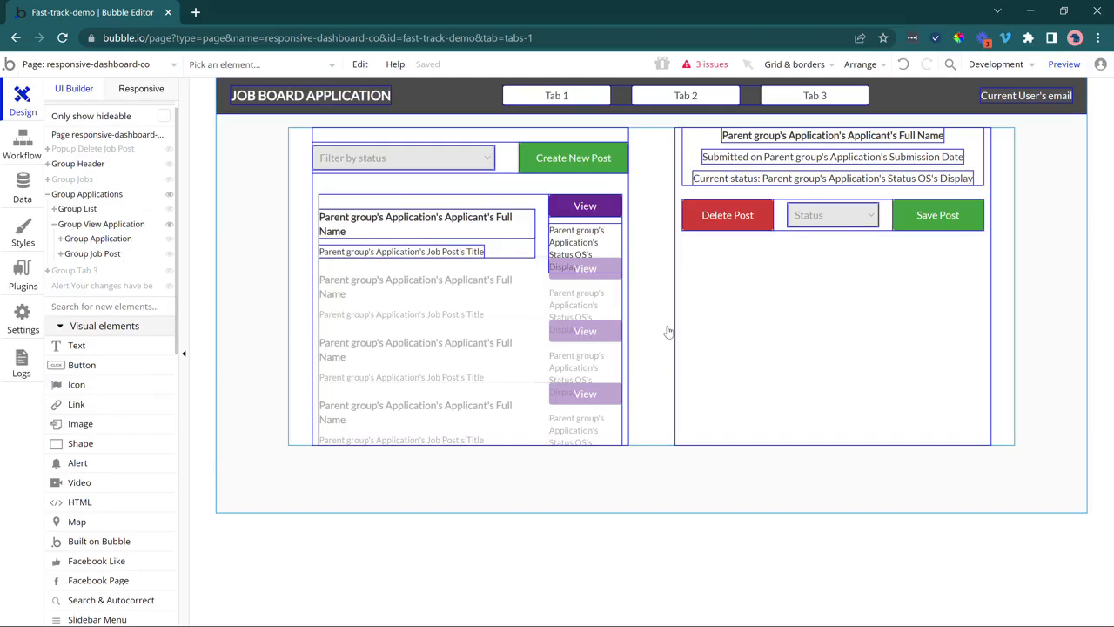
click(23, 187)
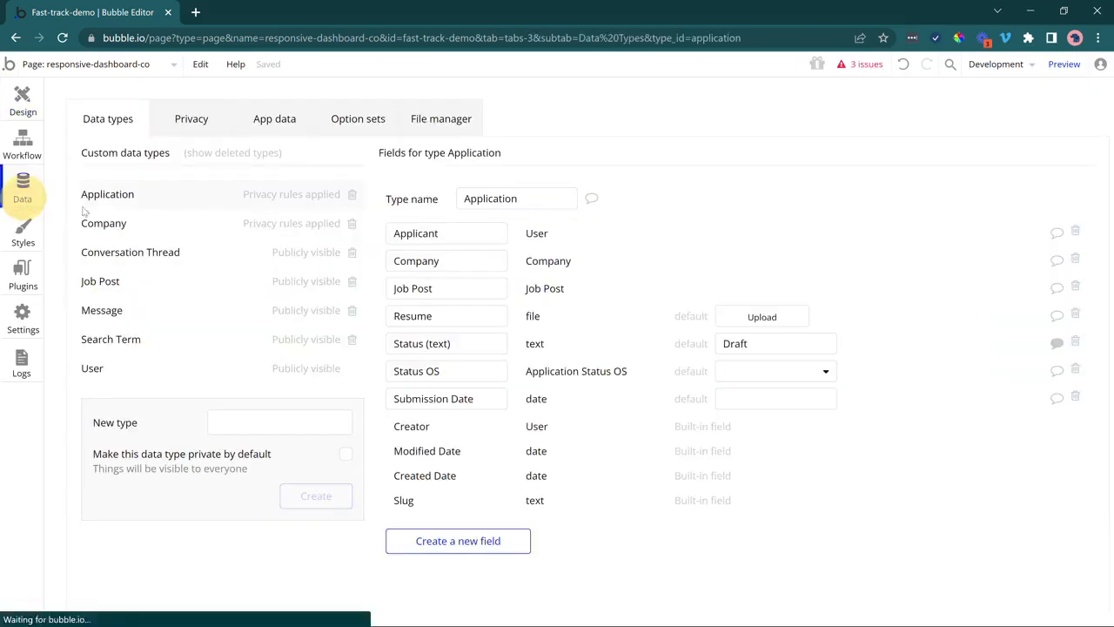
drag(515, 200, 473, 205)
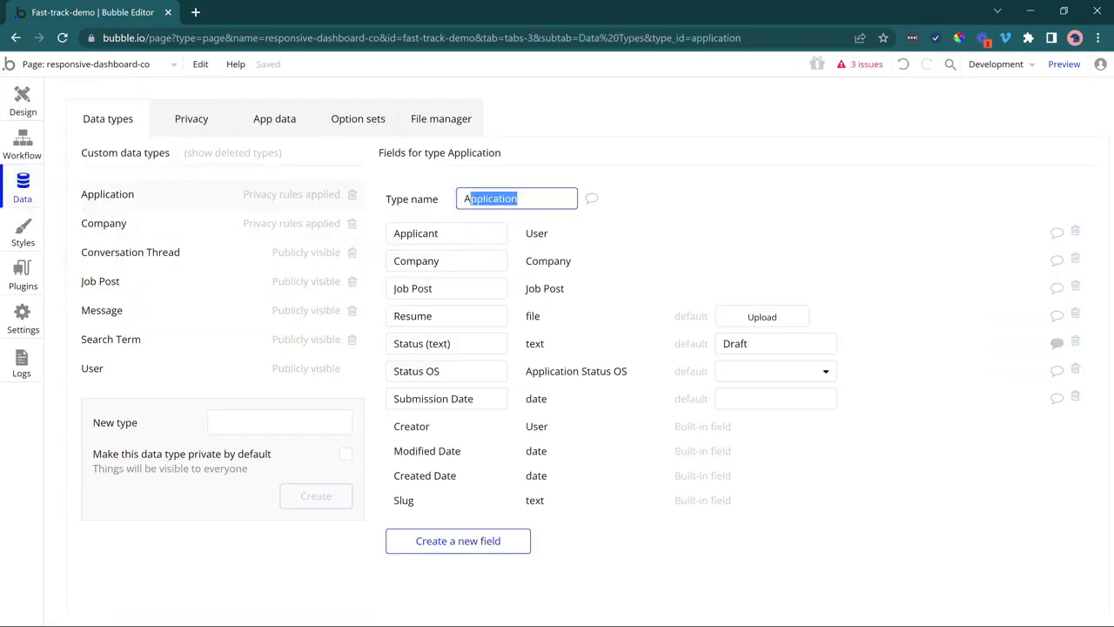
click(472, 296)
drag(452, 318, 387, 318)
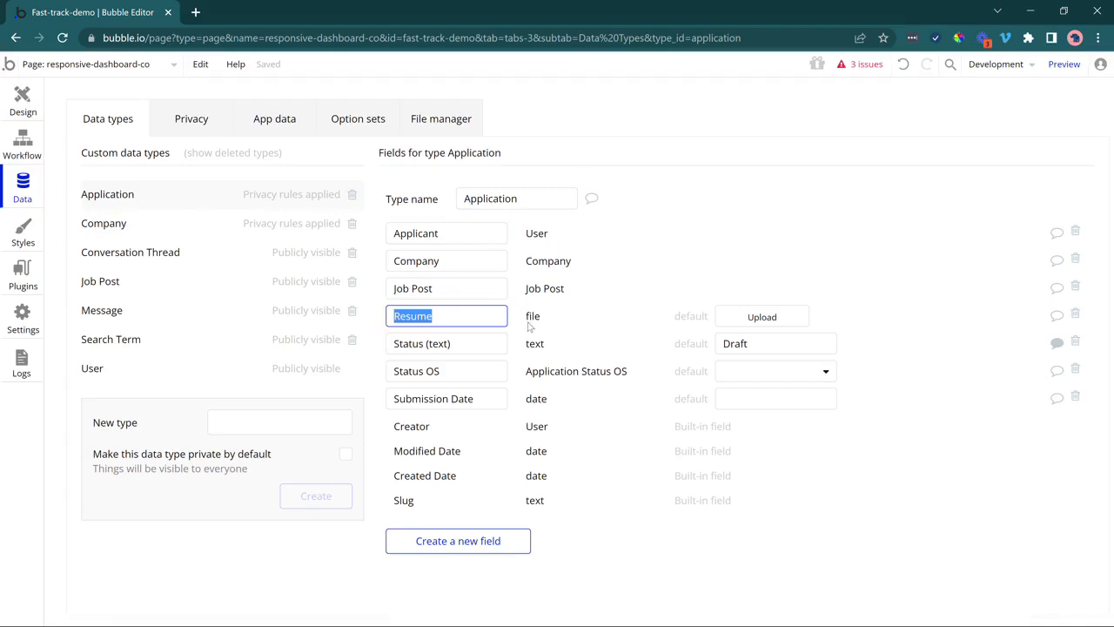
click(24, 102)
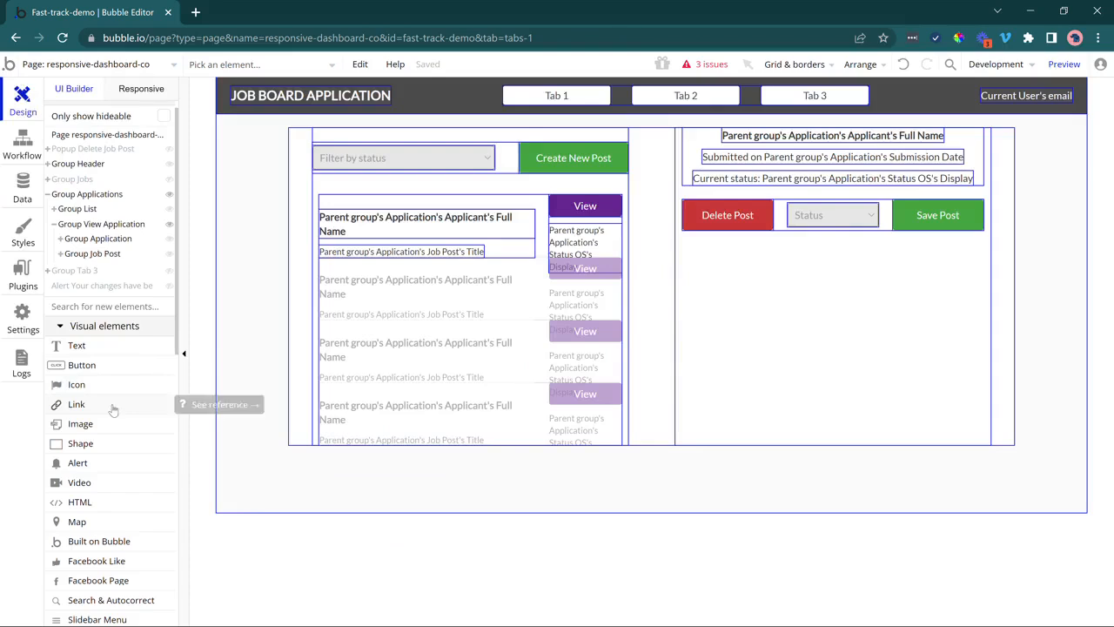
Draw a new link in the application details group and move it below the current-status line.
click(84, 404)
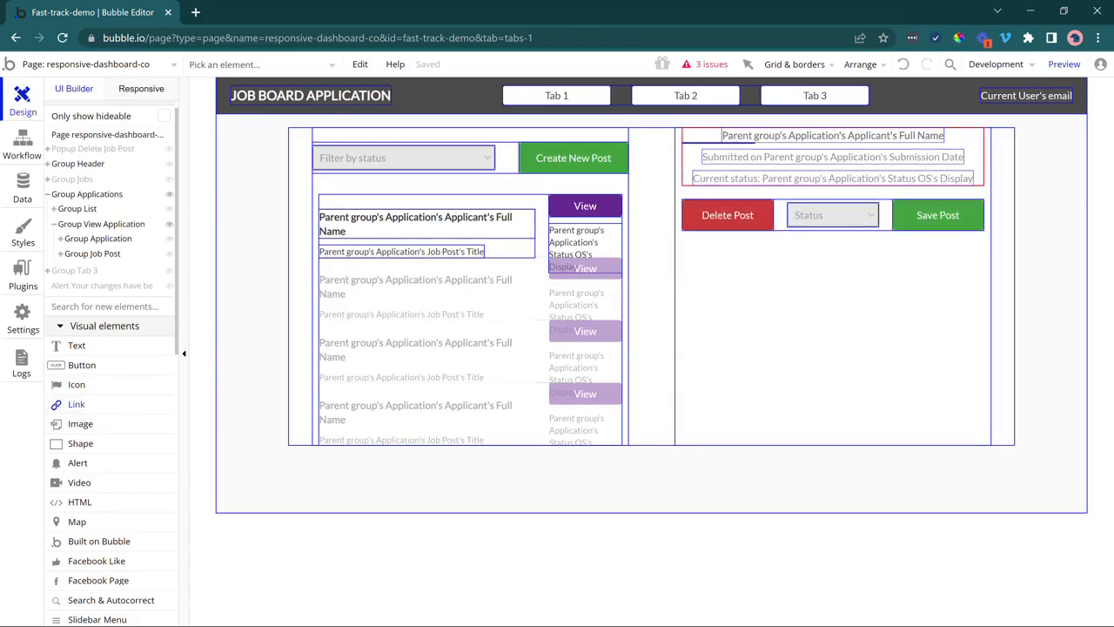
drag(749, 142, 870, 181)
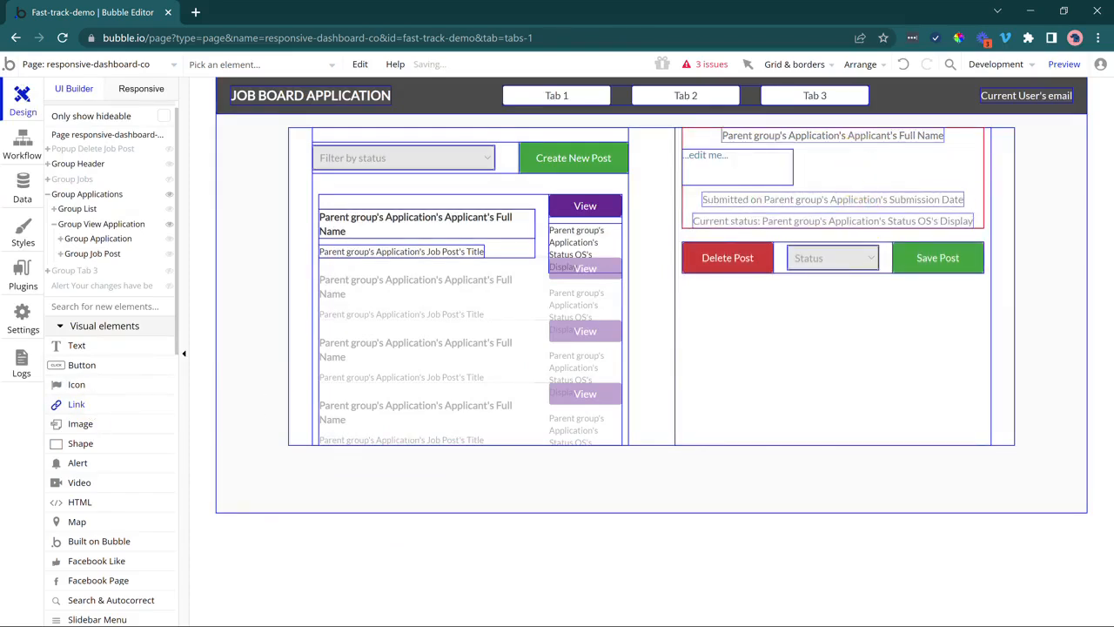
double_click(734, 164)
click(346, 253)
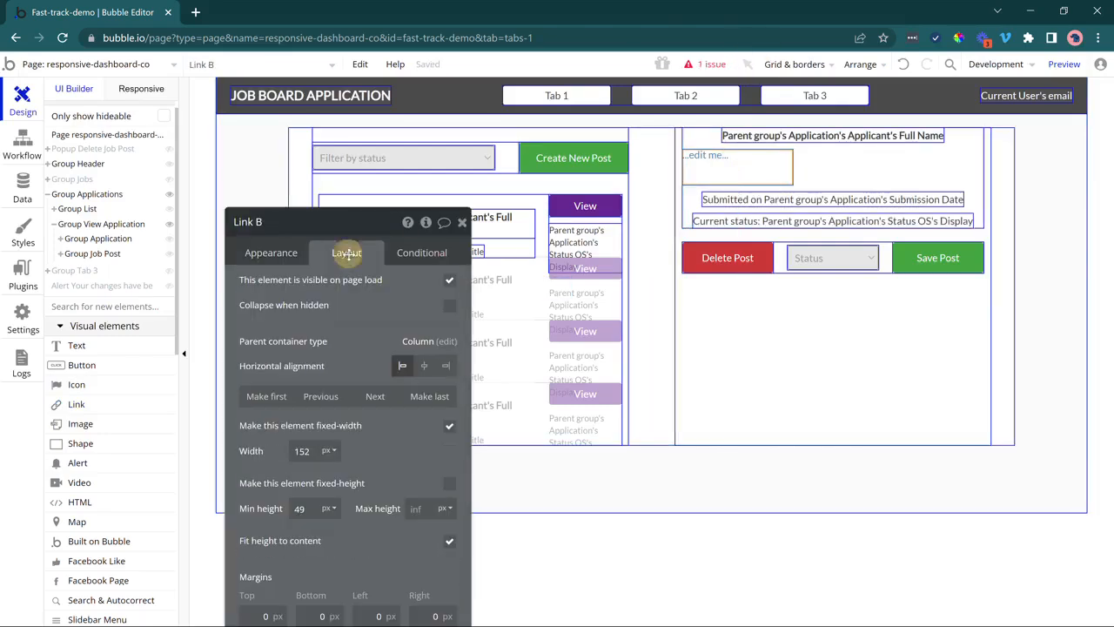
click(436, 397)
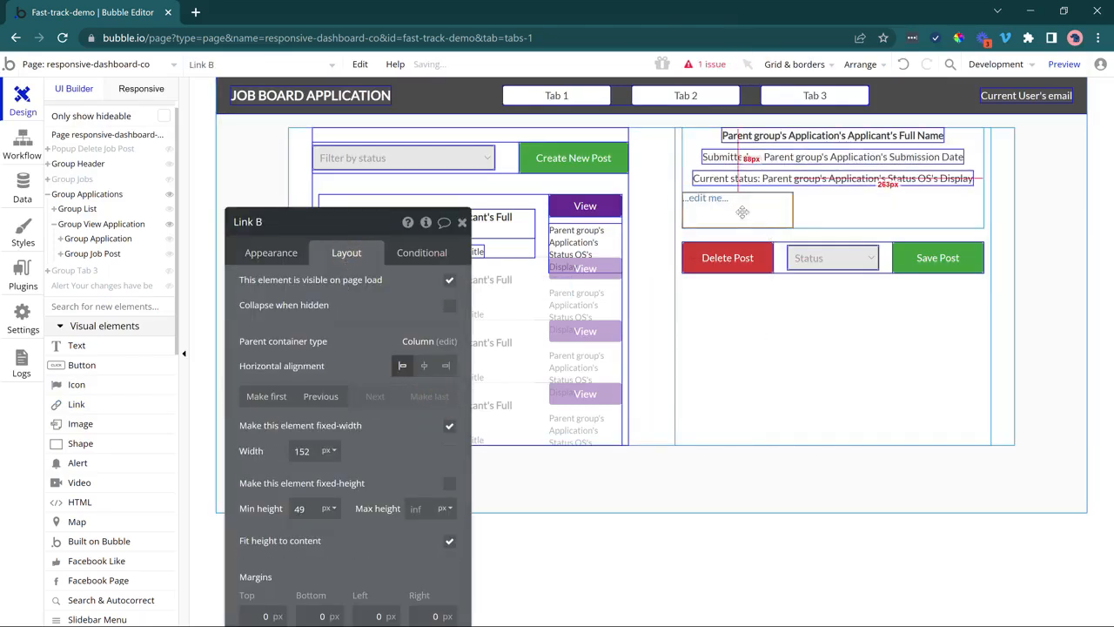
Centre the link horizontally in the group and reposition the property panel to edit its text.
click(424, 365)
click(289, 257)
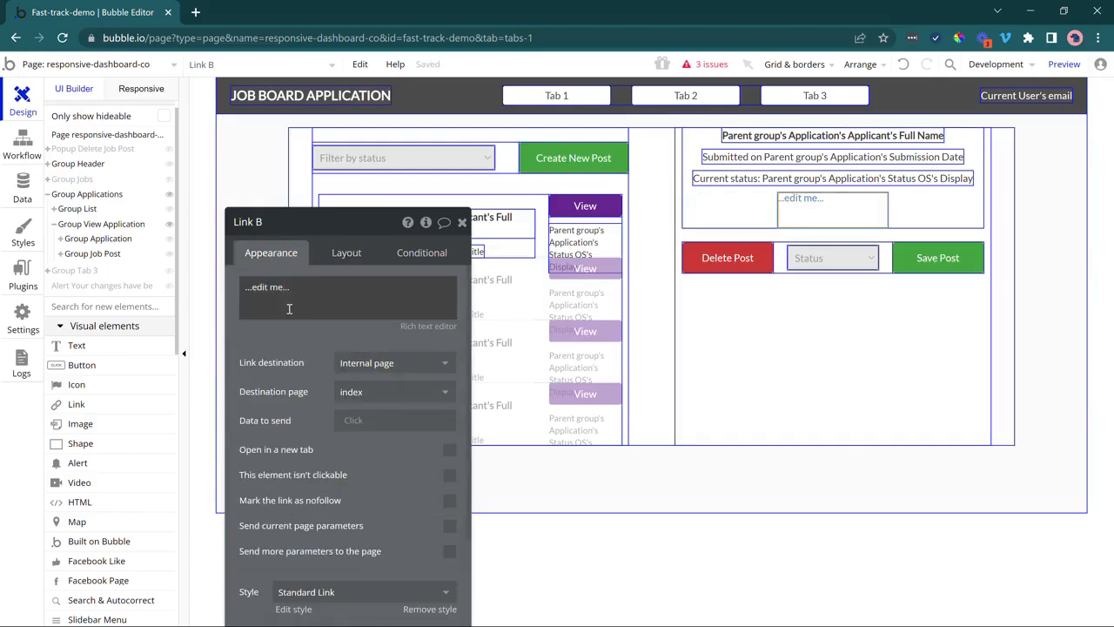
click(288, 286)
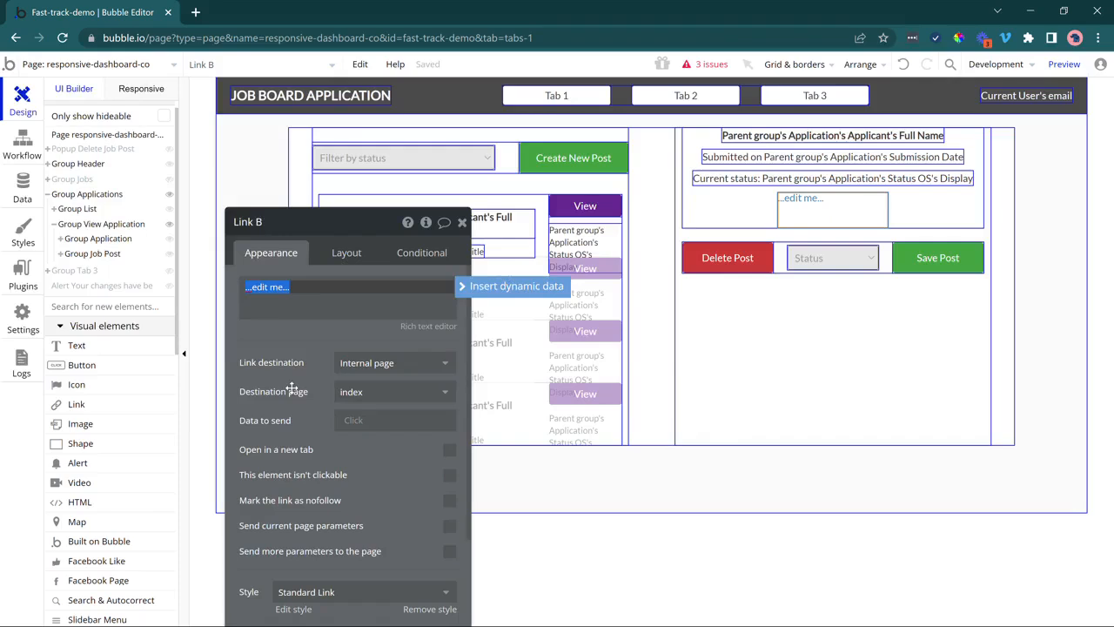
drag(292, 389, 319, 509)
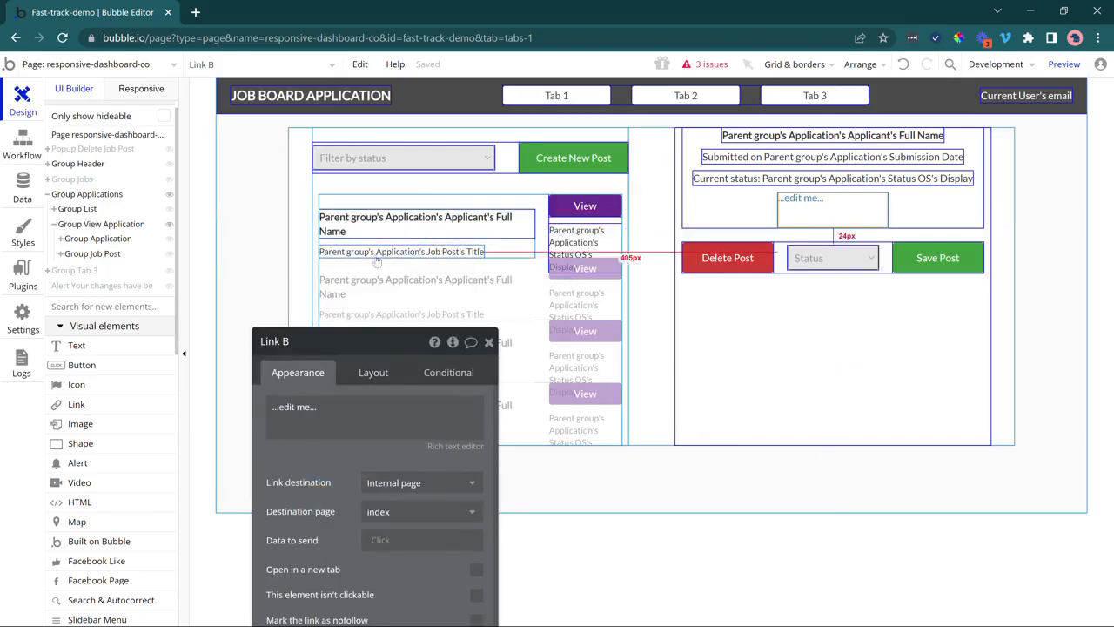
drag(323, 479, 335, 265)
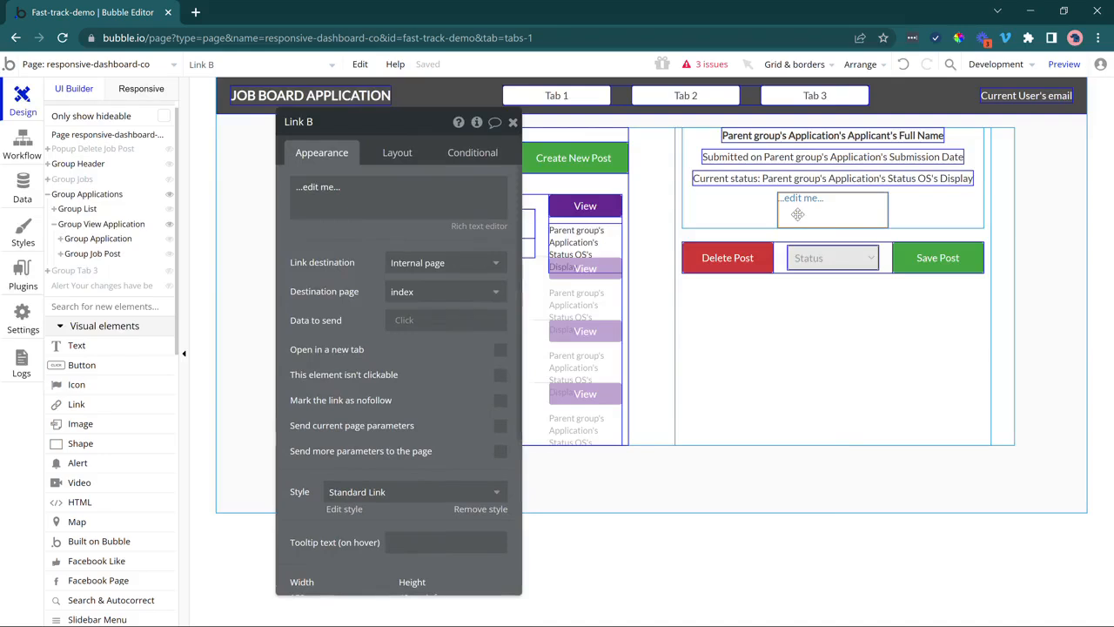
Replace the link's placeholder text with 'View Resume'.
triple_click(397, 194)
text(View)
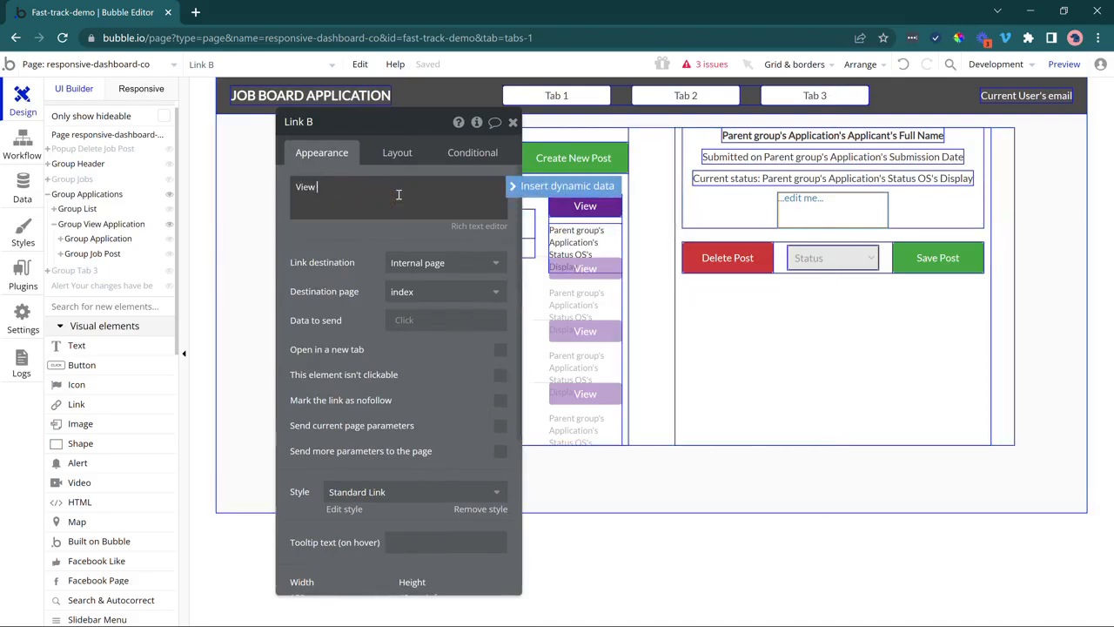
text( Resume)
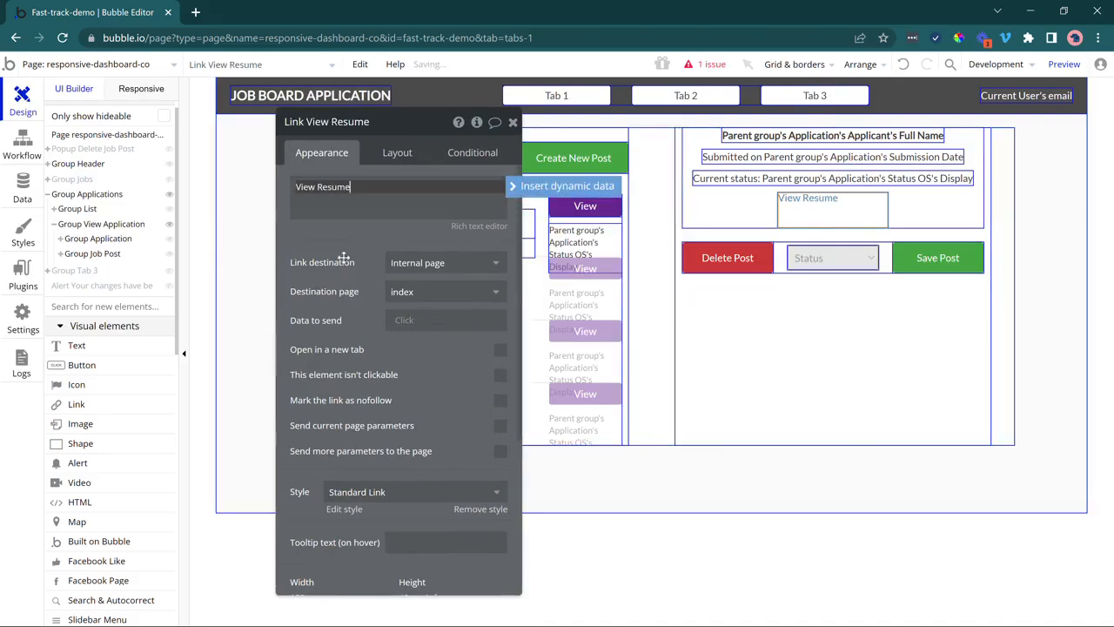
click(344, 257)
Point the link to the external URL Parent group's Application's Resume's URL, opening in a new tab.
click(406, 266)
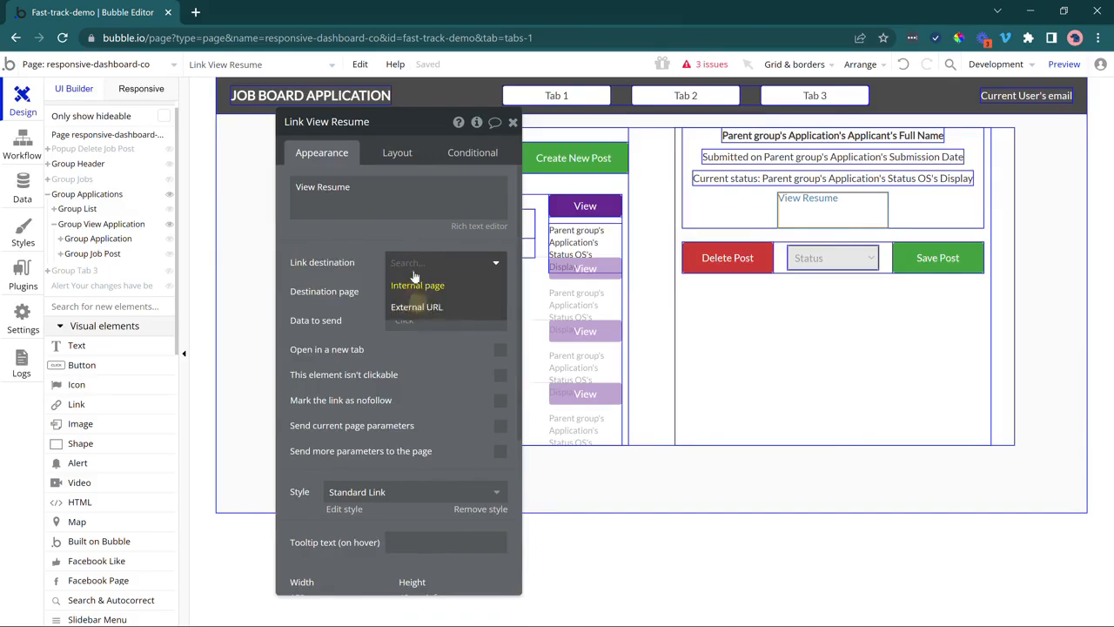
click(418, 307)
click(398, 291)
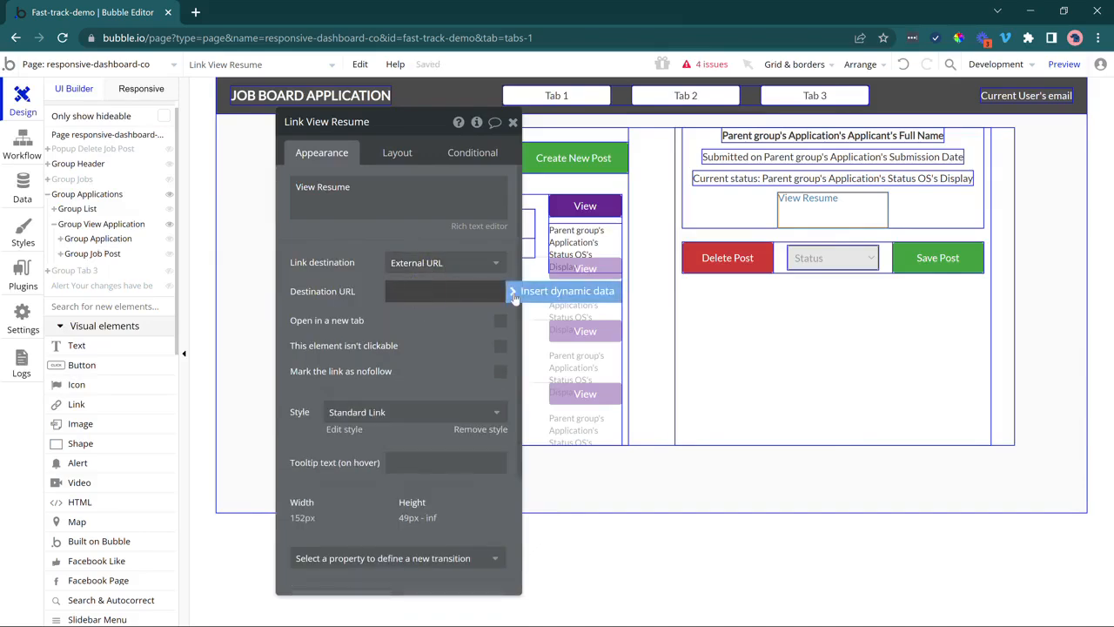
click(514, 294)
click(448, 334)
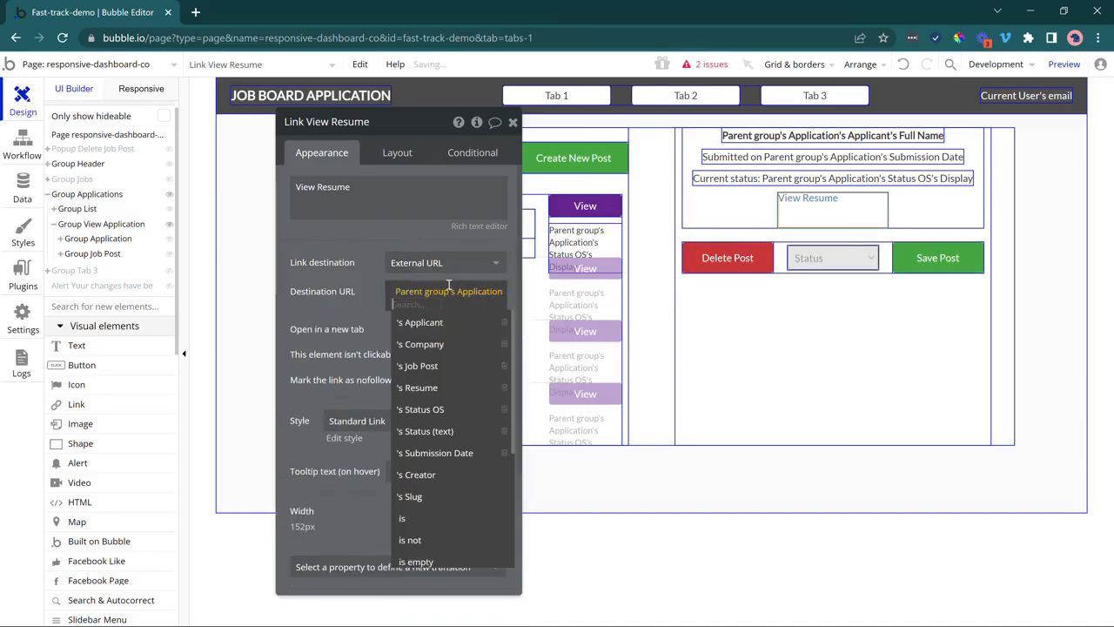
click(444, 385)
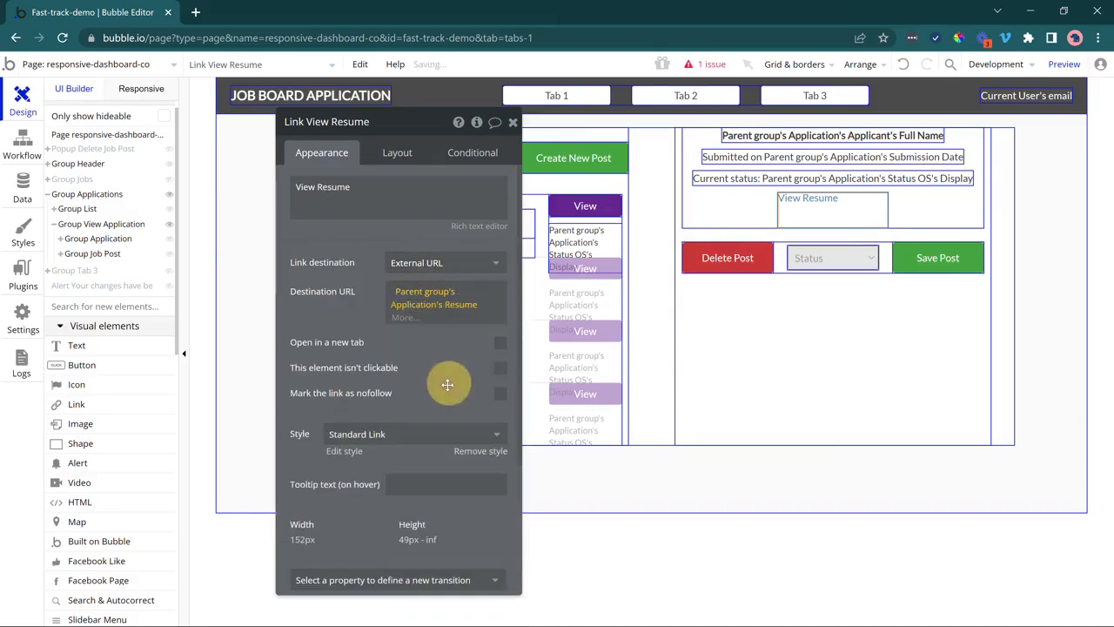
click(416, 319)
click(418, 421)
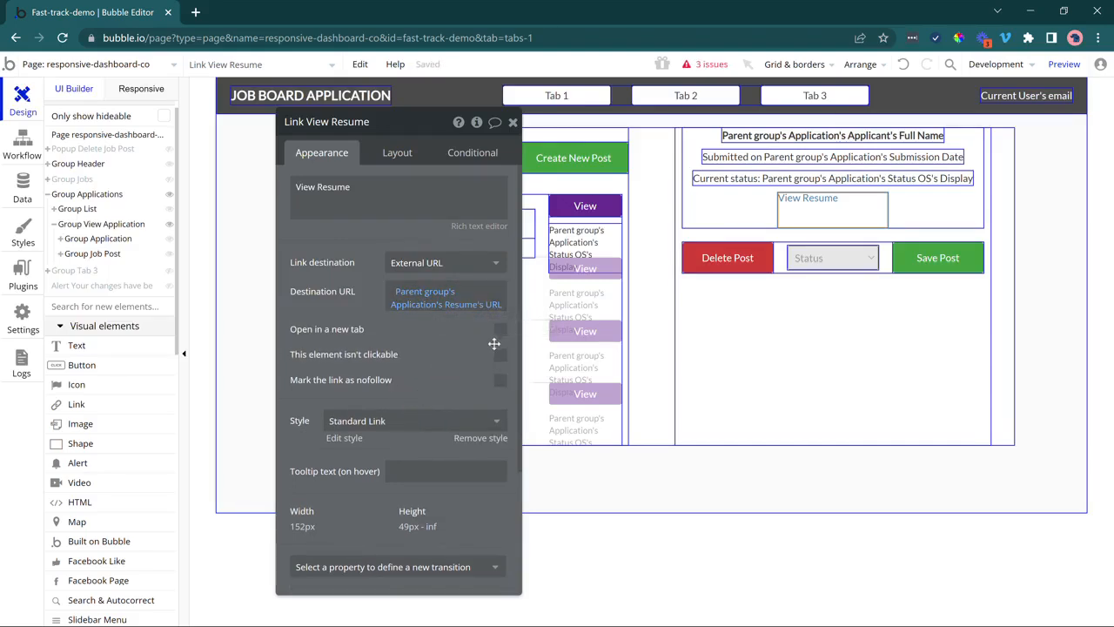
click(498, 333)
Remove the link's shared style, give it a flat colour background, and centre its text both ways.
click(463, 440)
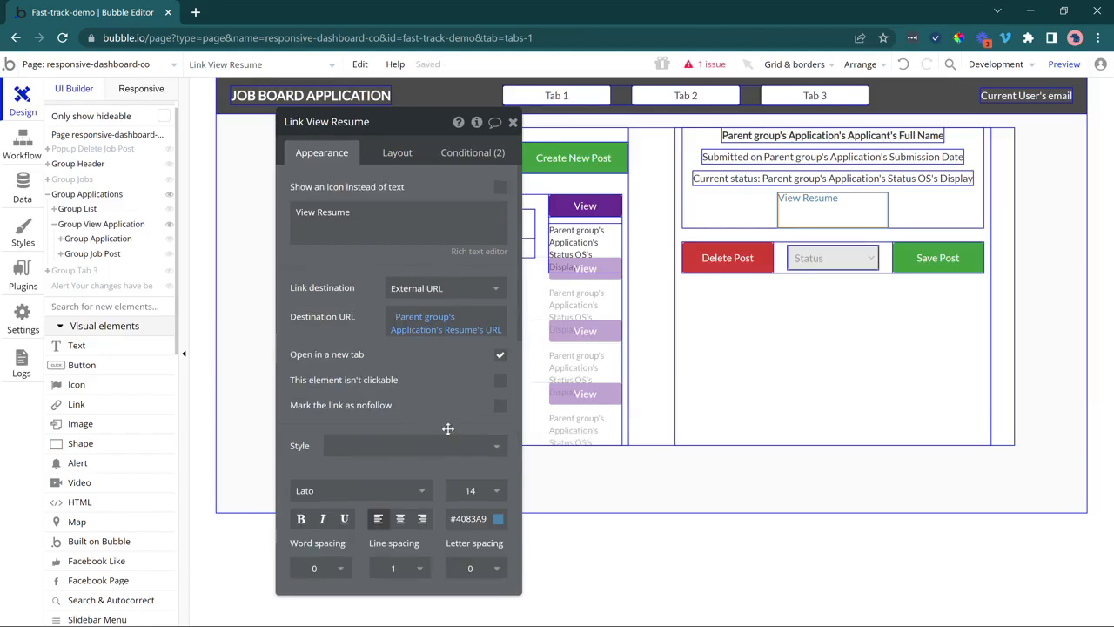
scroll(451, 430, down, 3)
click(438, 407)
click(439, 448)
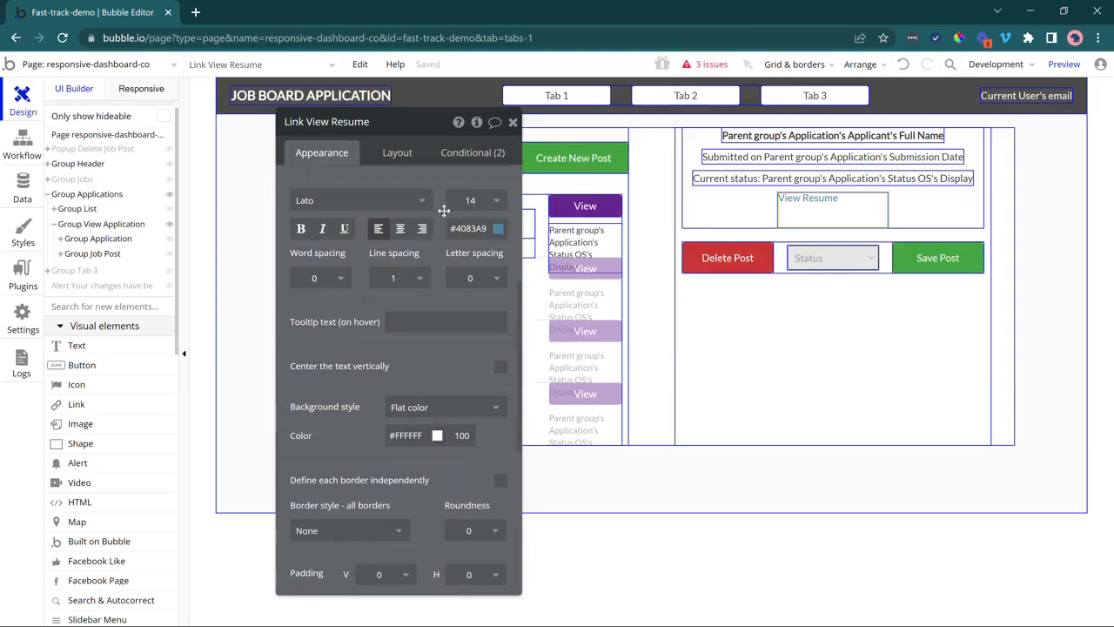
click(403, 231)
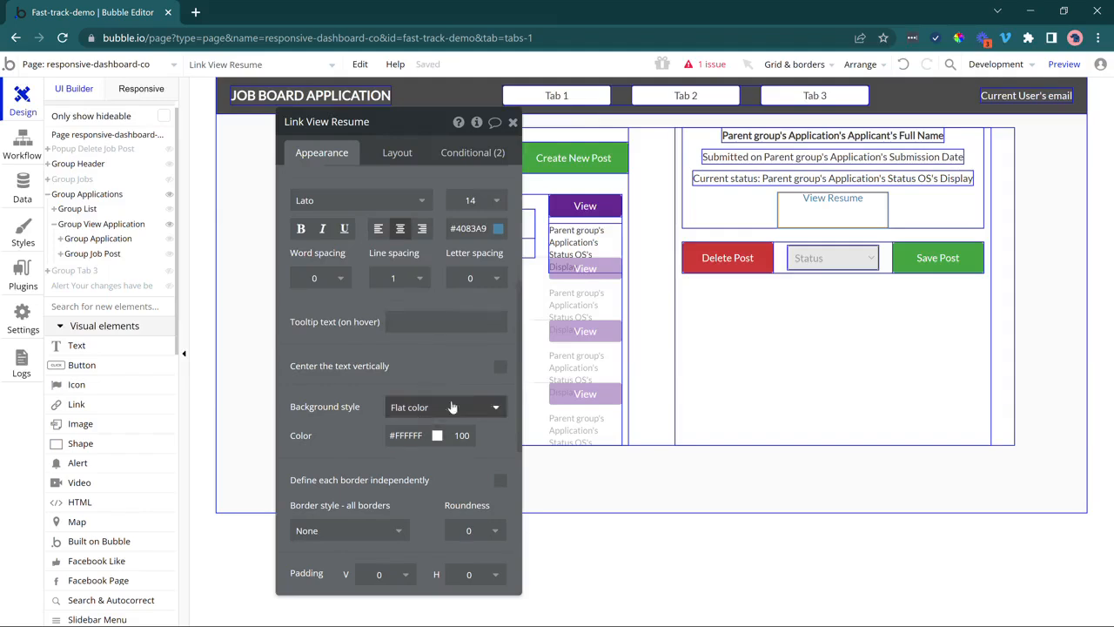
click(500, 369)
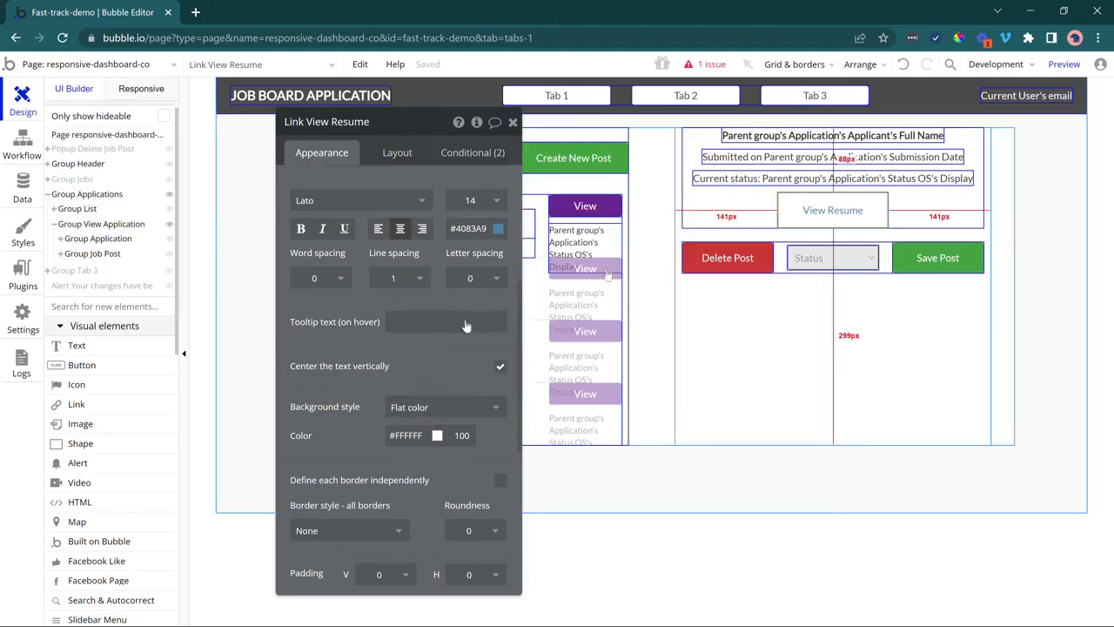
scroll(432, 459, down, 1)
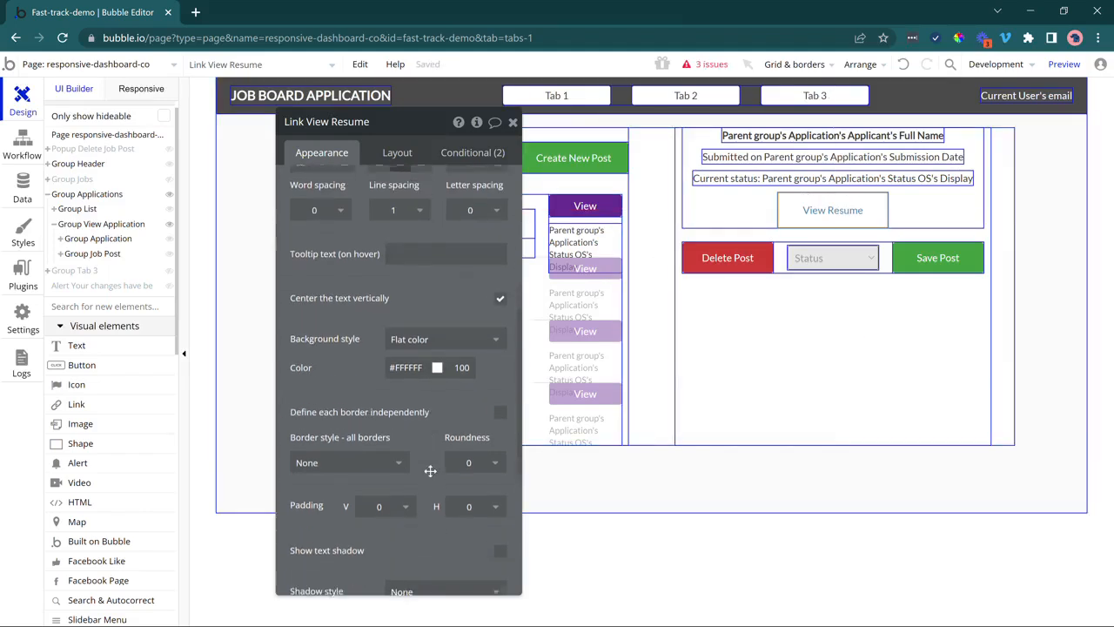
click(468, 457)
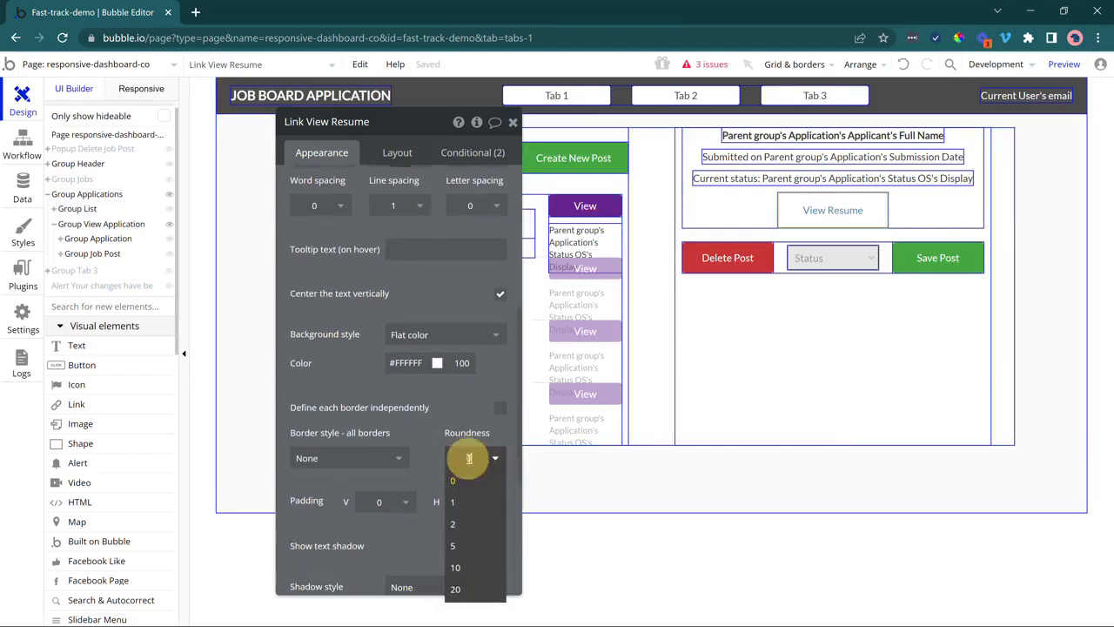
Round the View Resume link's corners to 5 and select the application details group.
click(470, 545)
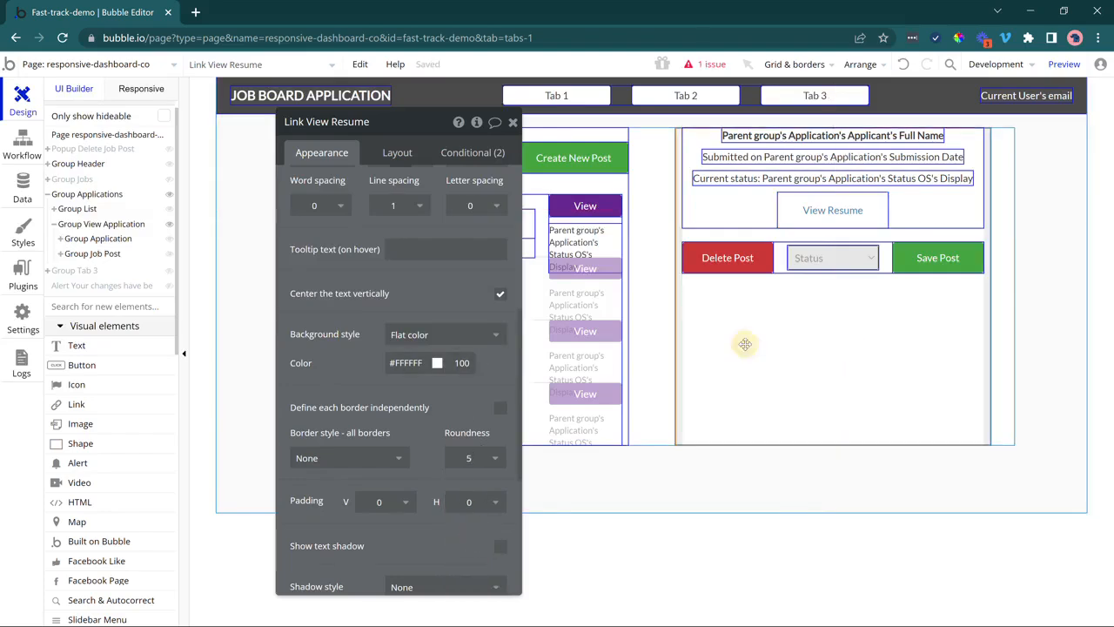
click(838, 299)
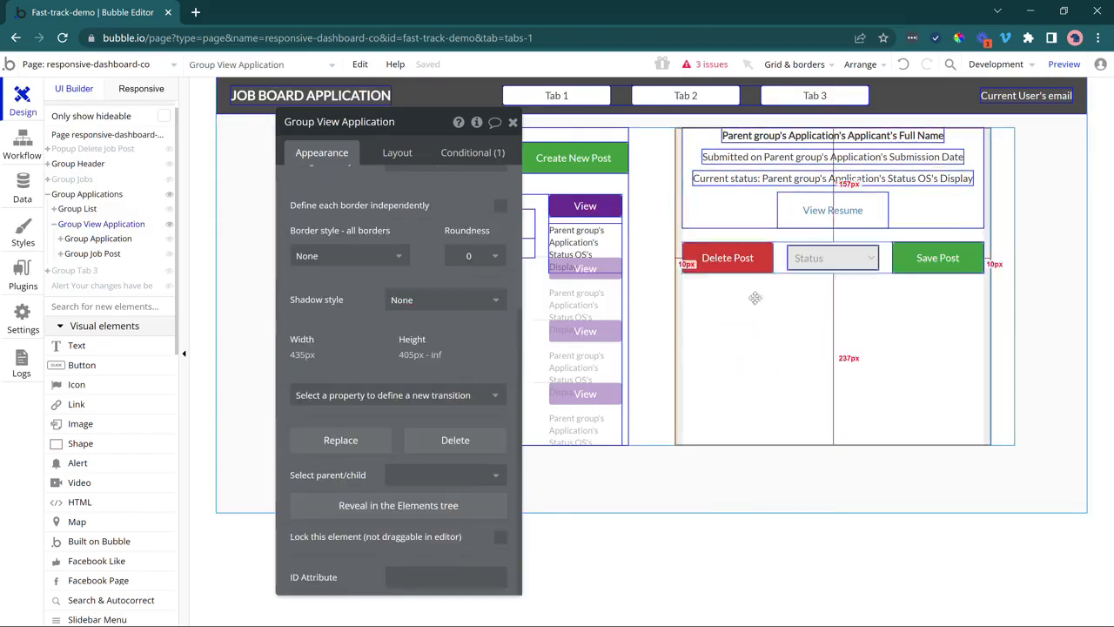
scroll(427, 303, up, 2)
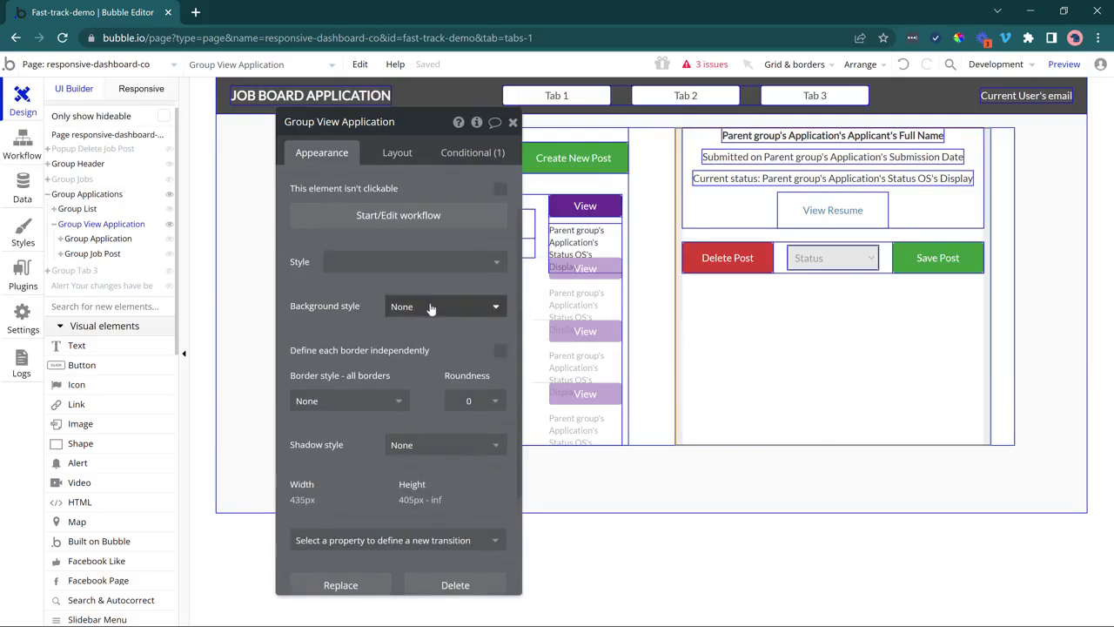
Give Group View Application a flat #F7F7F7 light grey background.
click(430, 306)
click(430, 347)
click(412, 336)
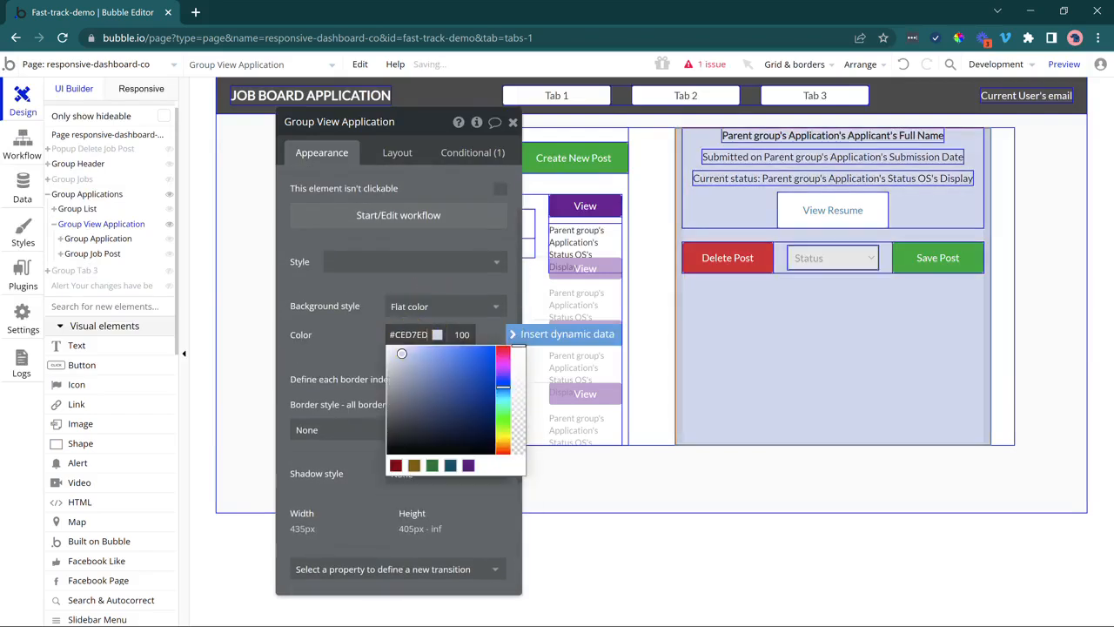
click(388, 356)
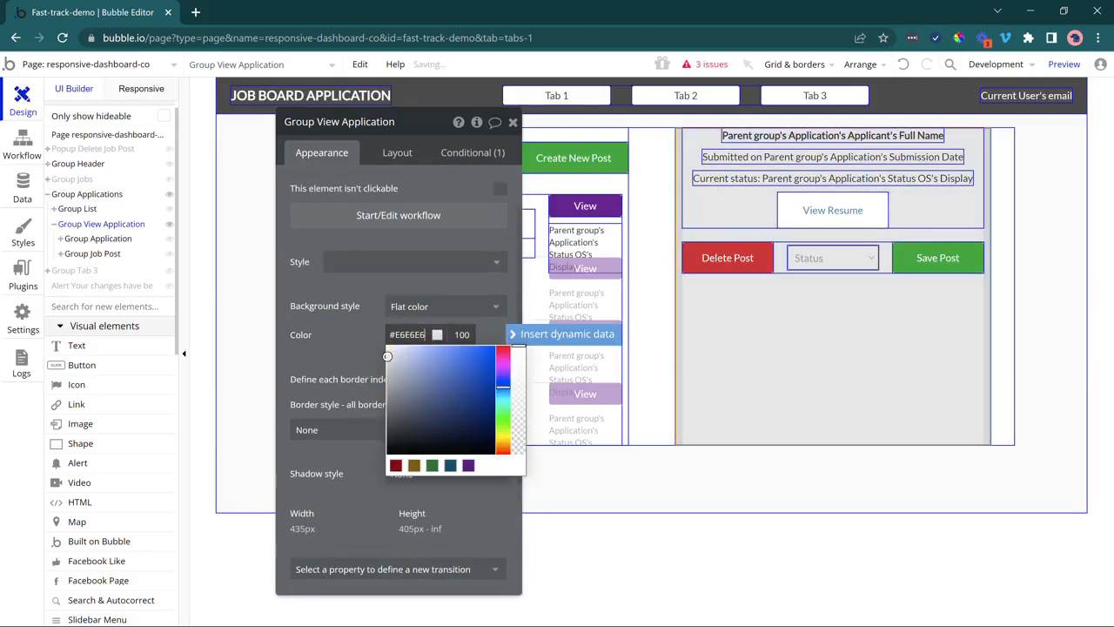
drag(388, 356, 381, 348)
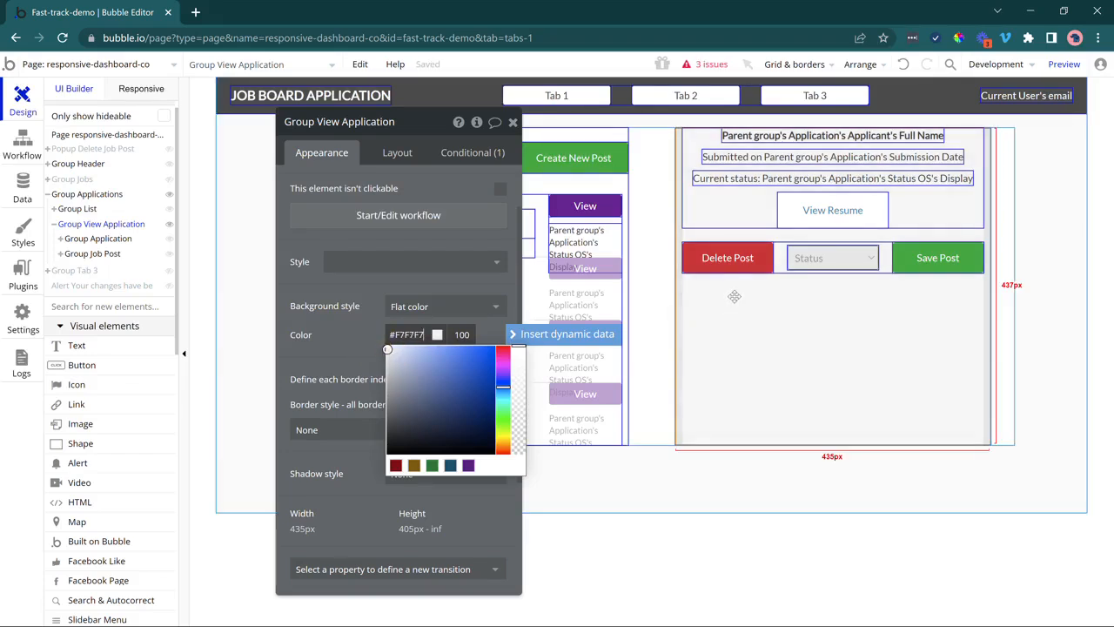
click(1080, 244)
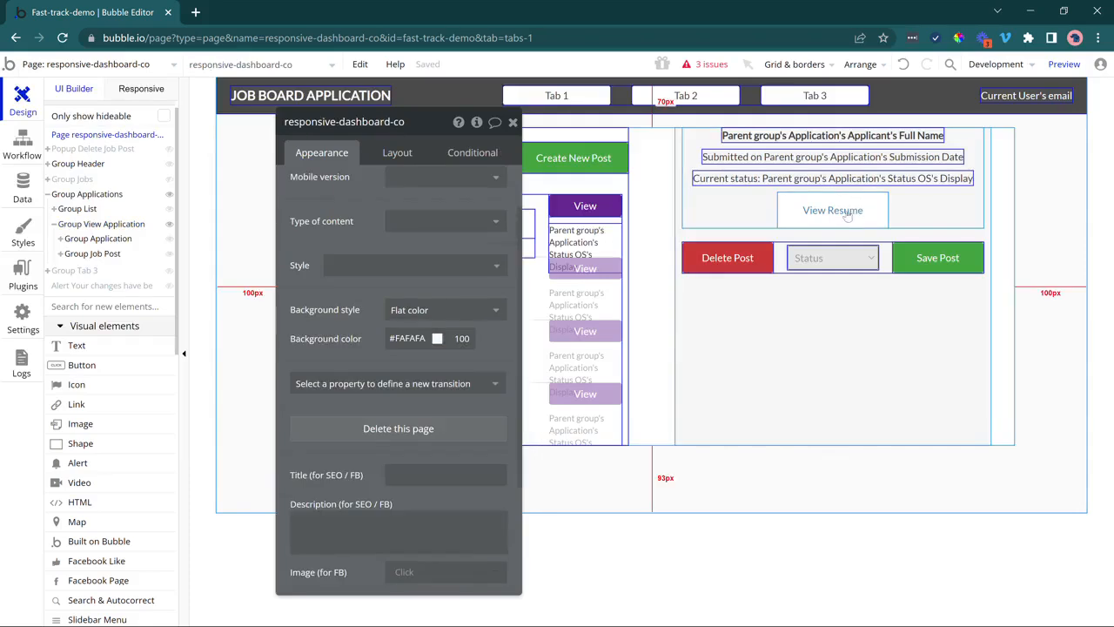
Make the View Resume link bold, 125 px wide with 50 px minimum height, opening in a new tab.
click(844, 211)
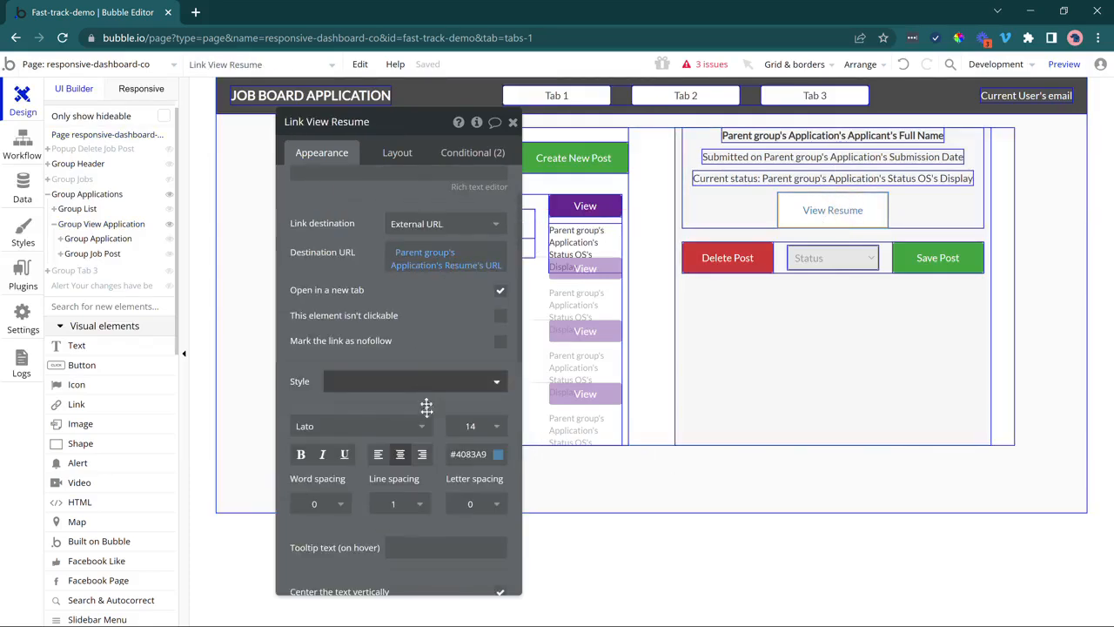
click(303, 455)
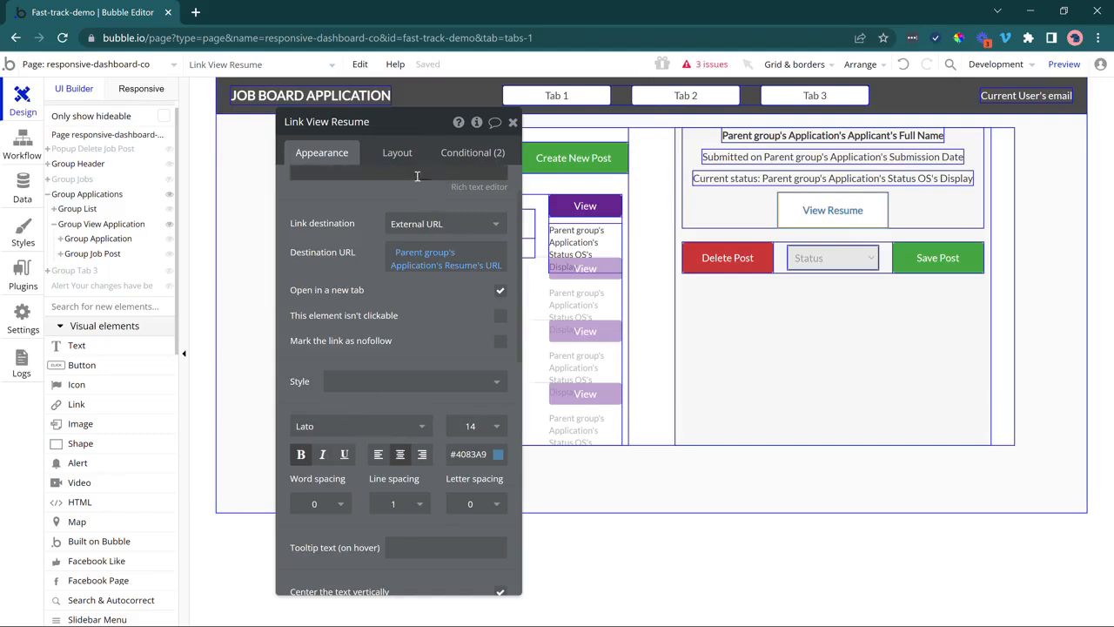
click(399, 154)
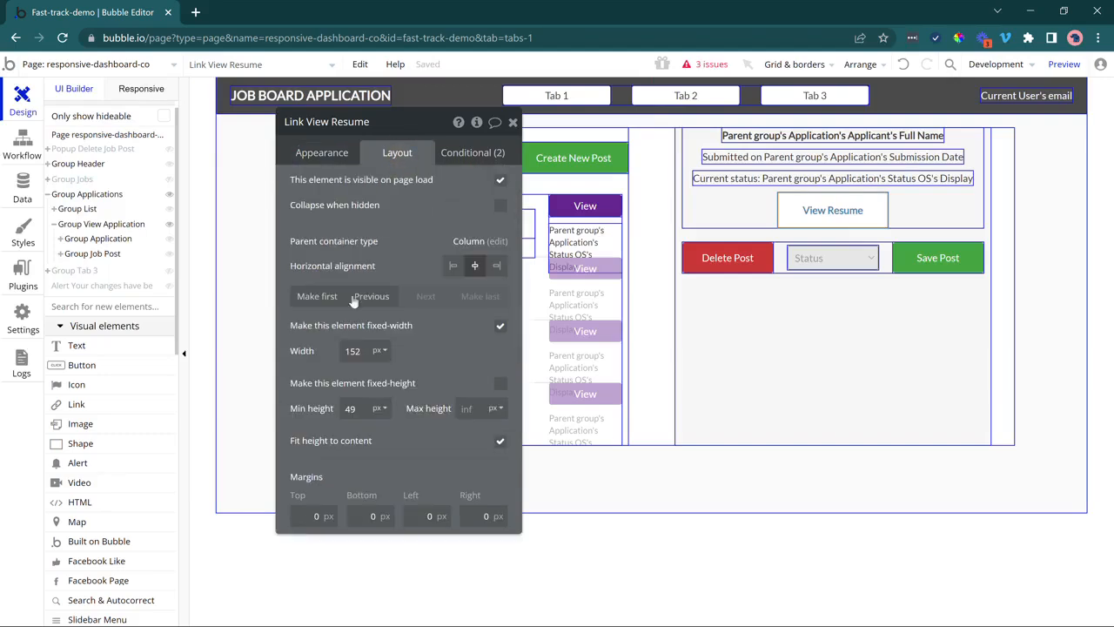
double_click(348, 353)
text(125)
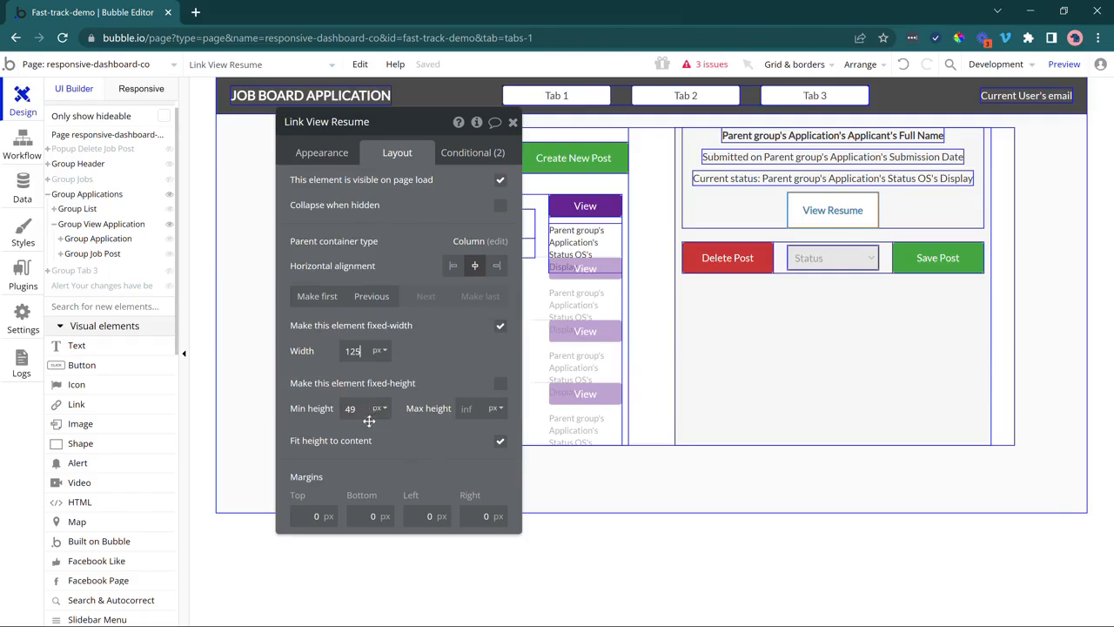
click(331, 408)
click(392, 447)
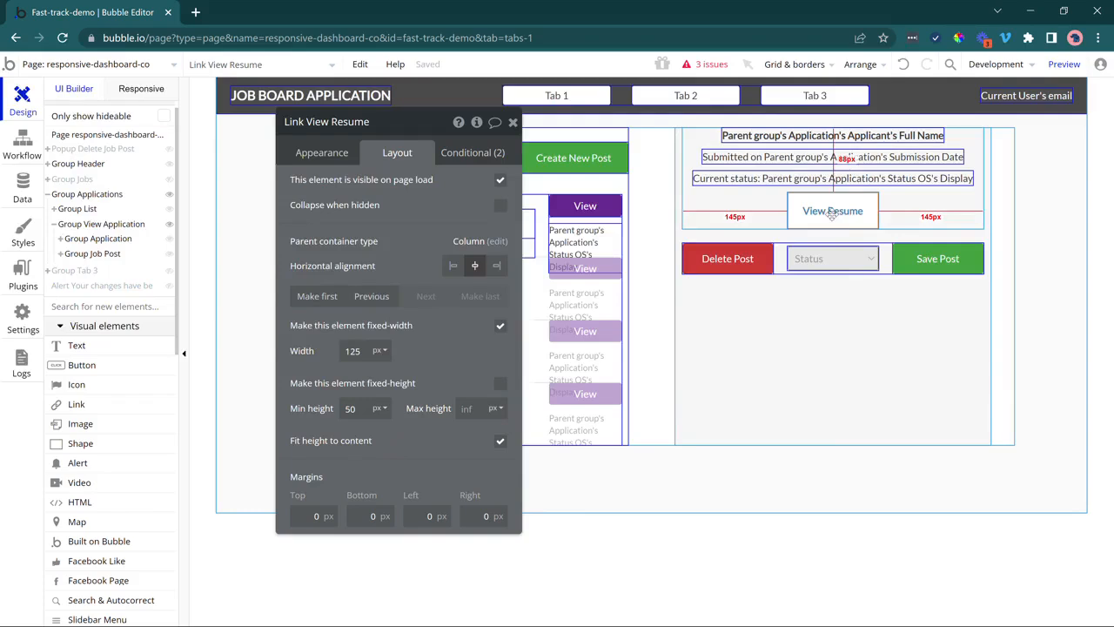
click(320, 160)
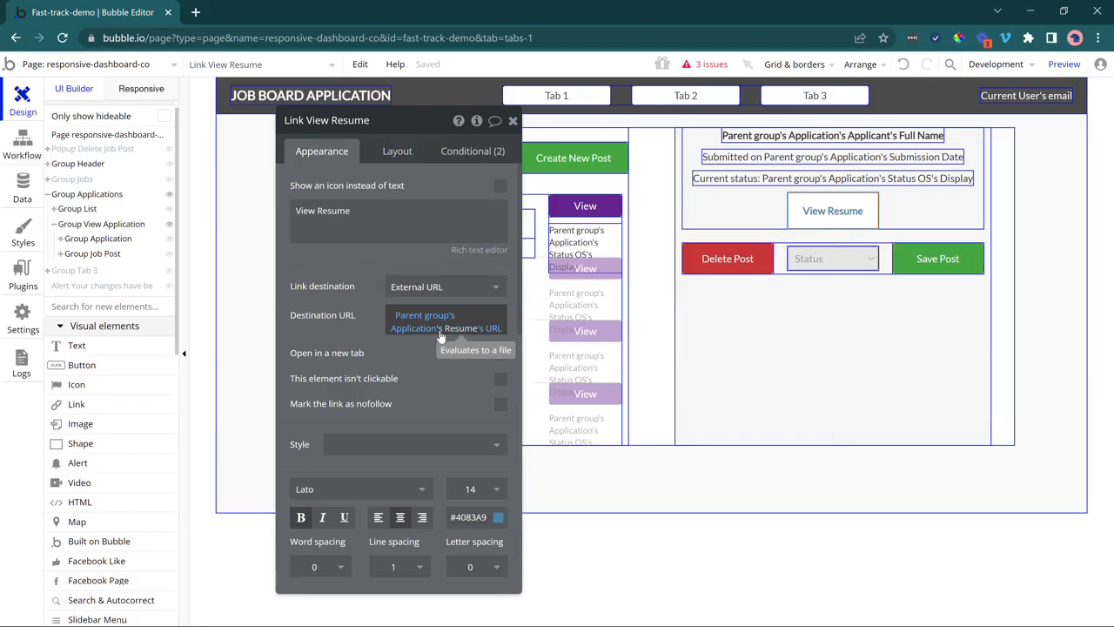
click(501, 352)
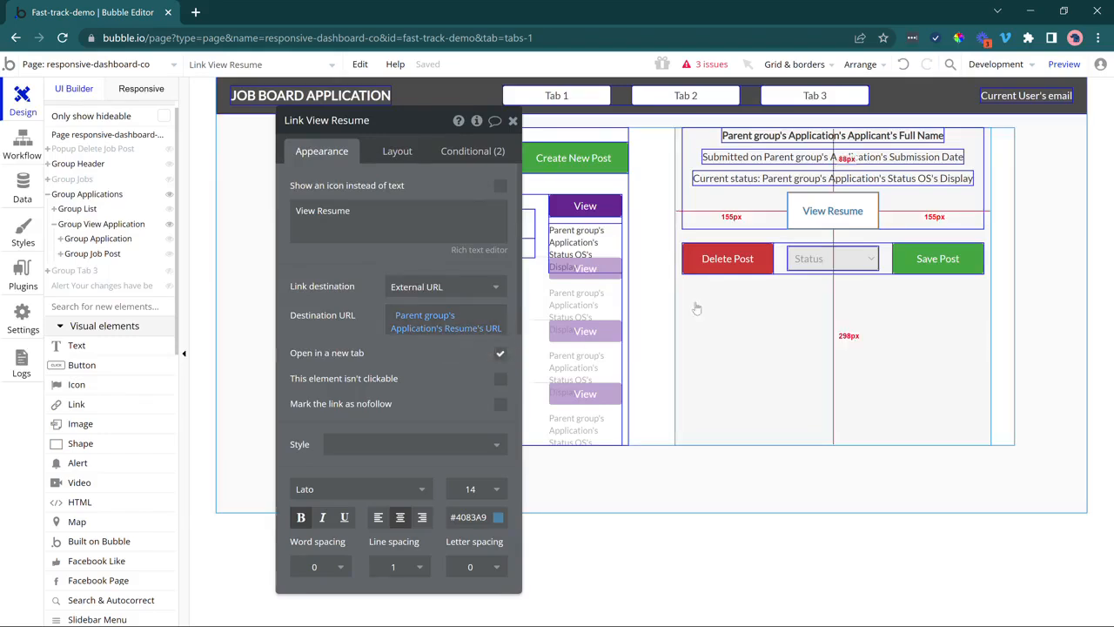
Relabel the Delete Post and Save Post buttons as Mark as Rejected and Mark as Hired.
click(751, 268)
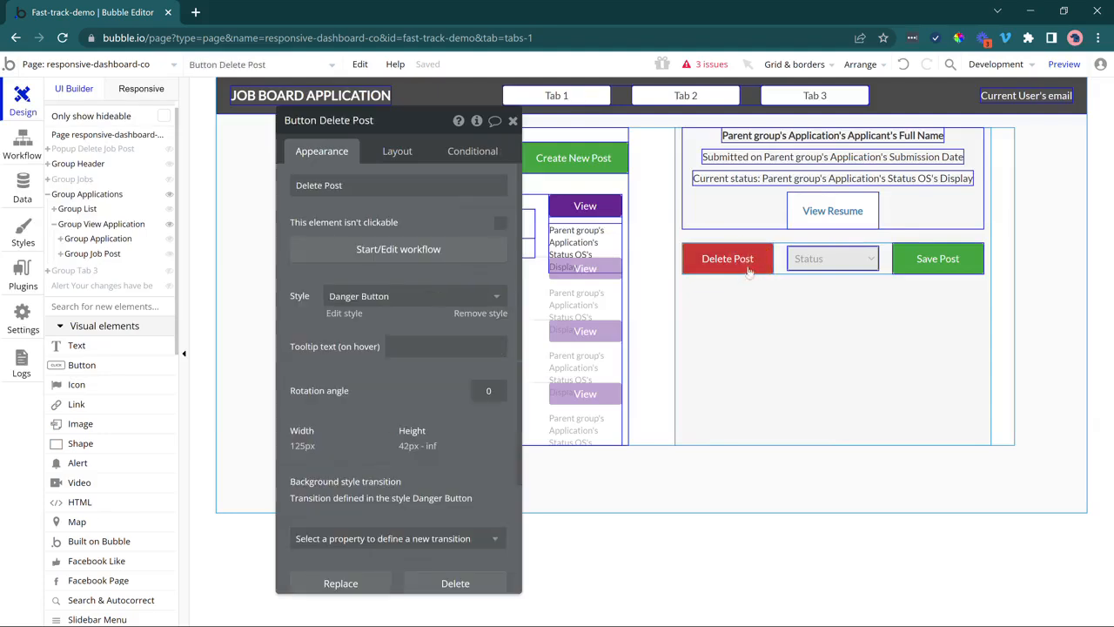
triple_click(447, 191)
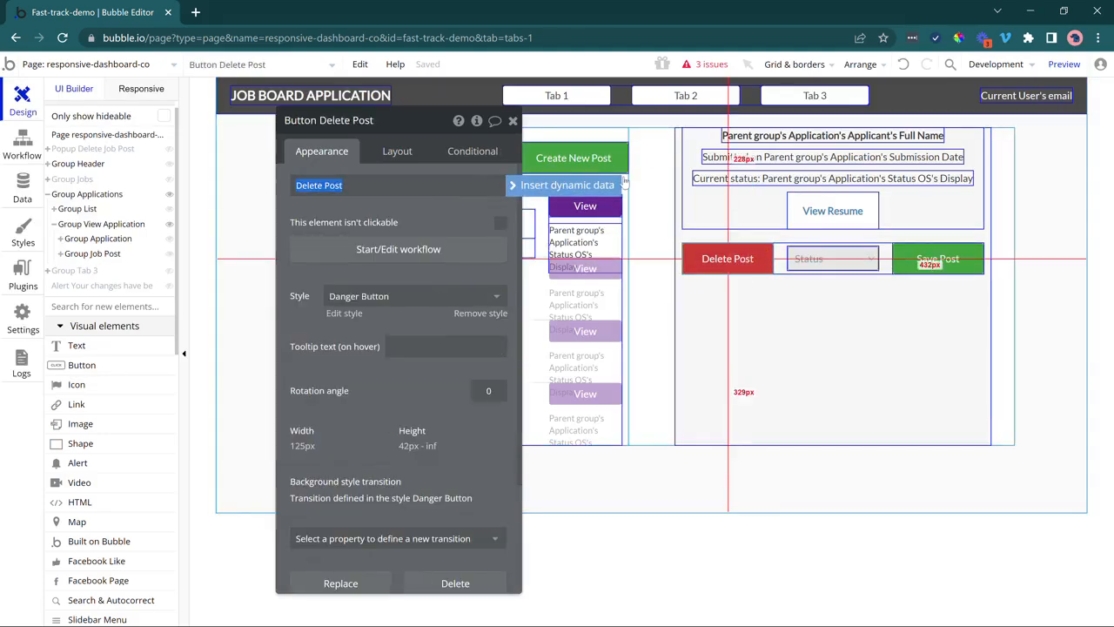
text(Mark as Rejected)
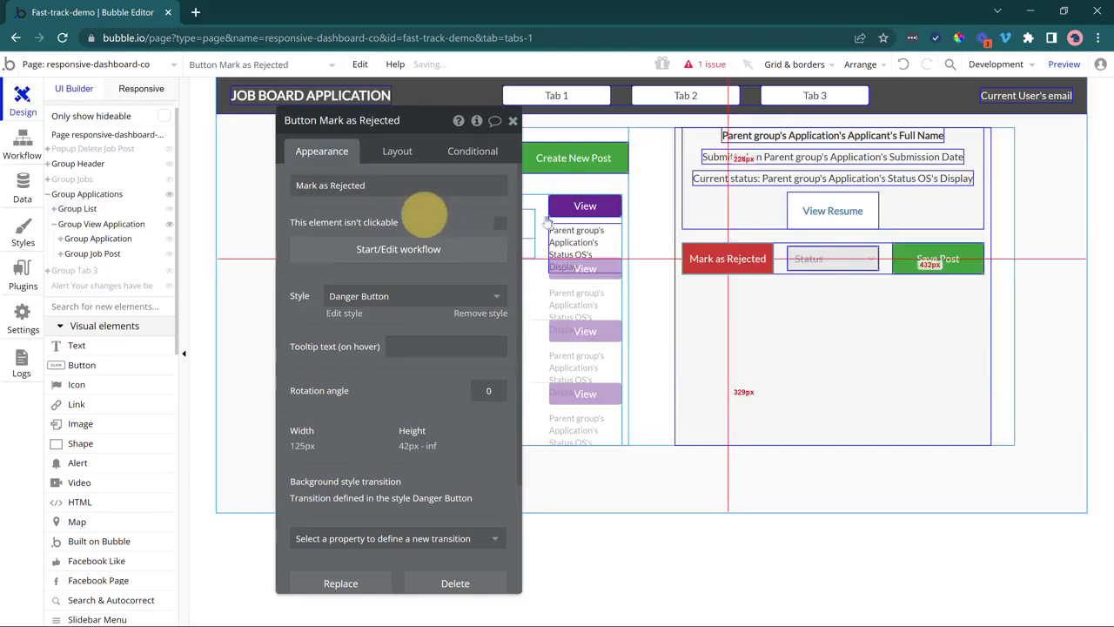
click(927, 267)
triple_click(424, 185)
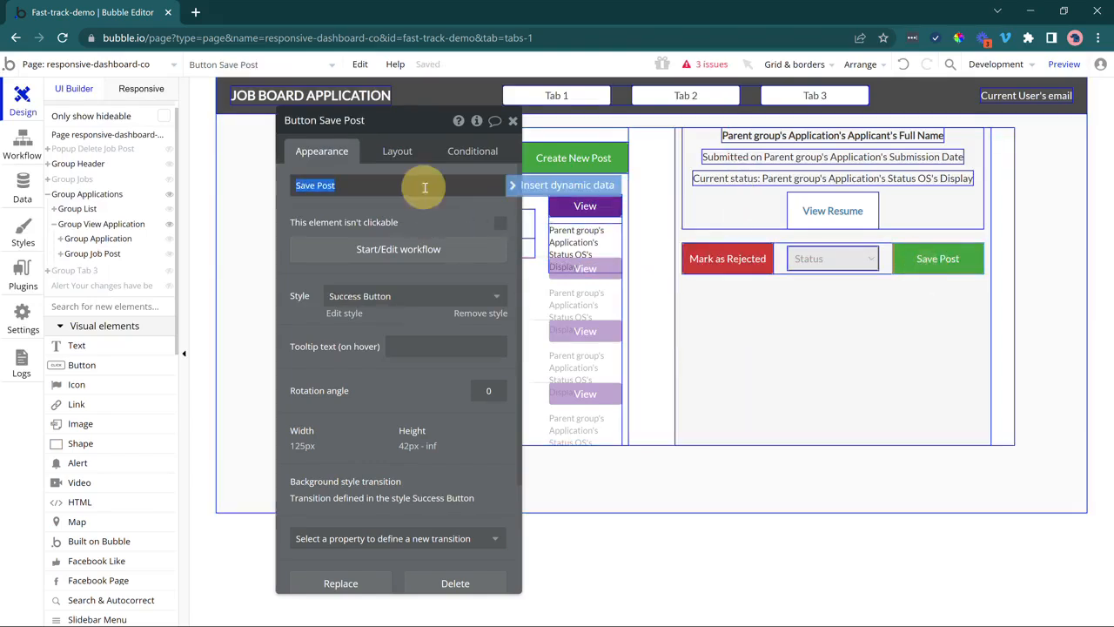
text(Mark as Hired)
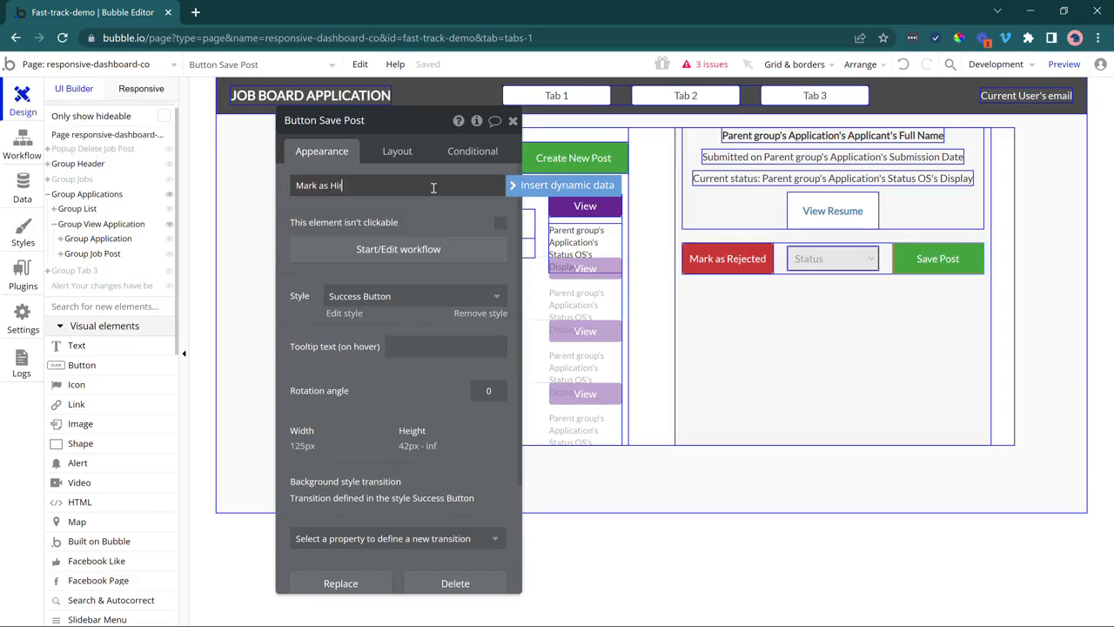
Delete the Status dropdown and paste a Mark as Hired copy renamed Mark as Interviewing.
click(855, 259)
key(Delete)
click(908, 259)
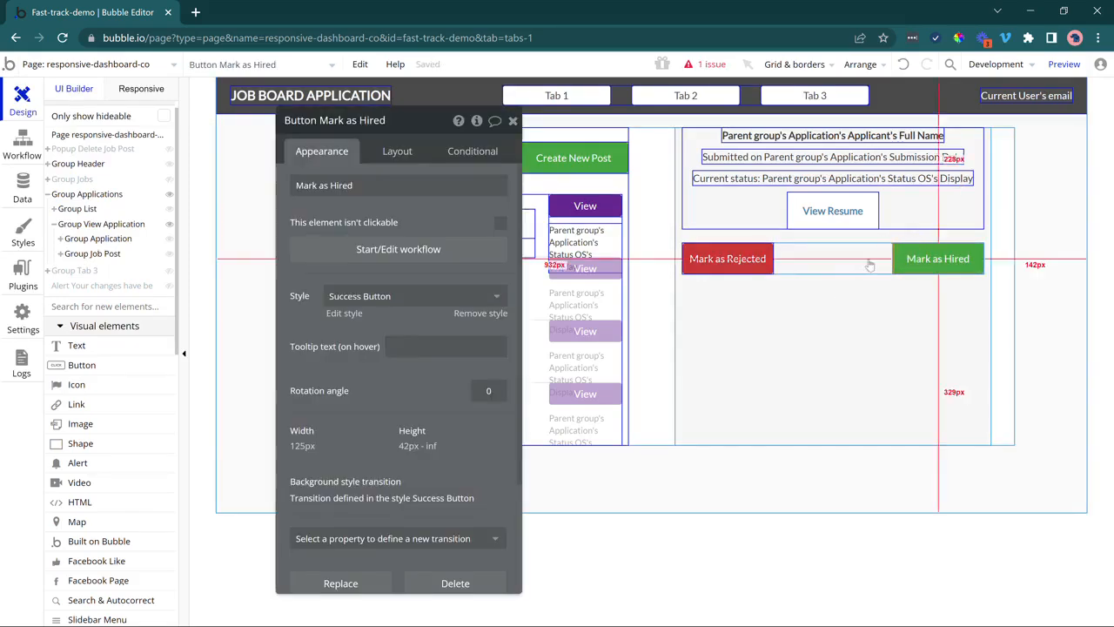
click(863, 260)
key(ctrl+v)
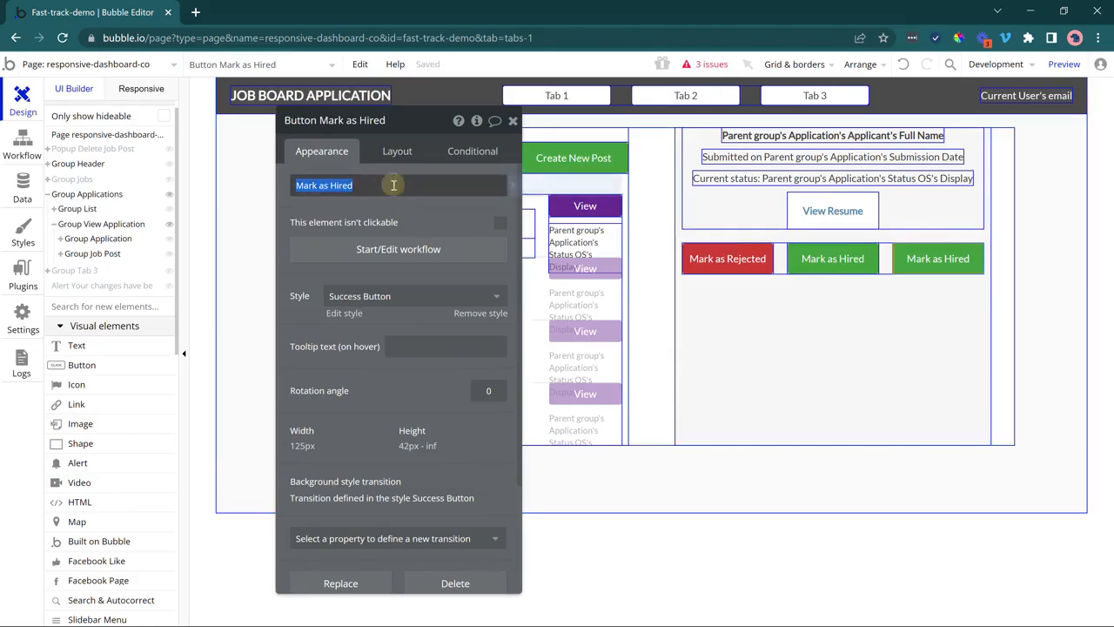
text(Mar)
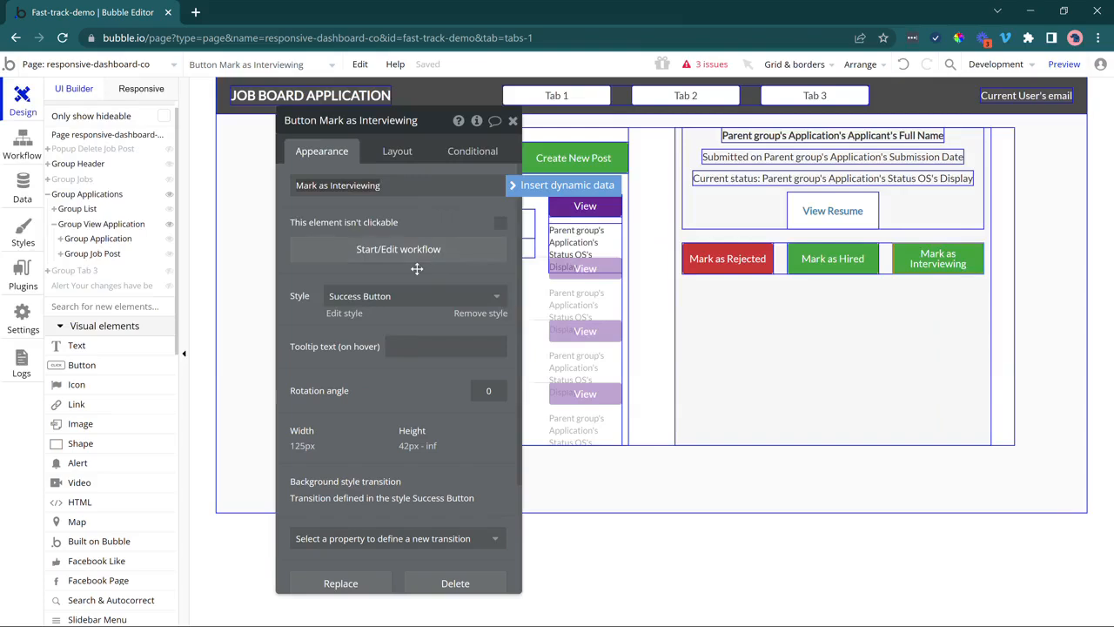
Move Mark as Interviewing one place earlier and try the Transparent Button style on it.
click(396, 151)
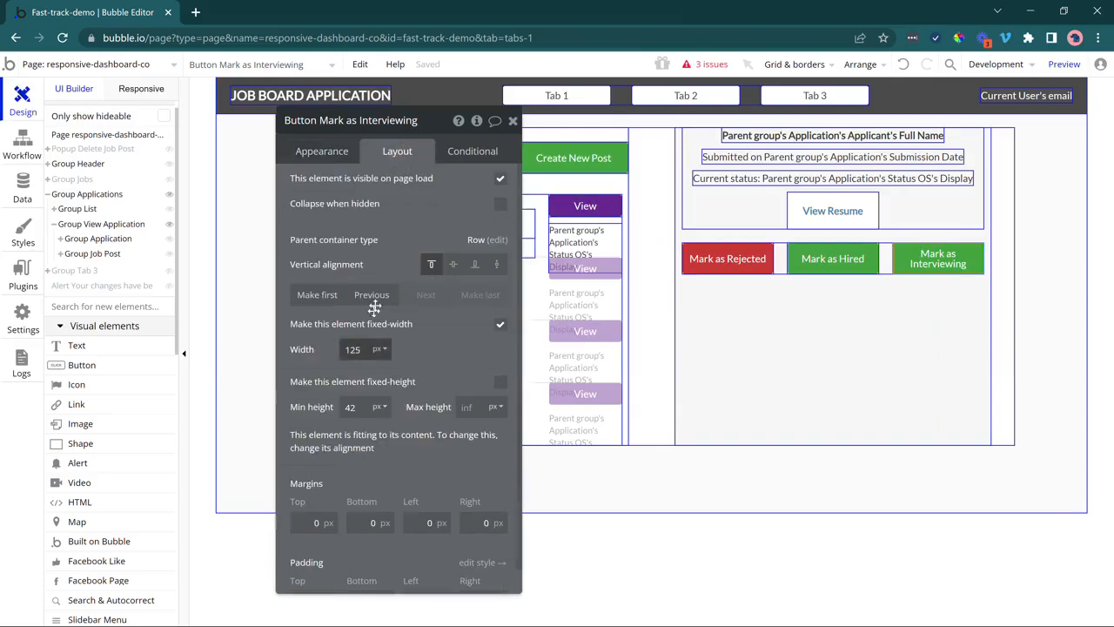
click(372, 296)
click(322, 150)
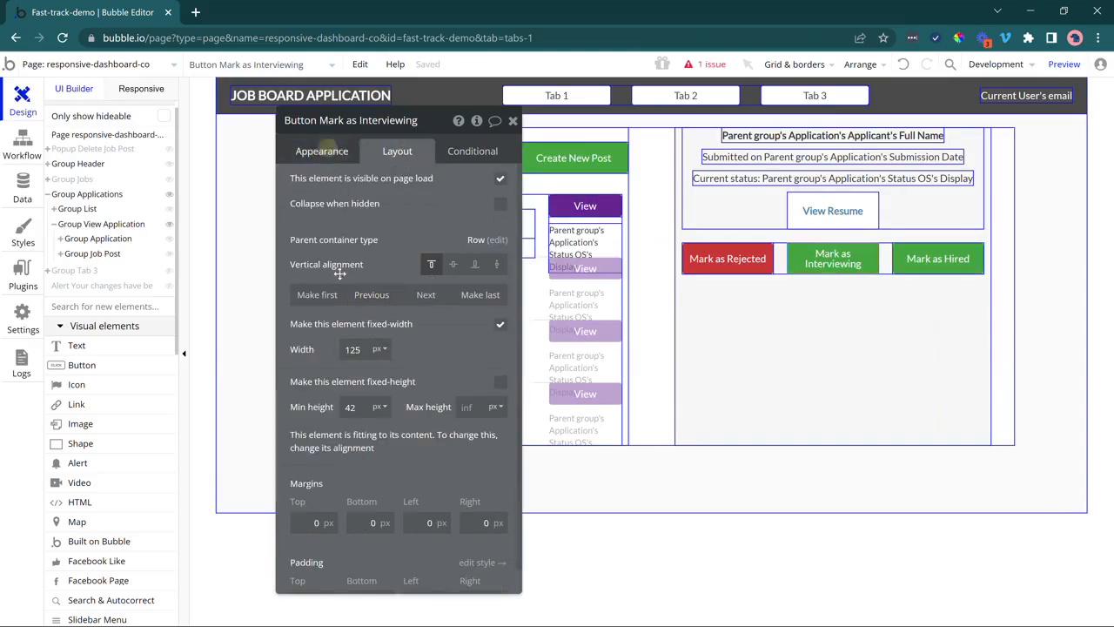
click(361, 295)
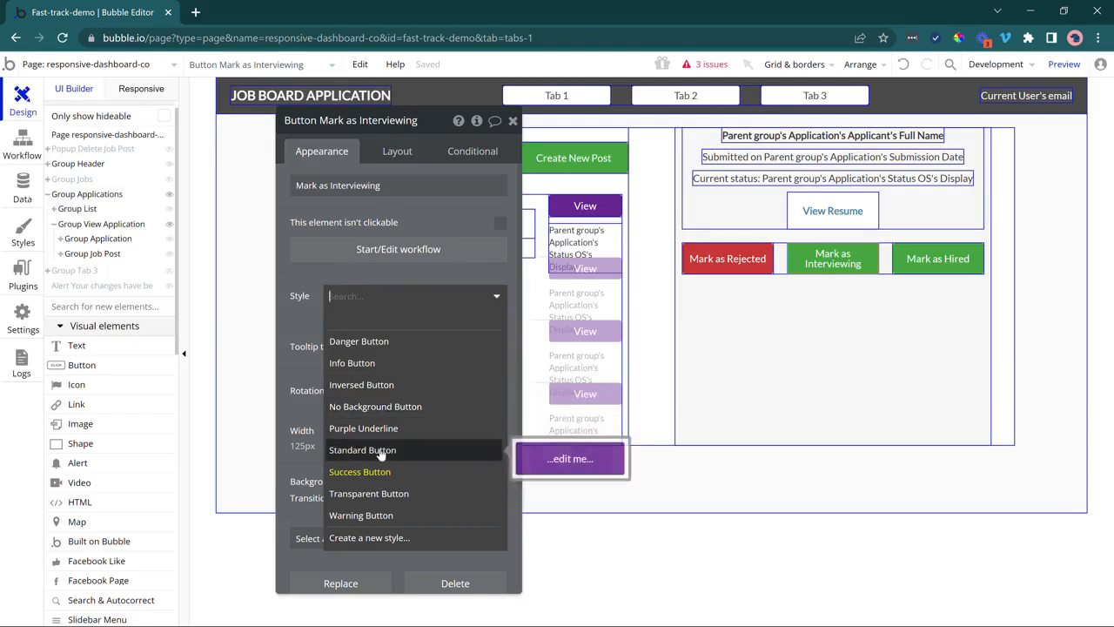
click(369, 493)
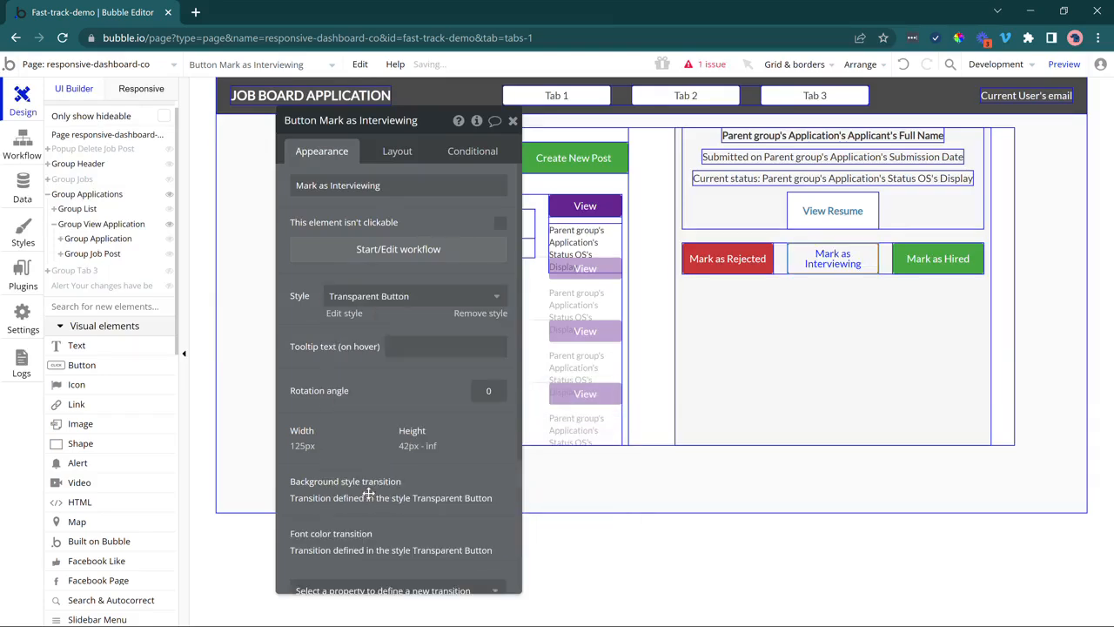
Reapply the Success Button style to Mark as Interviewing, then detach it from the style.
click(850, 346)
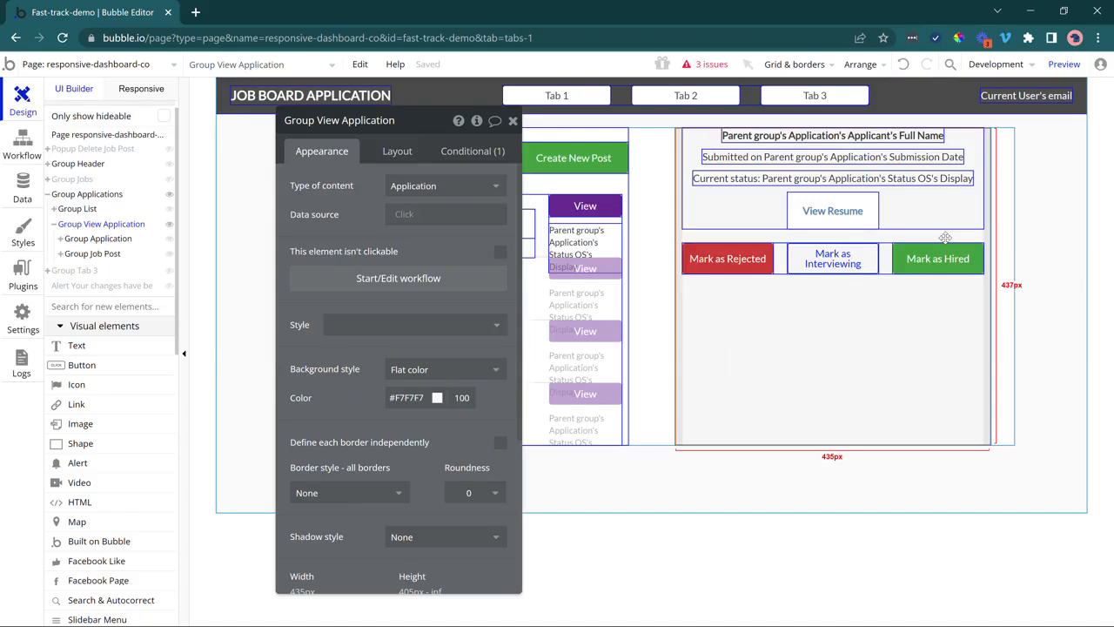
click(810, 253)
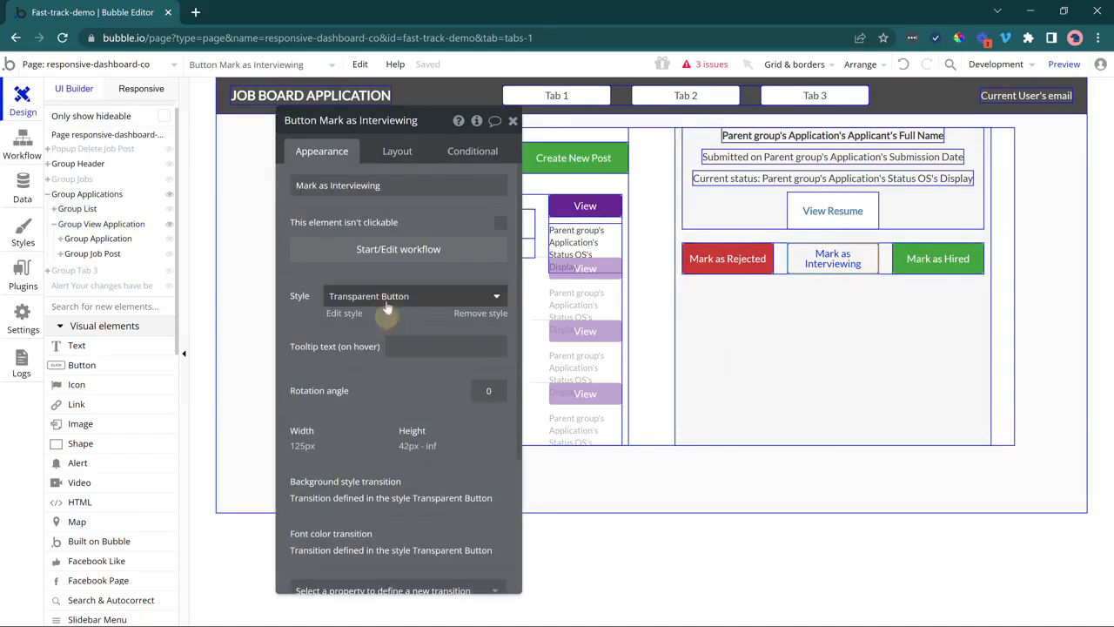
click(418, 296)
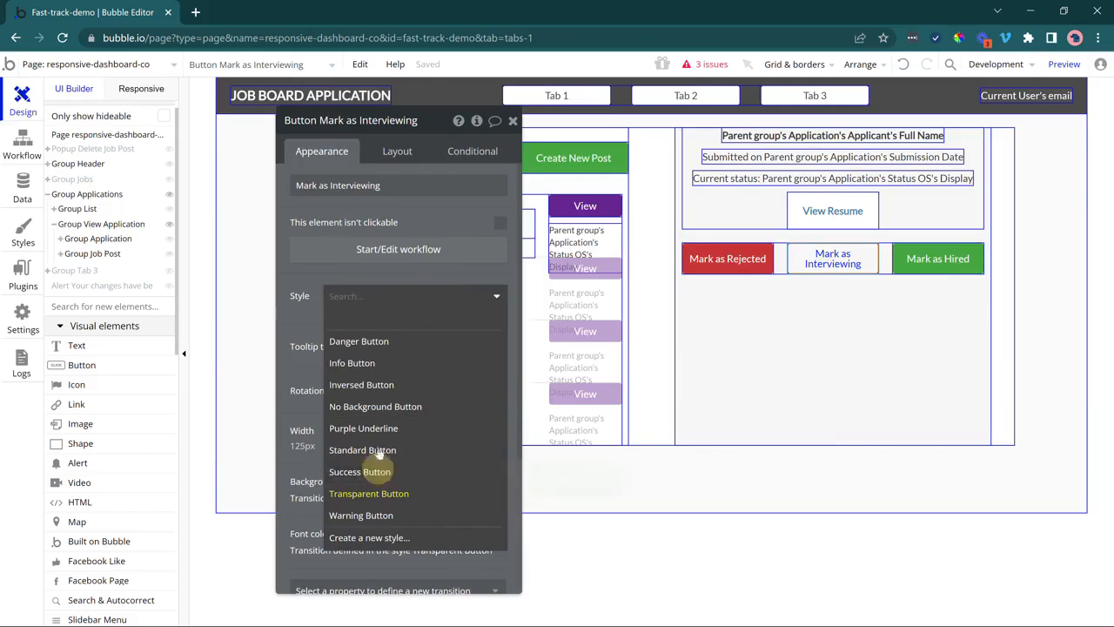
click(448, 468)
click(464, 313)
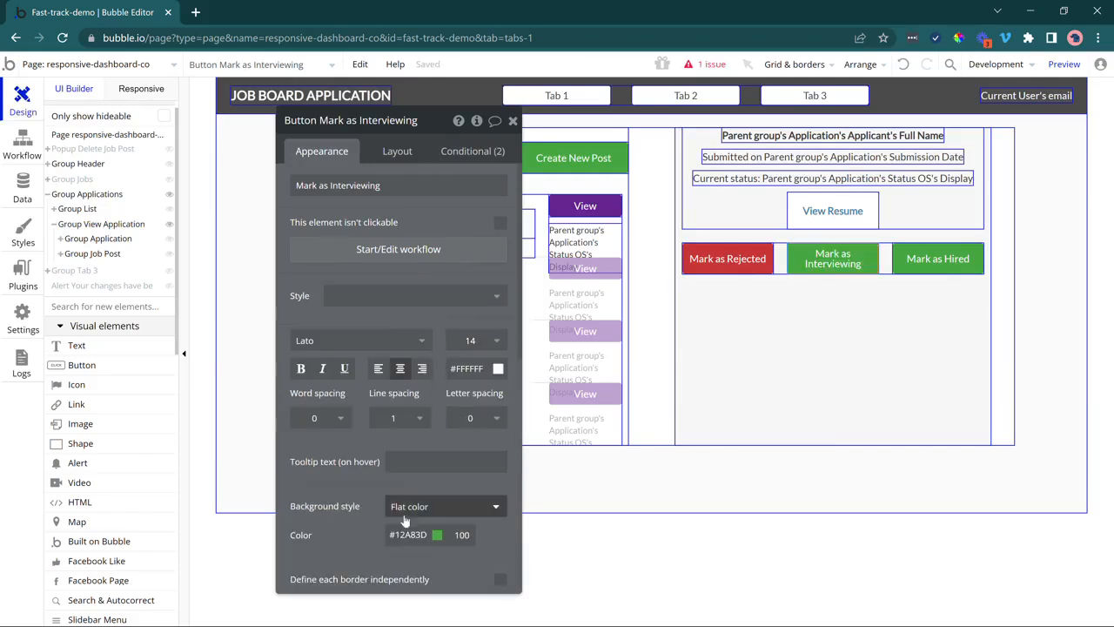
Set the Mark as Interviewing background to blue #1E86BA and close the property editor.
scroll(405, 487, down, 2)
click(407, 389)
click(503, 448)
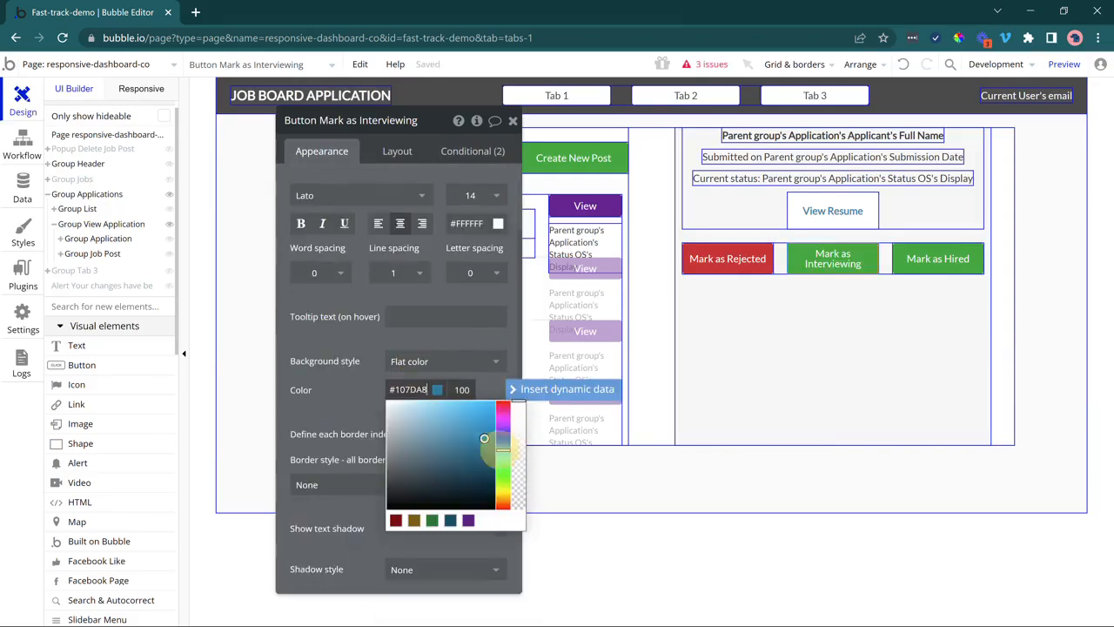
click(478, 431)
click(477, 430)
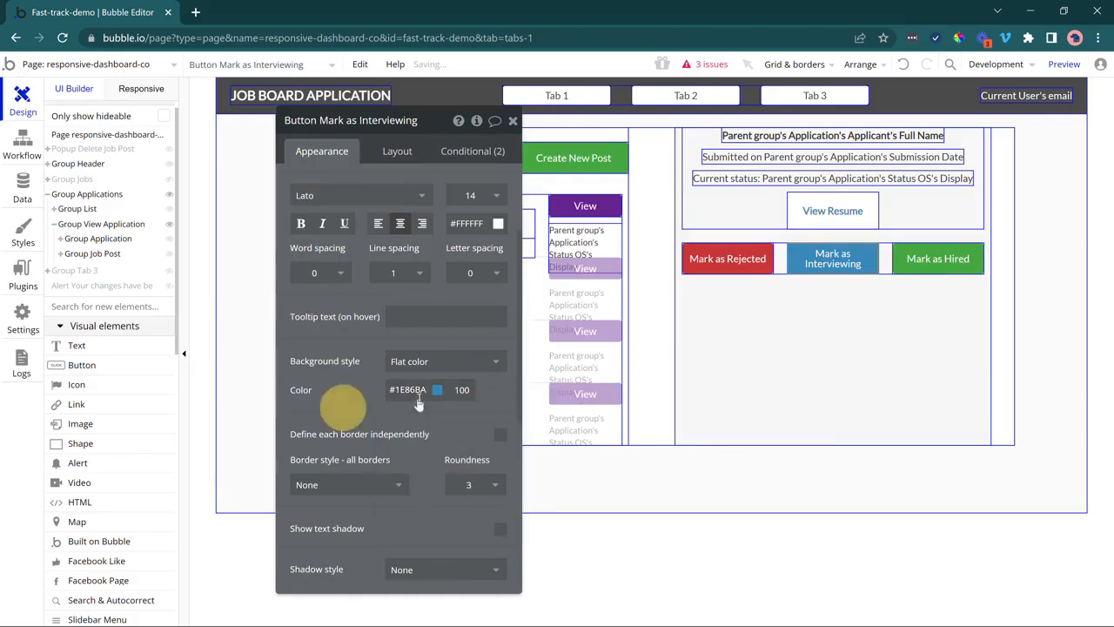
click(344, 407)
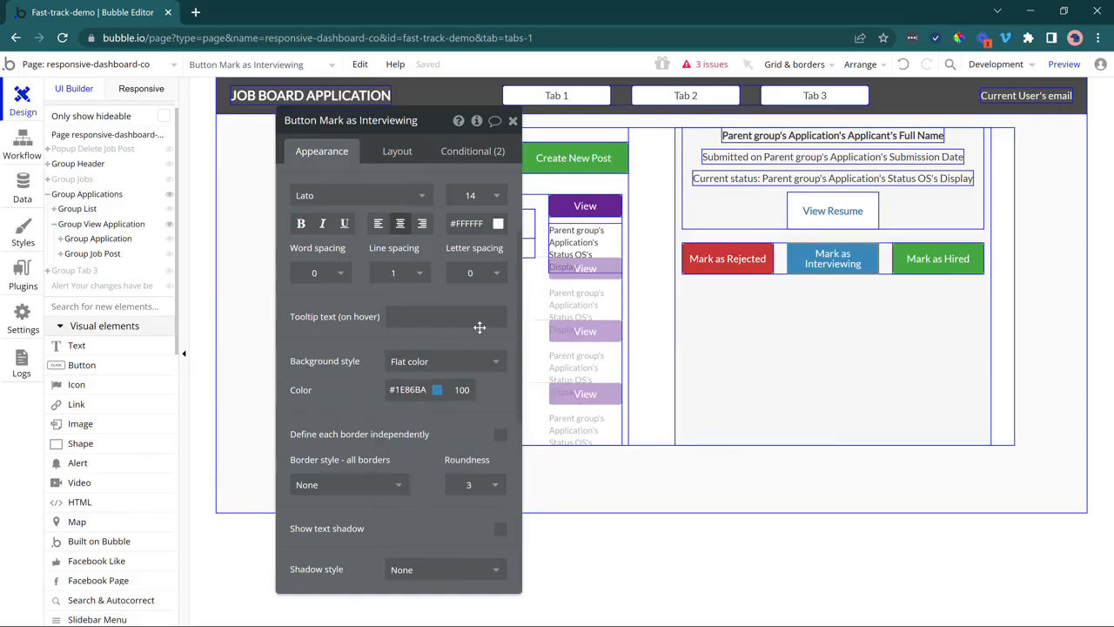
click(750, 262)
click(914, 263)
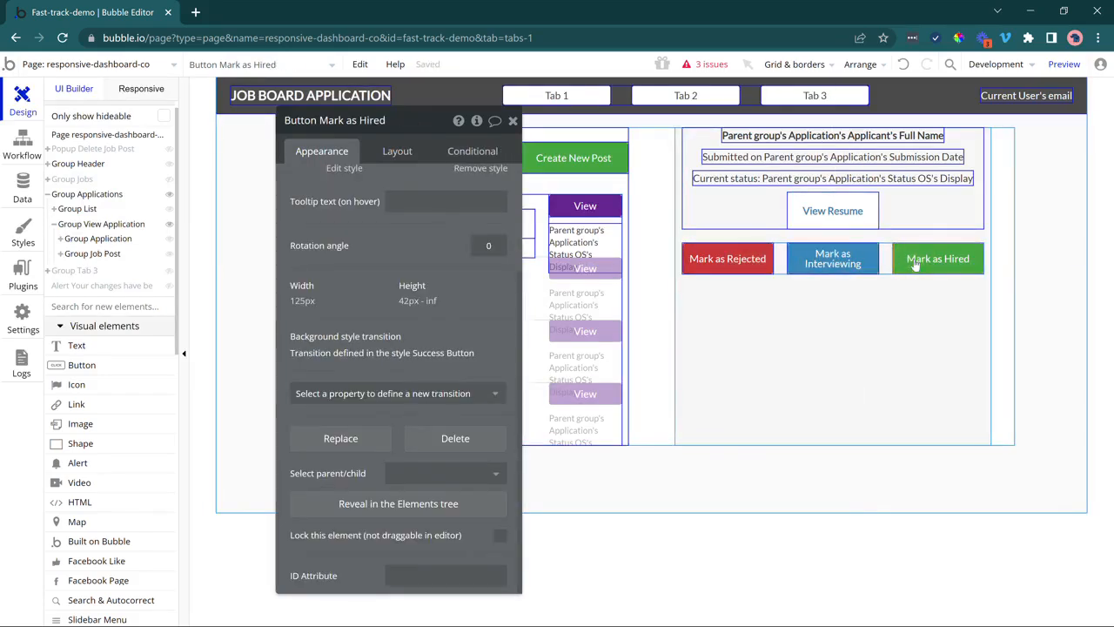
click(513, 120)
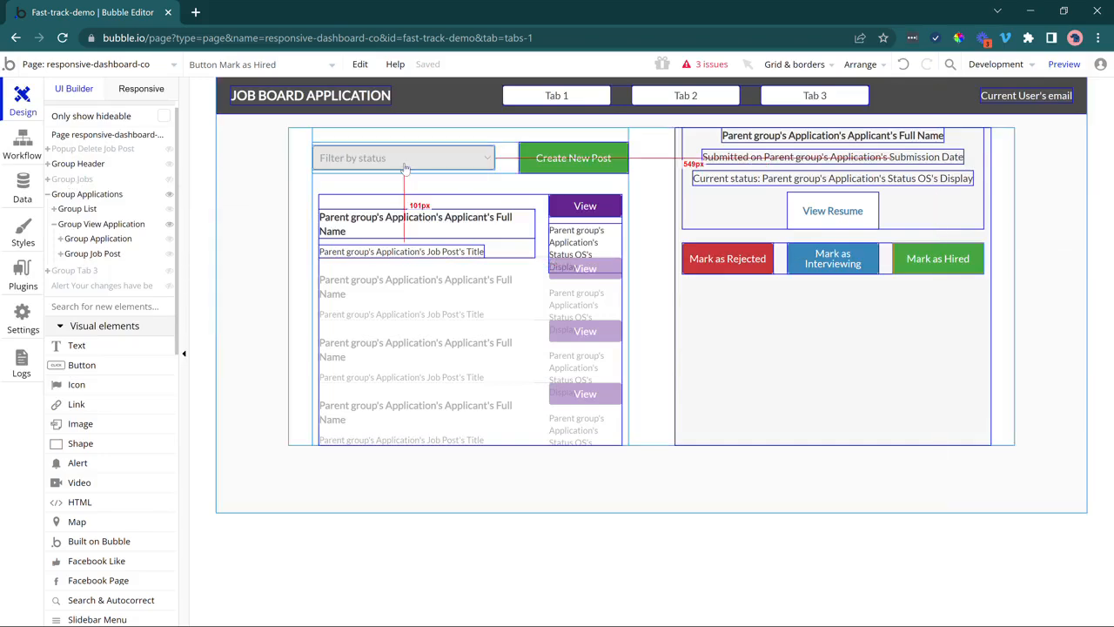
click(169, 179)
scroll(522, 305, down, 1)
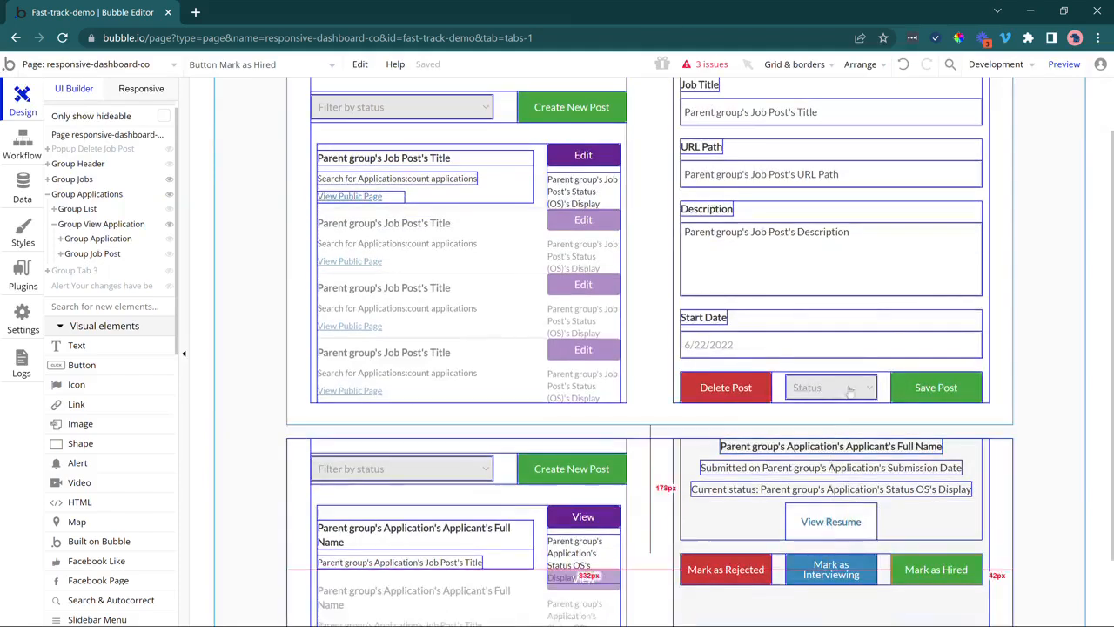
click(843, 387)
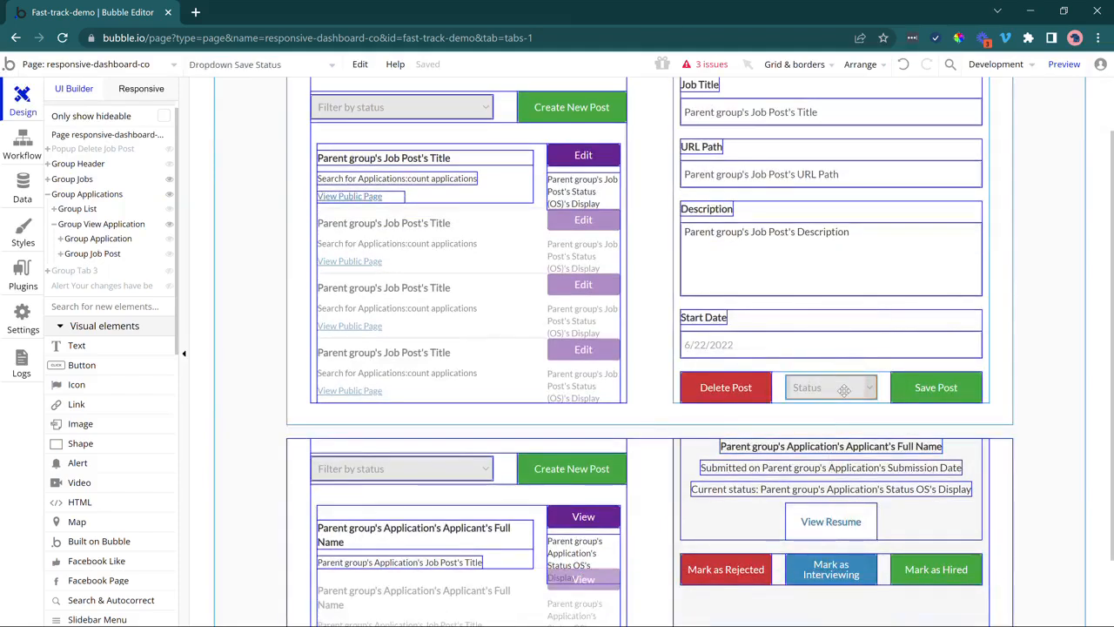
click(170, 180)
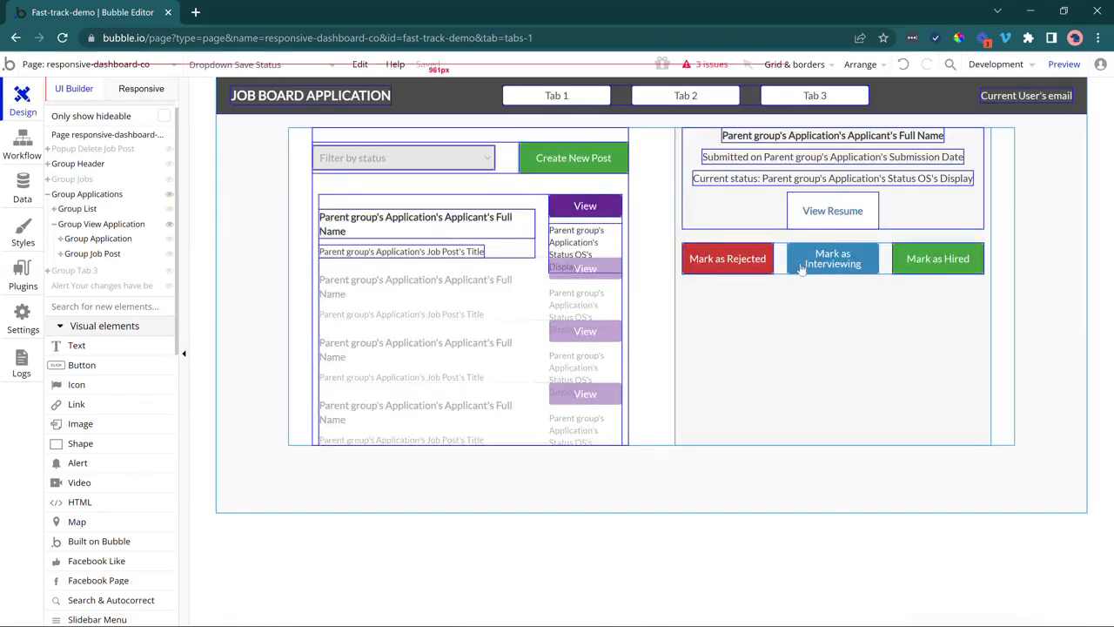
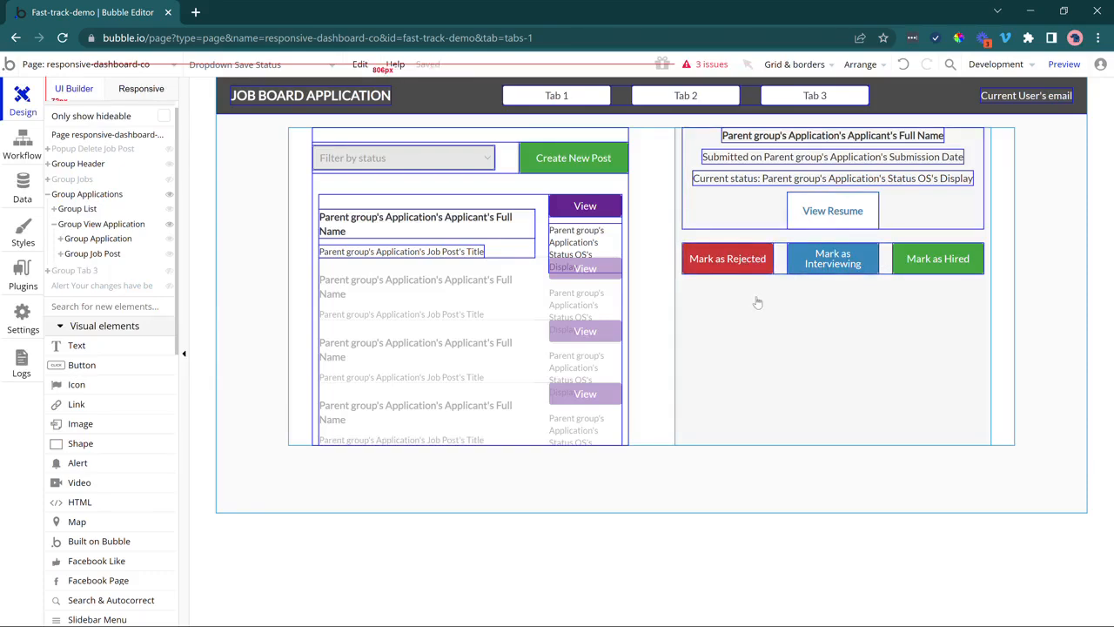
Change the View Resume link's minimum height from 50 px to 40 px.
double_click(825, 225)
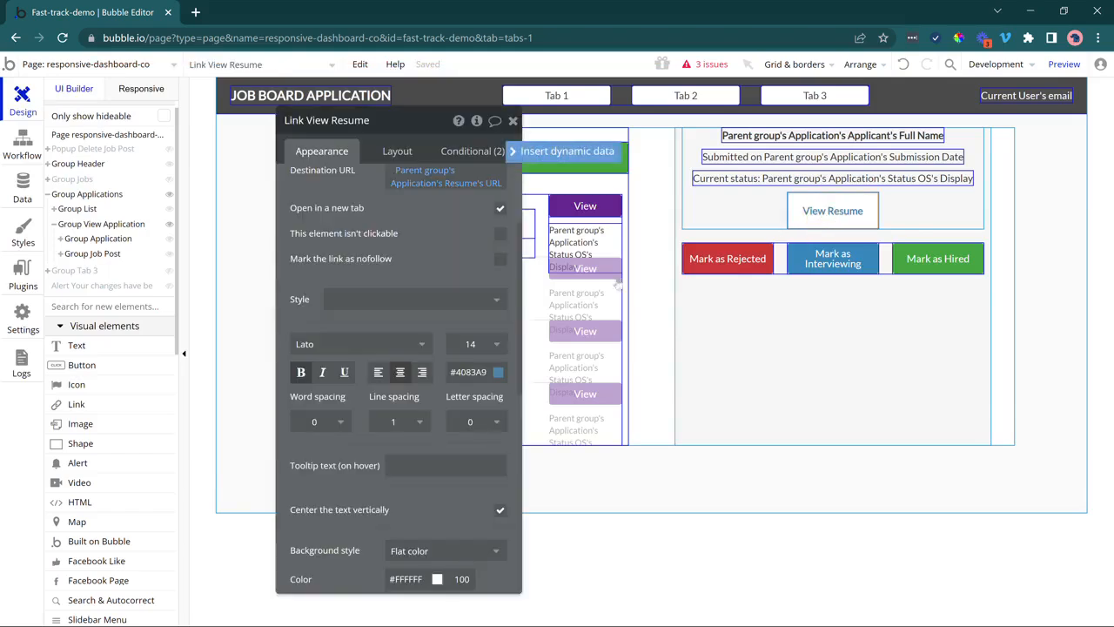
click(397, 151)
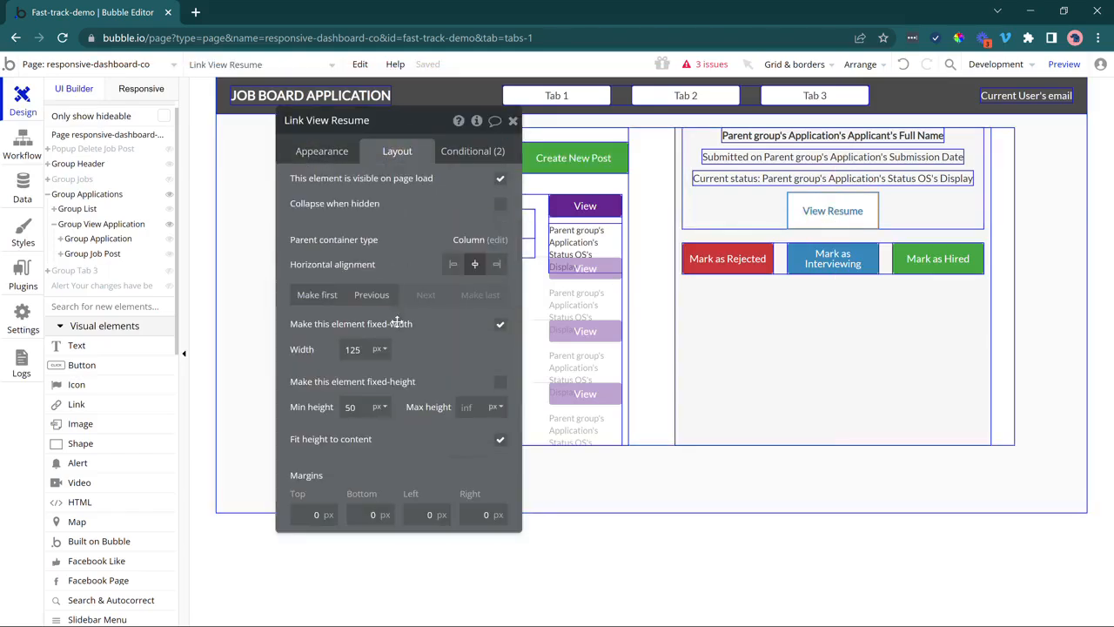
double_click(352, 407)
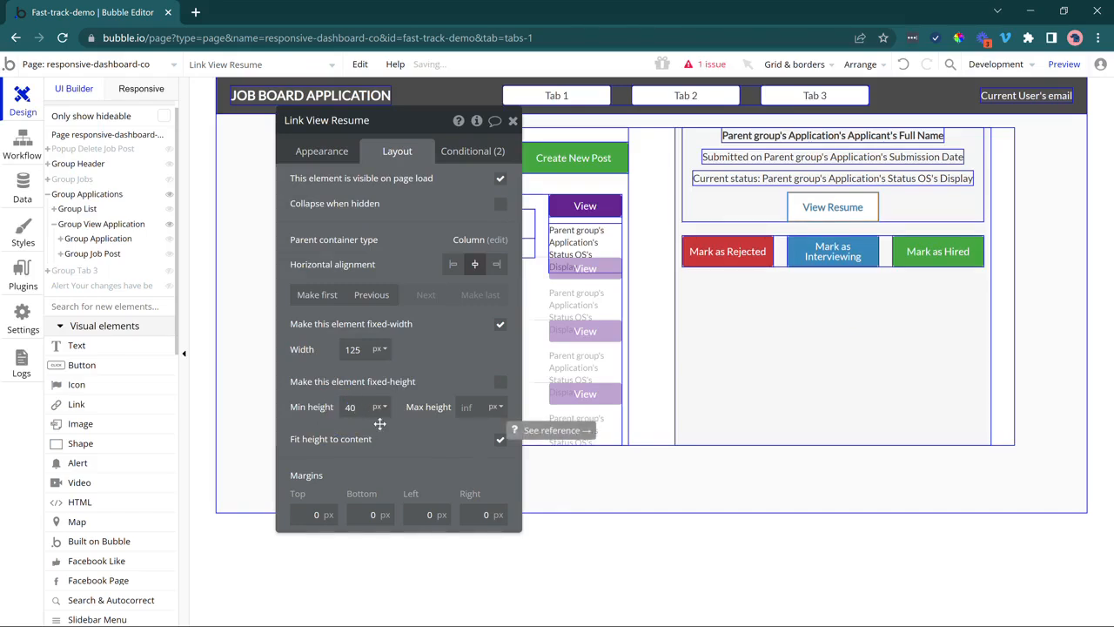
drag(400, 224, 402, 270)
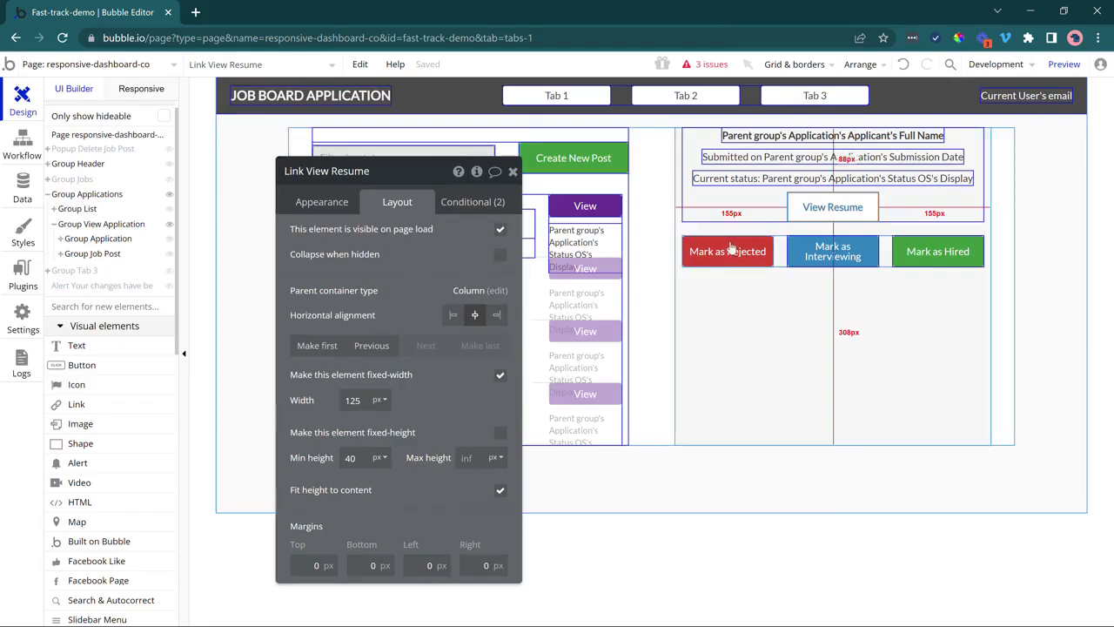
scroll(140, 485, down, 5)
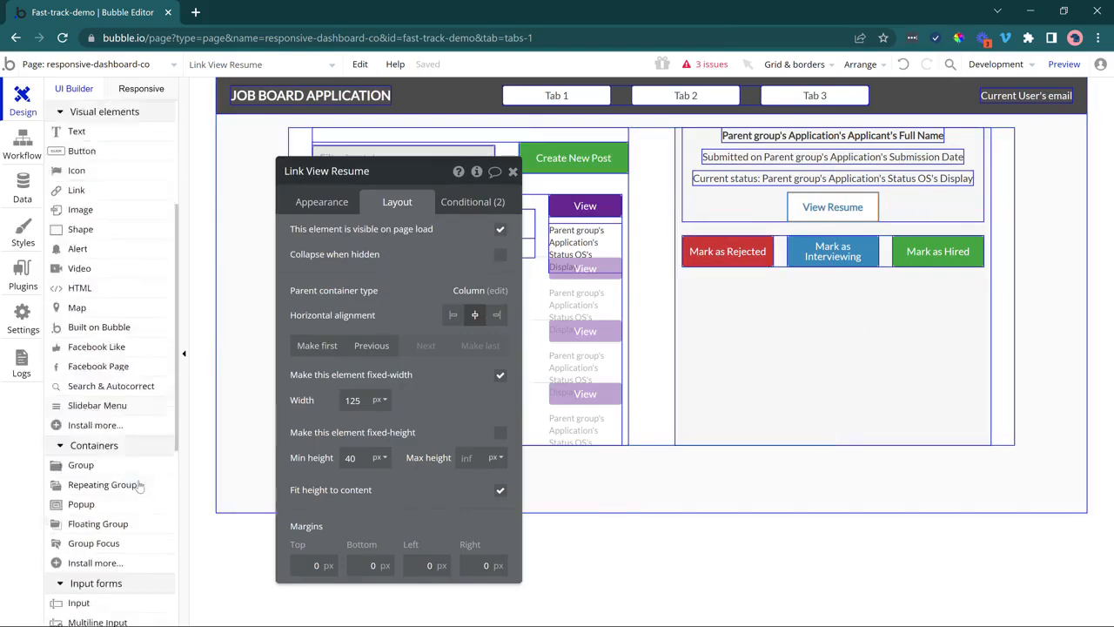
scroll(139, 484, down, 2)
Draw a multiline input above the status buttons and move it into the details column.
click(127, 549)
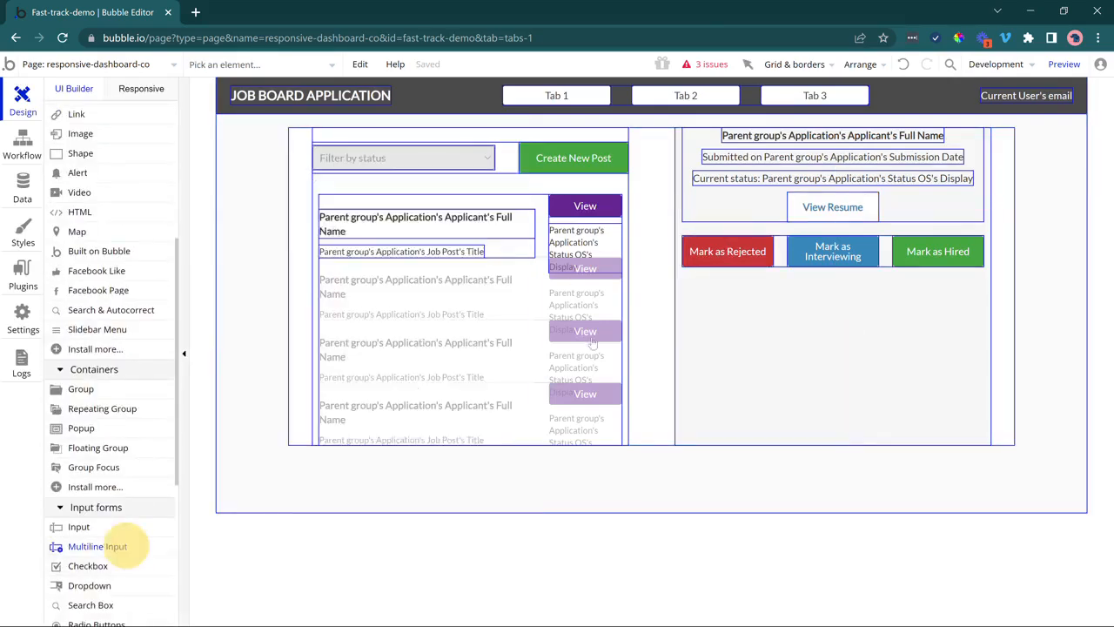
mouse_move(685, 187)
mouse_down()
mouse_move(942, 228)
mouse_move(975, 253)
mouse_move(977, 242)
mouse_up()
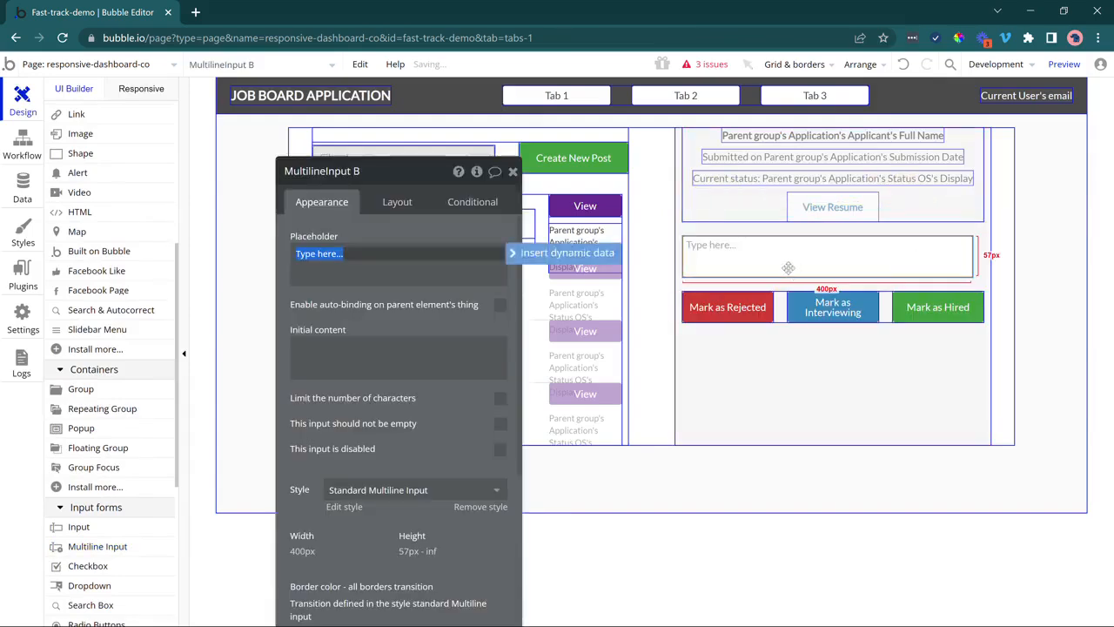
drag(787, 261, 799, 202)
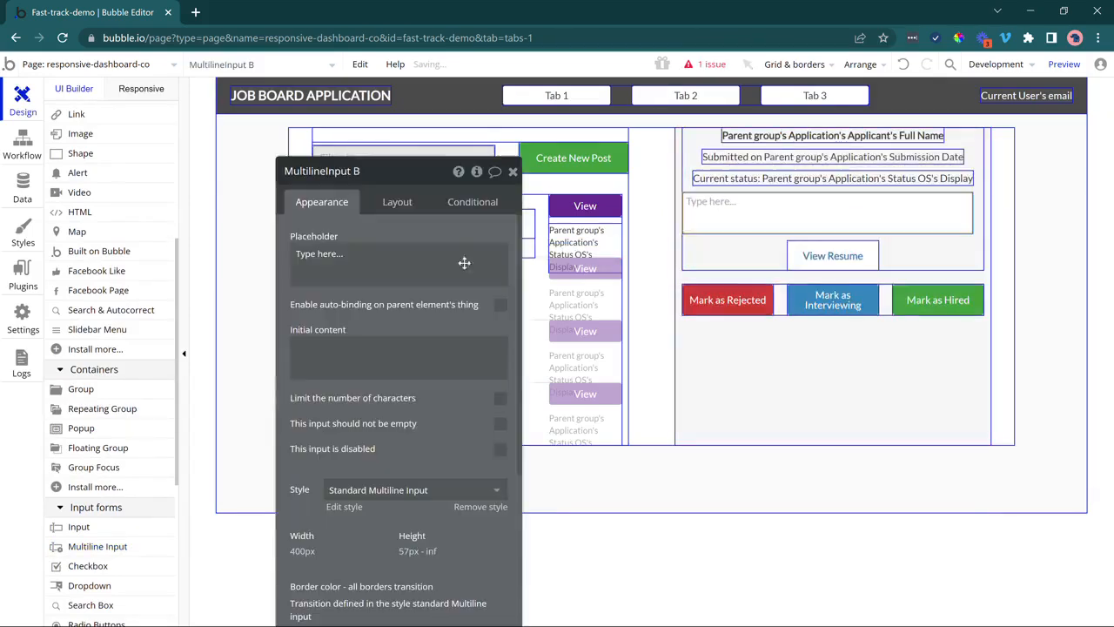
click(397, 201)
Place the input below View Resume, centre it, unfix its width, and set min height 150.
click(480, 346)
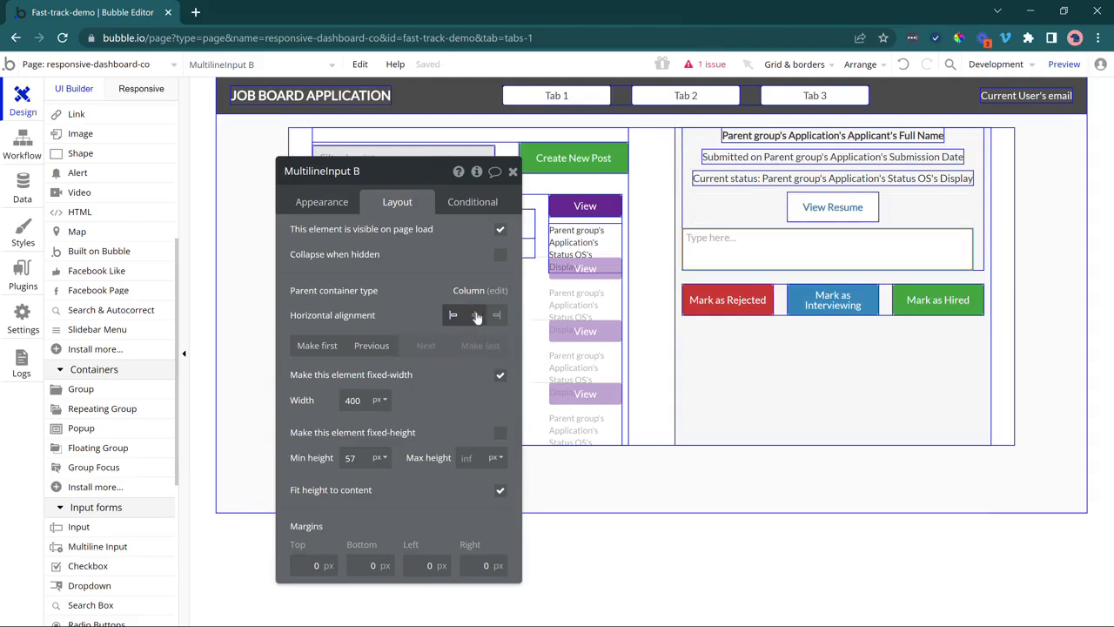
click(474, 315)
click(500, 376)
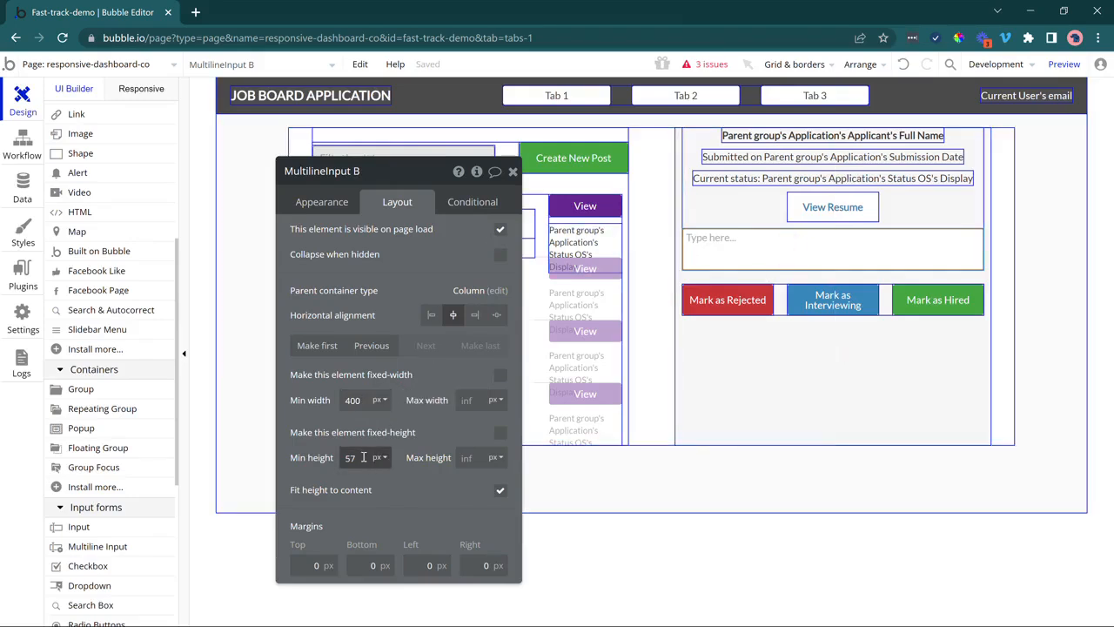
drag(359, 458, 339, 460)
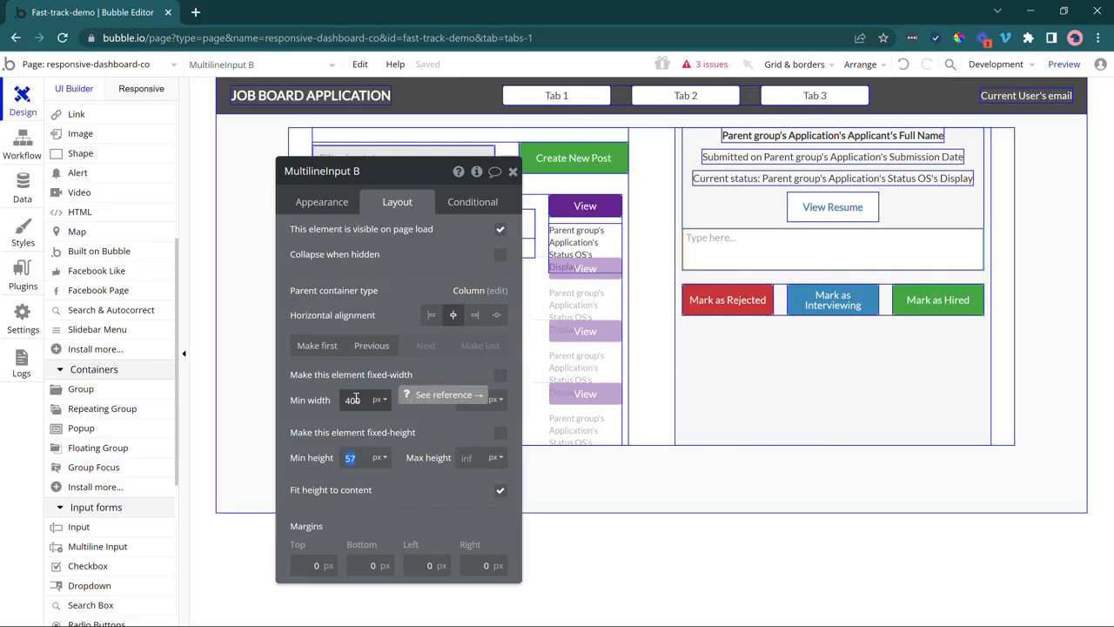
text(150)
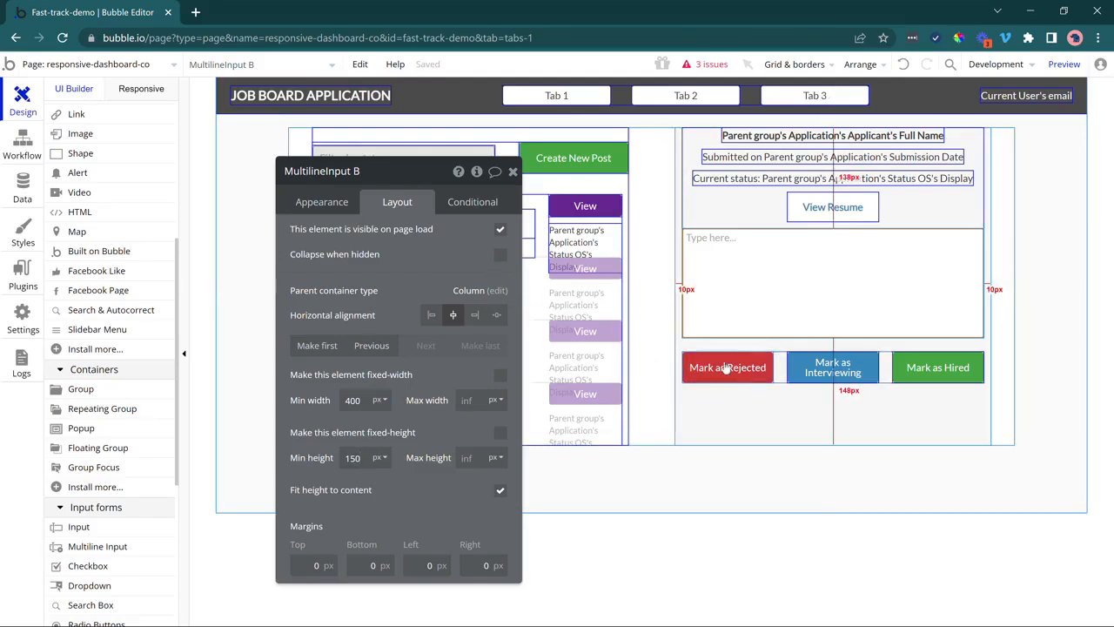
Drag the multiline input back between View Resume and the status buttons.
click(940, 372)
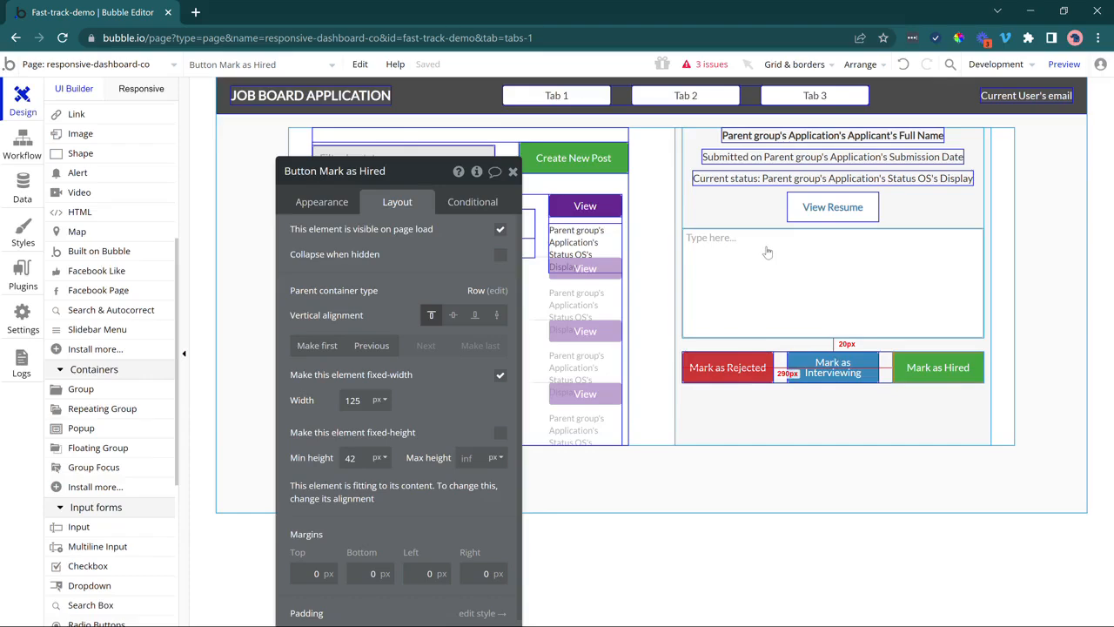
drag(763, 263, 765, 352)
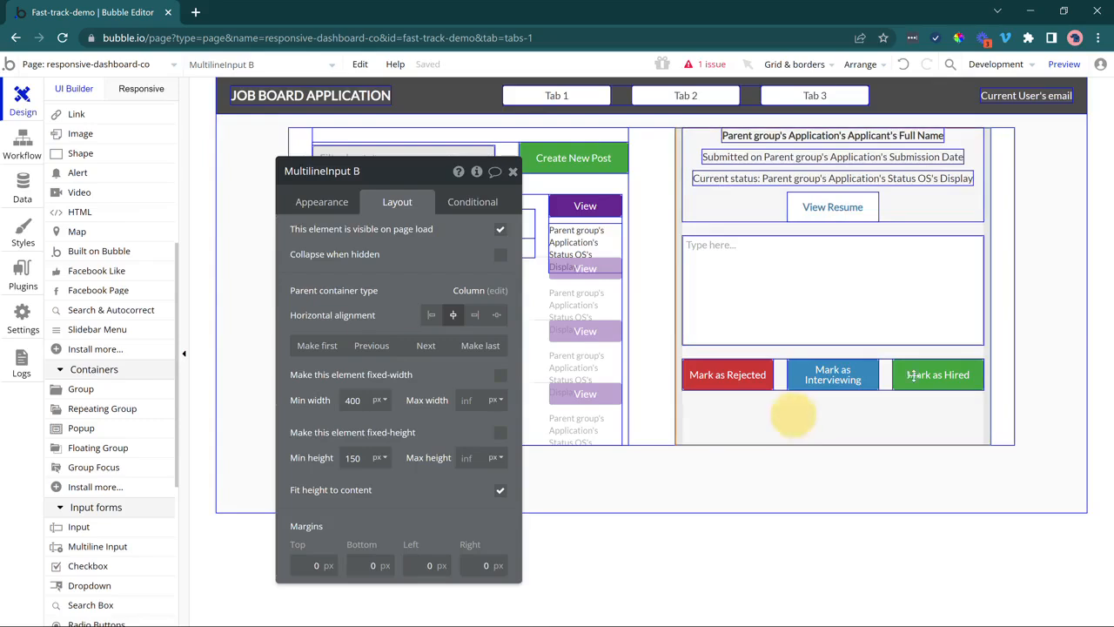
click(793, 415)
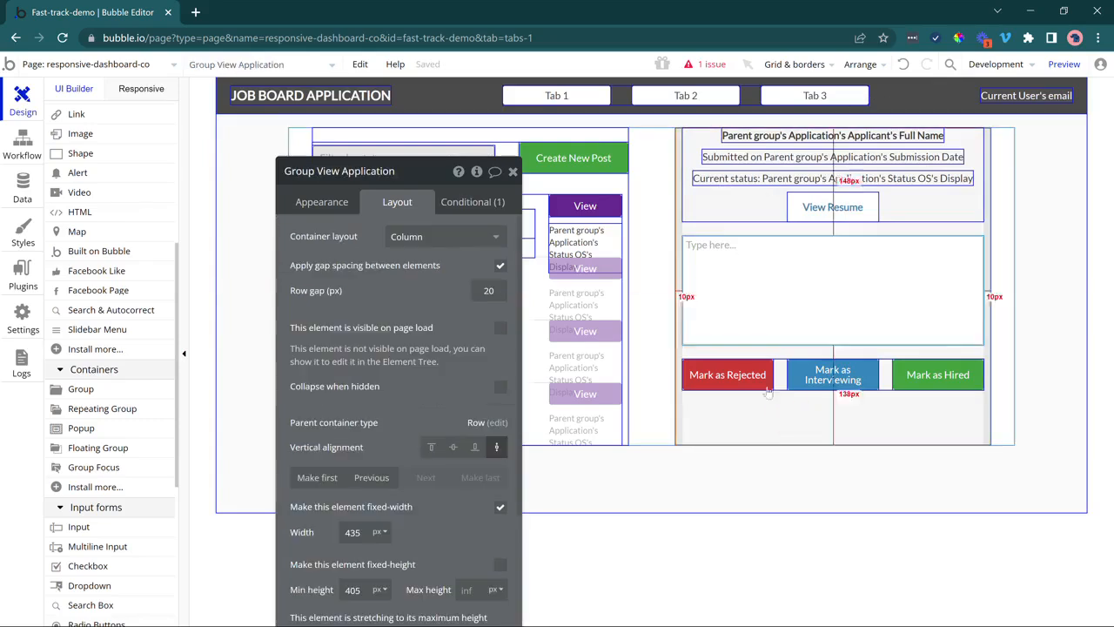
click(786, 292)
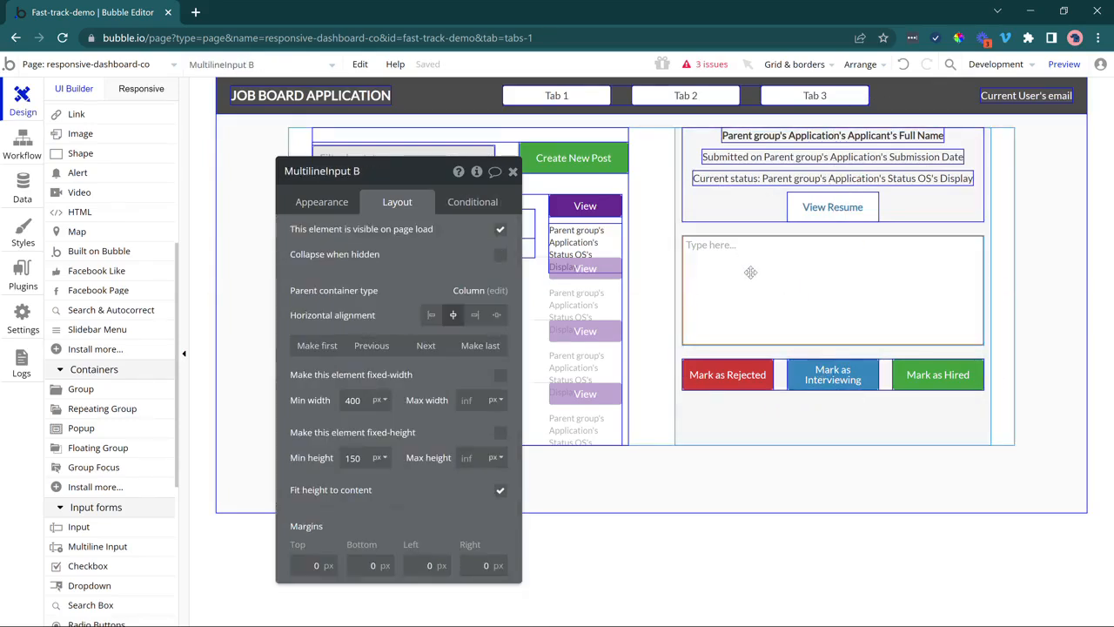
Wrap the multiline input in an align-to-parent group and centre it inside.
right_click(751, 276)
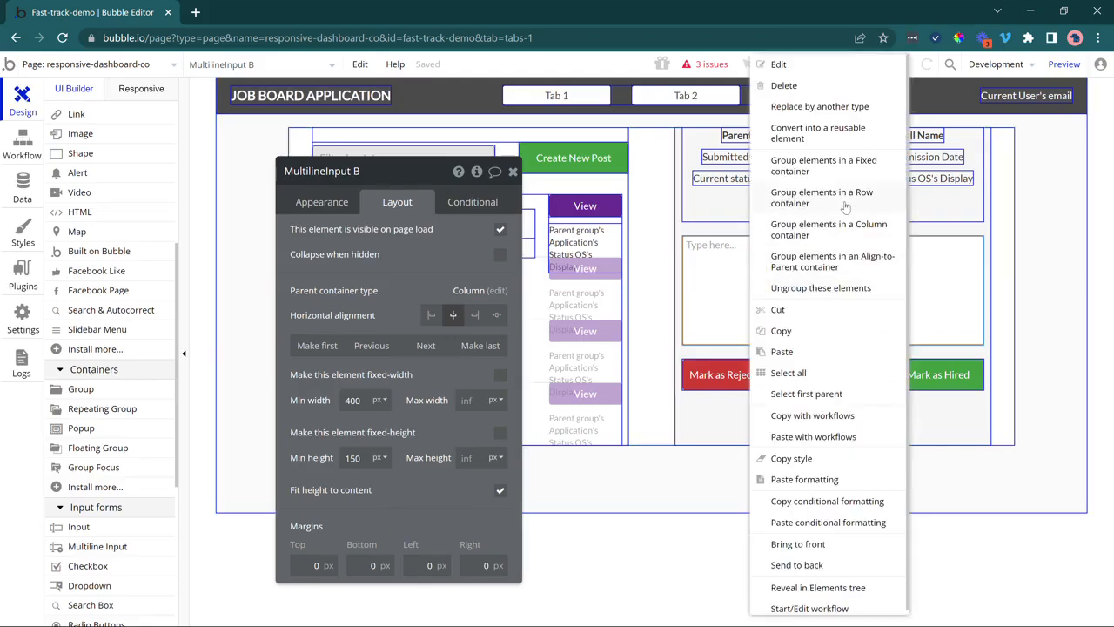
click(833, 261)
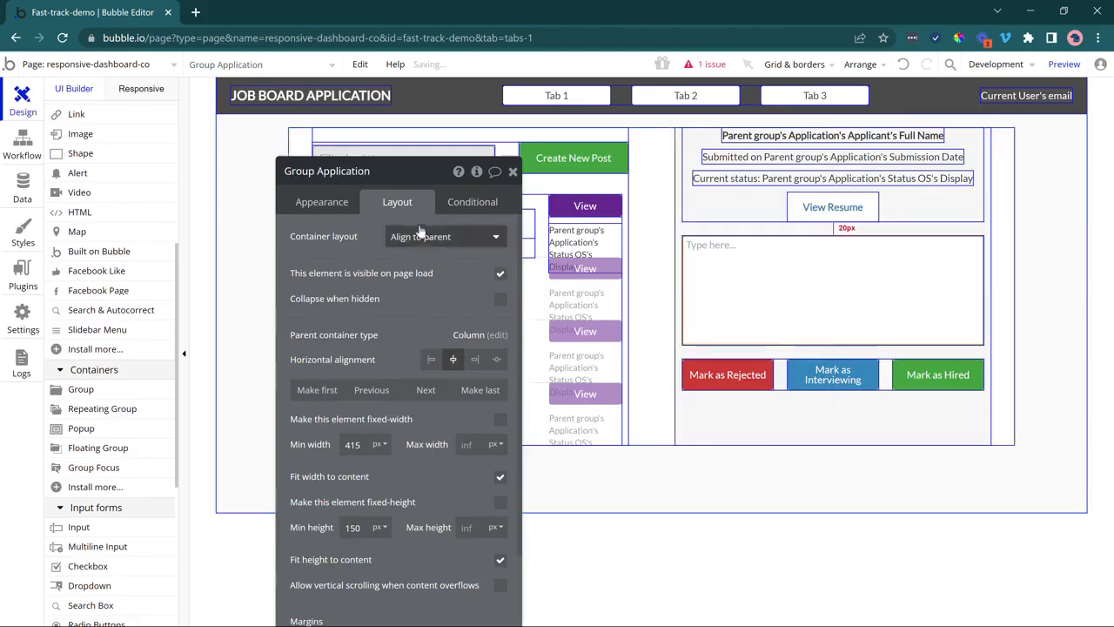
click(709, 301)
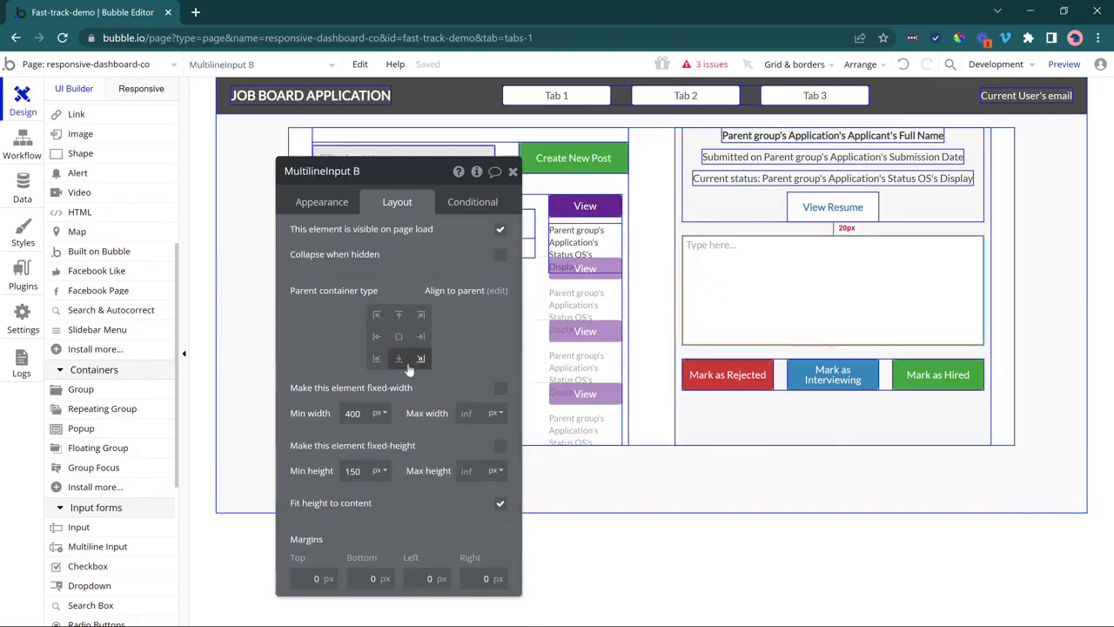
click(398, 337)
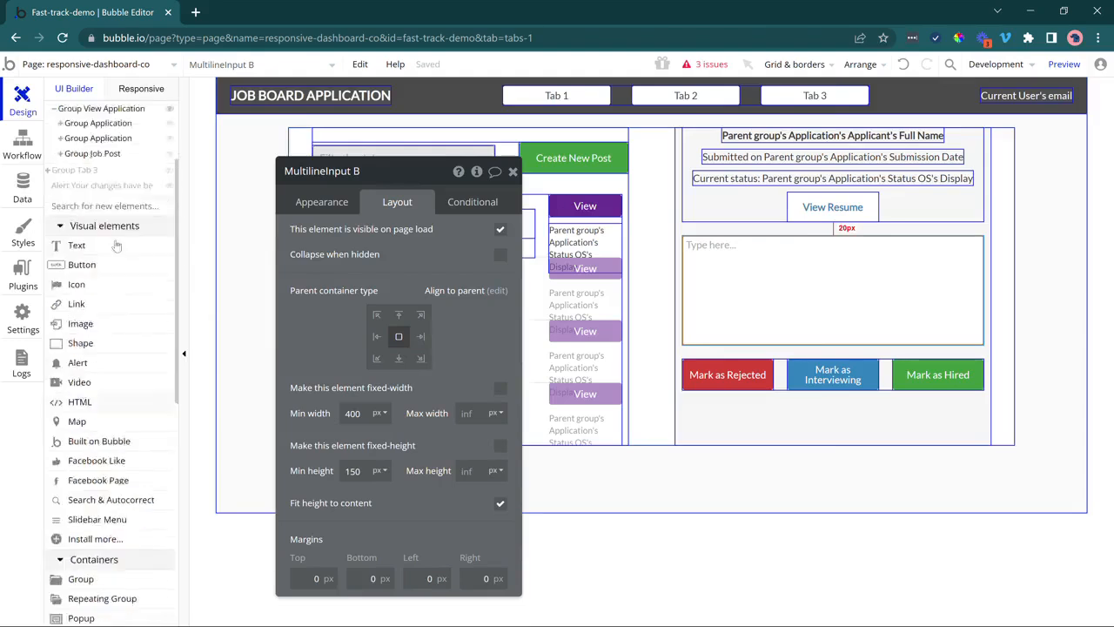
scroll(68, 287, up, 4)
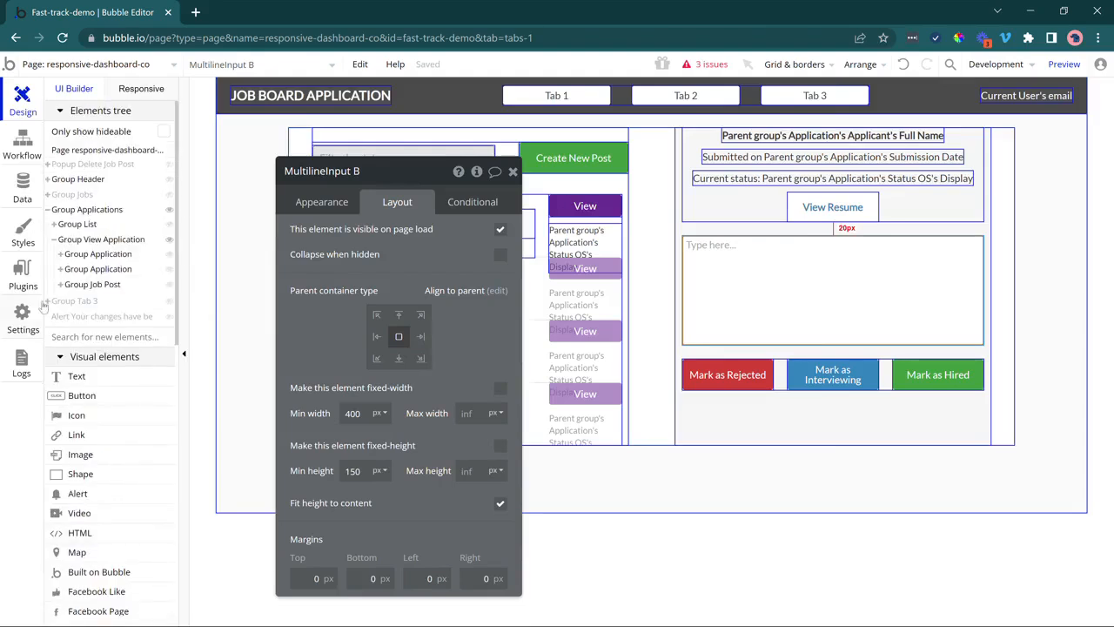
Rename the new group to 'Group Send Email to Applicant'.
click(85, 270)
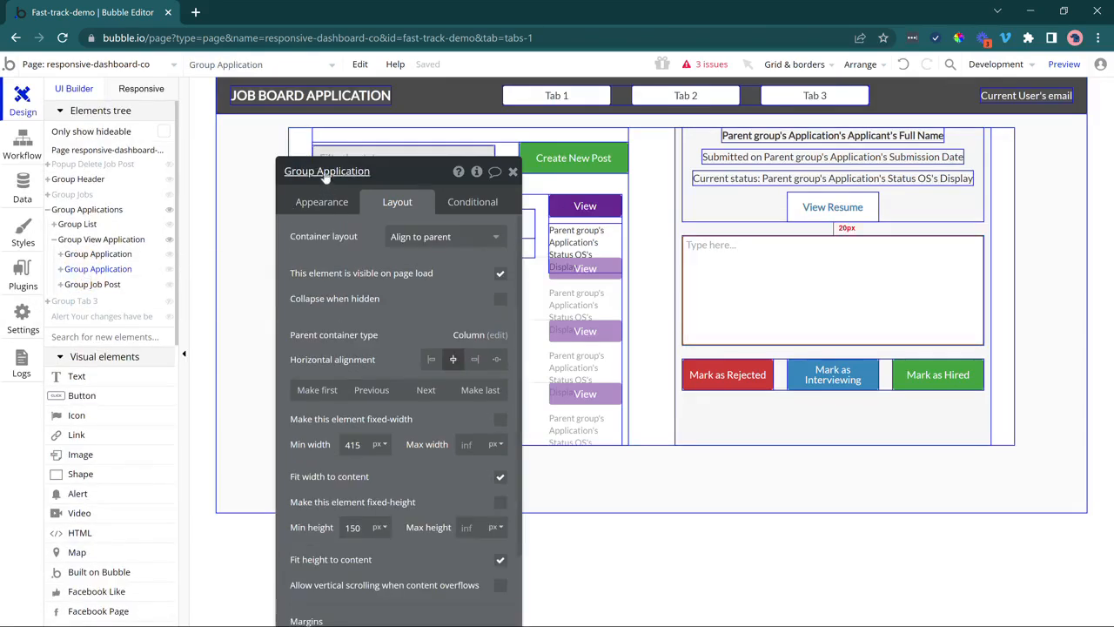
drag(320, 170, 436, 180)
key(BackSpace)
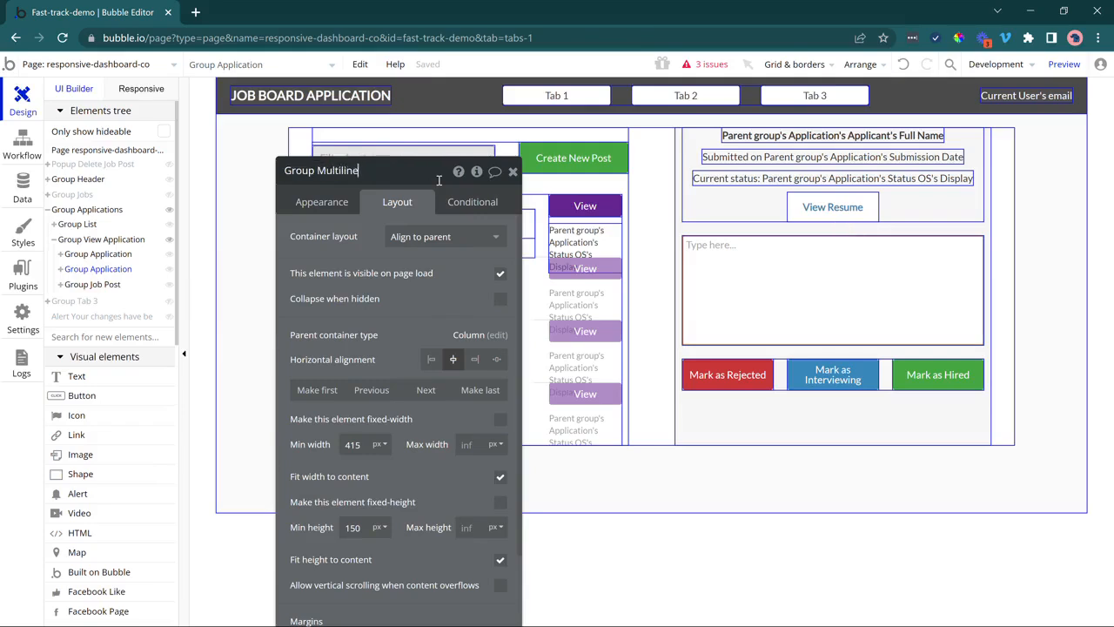
key(BackSpace)
key(BackSpace)
key(BackSpace)
key(BackSpace)
key(BackSpace)
key(BackSpace)
key(BackSpace)
key(BackSpace)
text(Send Email to Applic)
key(Return)
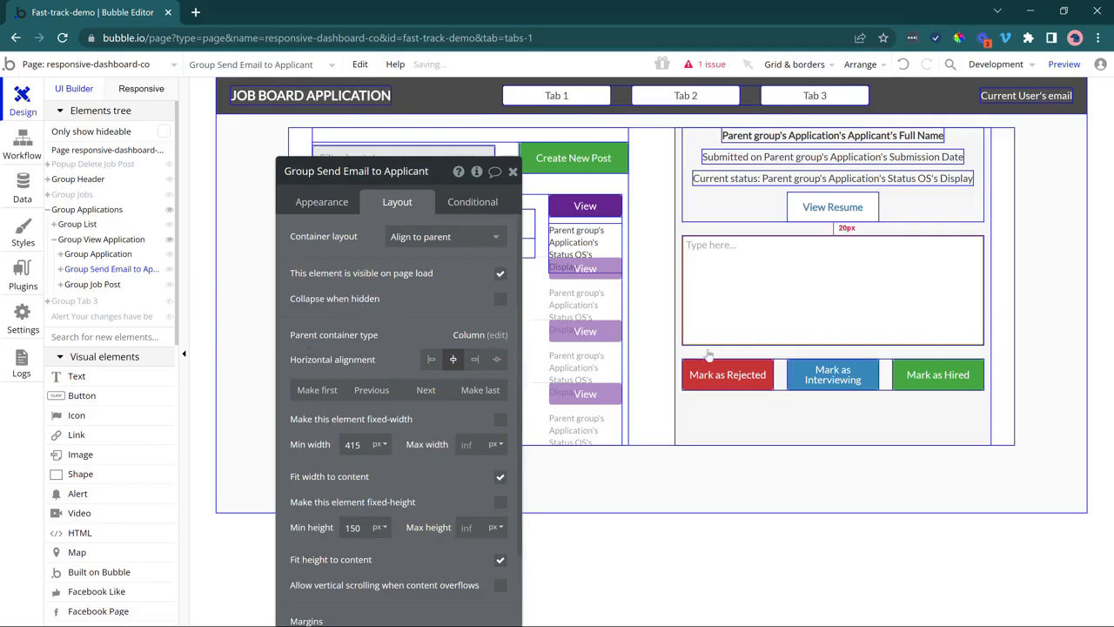
click(60, 269)
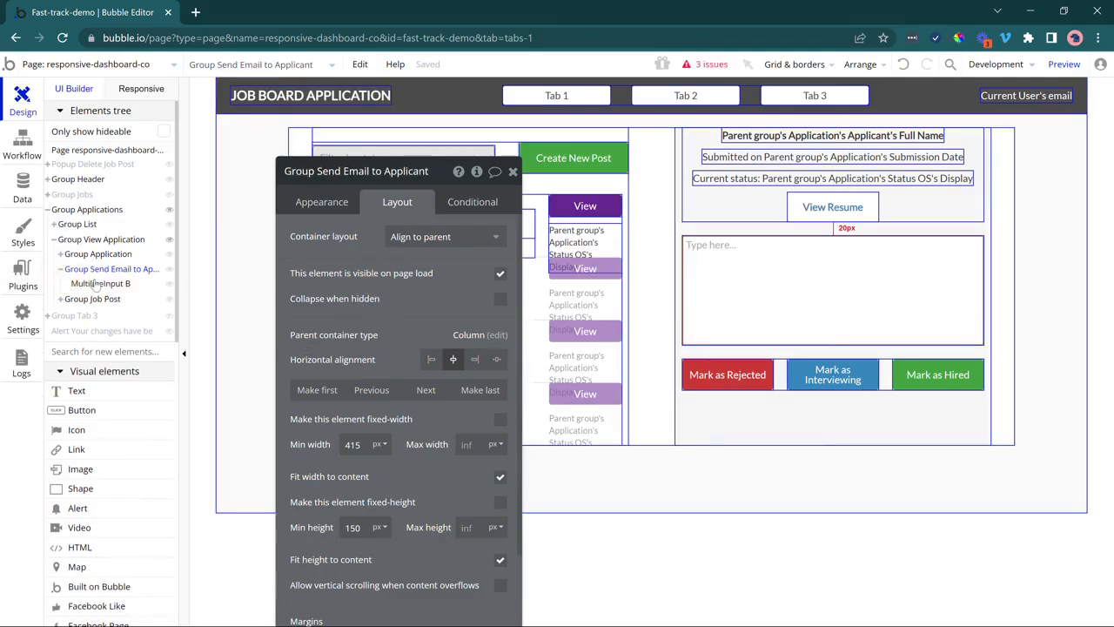
click(87, 429)
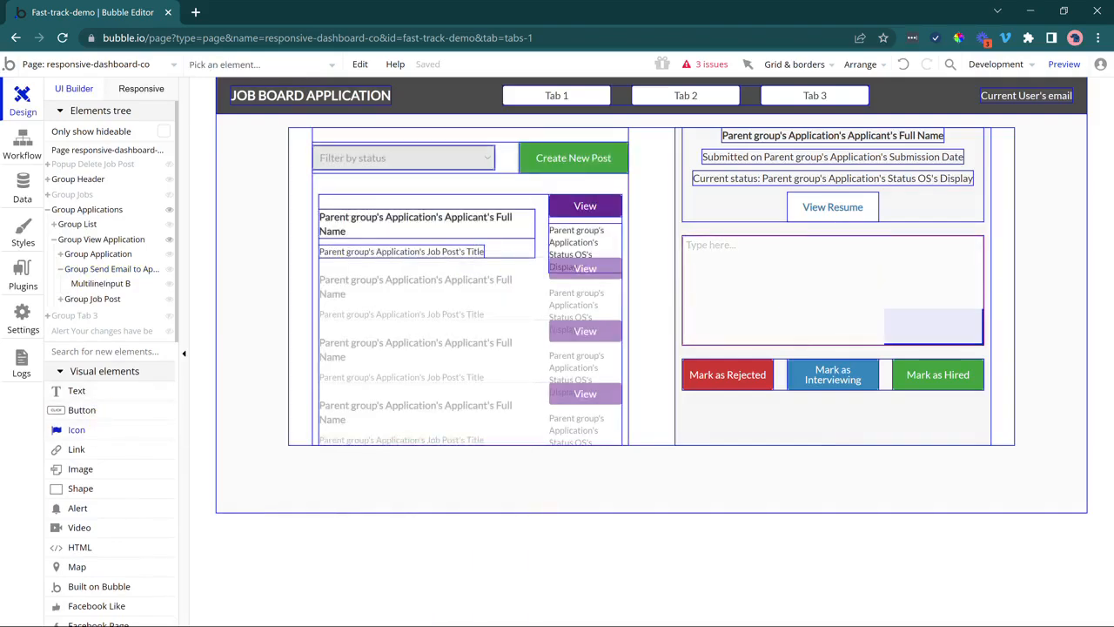
Draw an icon in the message box's lower-right corner and select it.
click(937, 327)
drag(957, 334, 956, 339)
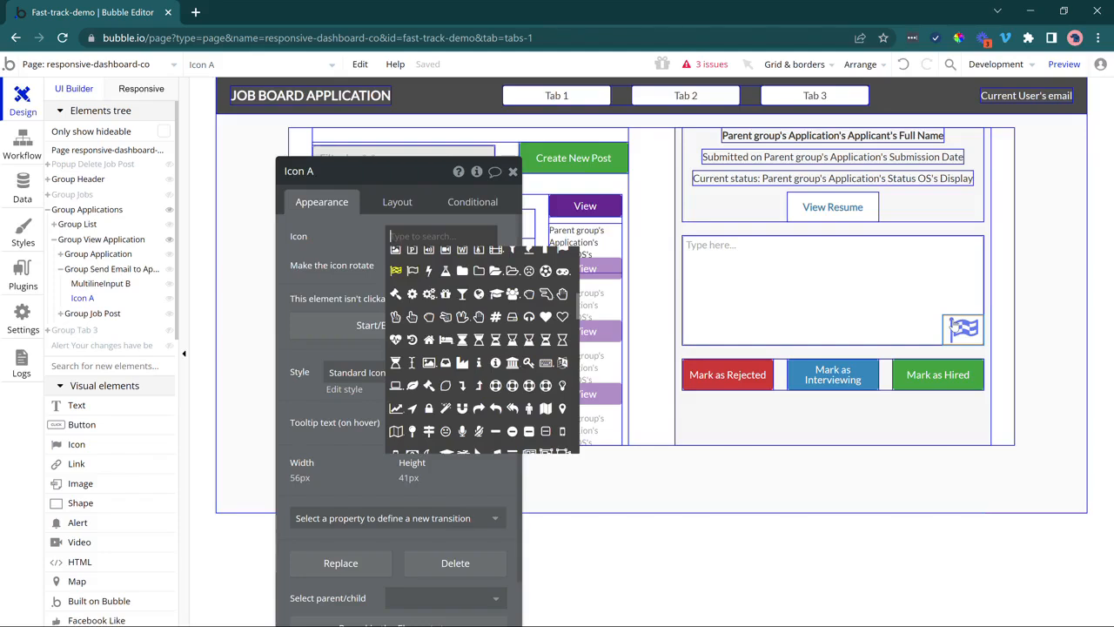
click(964, 329)
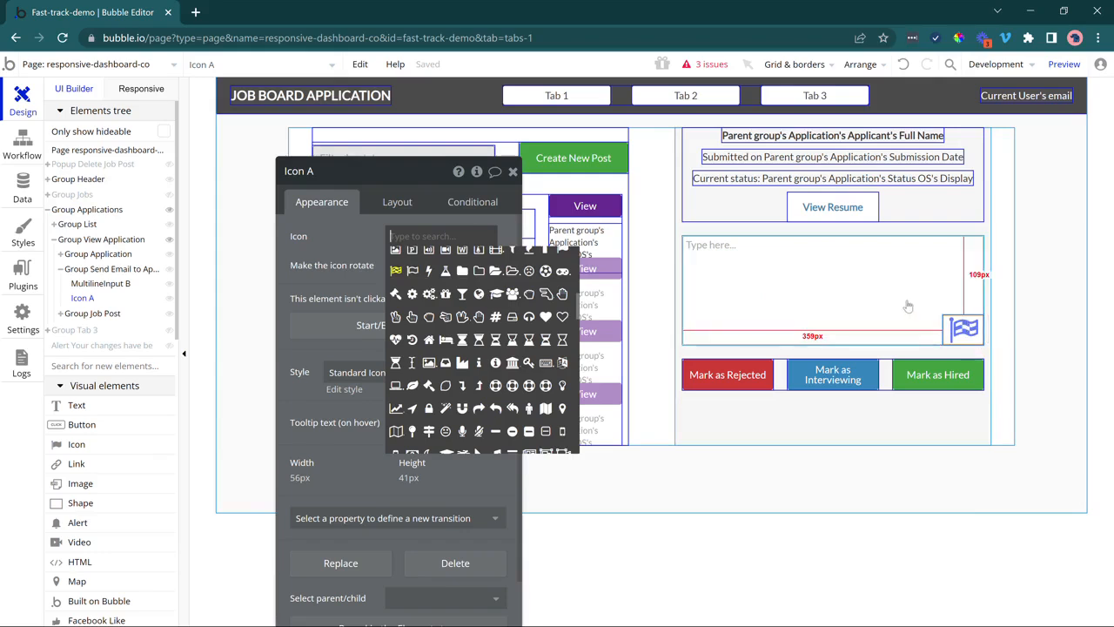
click(706, 256)
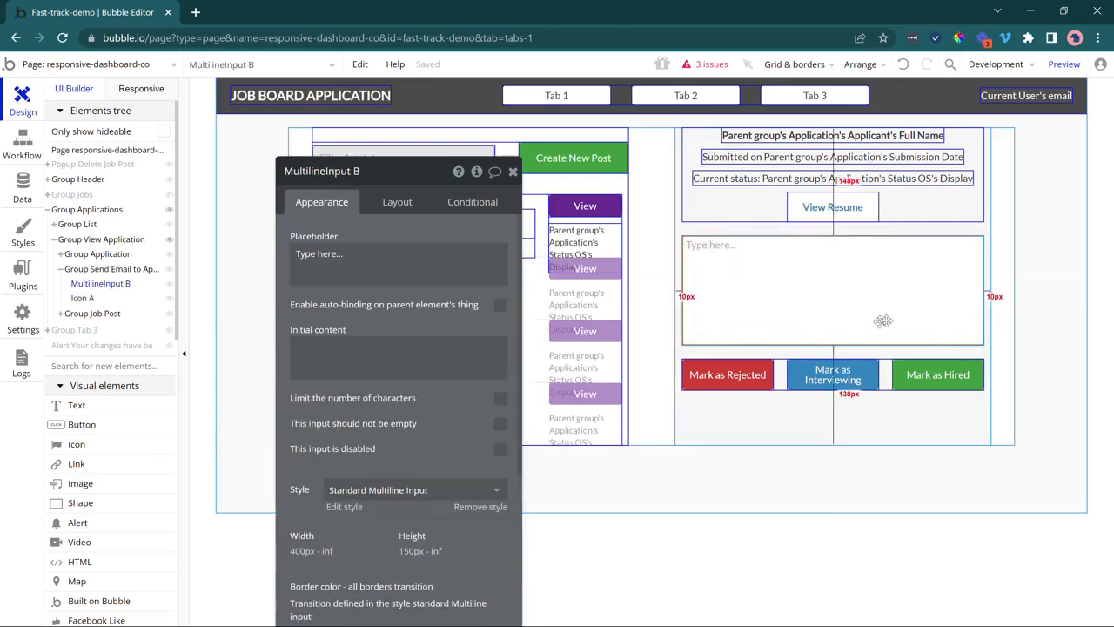
click(910, 351)
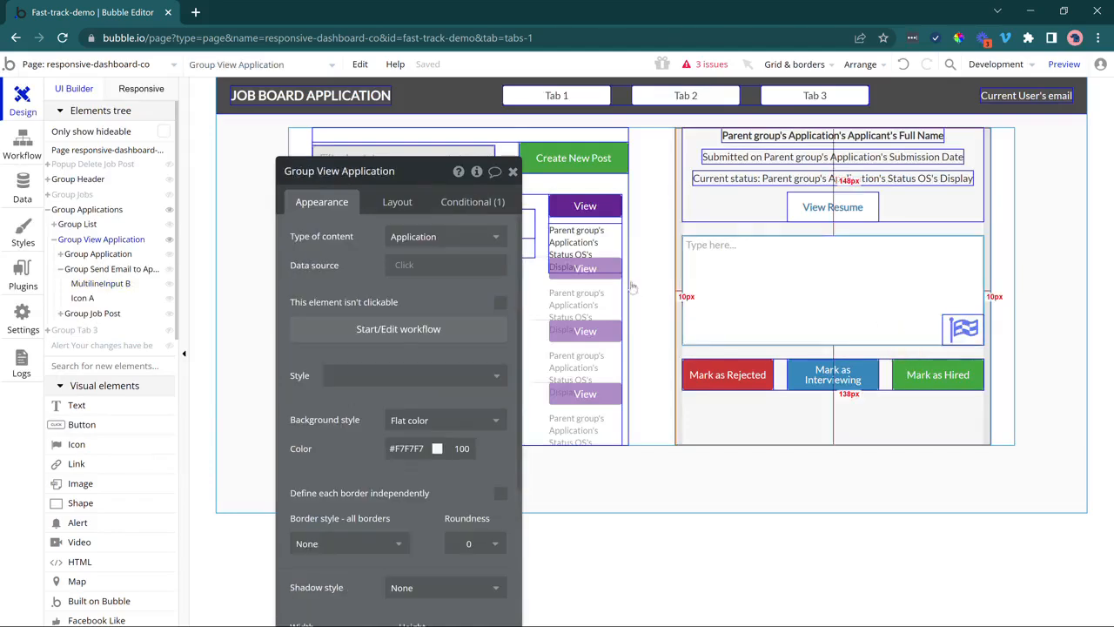
click(959, 328)
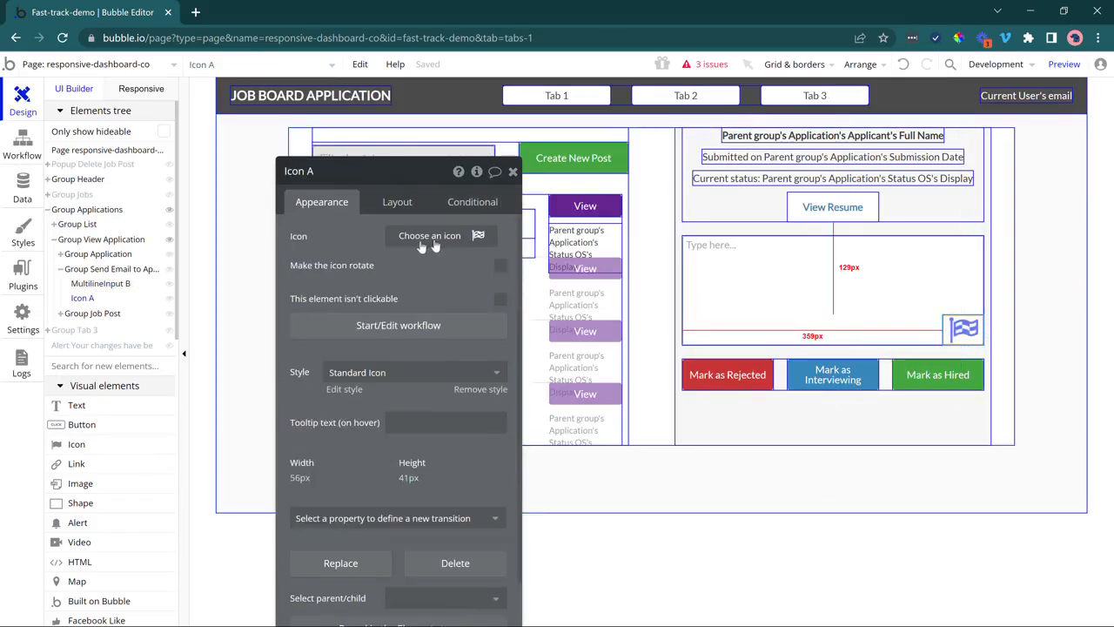
Change the icon to fa-send, remove its style, and colour it green #097837.
click(444, 236)
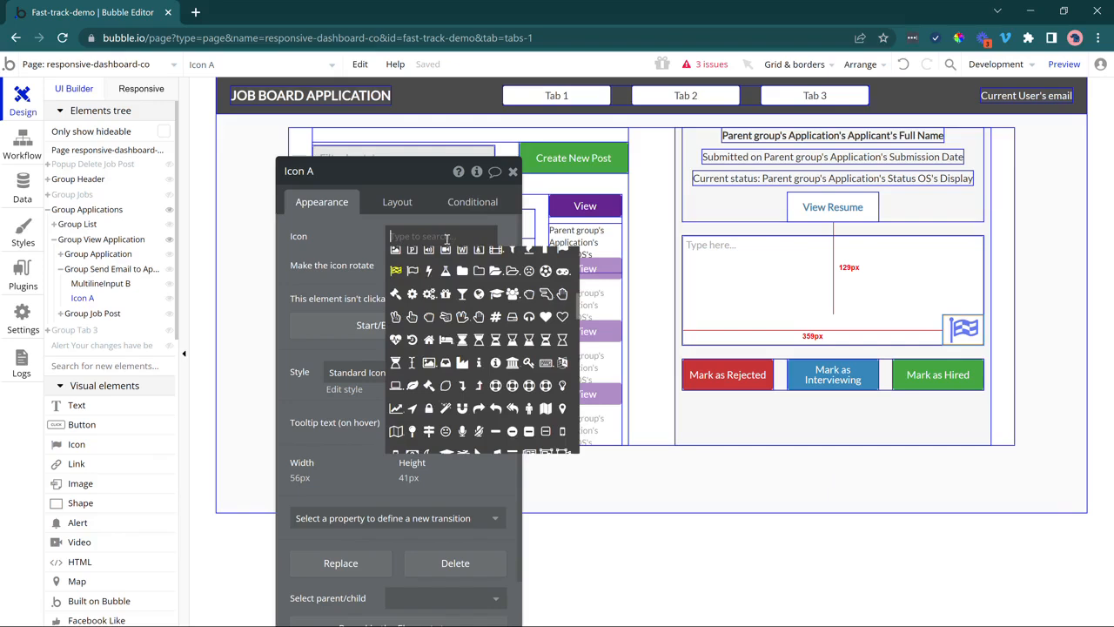
text(send)
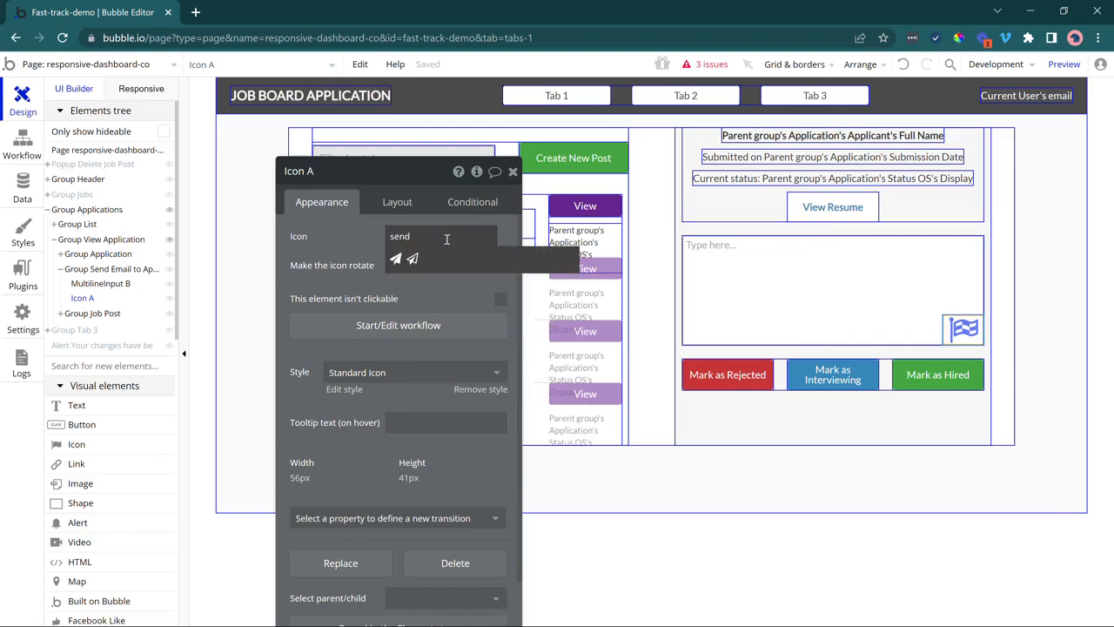
click(396, 259)
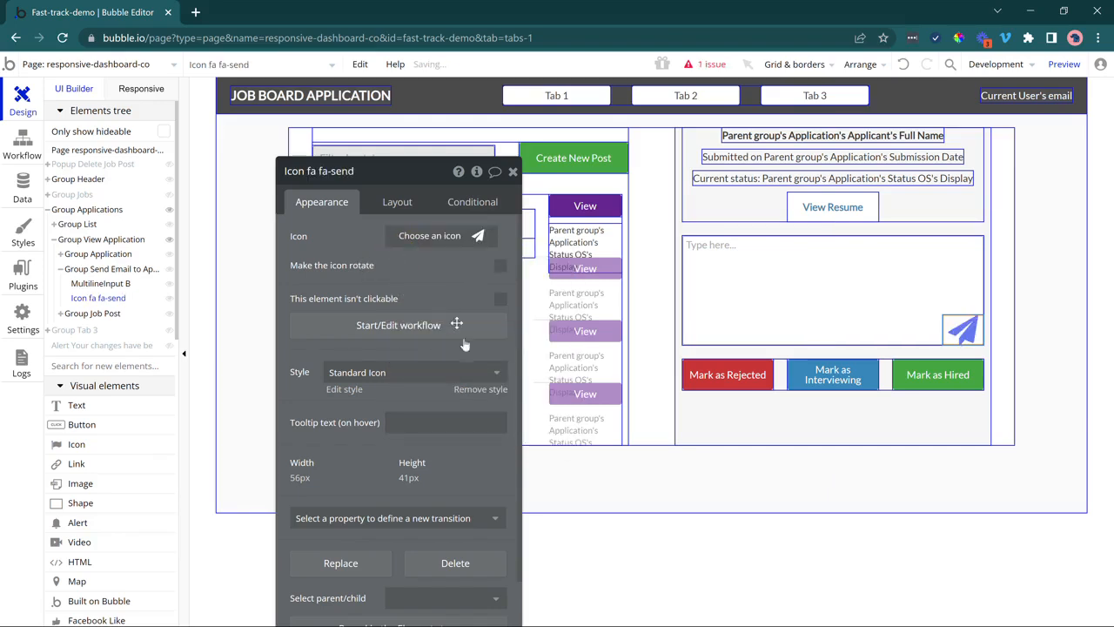
click(476, 389)
click(418, 266)
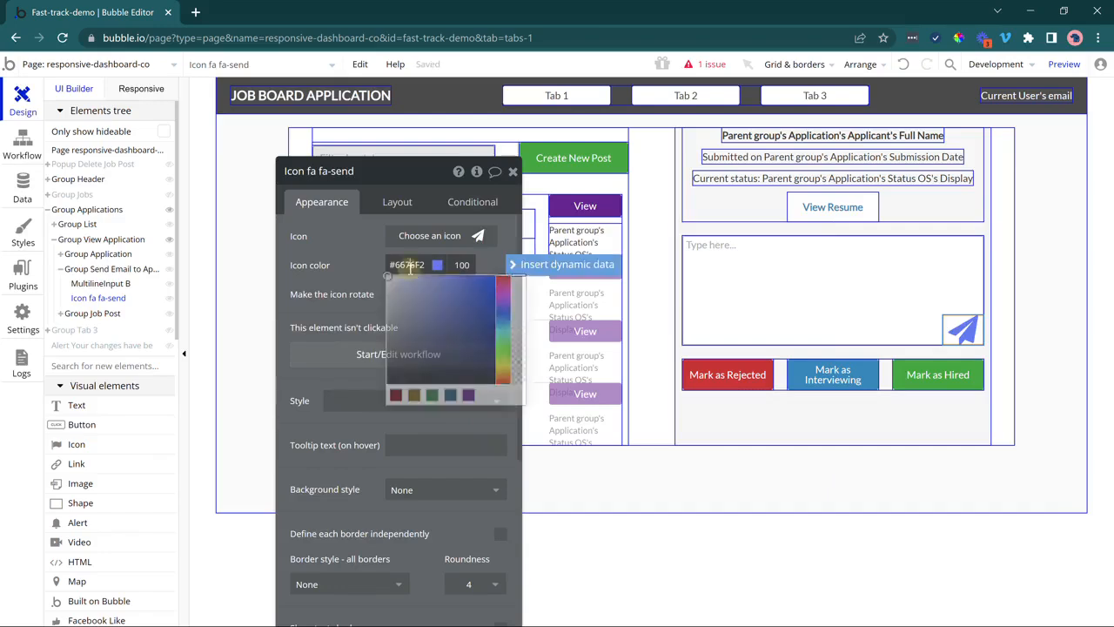
click(432, 396)
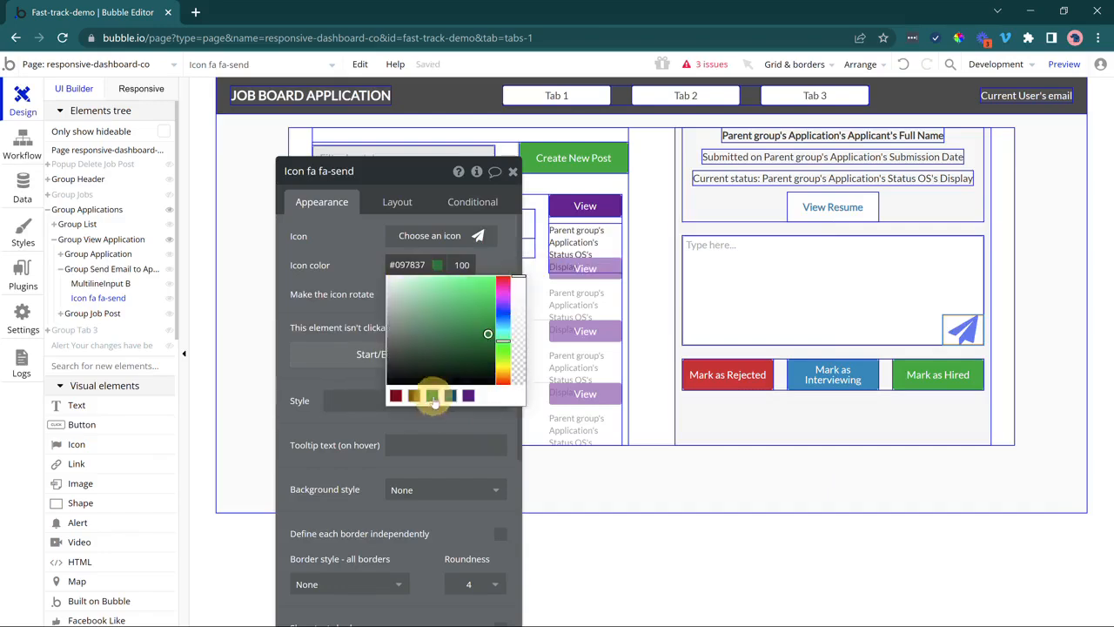
click(344, 265)
Size the send icon to 30 × 30 px.
click(397, 201)
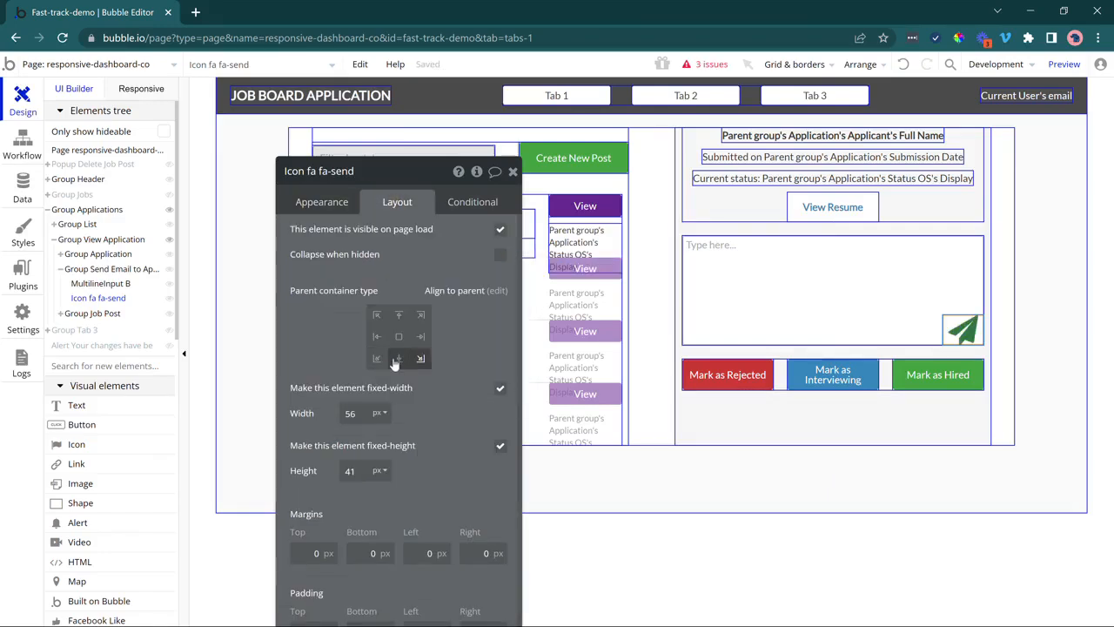
drag(356, 417, 338, 421)
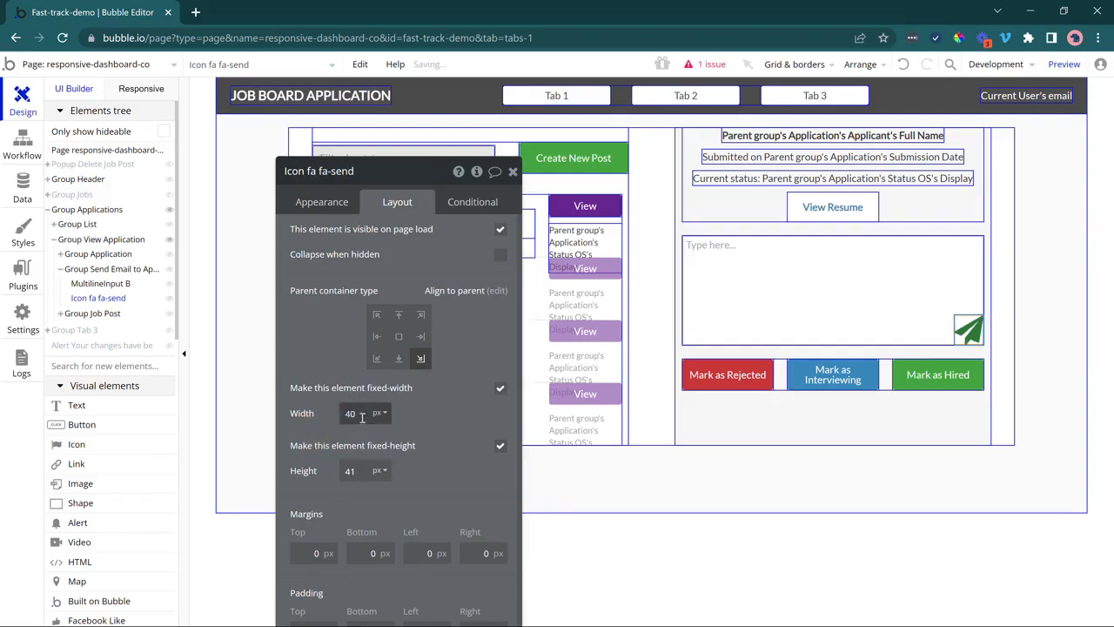
double_click(350, 414)
text(30)
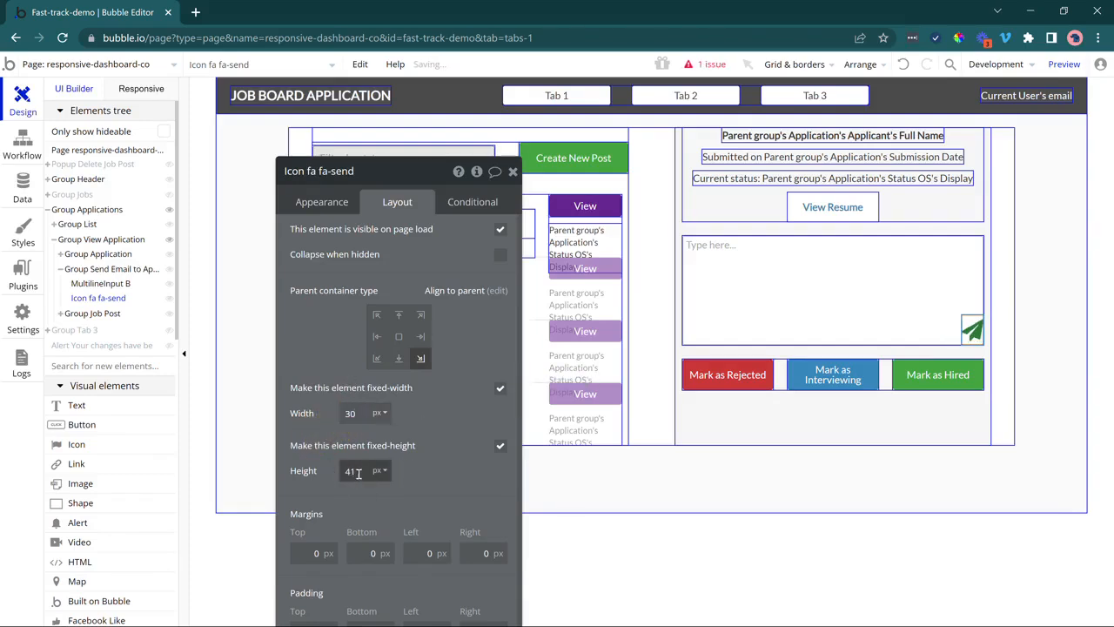
drag(355, 470, 326, 453)
text(30)
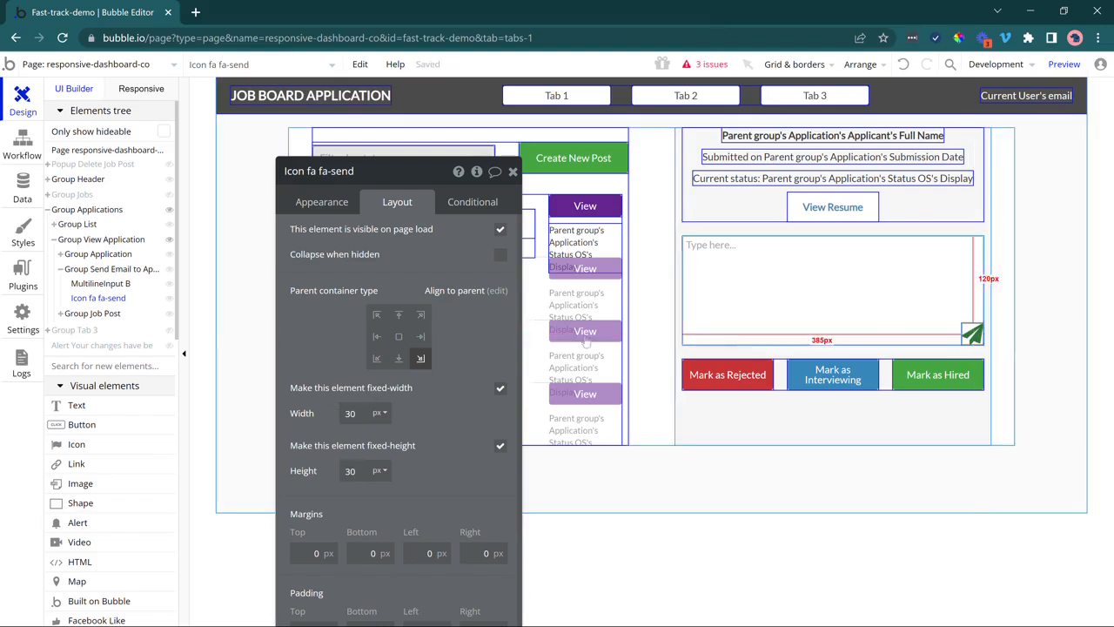
Give the send icon a 20 px right margin and 10 px bottom margin.
scroll(433, 419, down, 1)
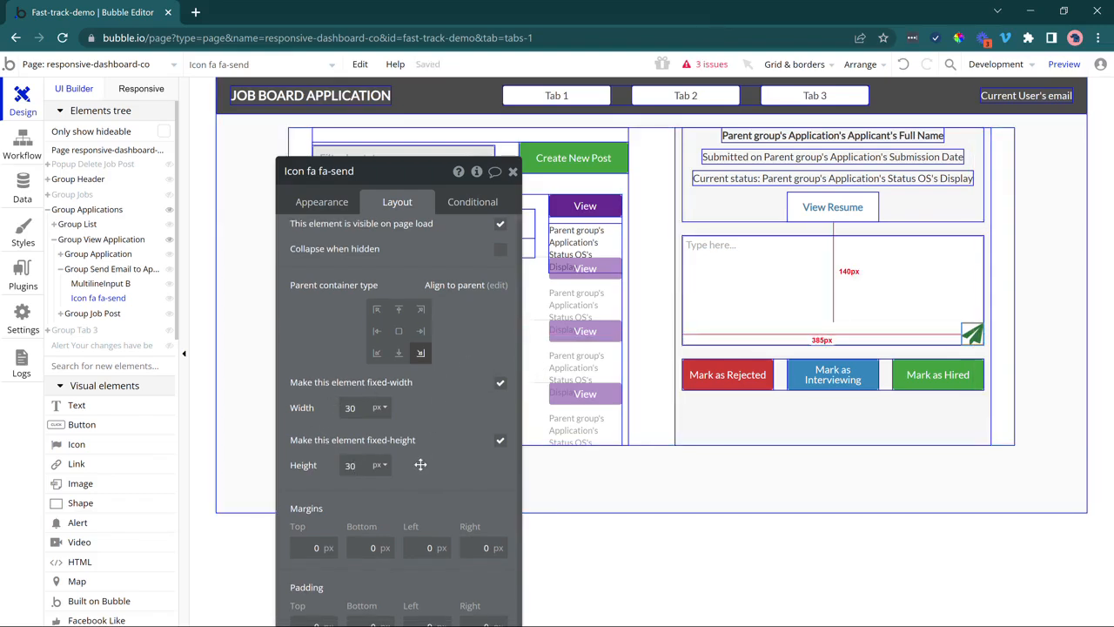
drag(419, 464, 429, 330)
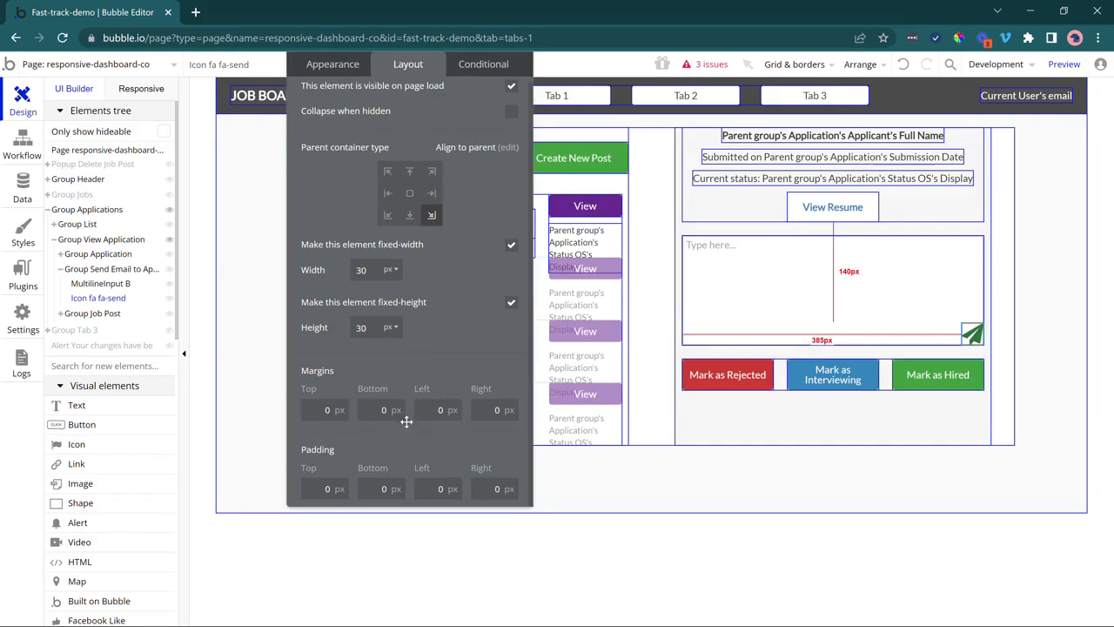
click(506, 410)
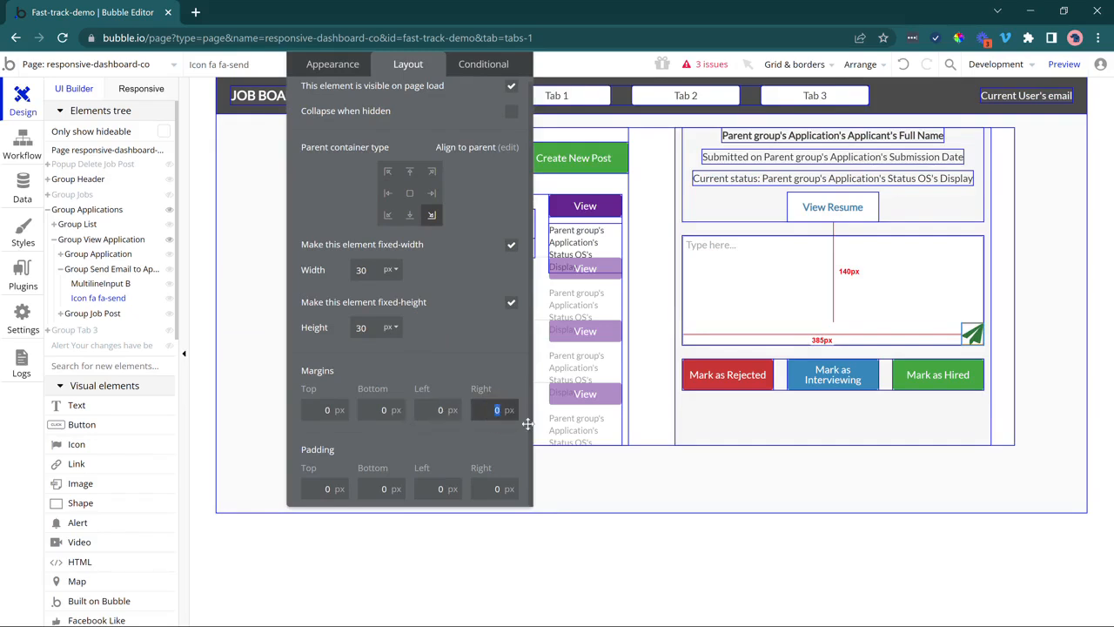
text(20)
click(316, 409)
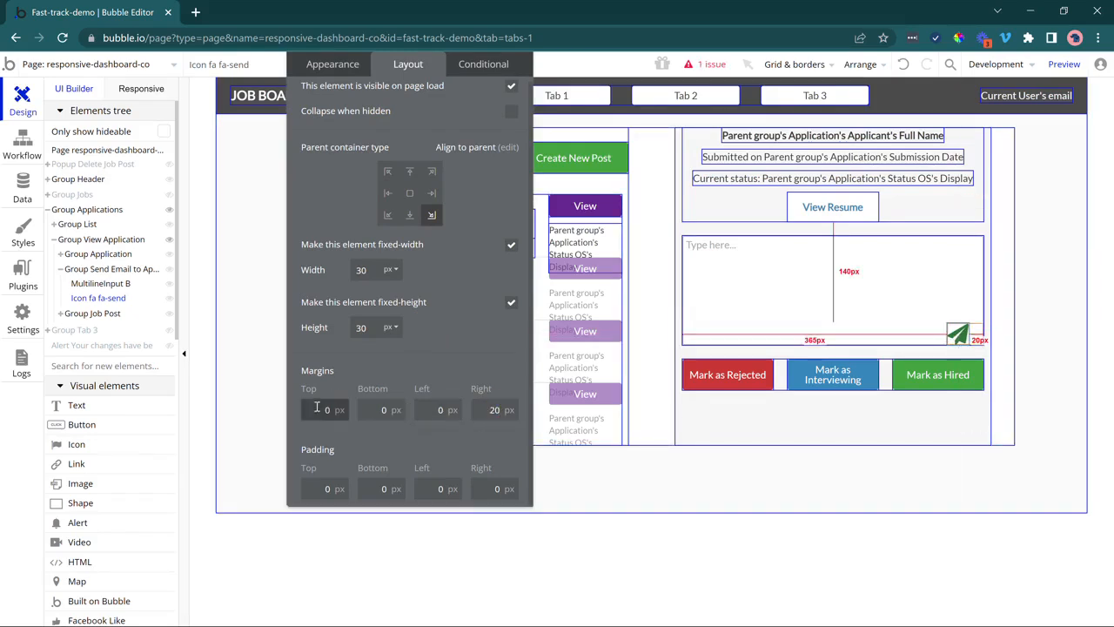
click(382, 409)
text(1)
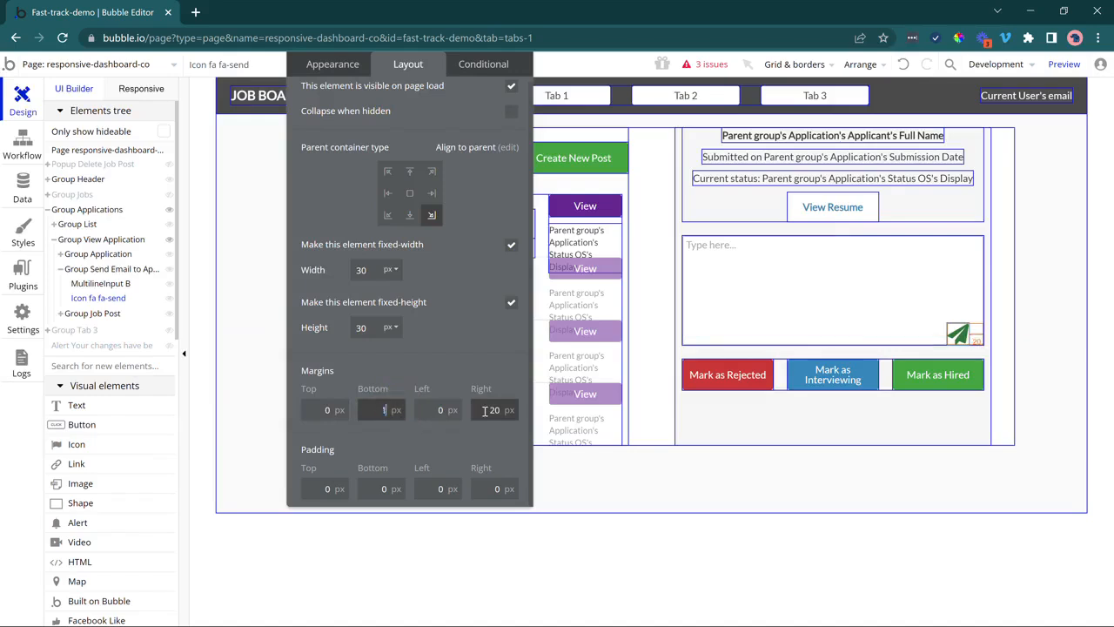
text(0)
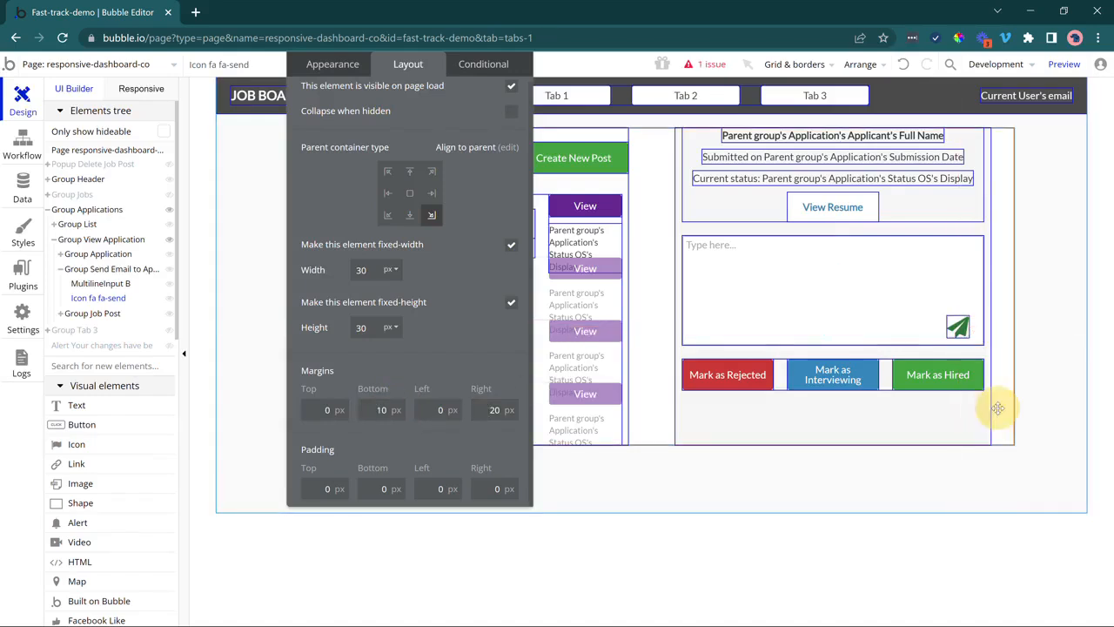
click(998, 408)
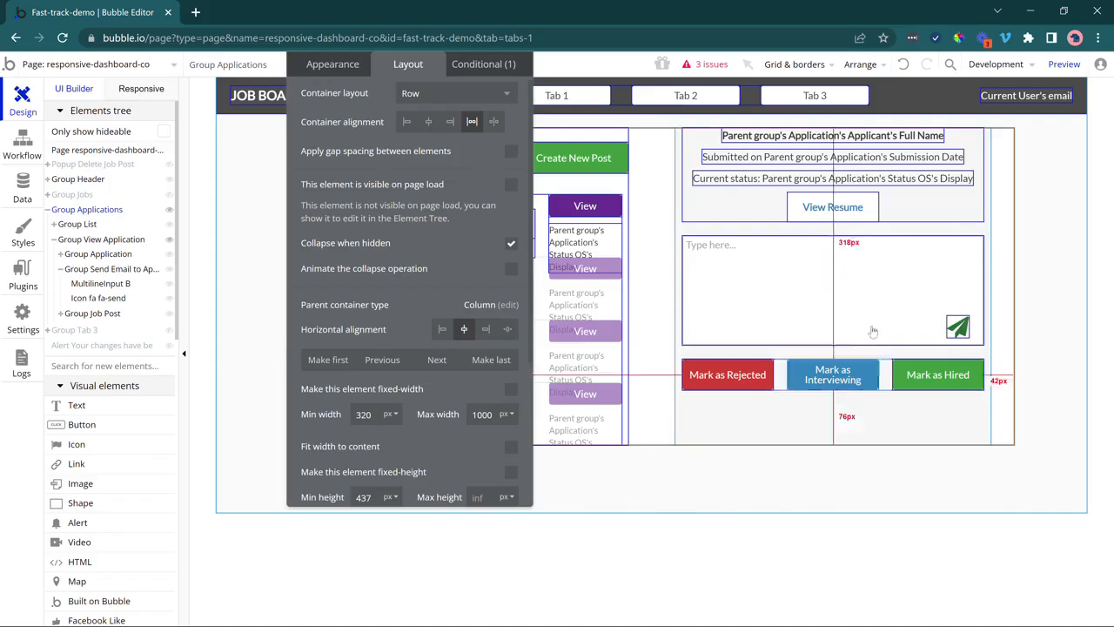
Locate Link View Resume through the group containers and set its top margin to 20 px.
drag(356, 163, 298, 302)
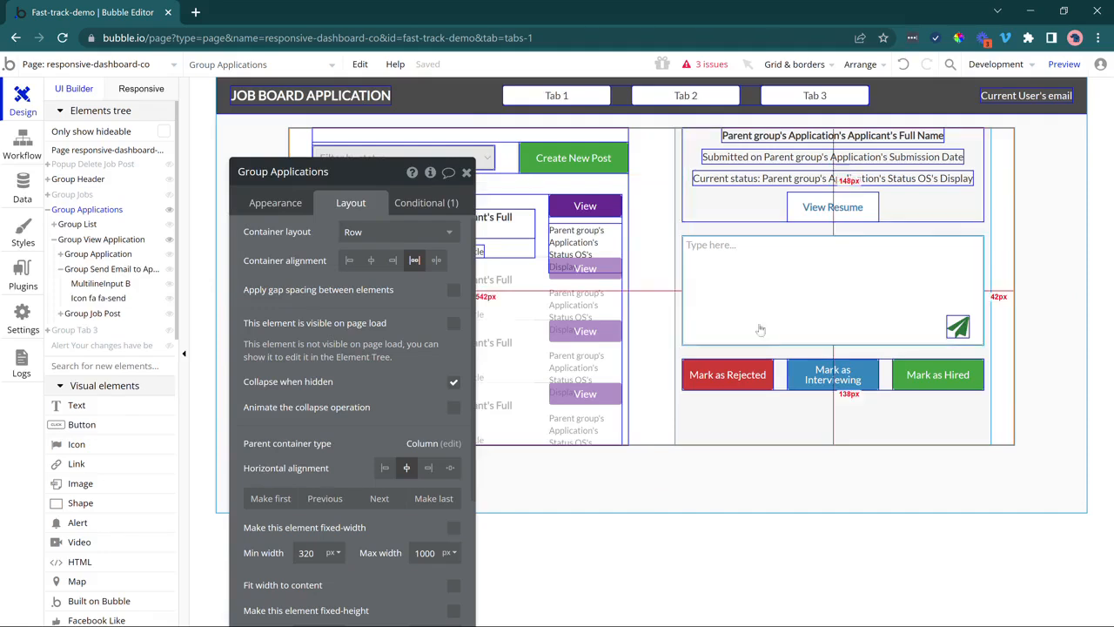
click(781, 374)
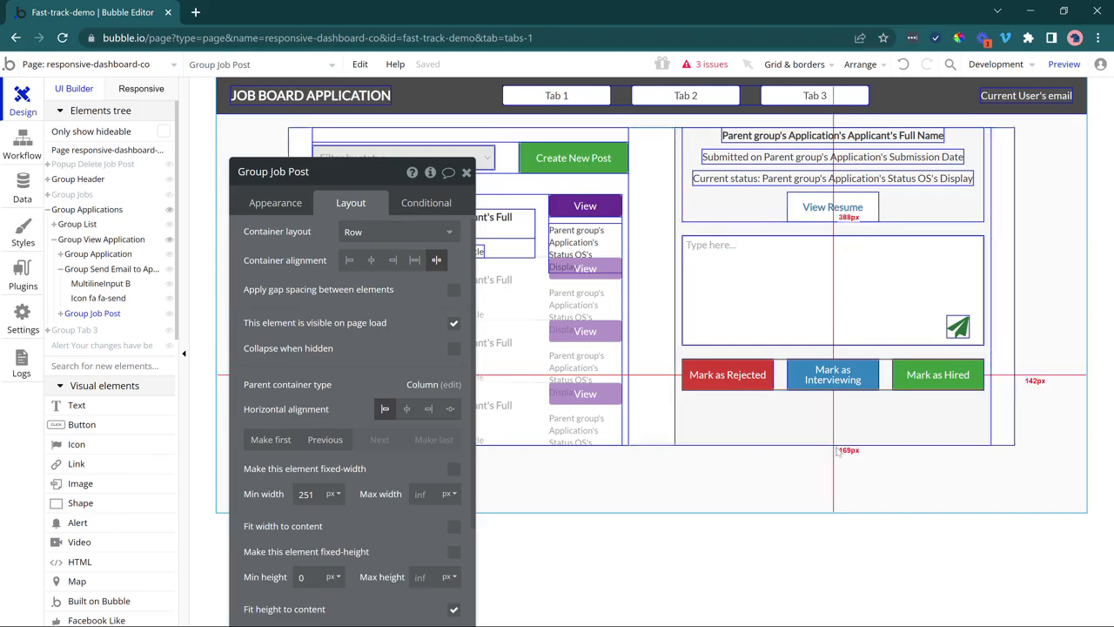
click(808, 440)
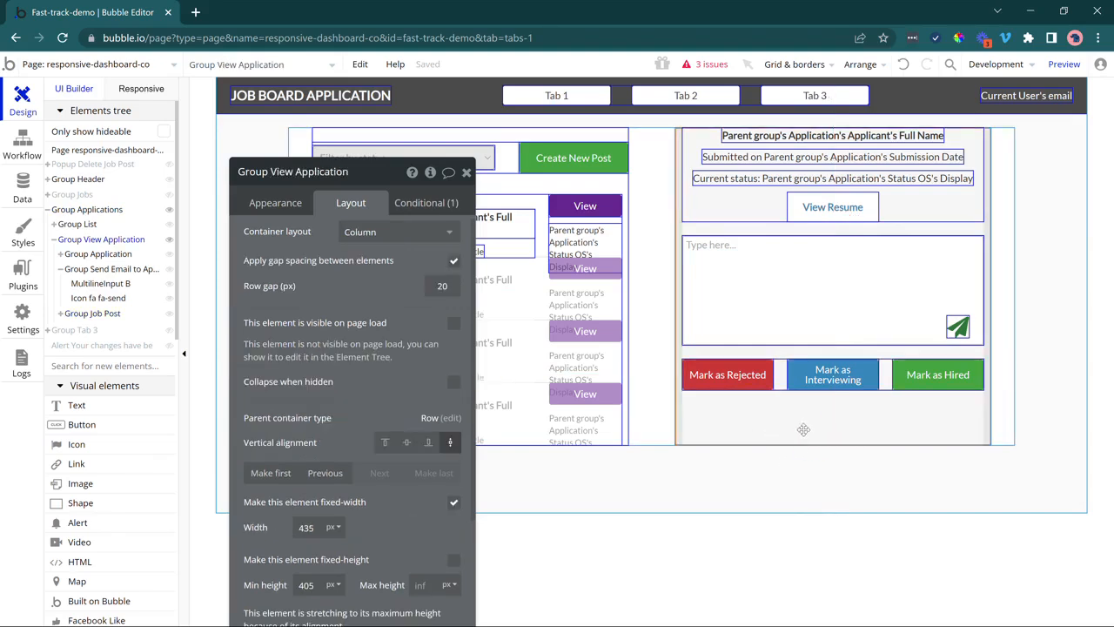
click(761, 206)
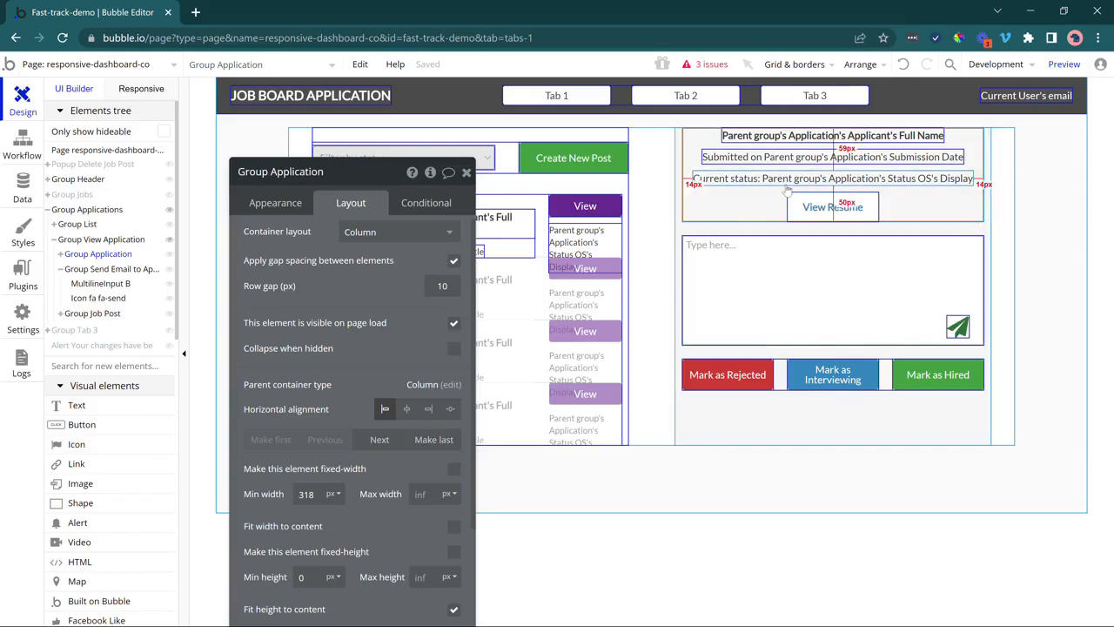
click(801, 202)
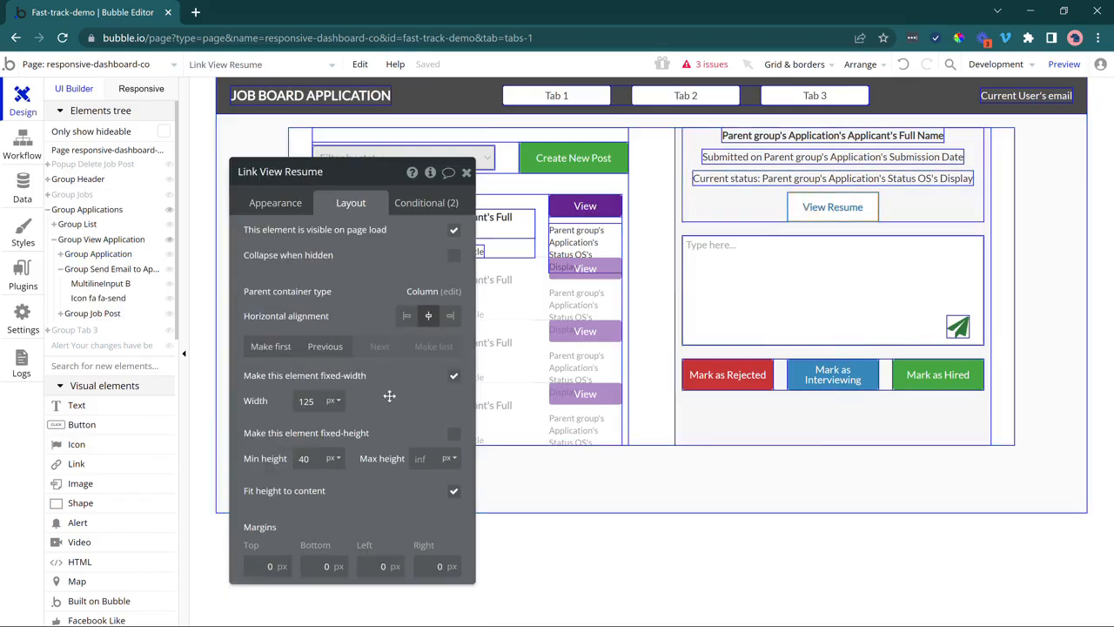
click(461, 365)
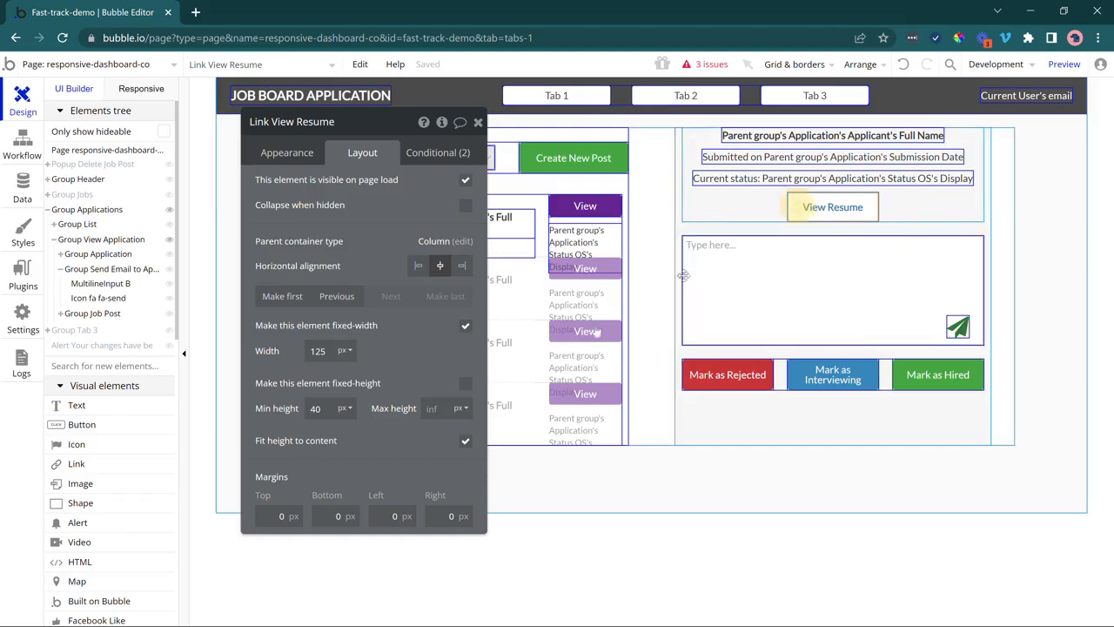
click(290, 515)
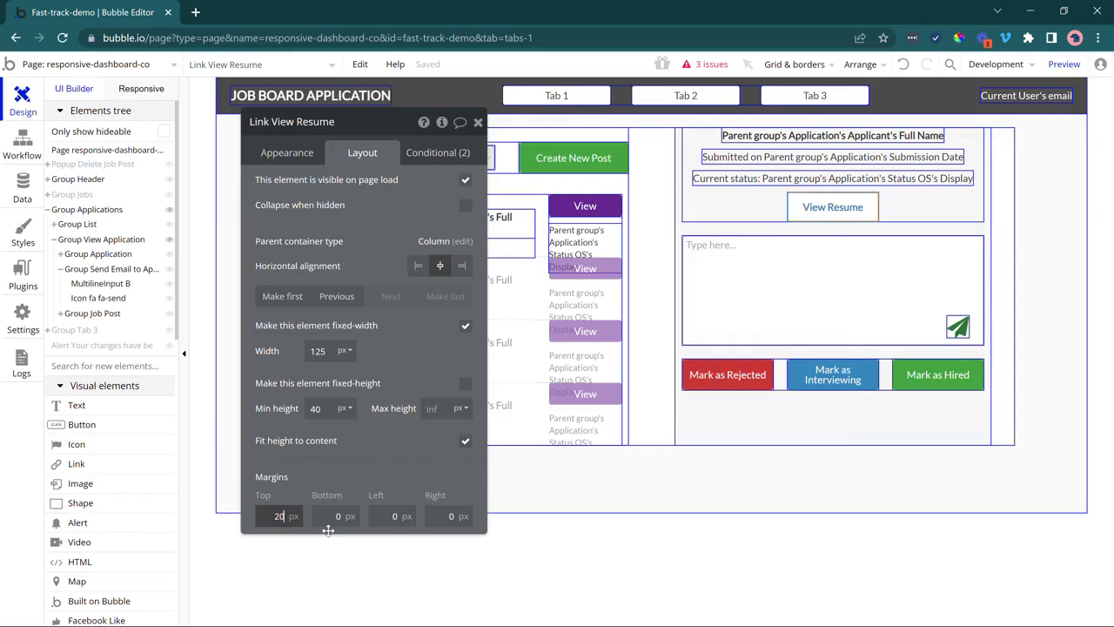
key(Return)
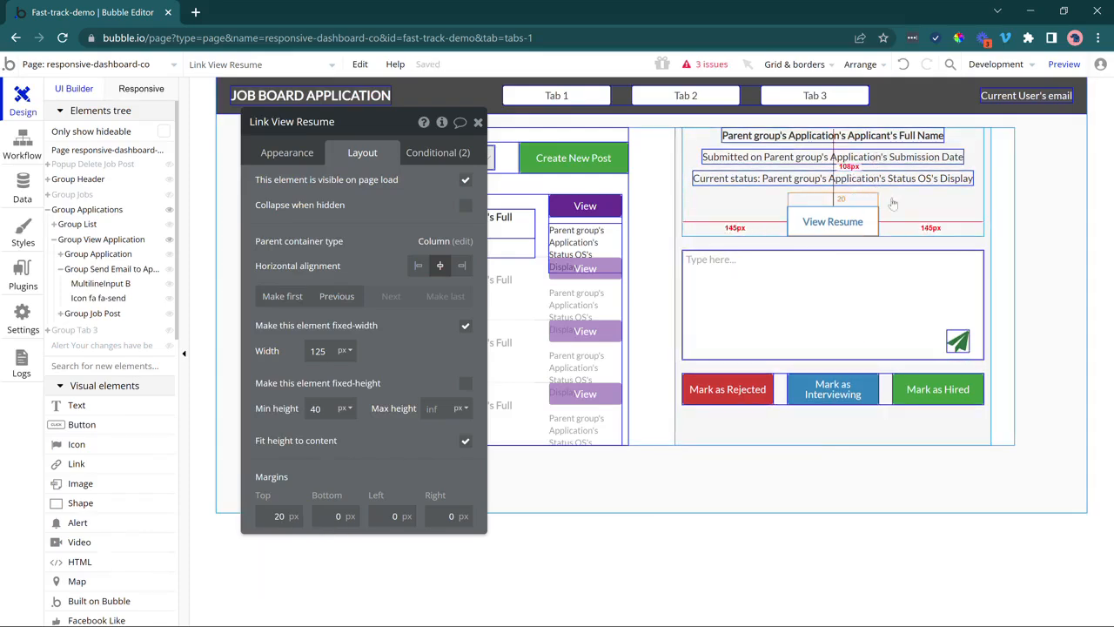
click(897, 201)
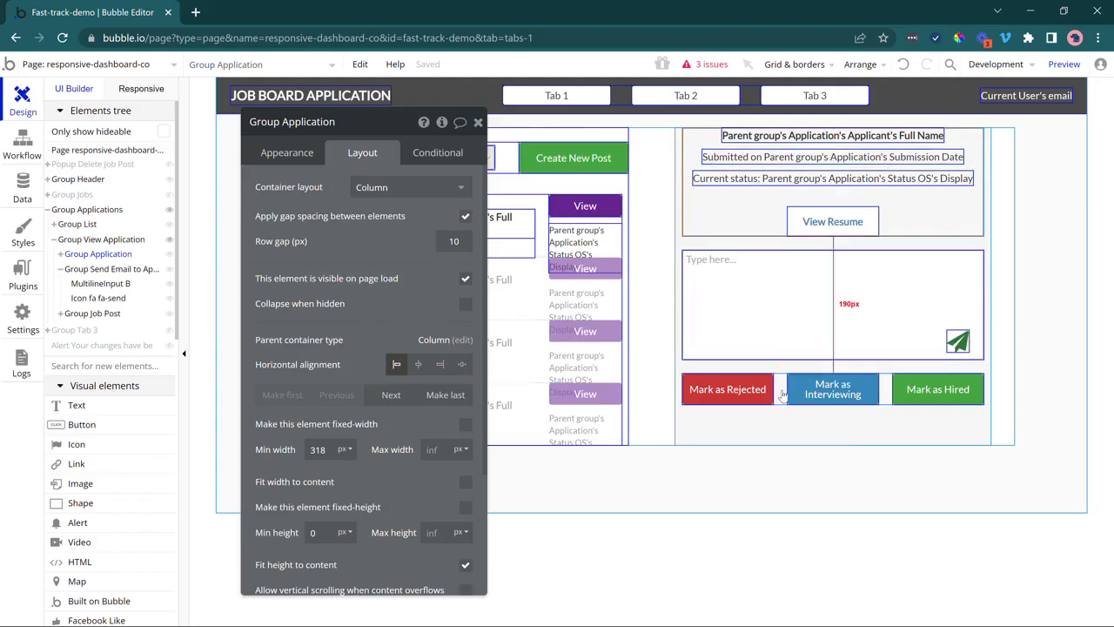
Stop Group Send Email to Applicant from fitting its content height.
click(778, 331)
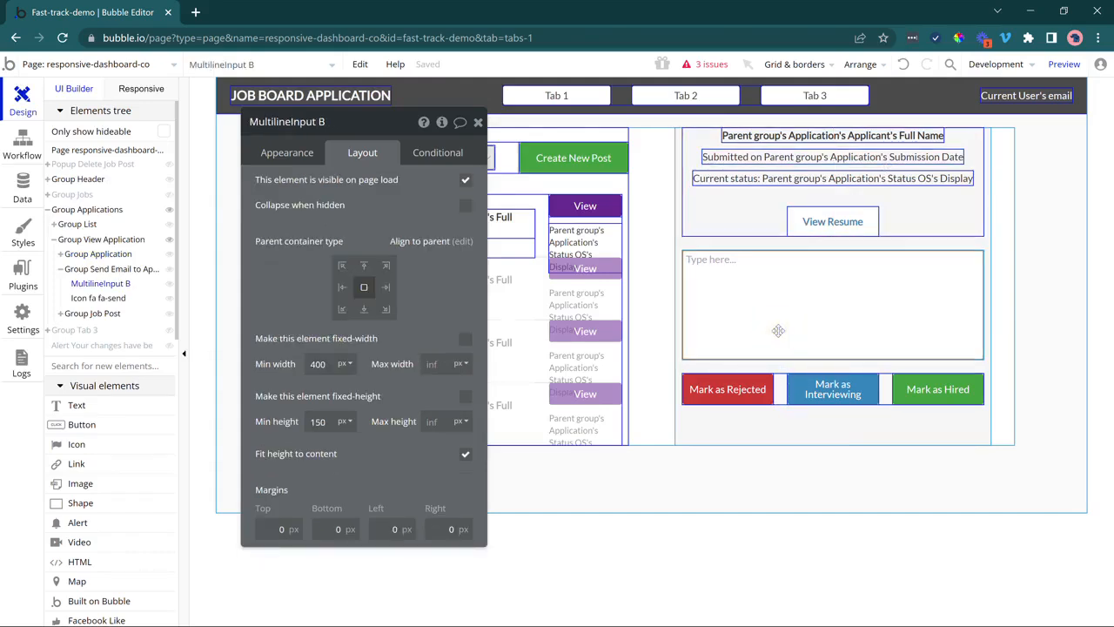
click(113, 269)
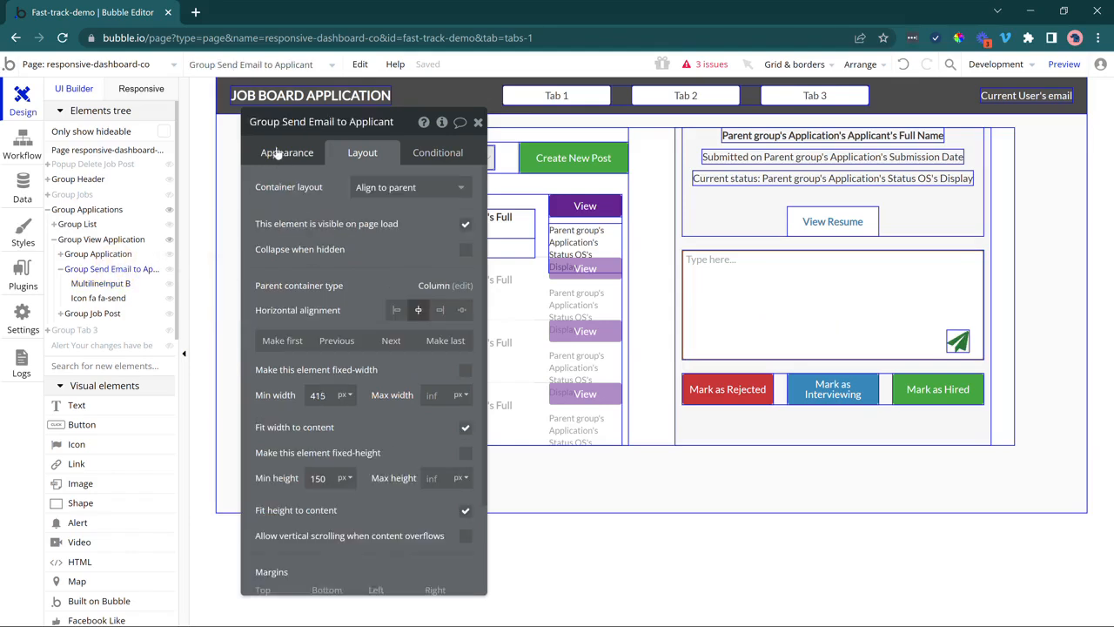
drag(375, 514, 367, 454)
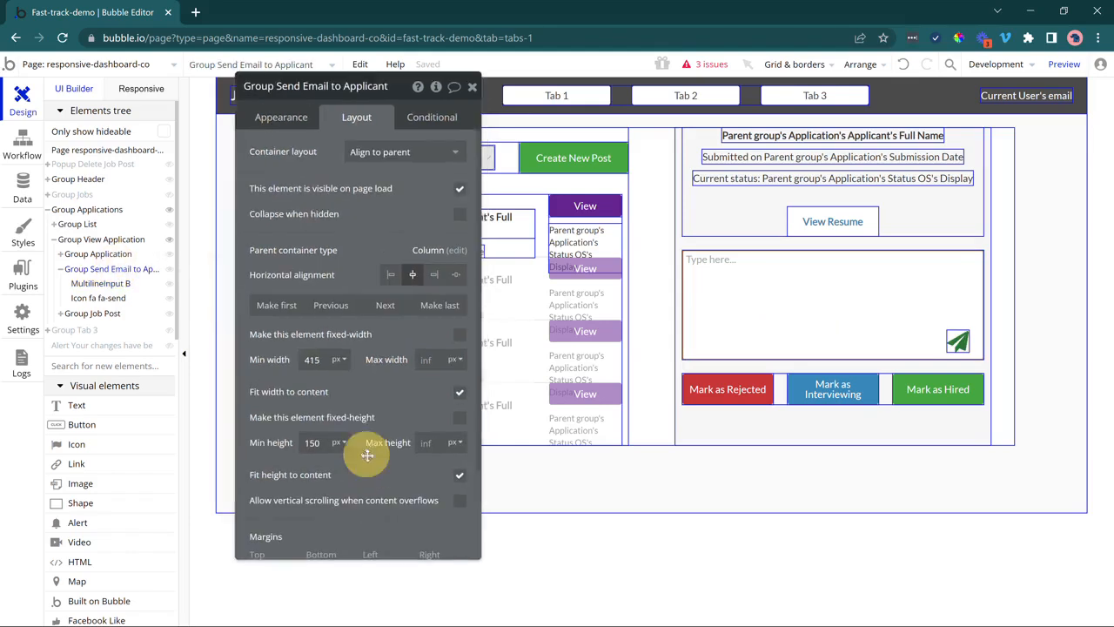
click(456, 451)
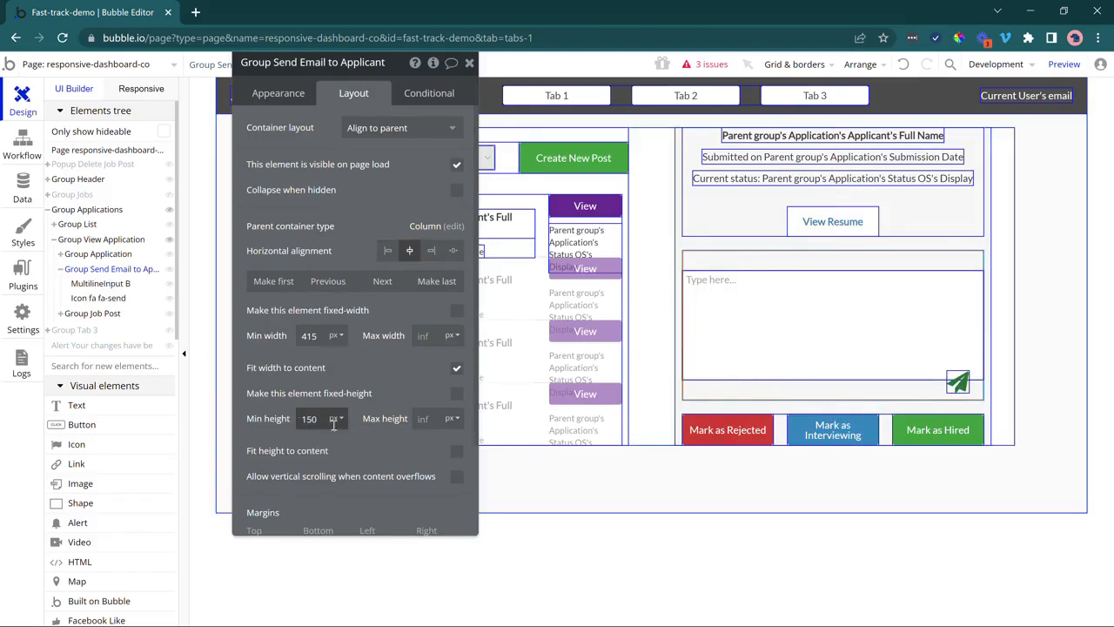
click(779, 428)
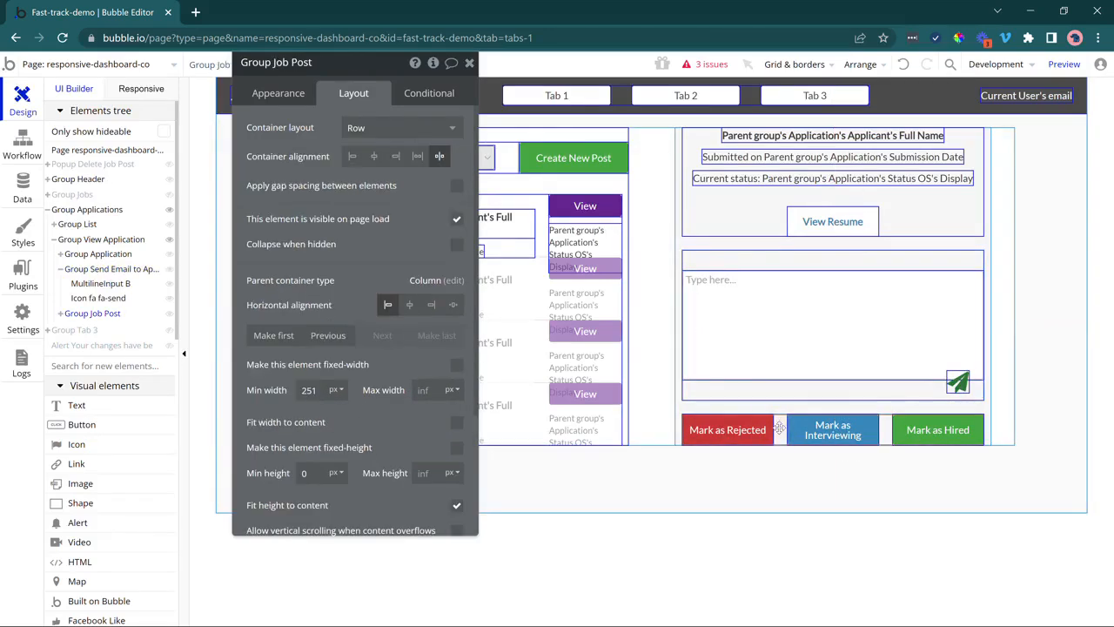
click(812, 373)
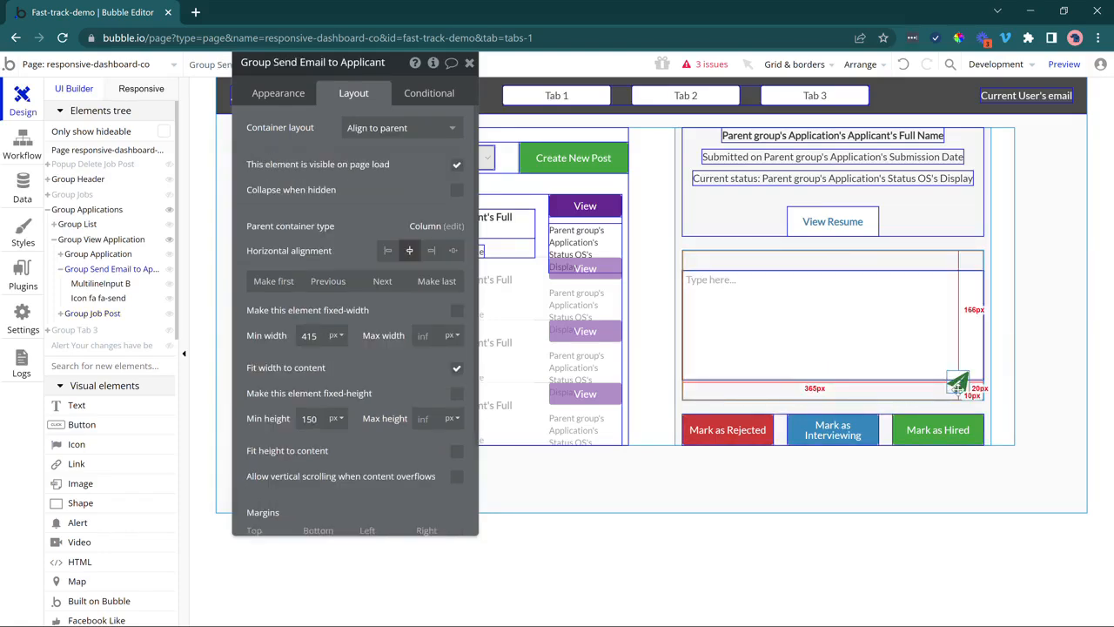
Align the message box bottom-centre in its group and check the send icon's placement.
click(931, 346)
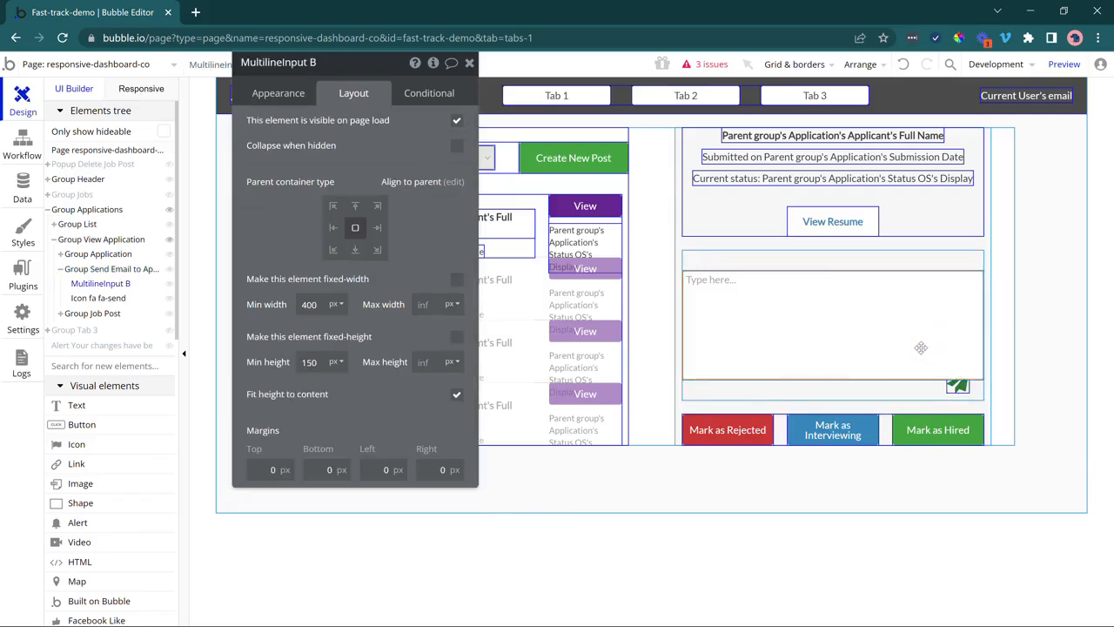
click(355, 250)
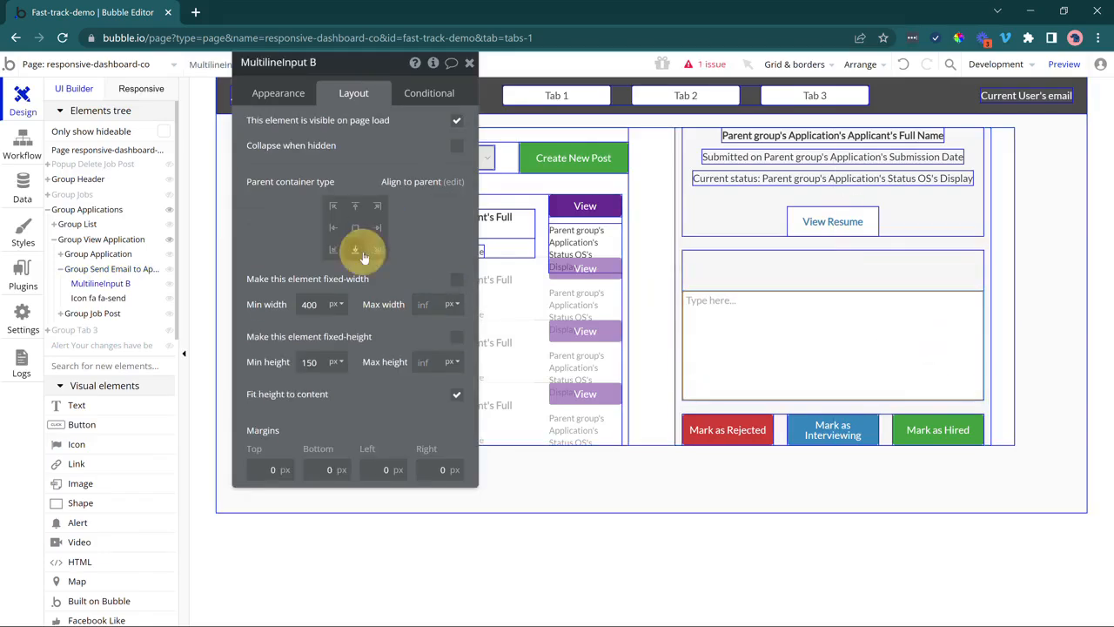
click(1034, 374)
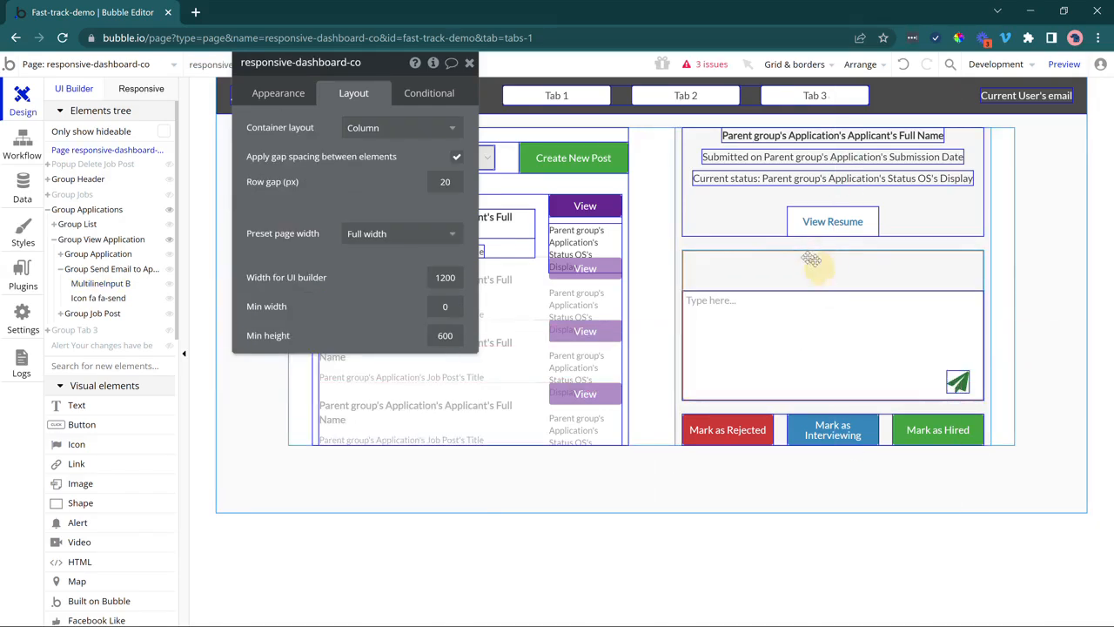
click(756, 267)
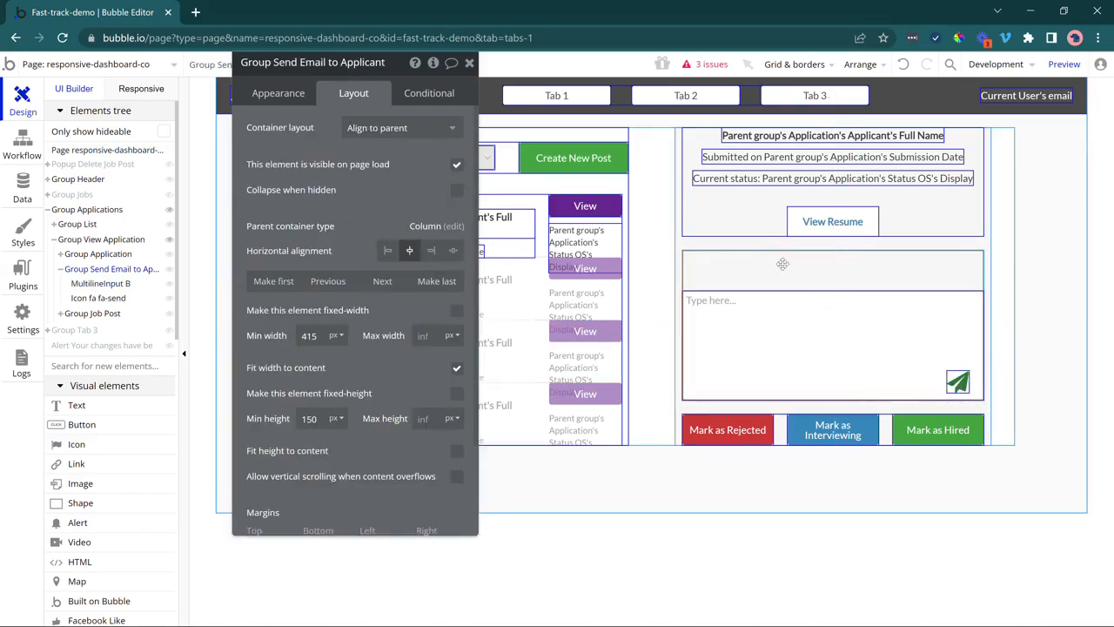
click(781, 424)
click(952, 380)
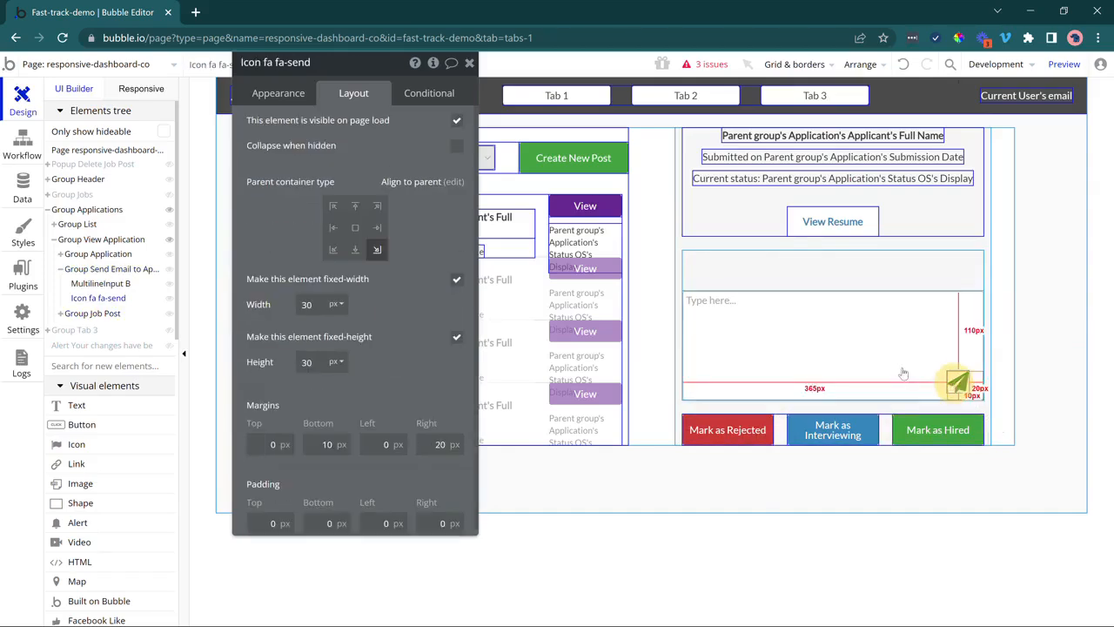
click(900, 365)
click(1048, 365)
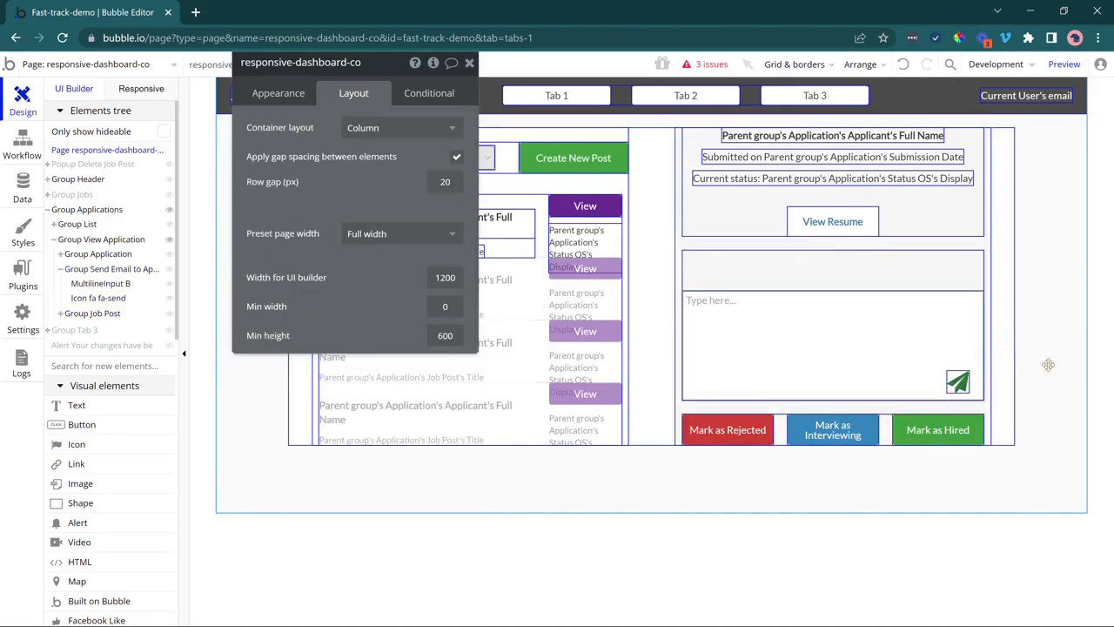
click(881, 353)
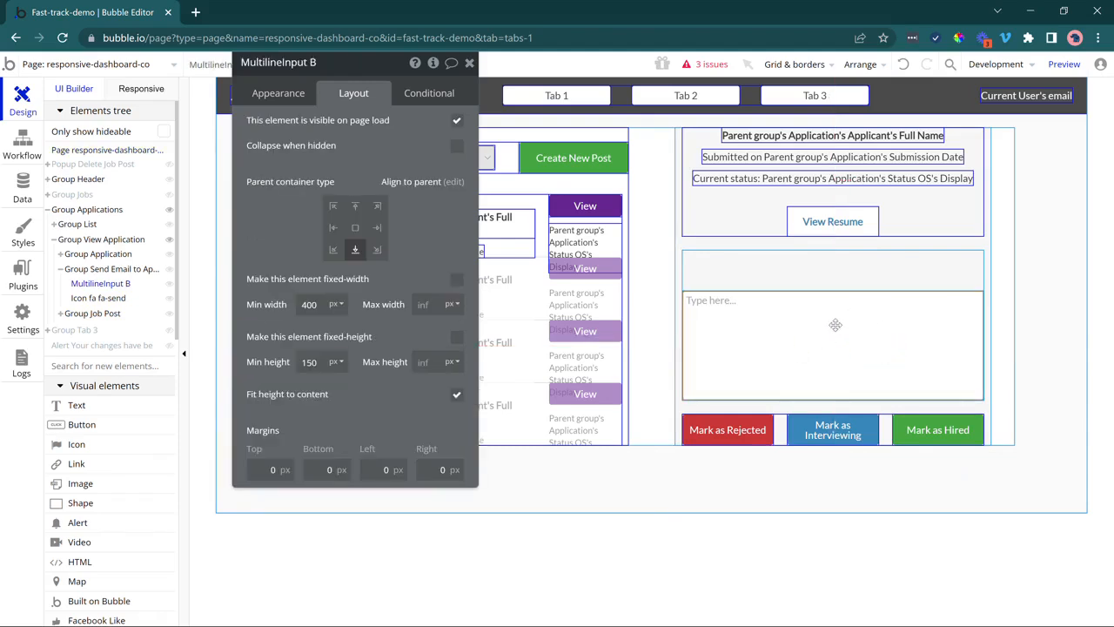
click(959, 384)
click(957, 385)
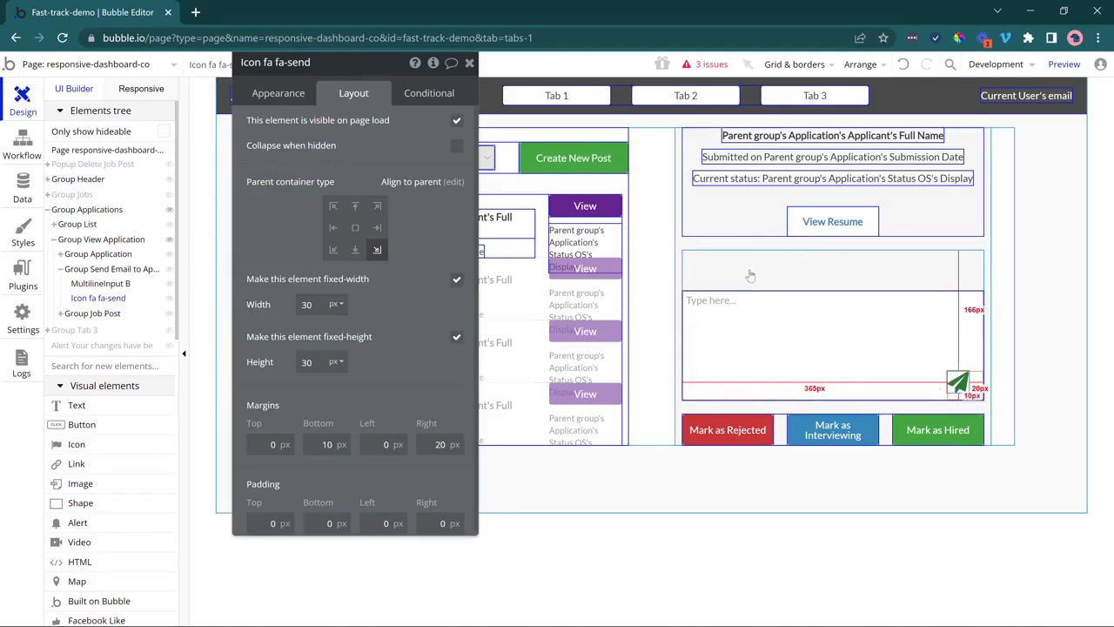
Set Group View Application's top and bottom padding to 20 px and close its settings.
click(740, 219)
click(681, 237)
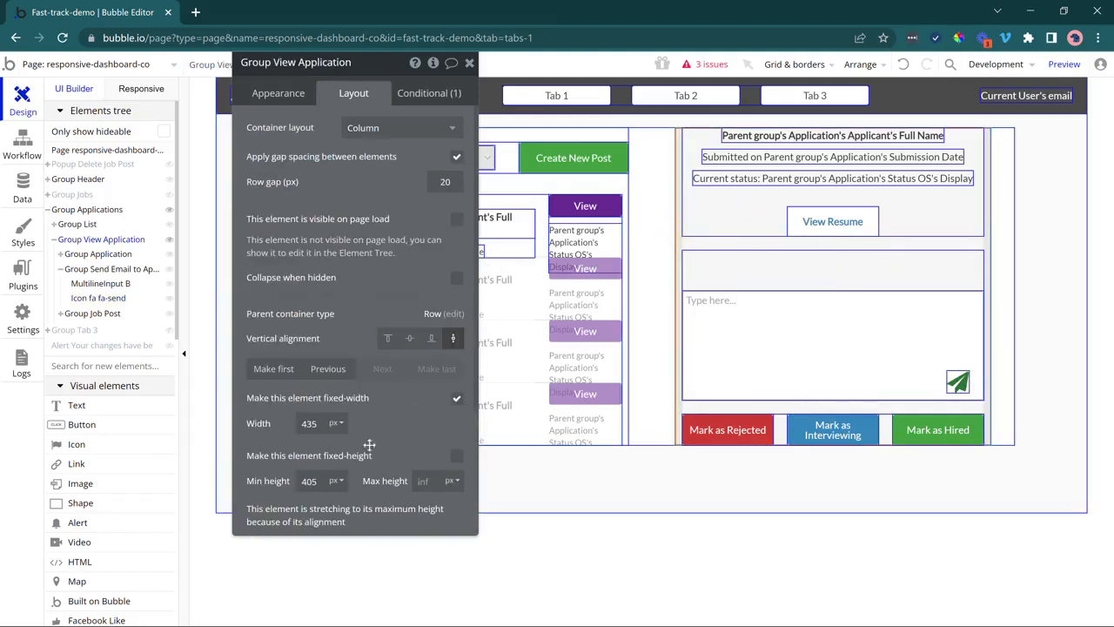
scroll(348, 435, down, 3)
click(281, 517)
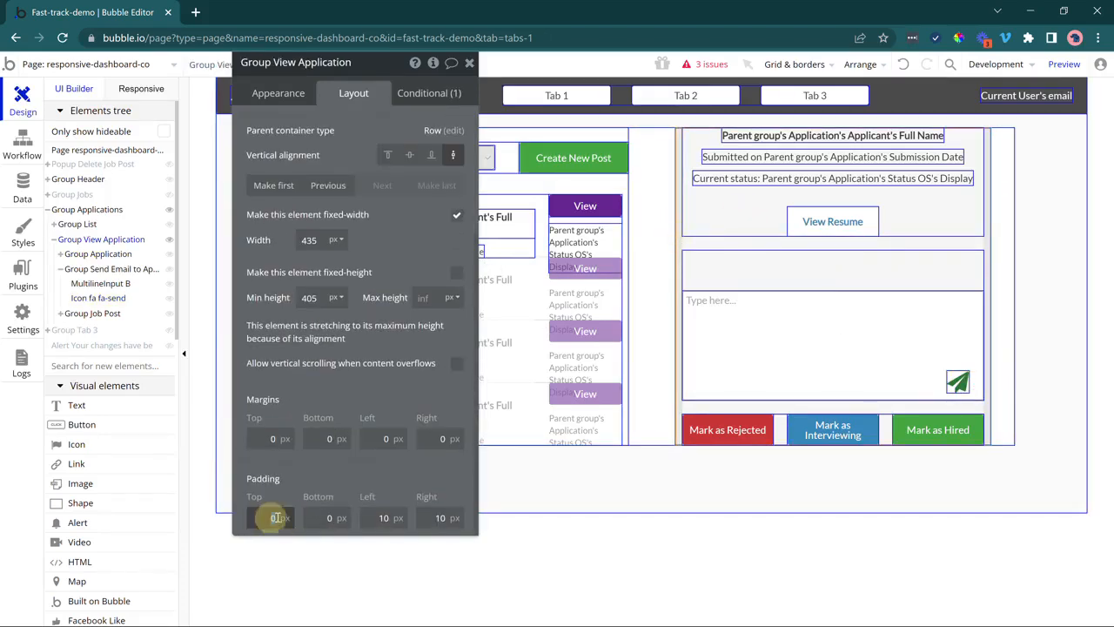
text(20)
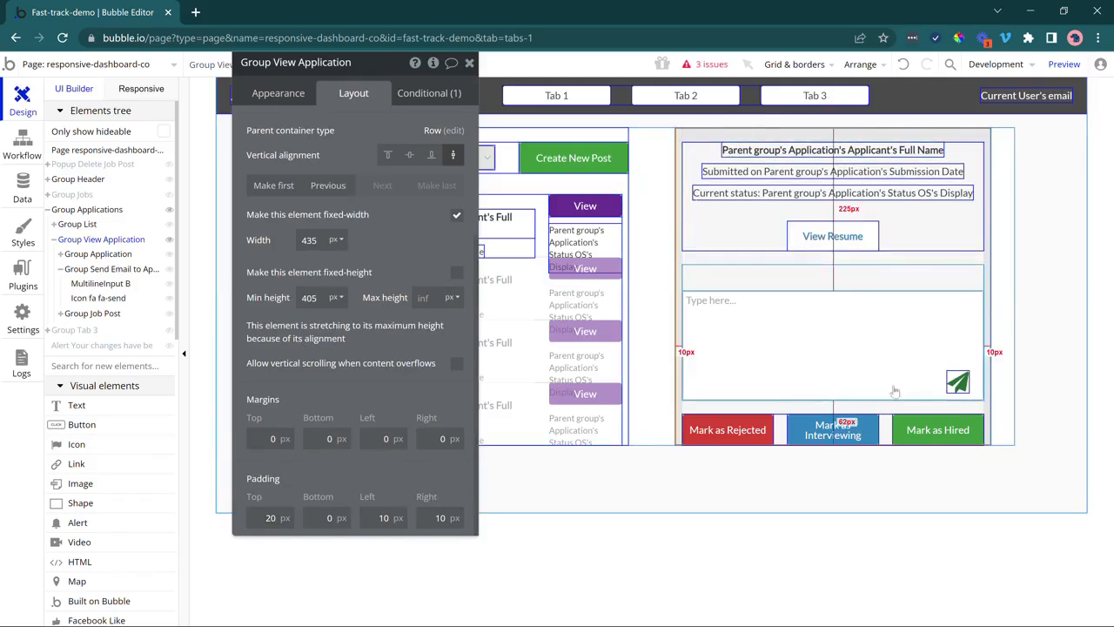
click(324, 519)
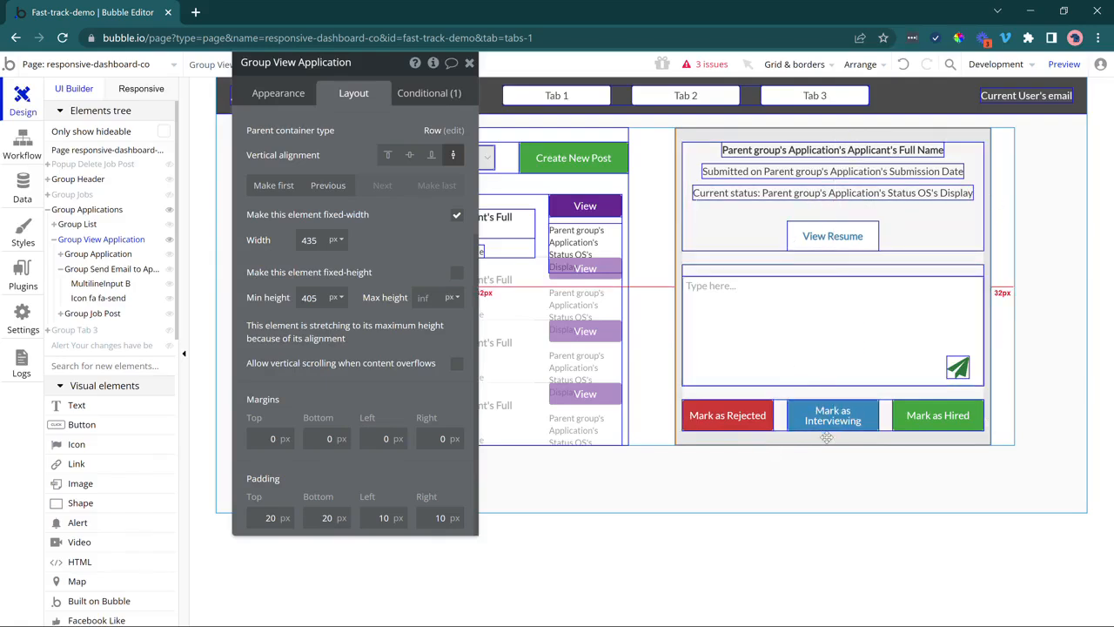
drag(374, 135, 150, 150)
click(244, 78)
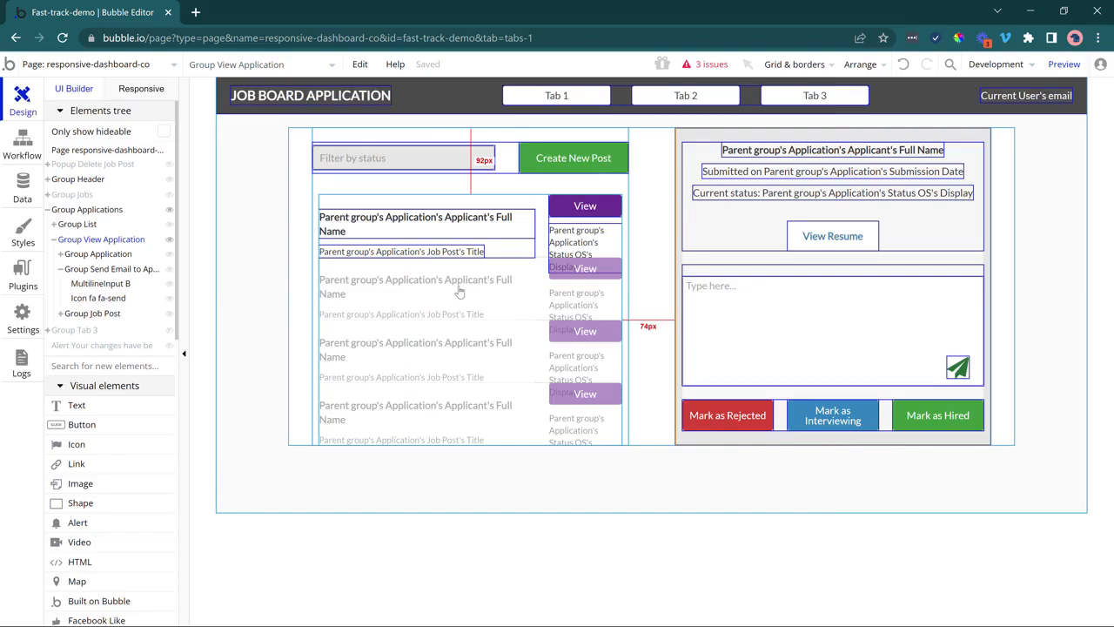
Delete the Create New Post button and paste a copy of the Filter by status dropdown.
click(528, 166)
key(Delete)
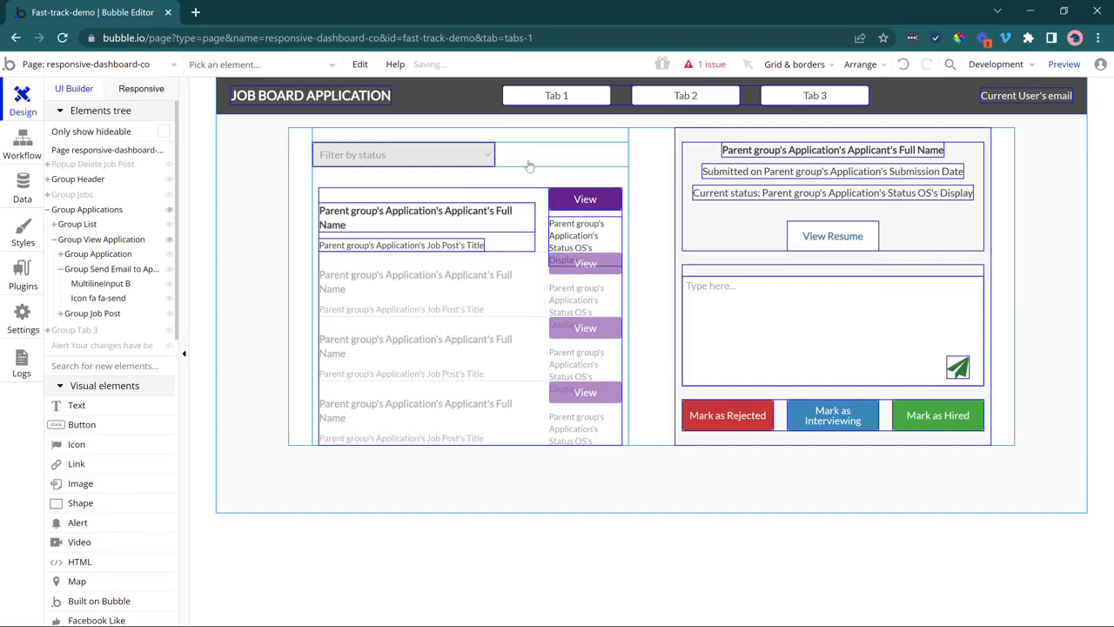
click(443, 157)
double_click(442, 155)
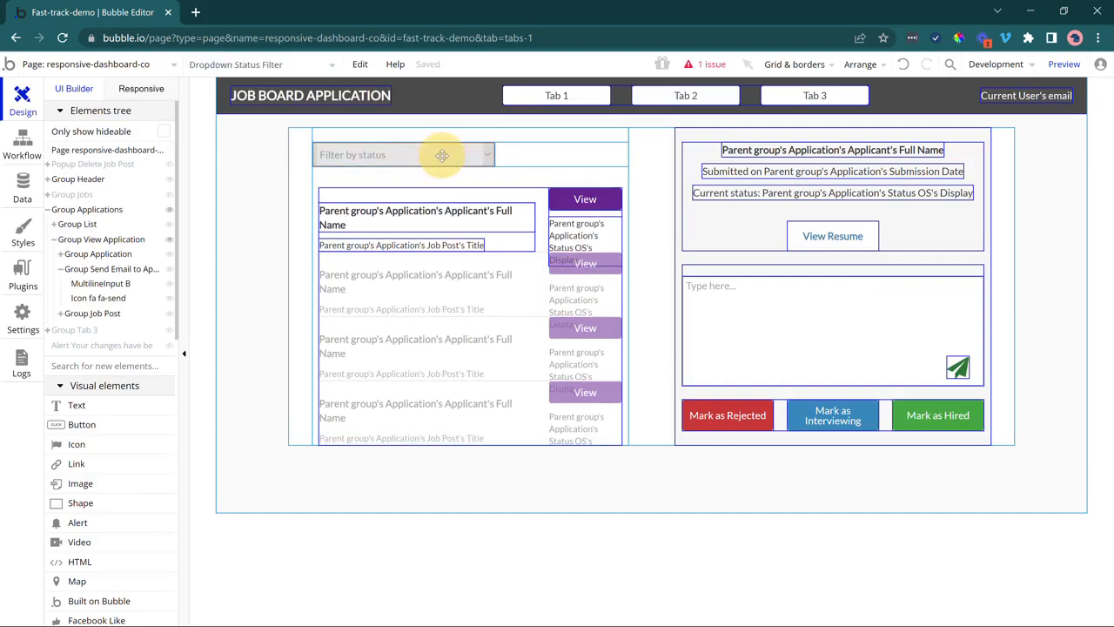
click(442, 156)
key(ctrl+c)
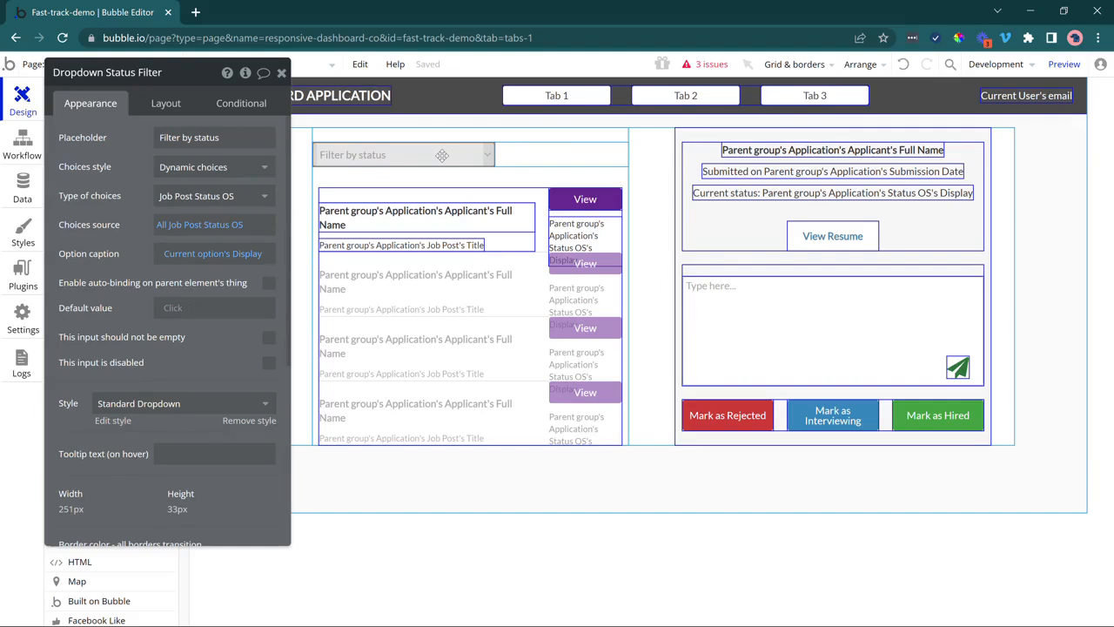
click(442, 155)
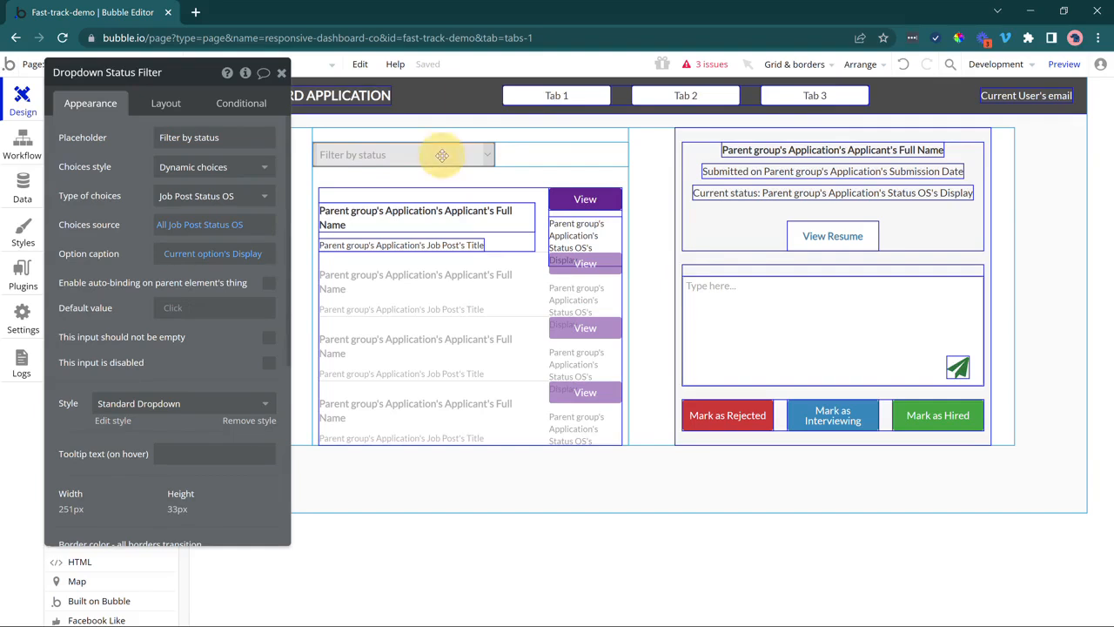
click(520, 158)
key(ctrl+v)
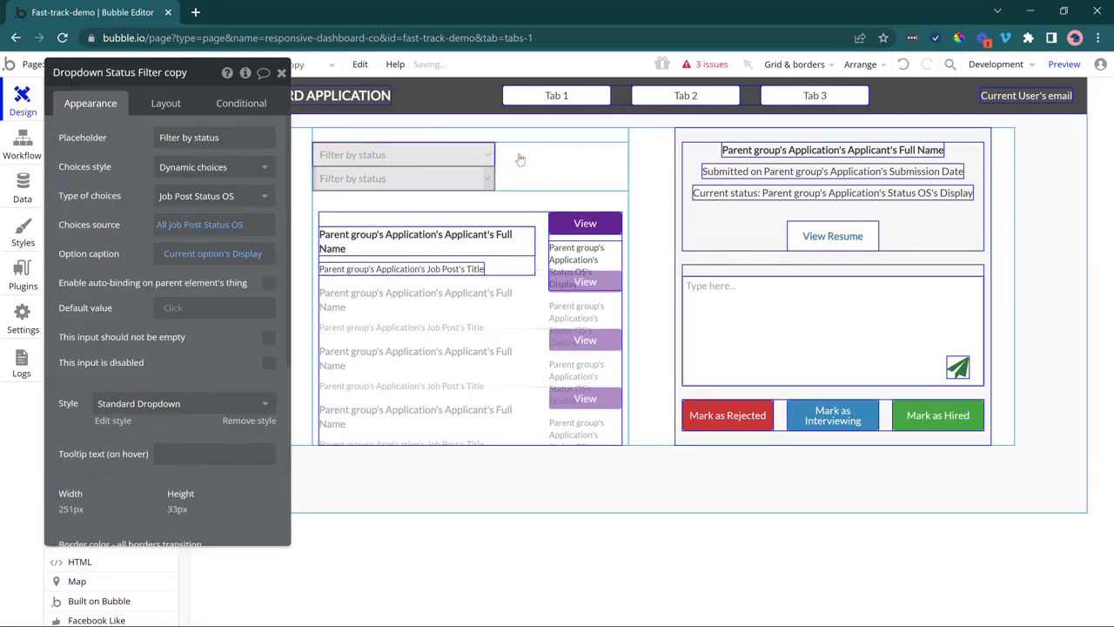
Rename the original dropdown 'Application Status Filter' and set the width to 150.
click(390, 154)
click(165, 103)
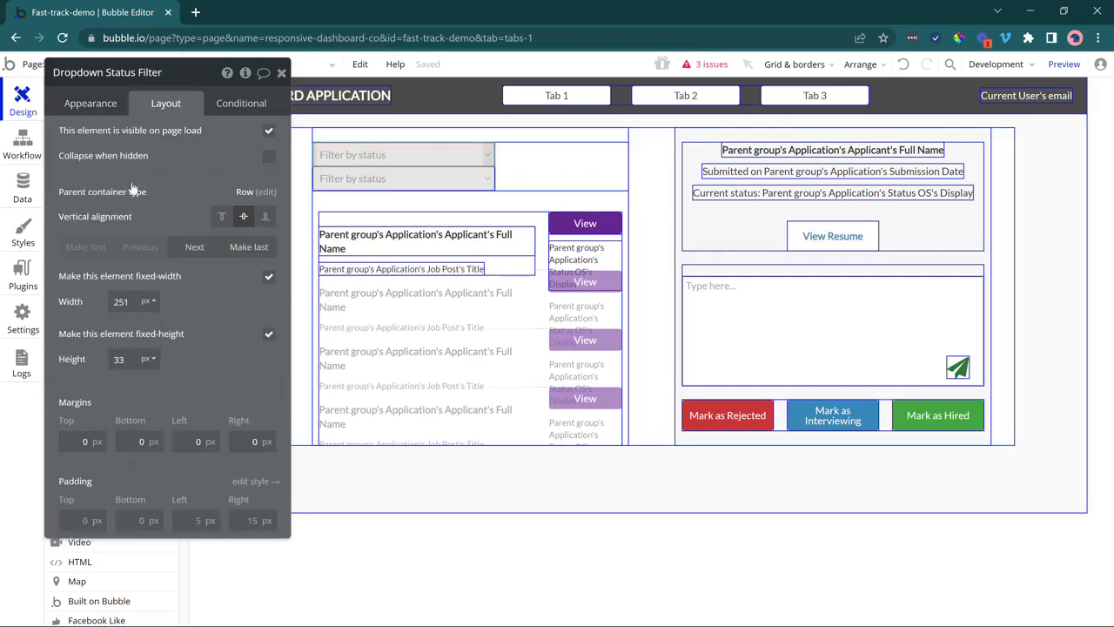
click(110, 73)
drag(106, 73, 191, 76)
text(Application)
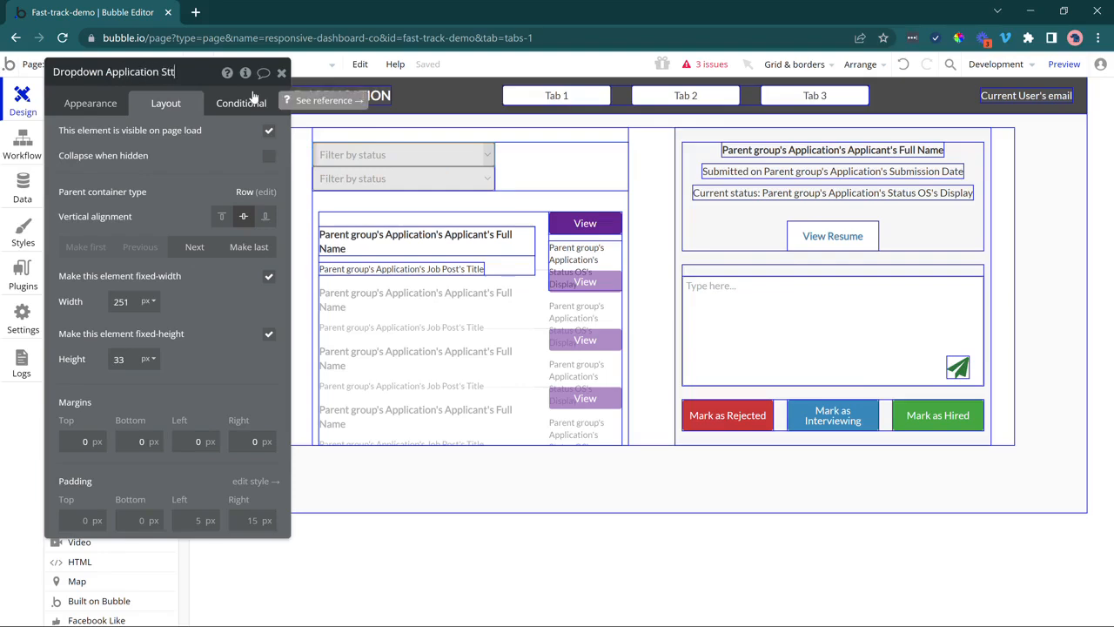
text( Status Filter)
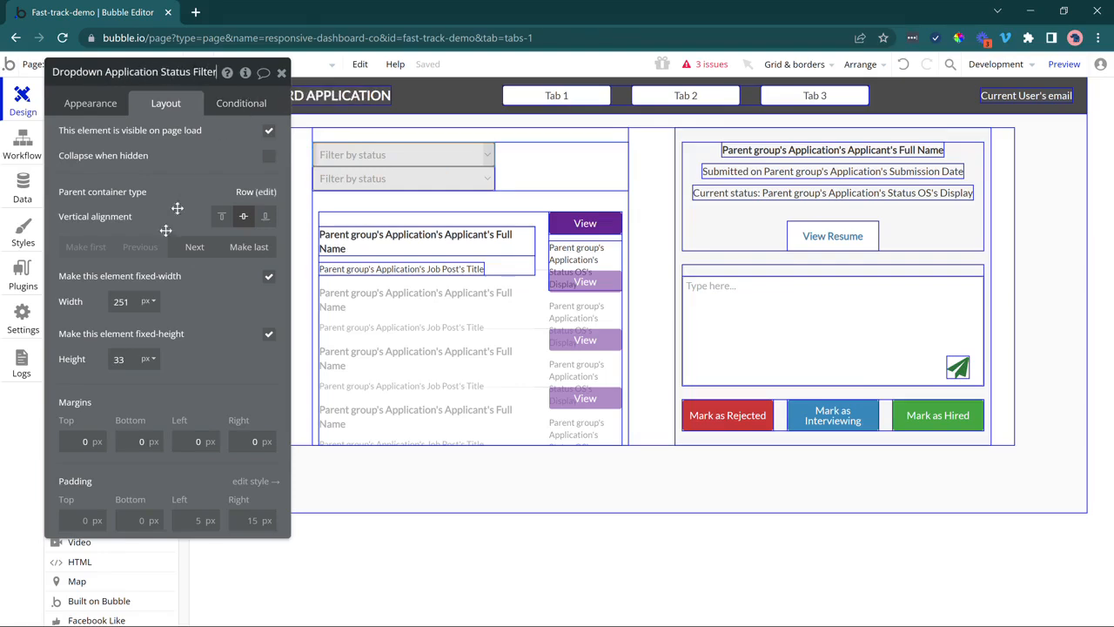
click(121, 301)
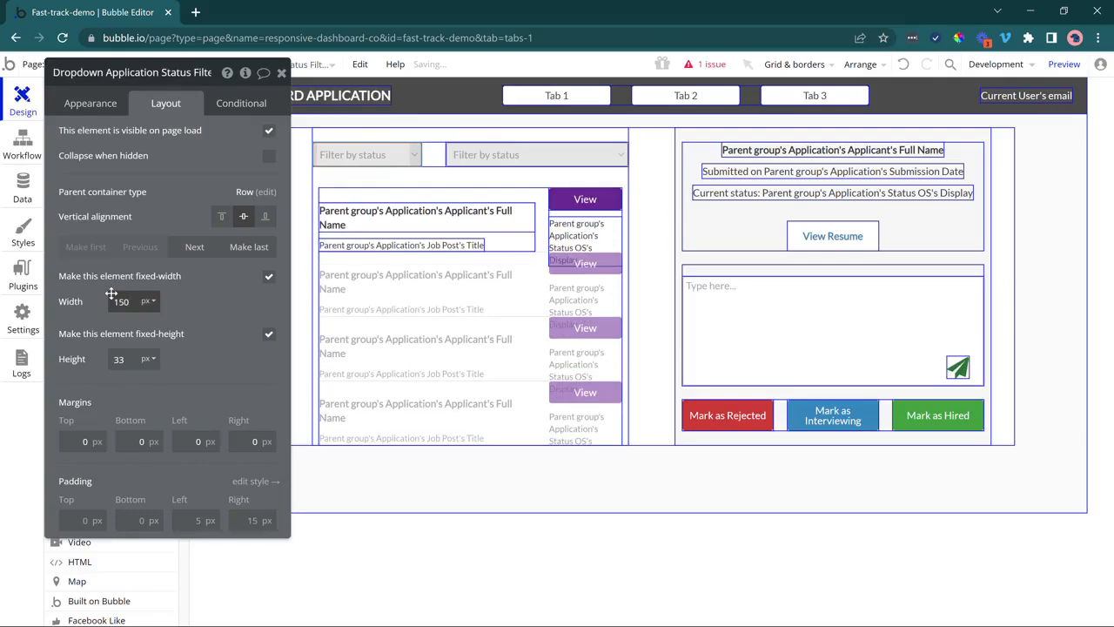
click(490, 154)
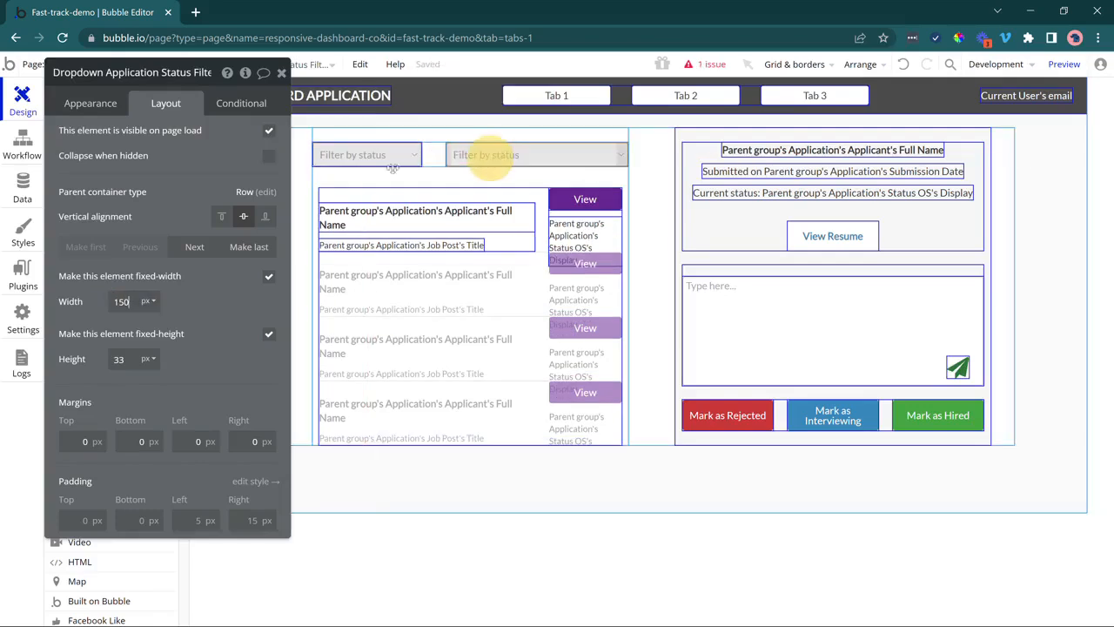
double_click(121, 301)
text(150)
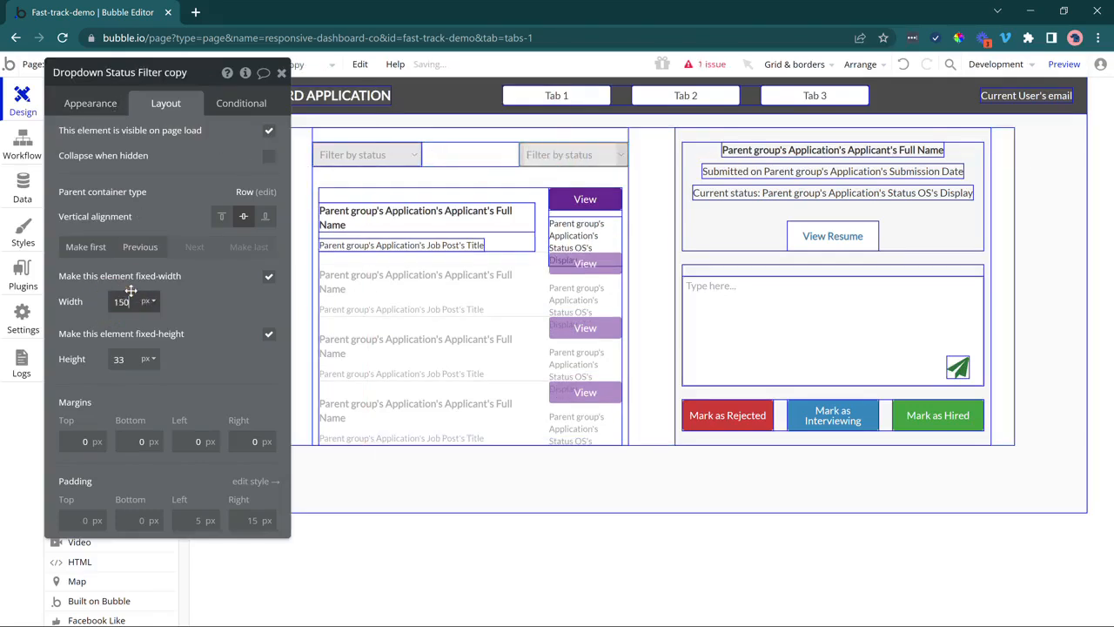
Rename the copy 'Dropdown Job Filter', width 250, with placeholder 'Filter by Job'.
click(103, 74)
drag(102, 74, 227, 67)
key(BackSpace)
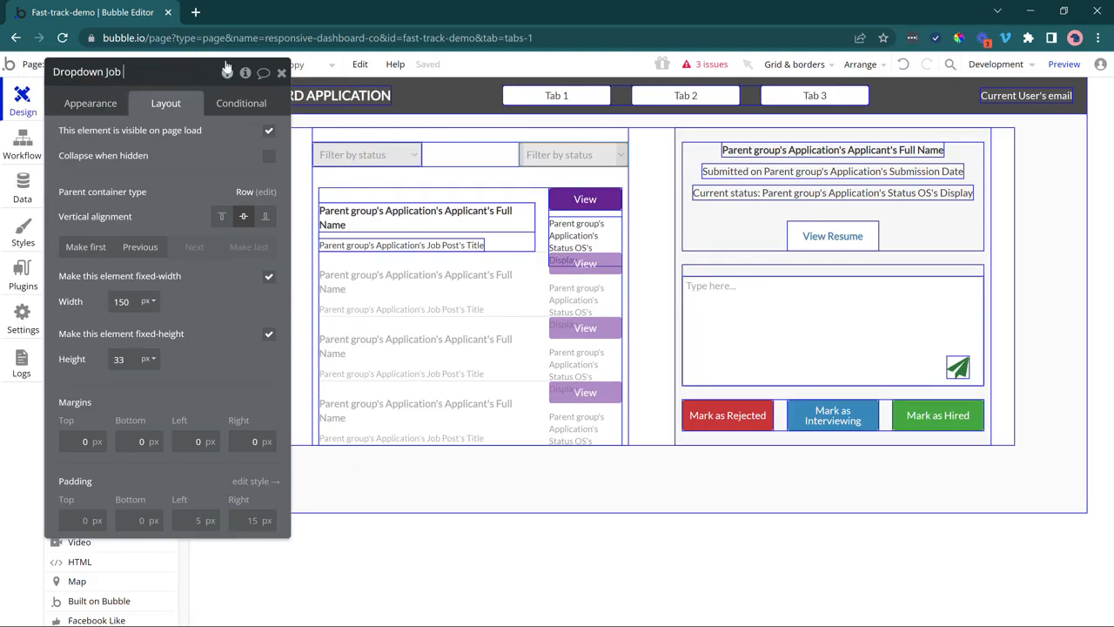
click(188, 164)
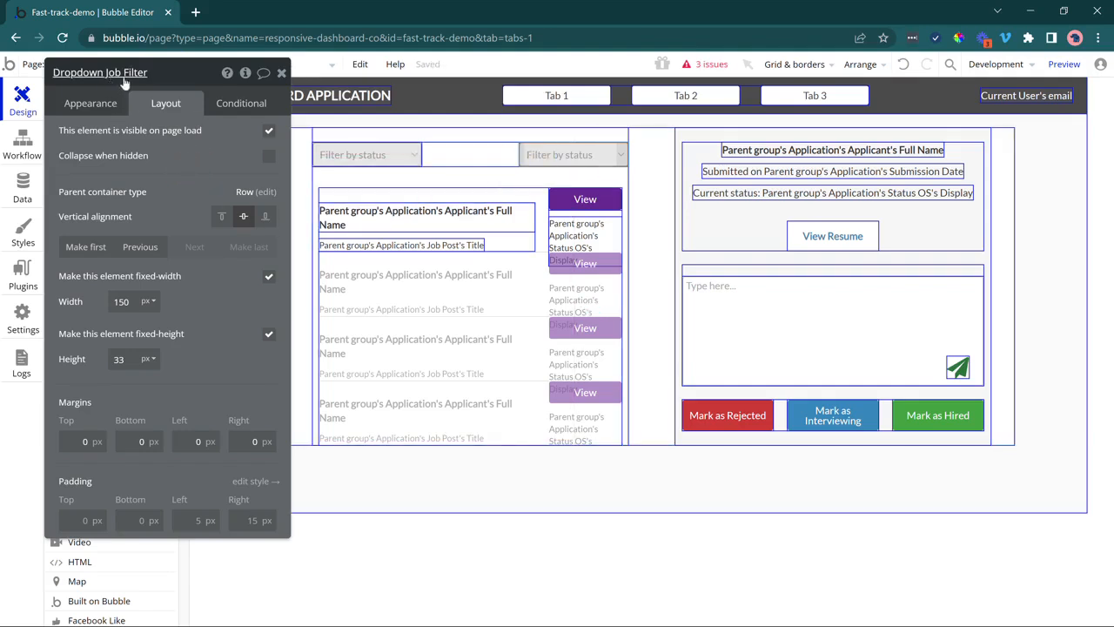
click(128, 302)
double_click(129, 302)
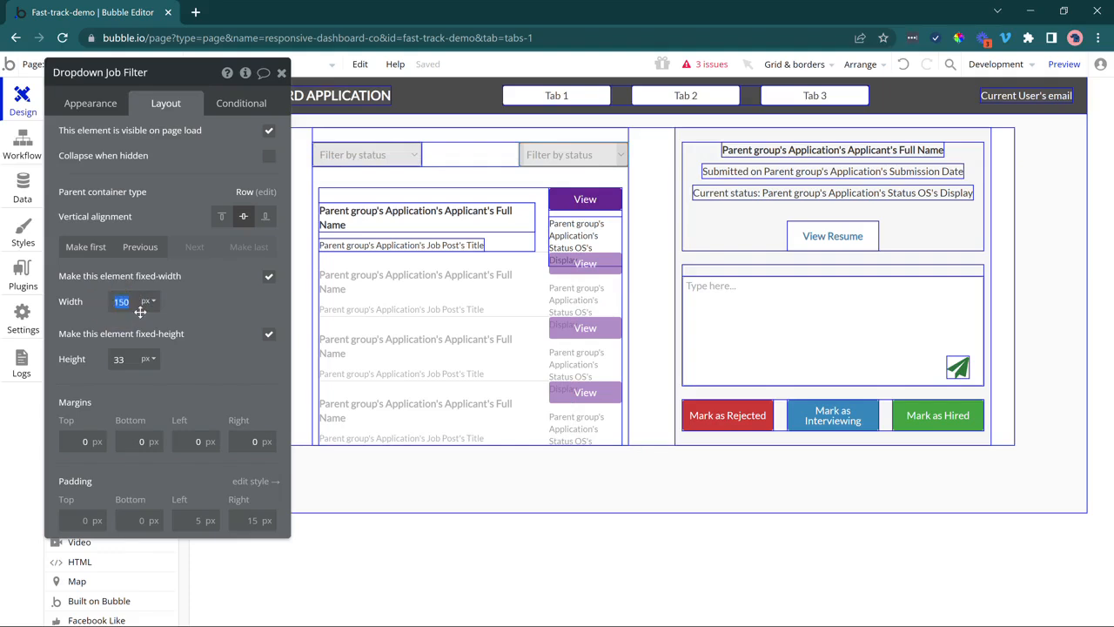
text(250)
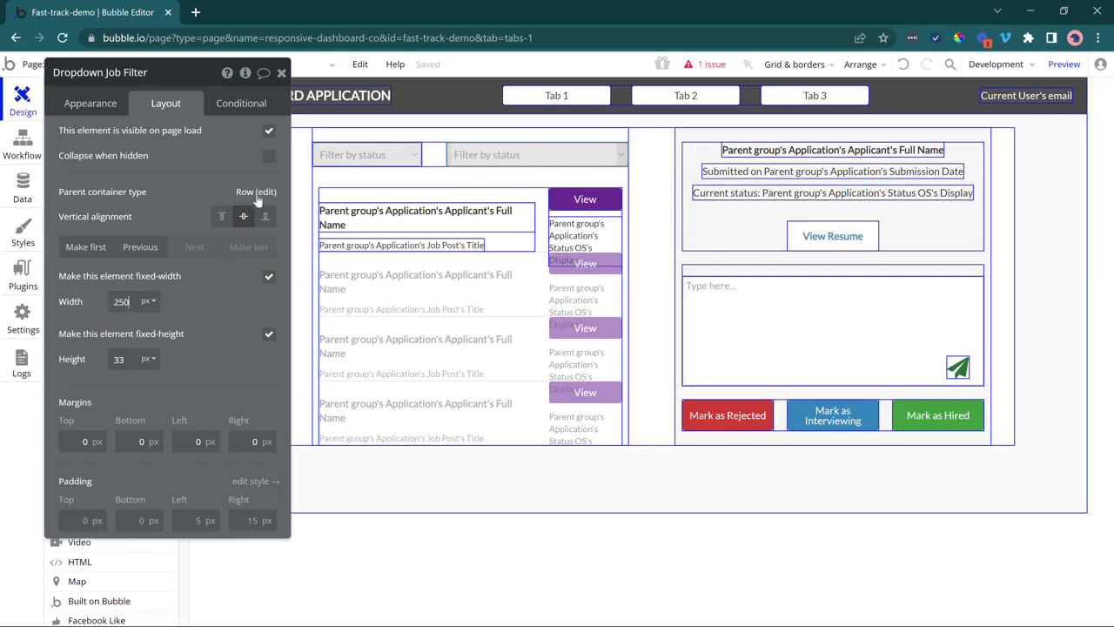
click(90, 102)
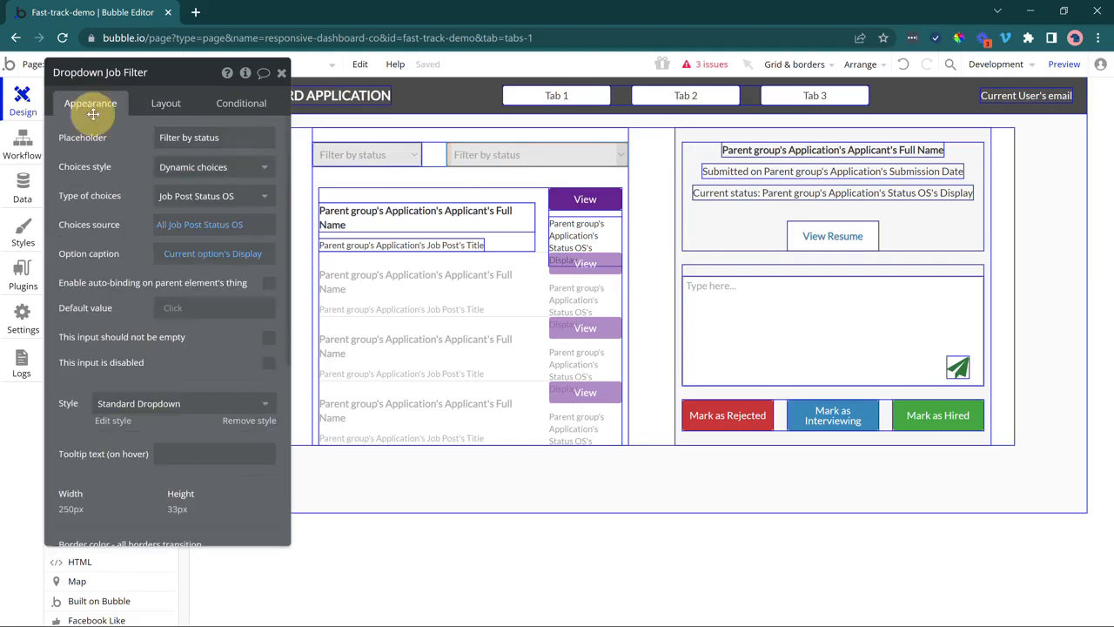
triple_click(190, 137)
text(F)
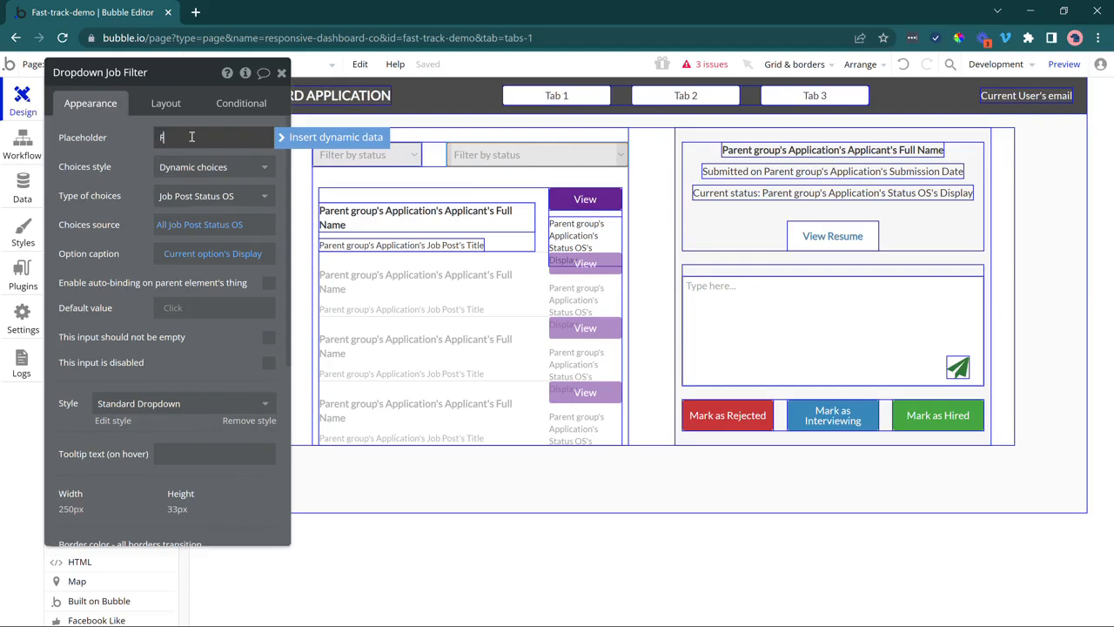
text(ilter by Job)
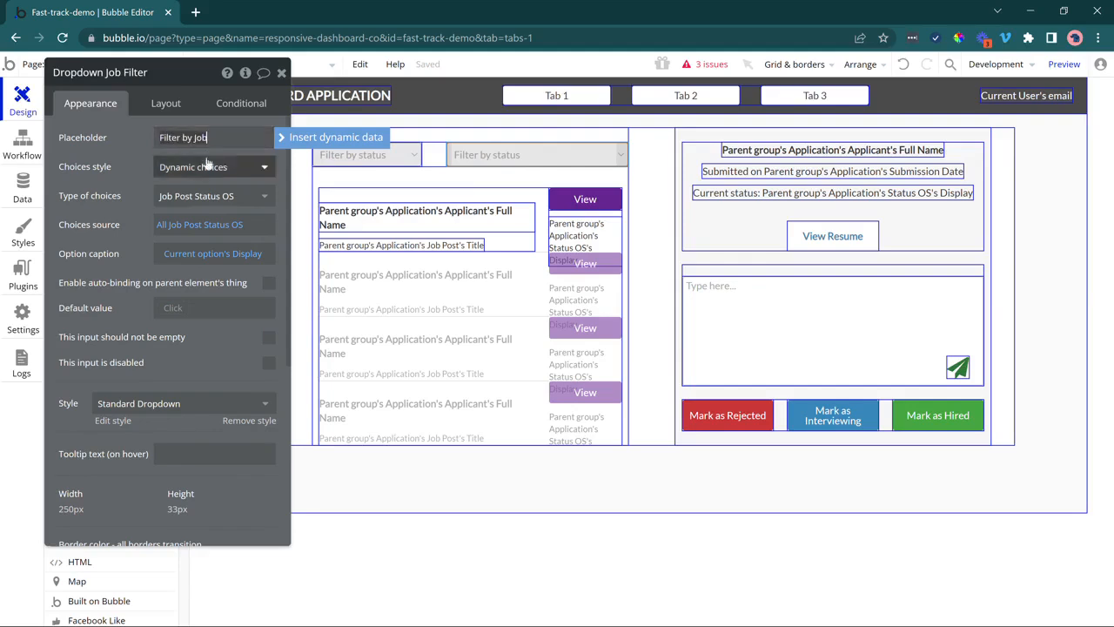
click(395, 160)
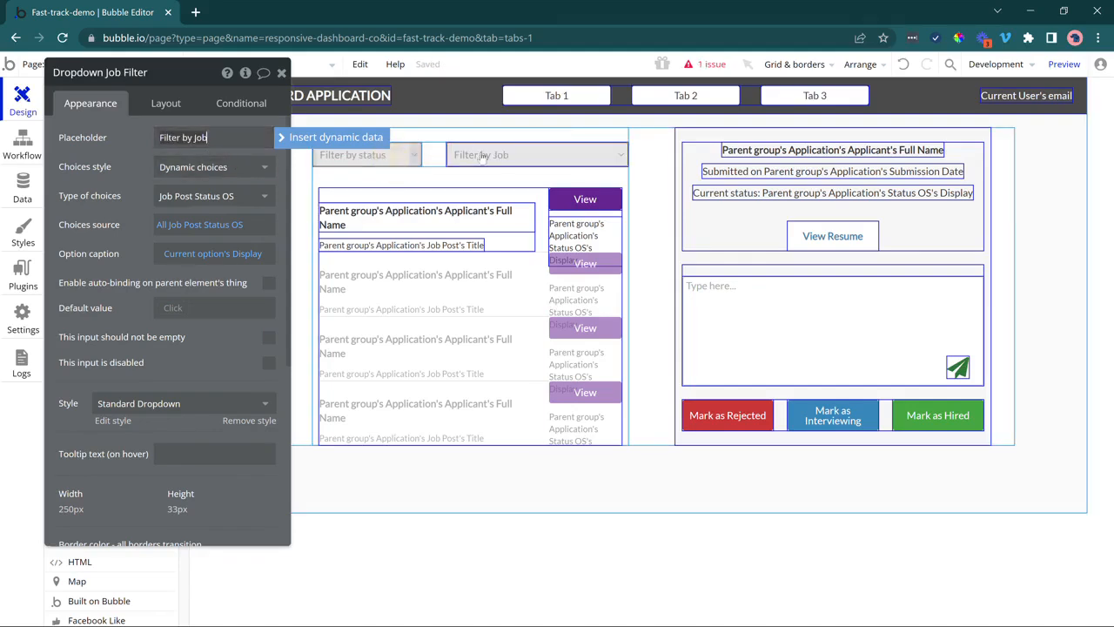
click(482, 154)
click(408, 160)
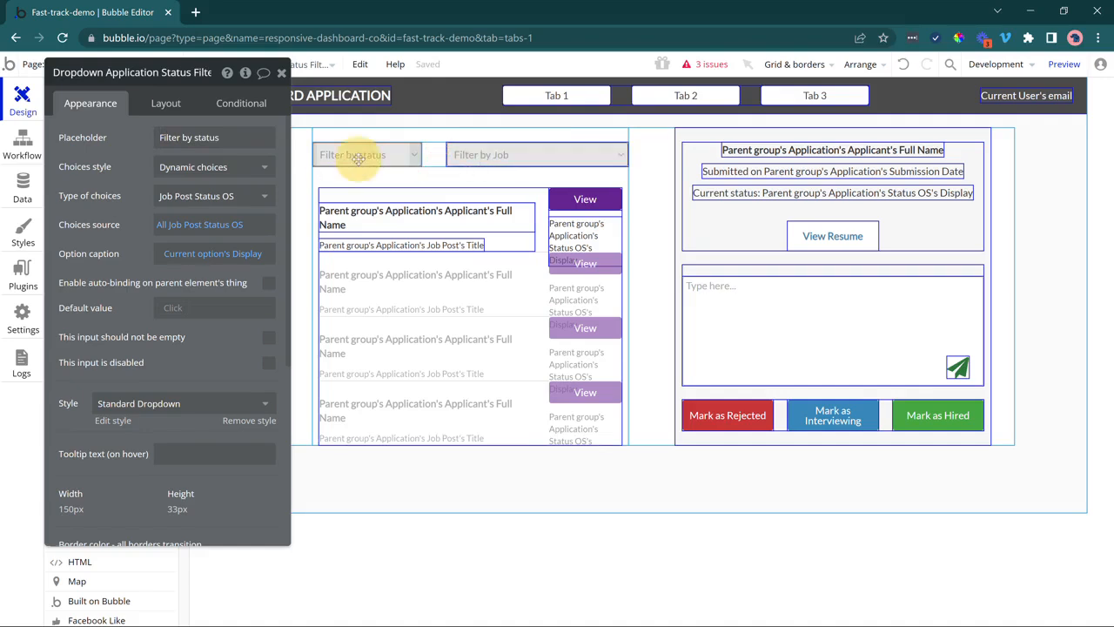
Set the status filter dropdown's choices to all Application Status OS options.
click(215, 199)
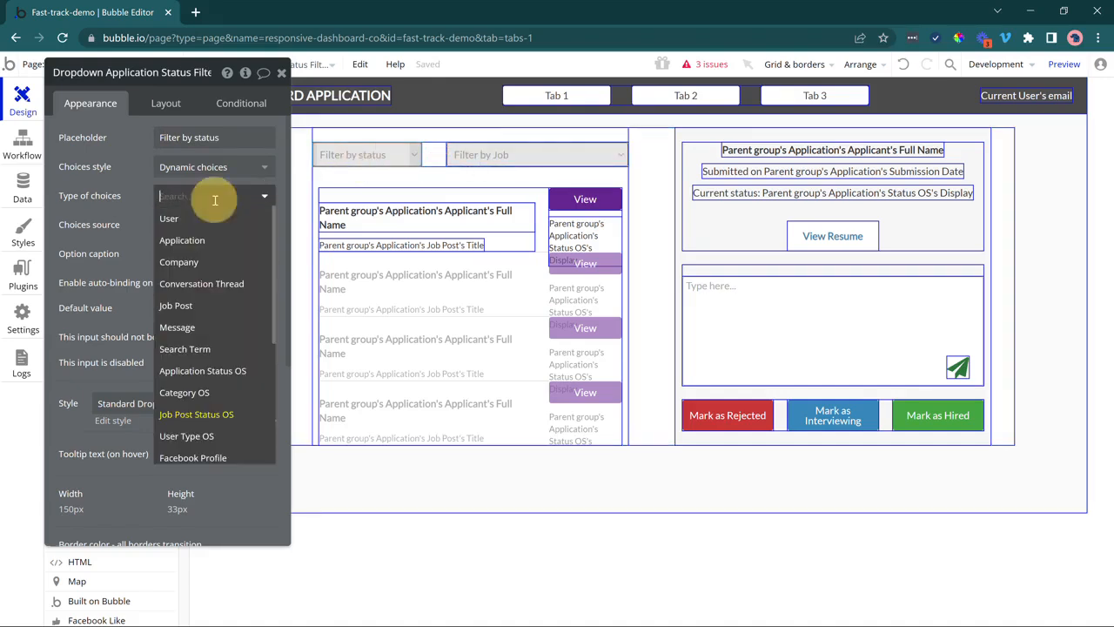
click(203, 371)
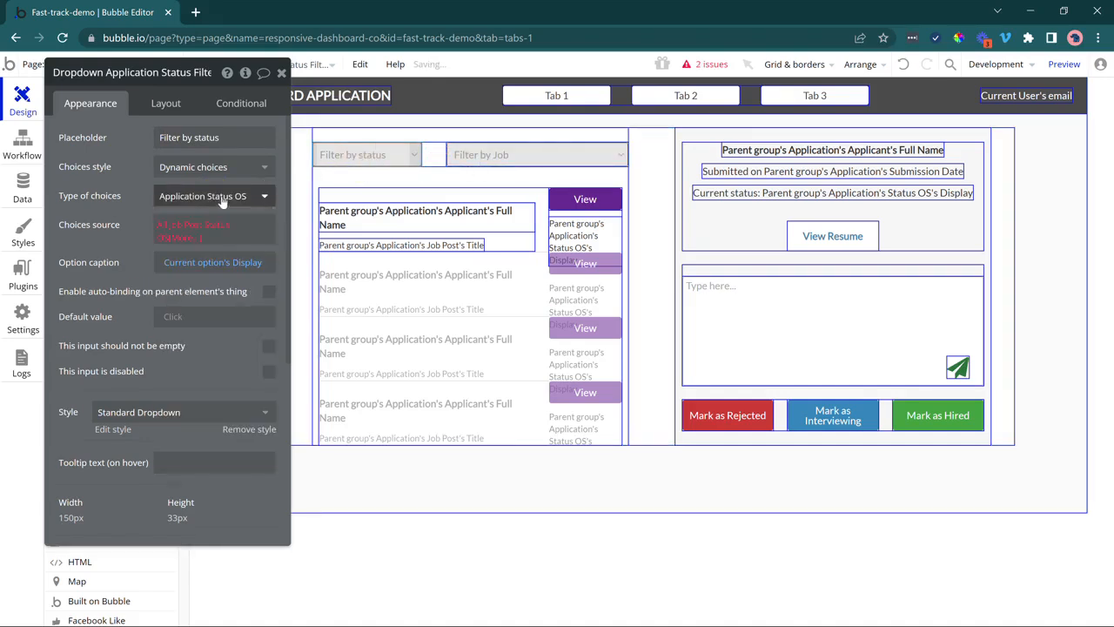
click(186, 232)
click(185, 243)
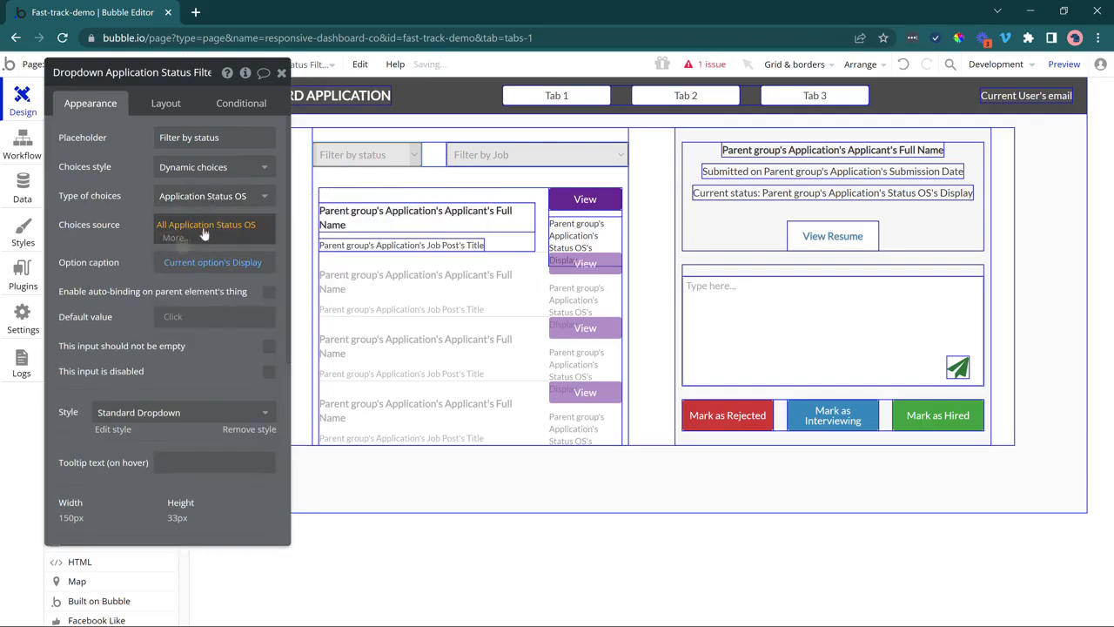
click(116, 262)
Make the Job Filter dropdown's type Job Post, with choices from Search for Job Posts.
click(466, 156)
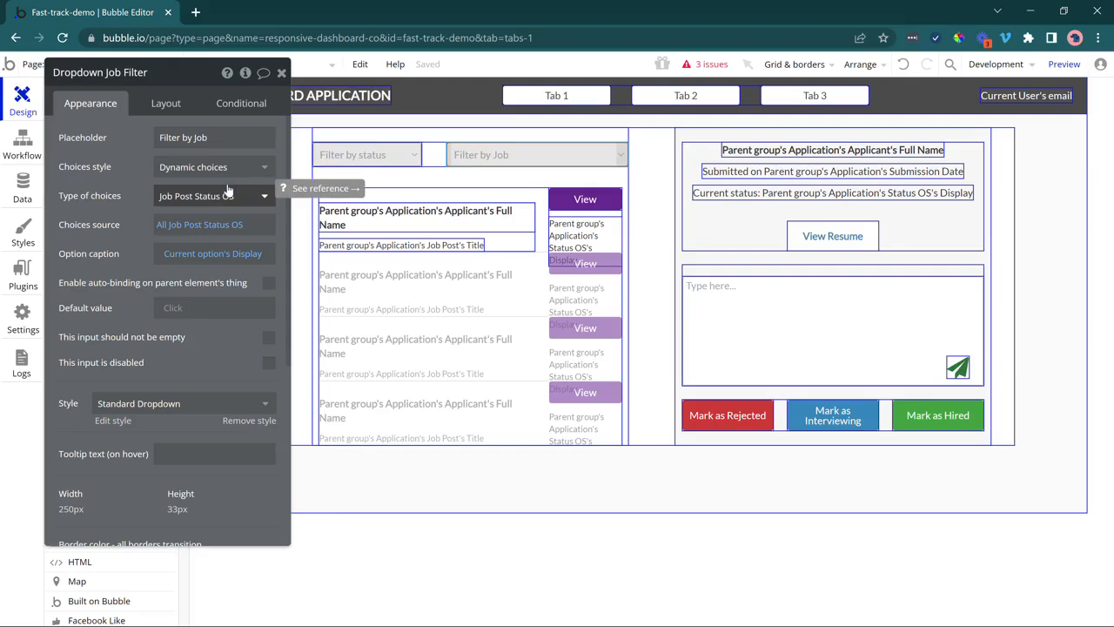
click(183, 200)
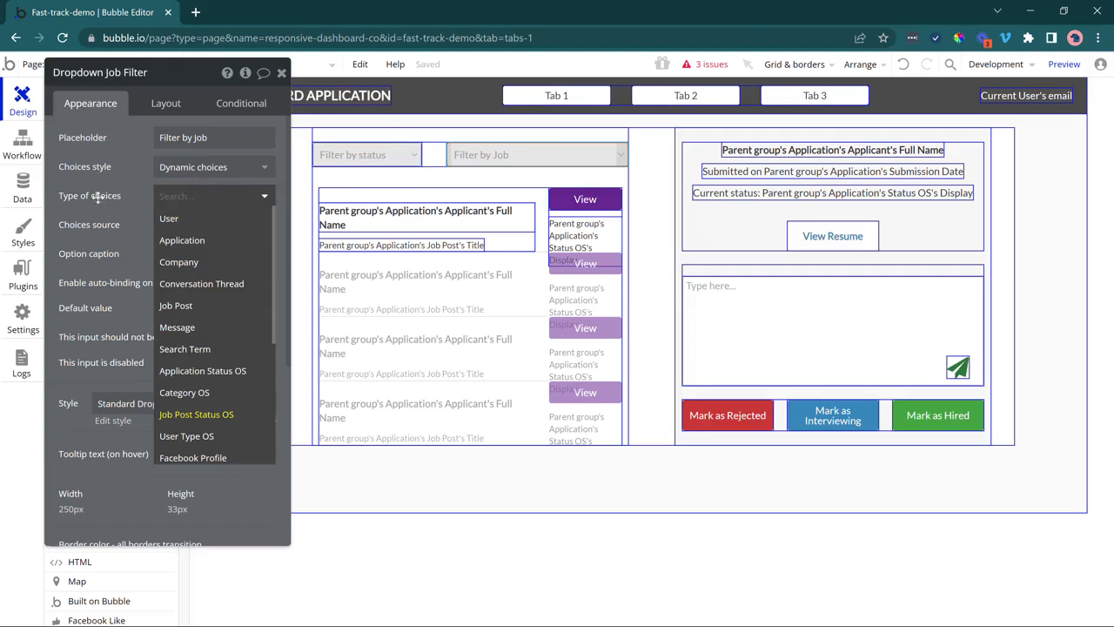
click(174, 304)
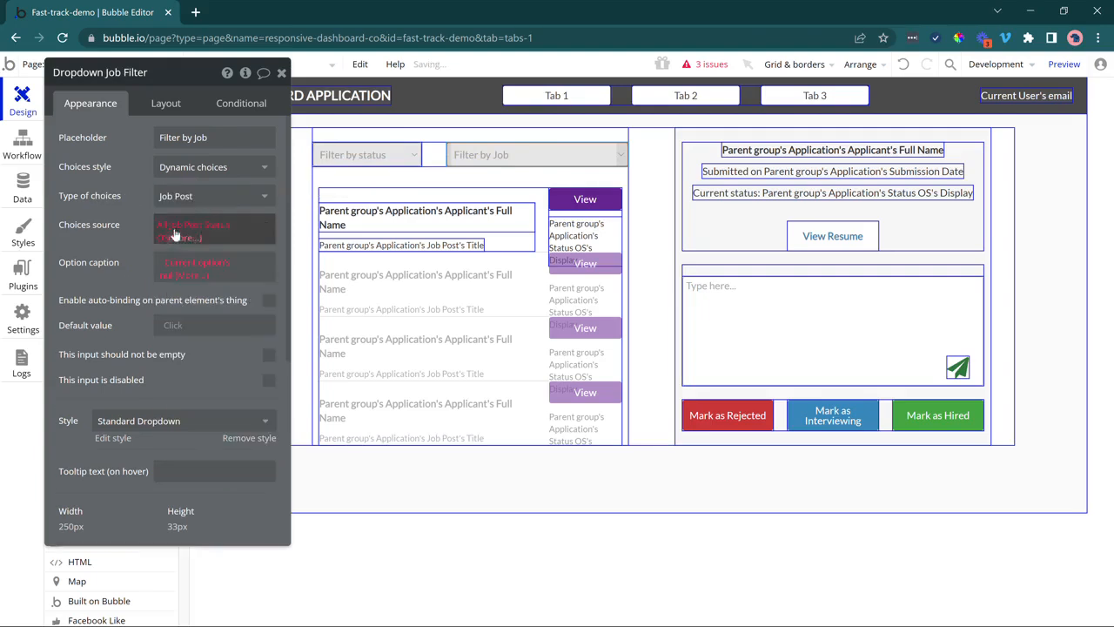
right_click(248, 226)
click(248, 226)
click(235, 223)
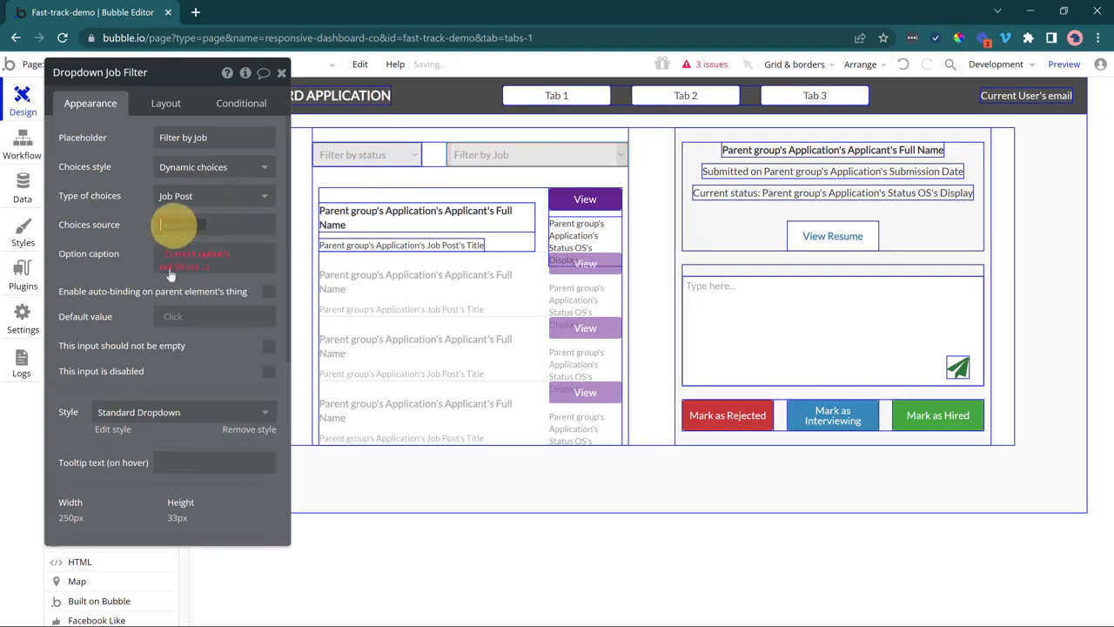
click(187, 288)
click(462, 106)
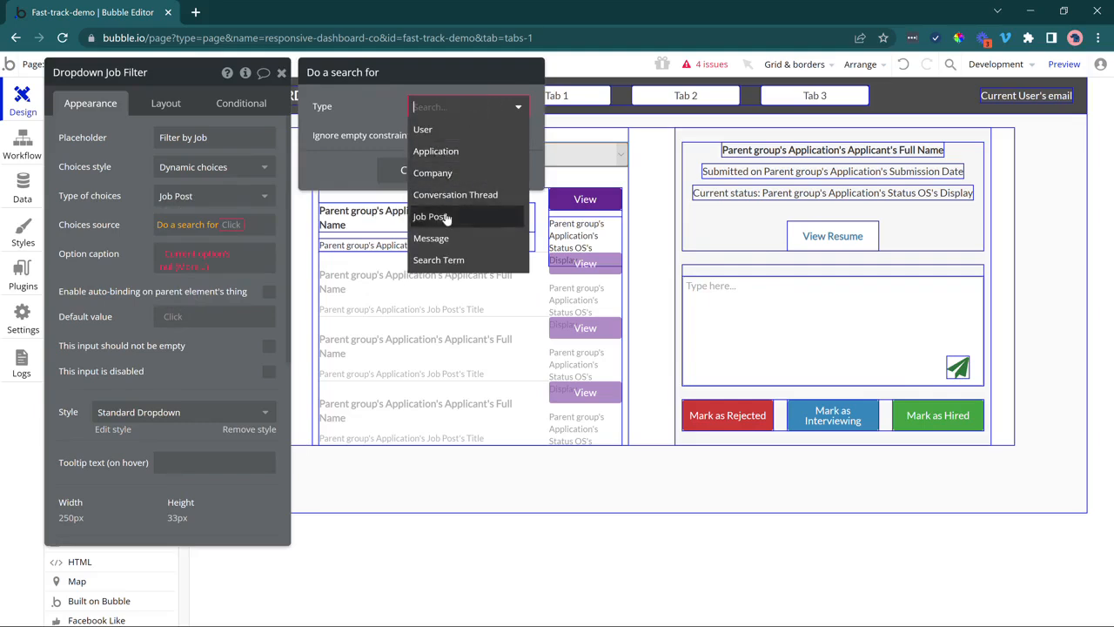
click(447, 214)
Constrain the job post search to Company = Current User's Company.
click(372, 148)
click(341, 140)
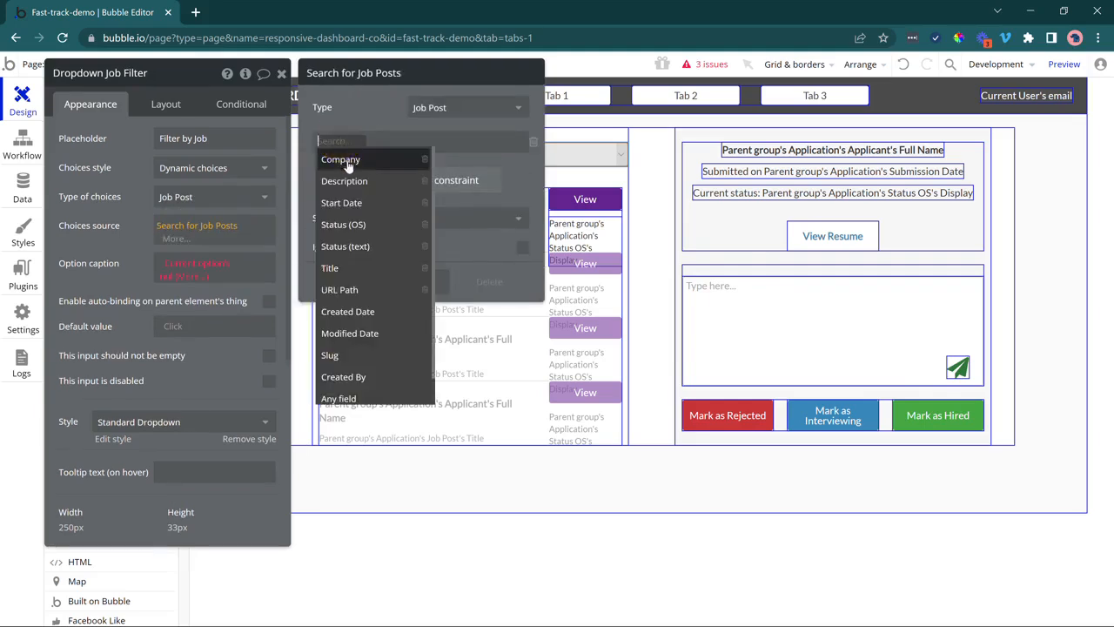
click(343, 157)
click(381, 146)
click(365, 159)
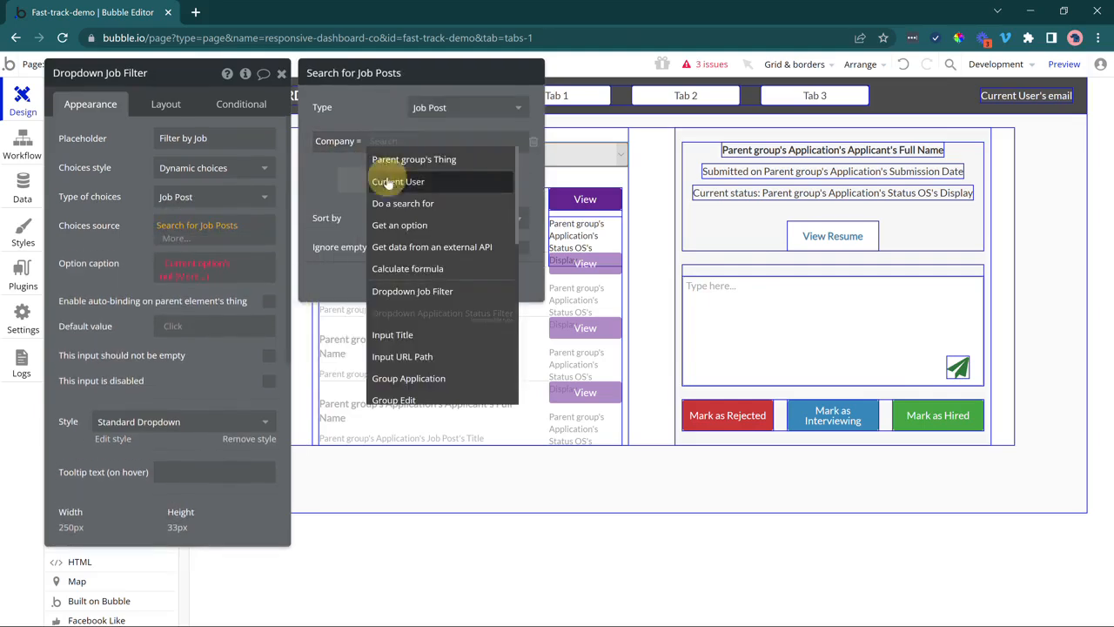
click(383, 178)
click(447, 167)
click(390, 221)
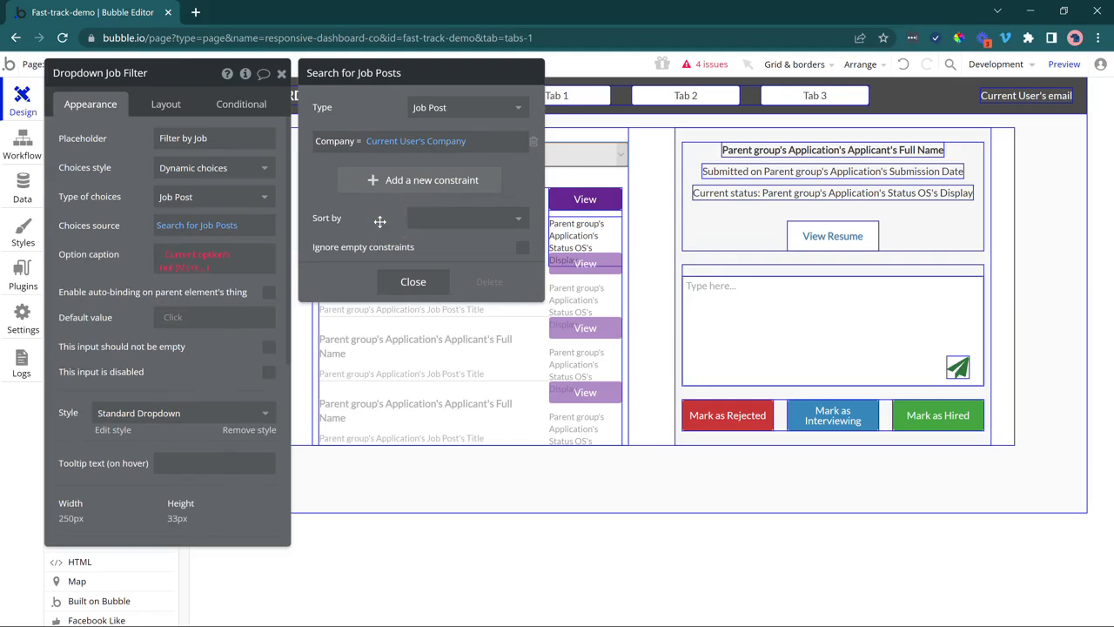
Caption each job filter option with its Title.
click(175, 271)
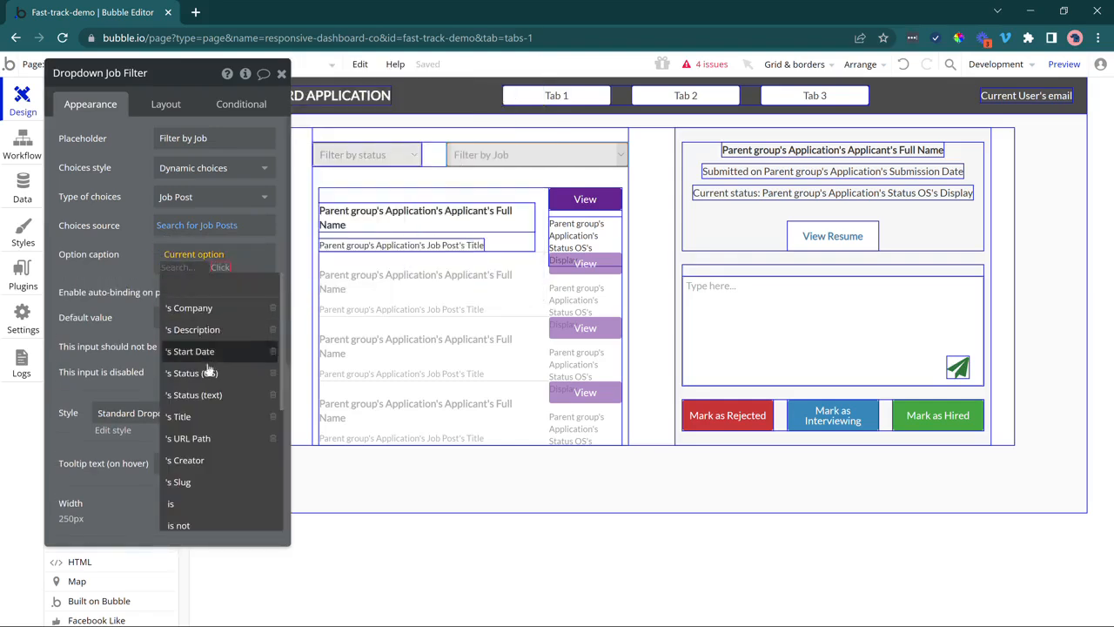
click(207, 418)
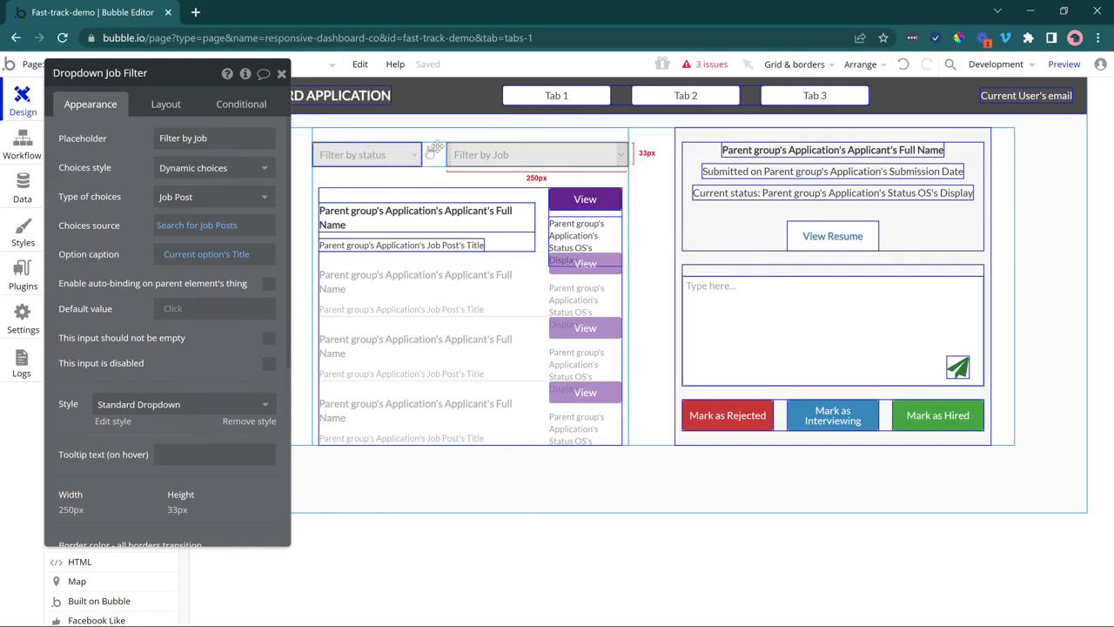
click(462, 269)
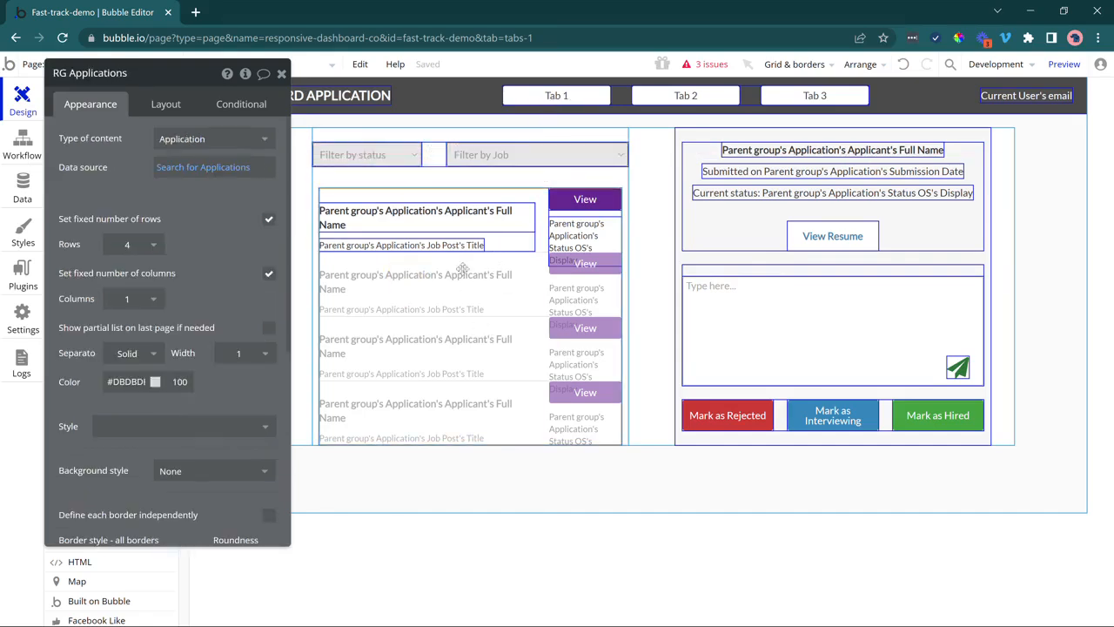
Constrain the applications search to Status OS = Dropdown Application Status Filter's value.
click(209, 168)
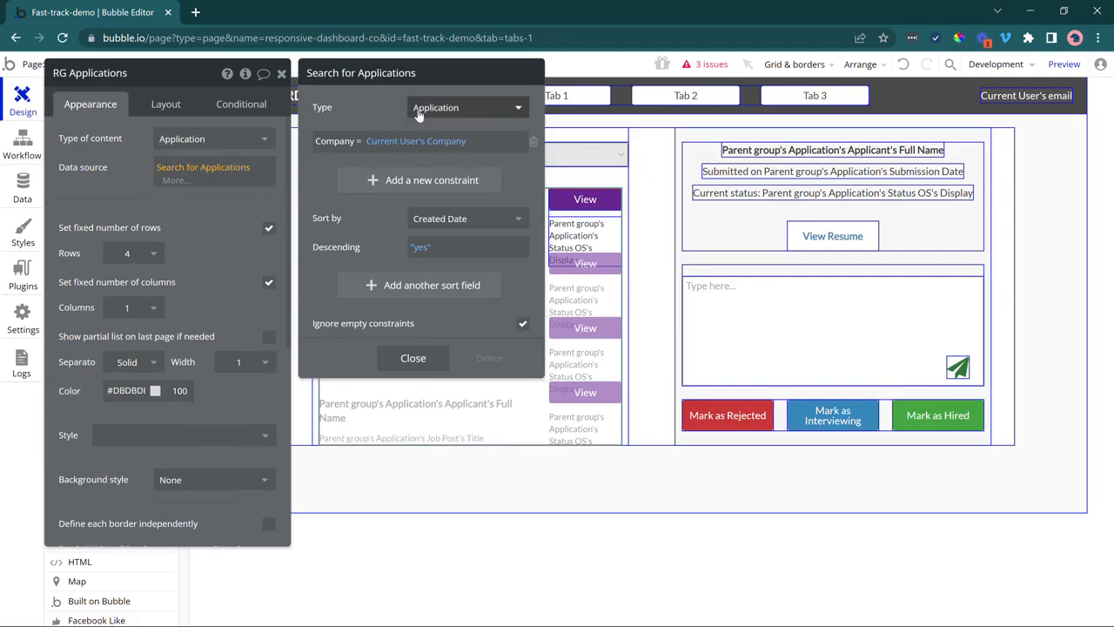
click(373, 180)
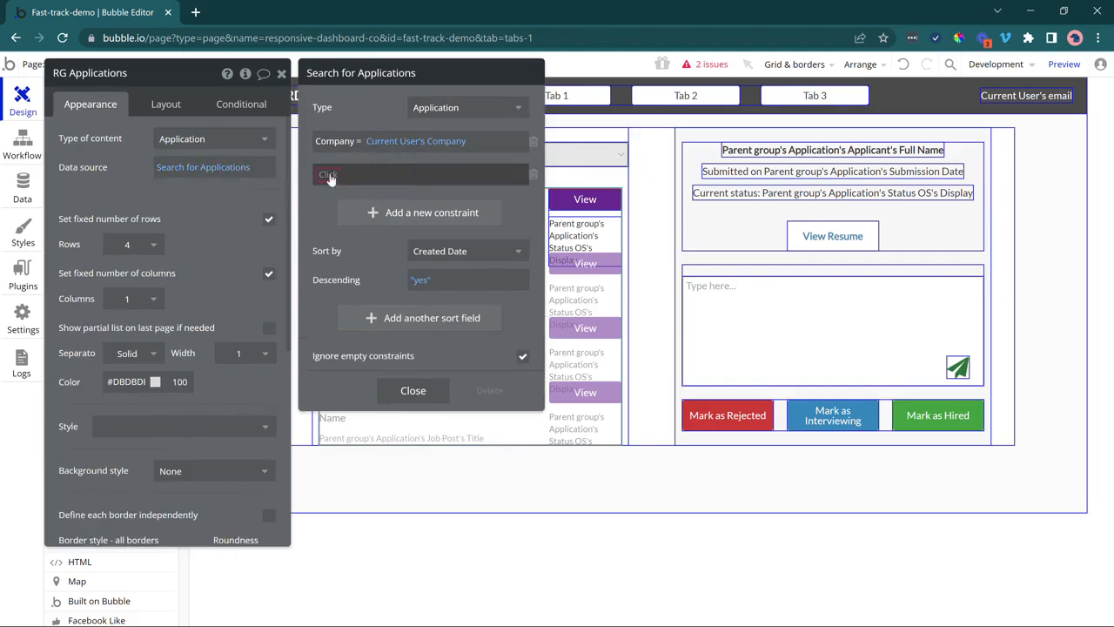
text(stat)
click(354, 214)
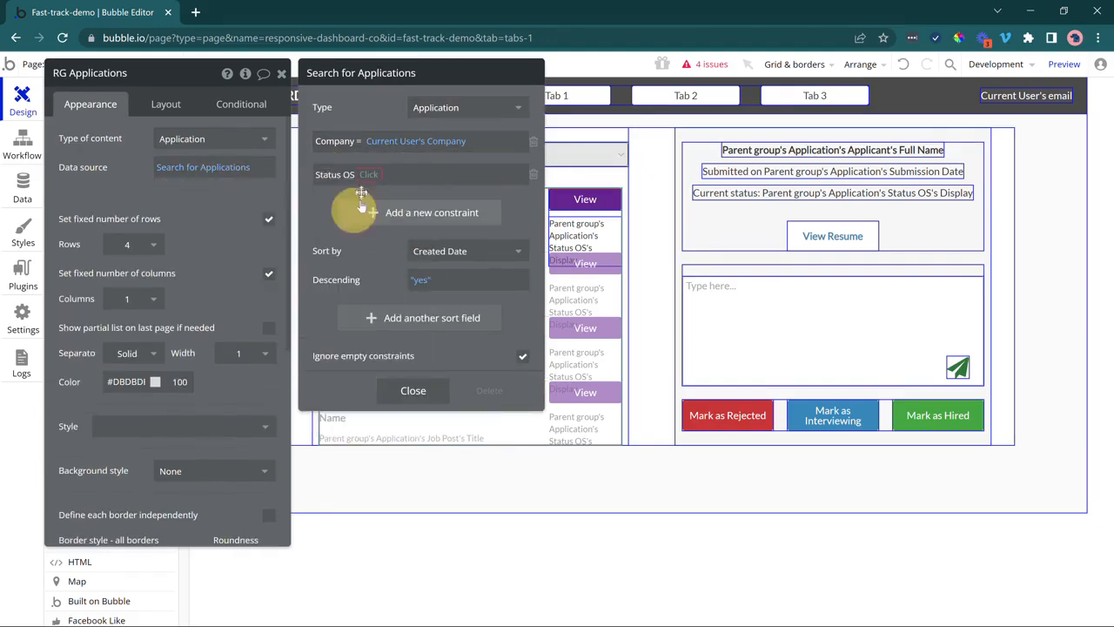
click(362, 174)
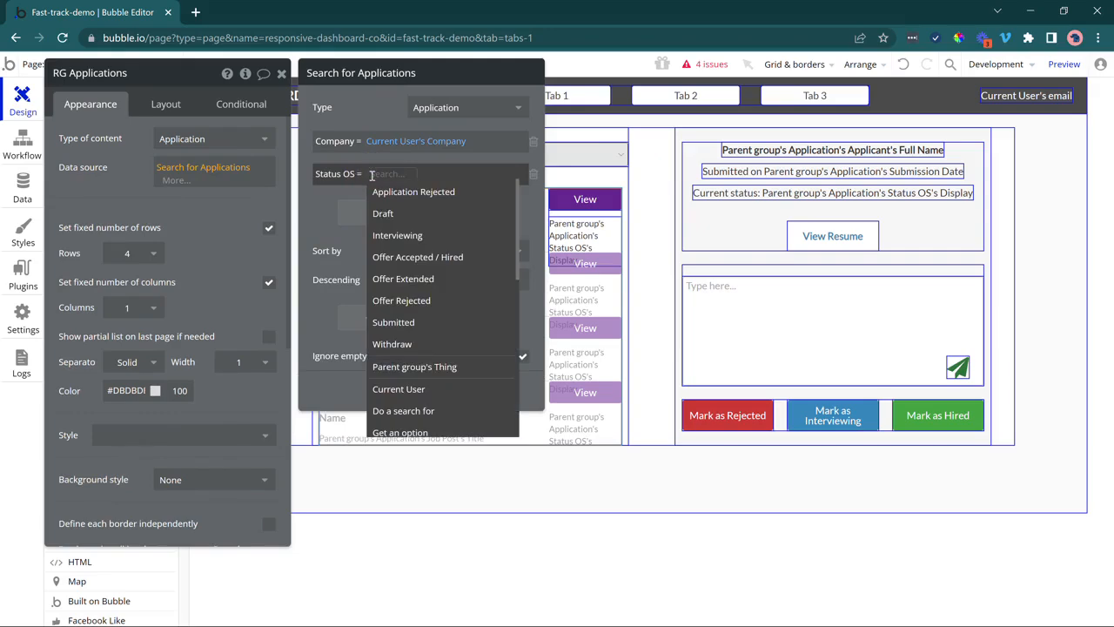
text(dr)
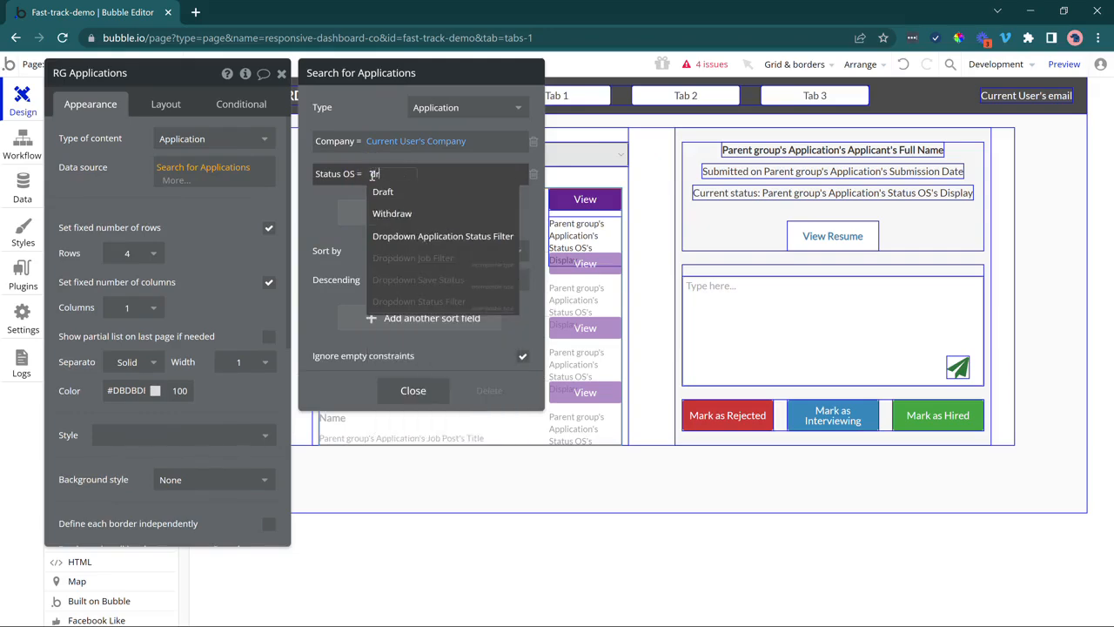
click(434, 234)
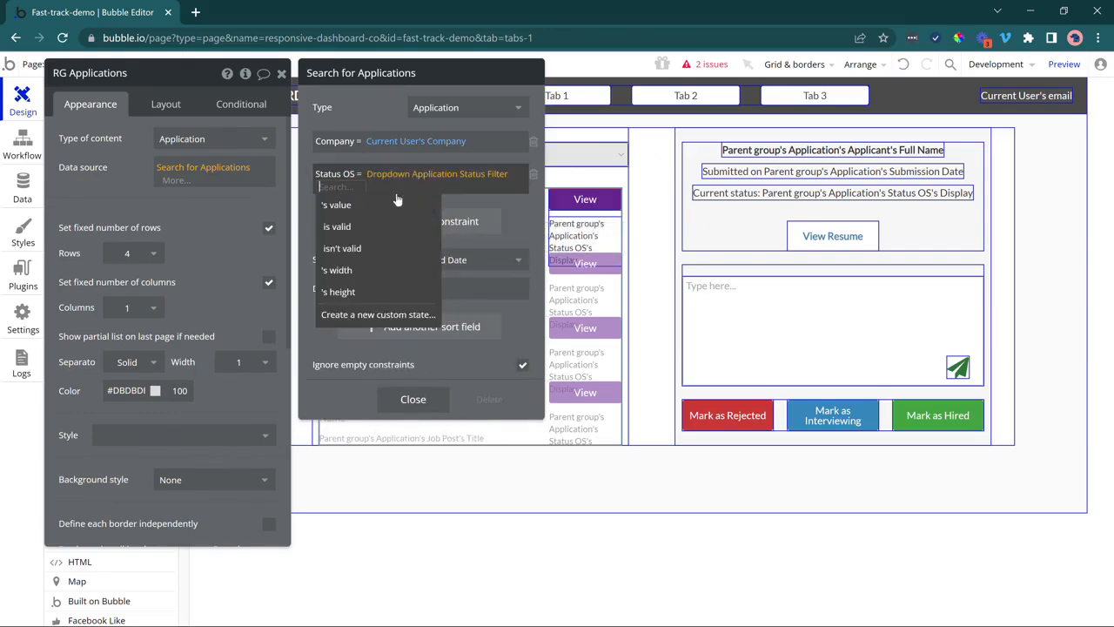
click(397, 203)
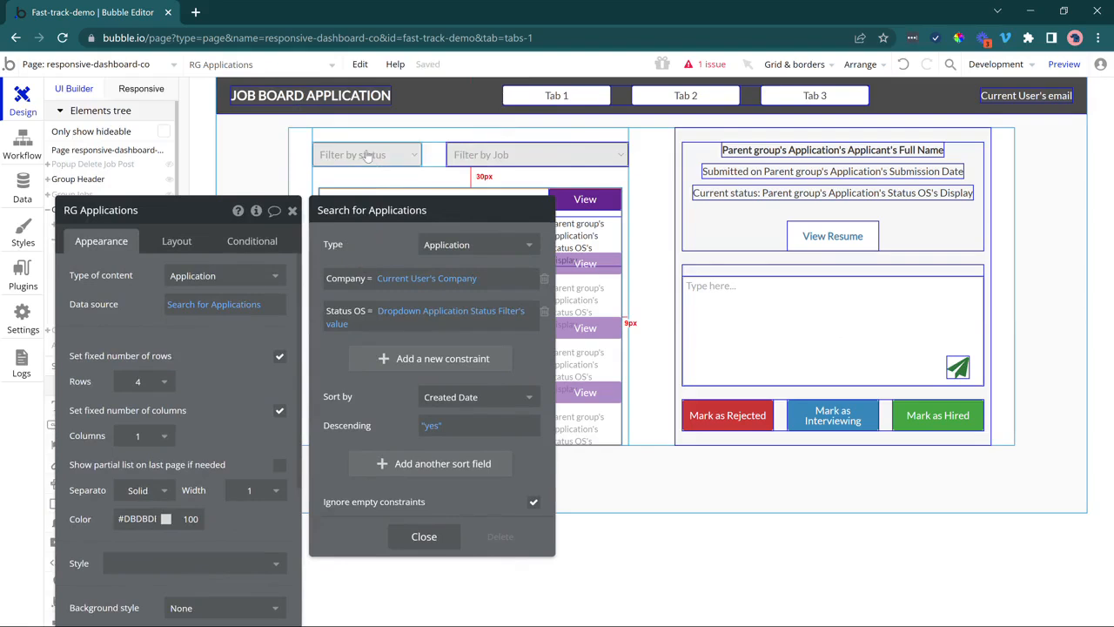
Add a Job Post = Dropdown Job Filter's value constraint, close, and preview the app.
click(361, 358)
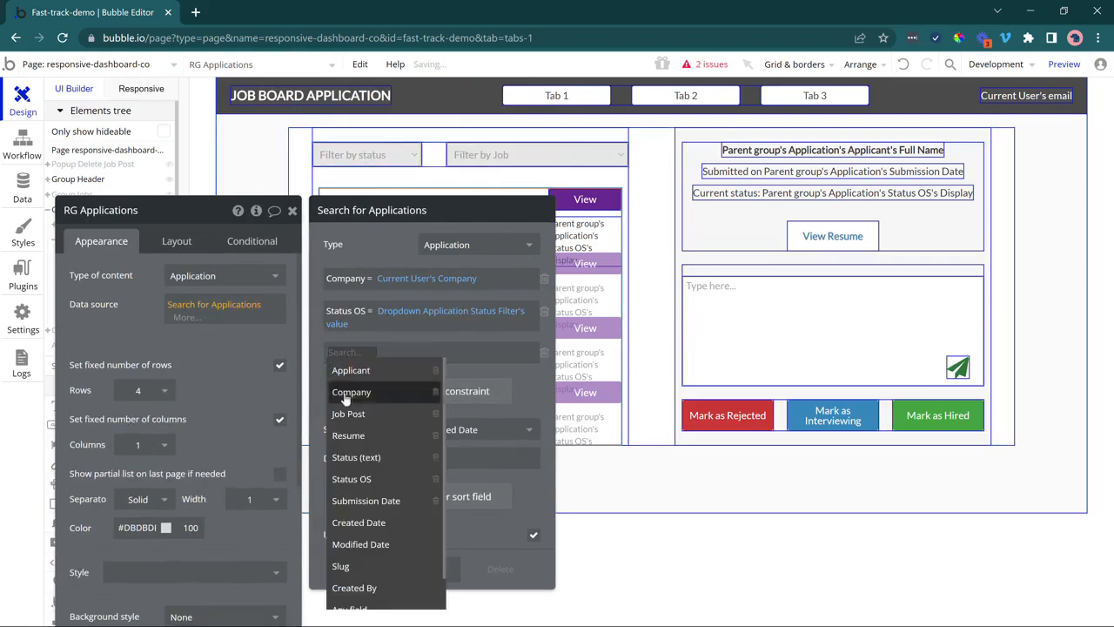
click(348, 414)
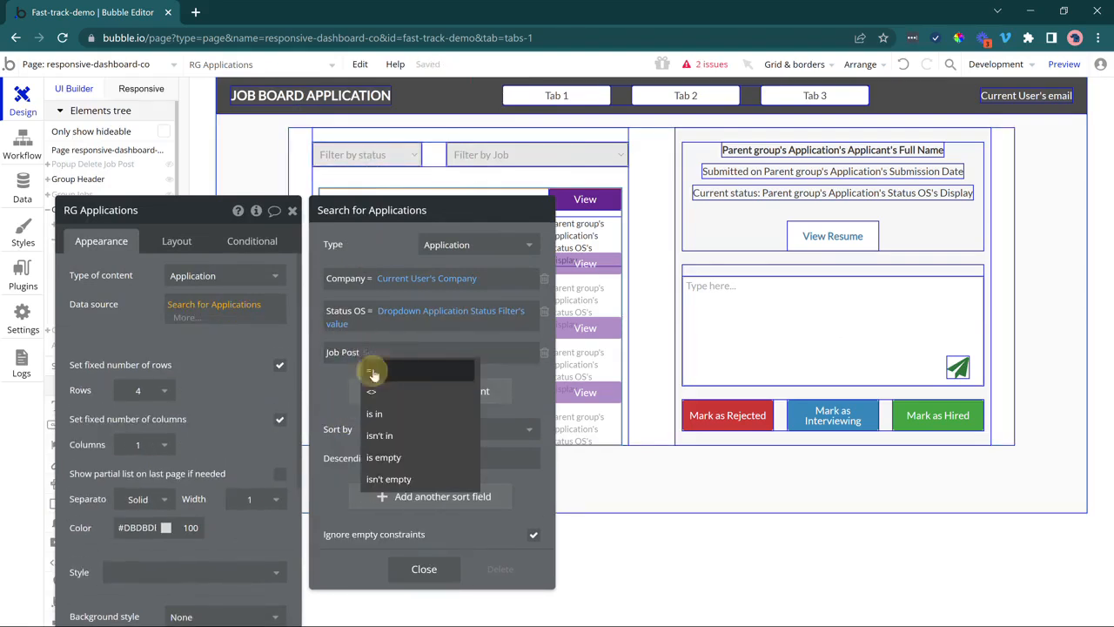
click(372, 373)
text(dr)
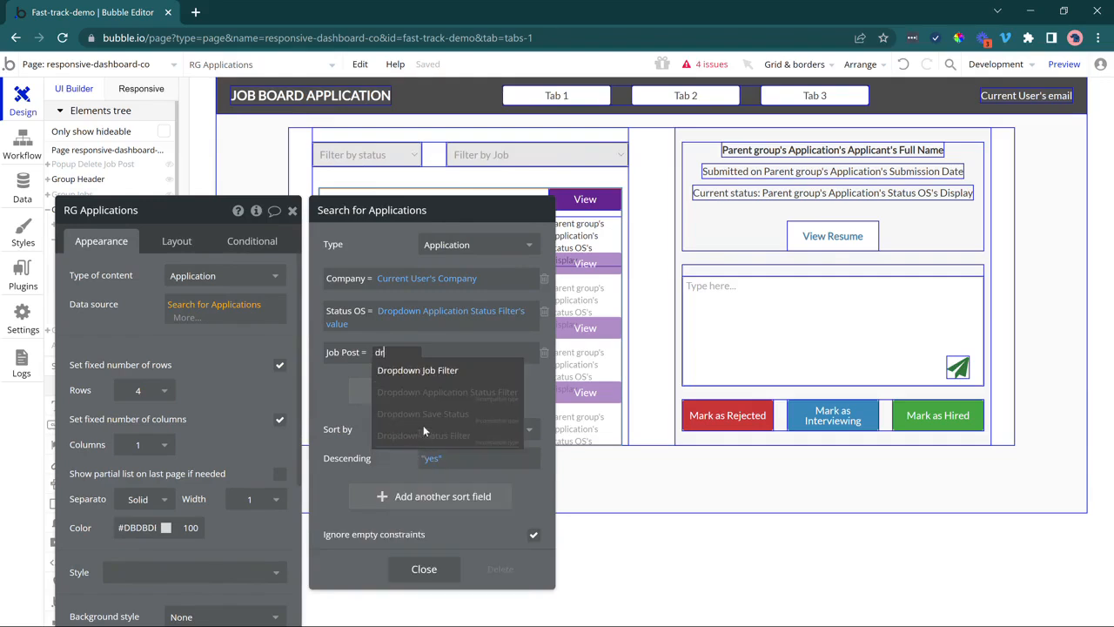
click(417, 369)
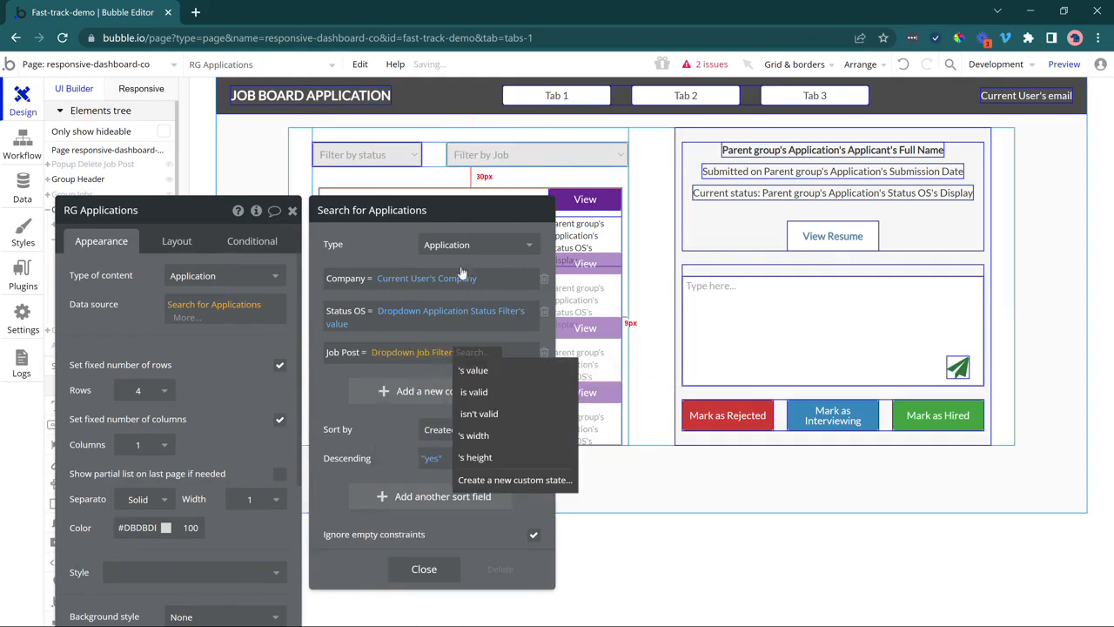
click(473, 369)
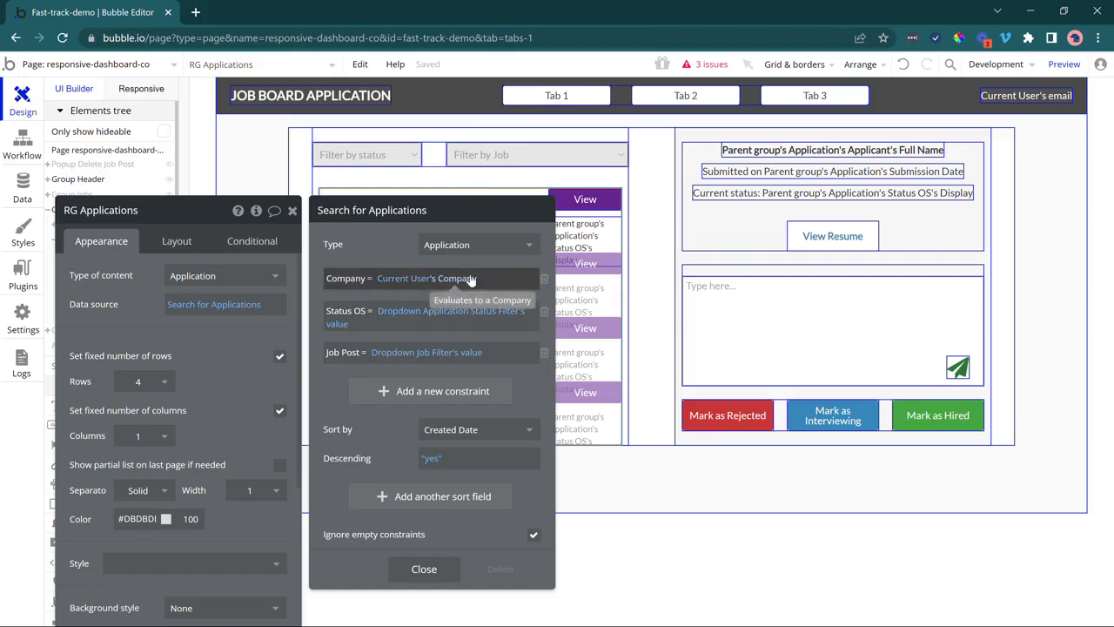
click(424, 568)
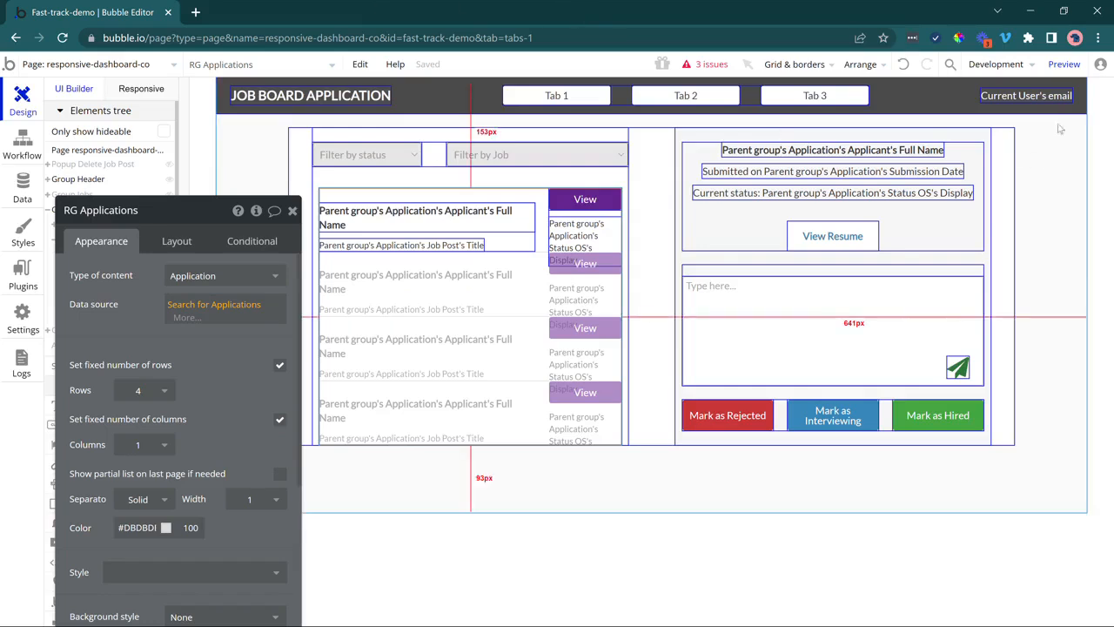
click(1064, 64)
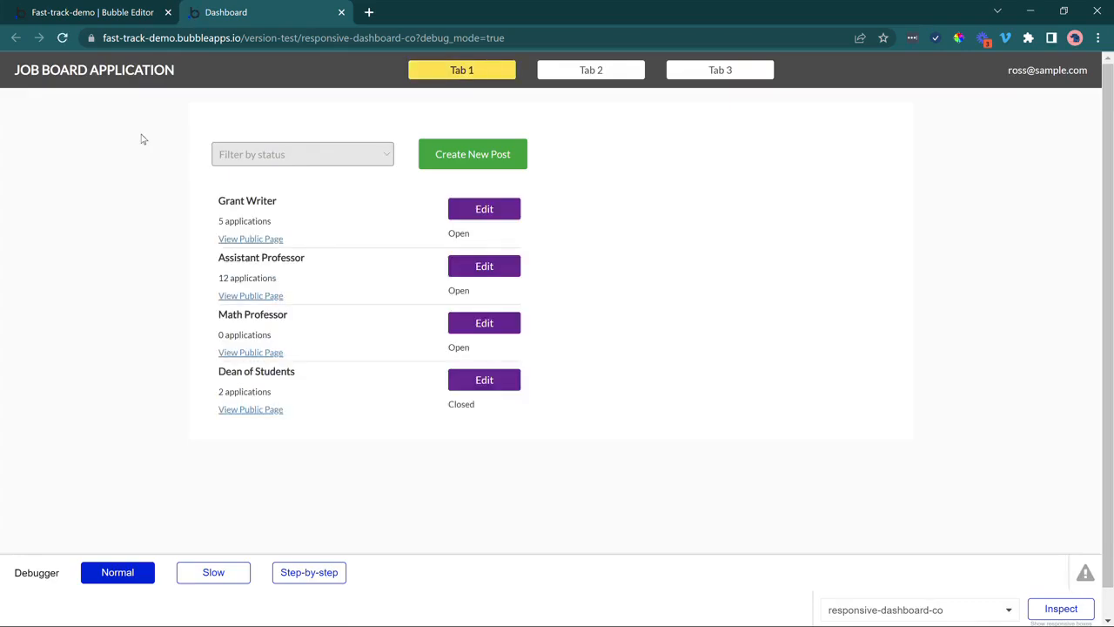
Review the Tab 2 application rows and their job titles, then return to the Bubble Editor.
click(599, 71)
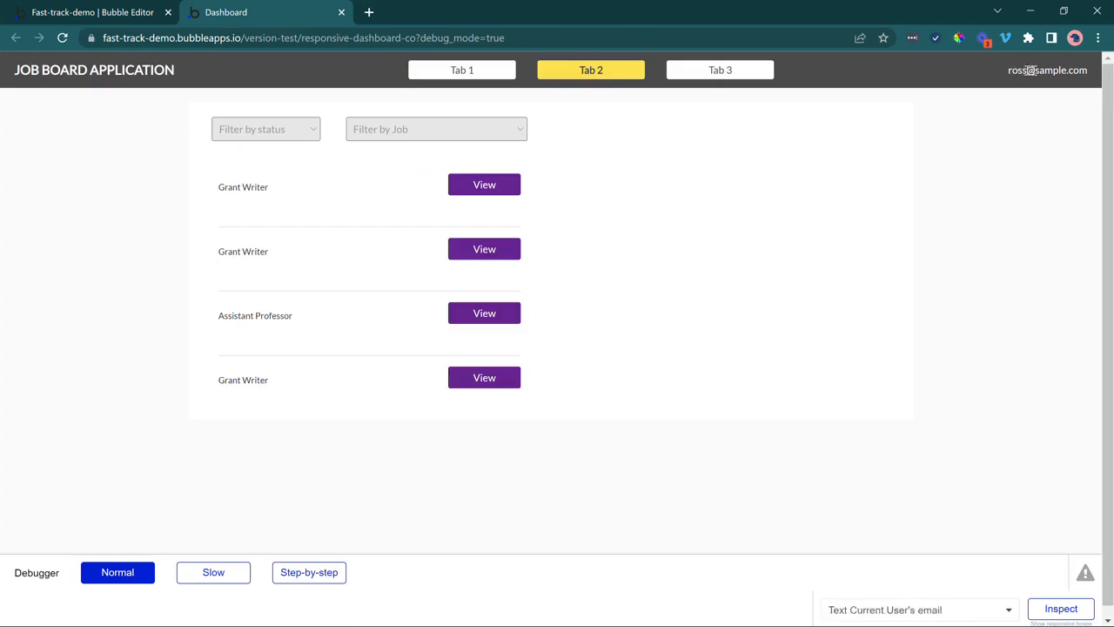
drag(1012, 70, 1016, 115)
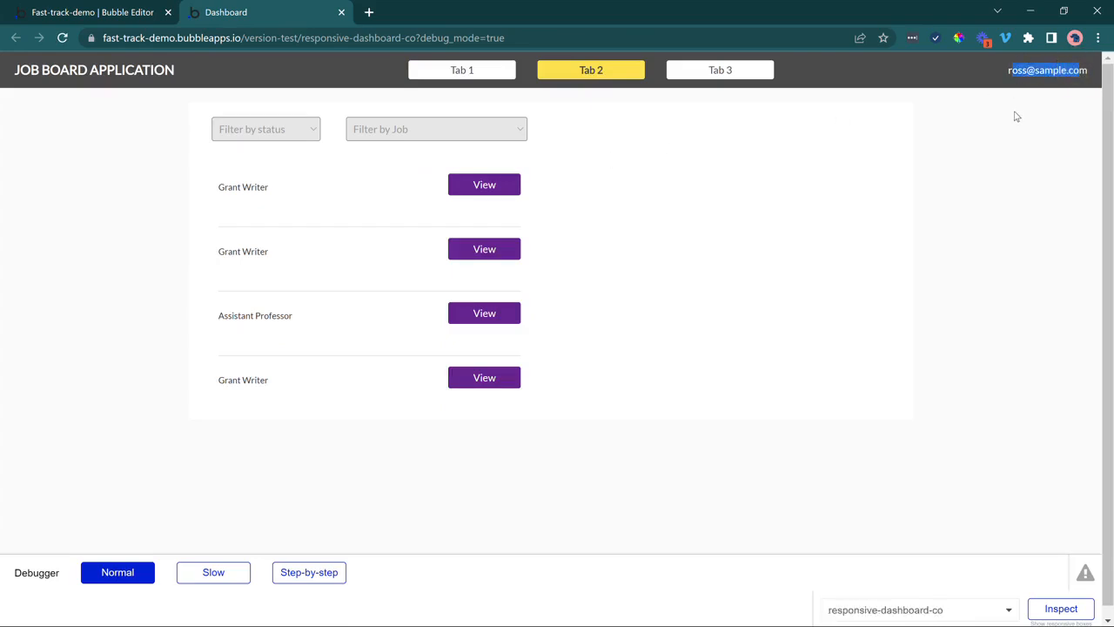
click(1015, 116)
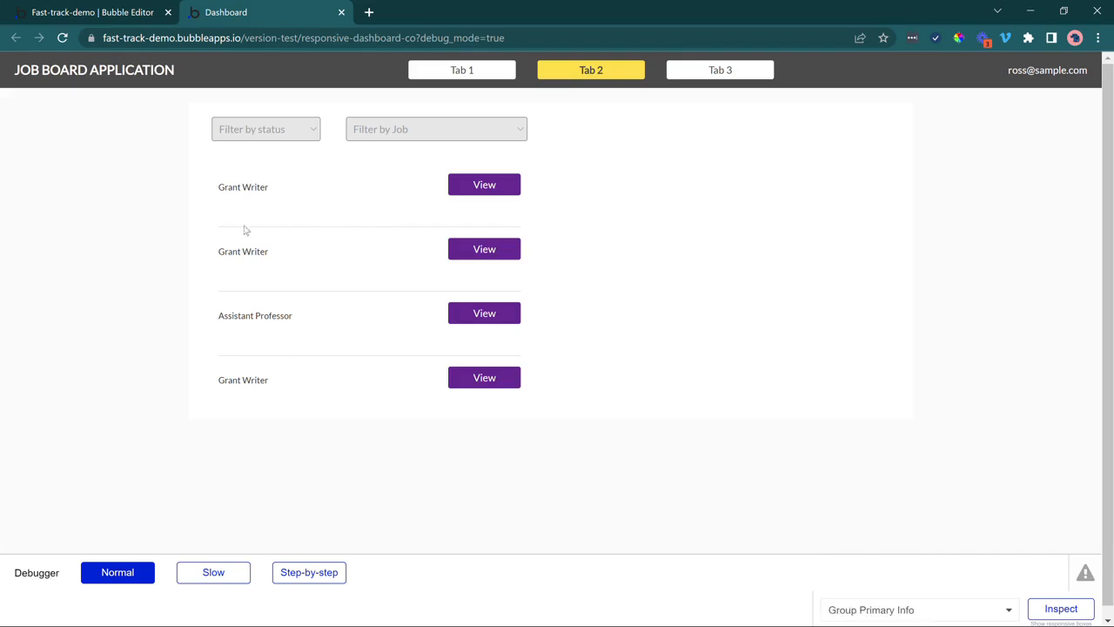
drag(232, 186, 253, 183)
drag(232, 251, 255, 253)
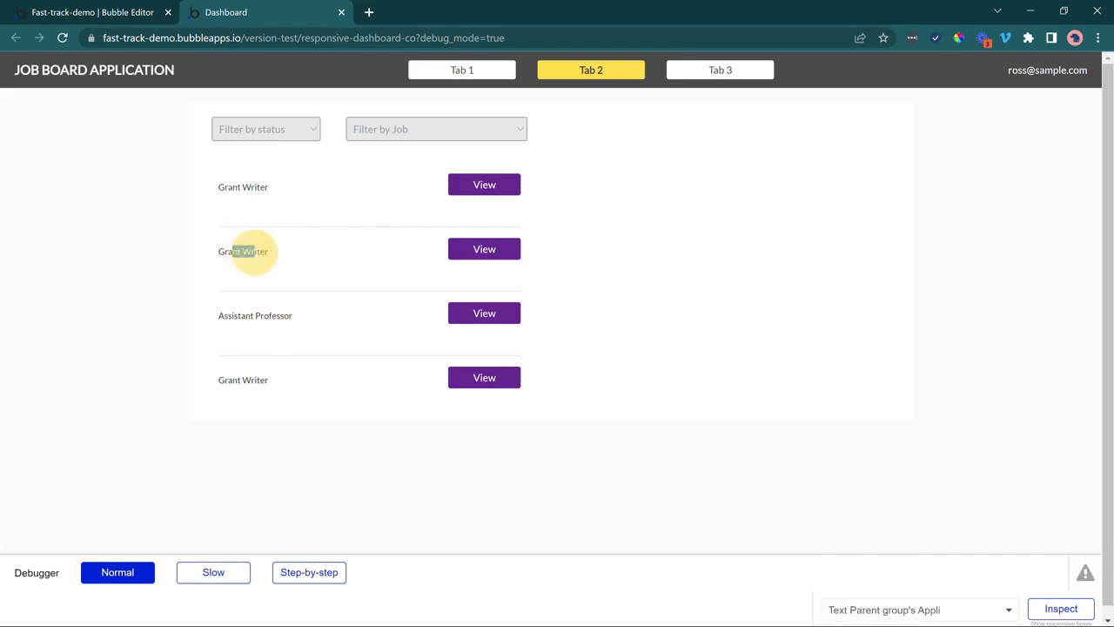
drag(237, 315, 254, 315)
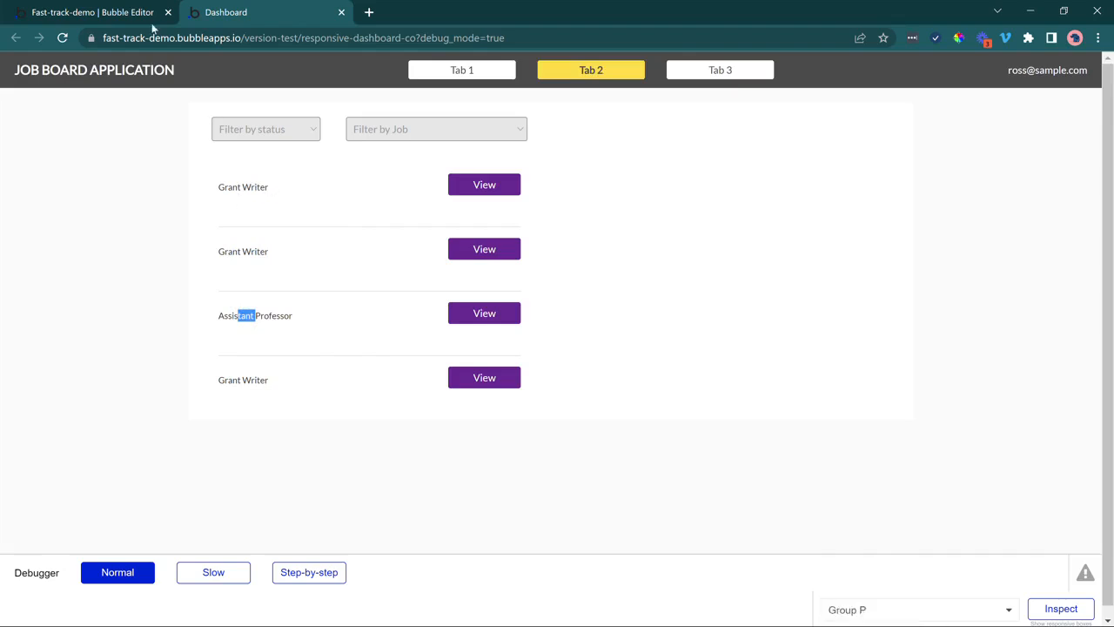
click(104, 12)
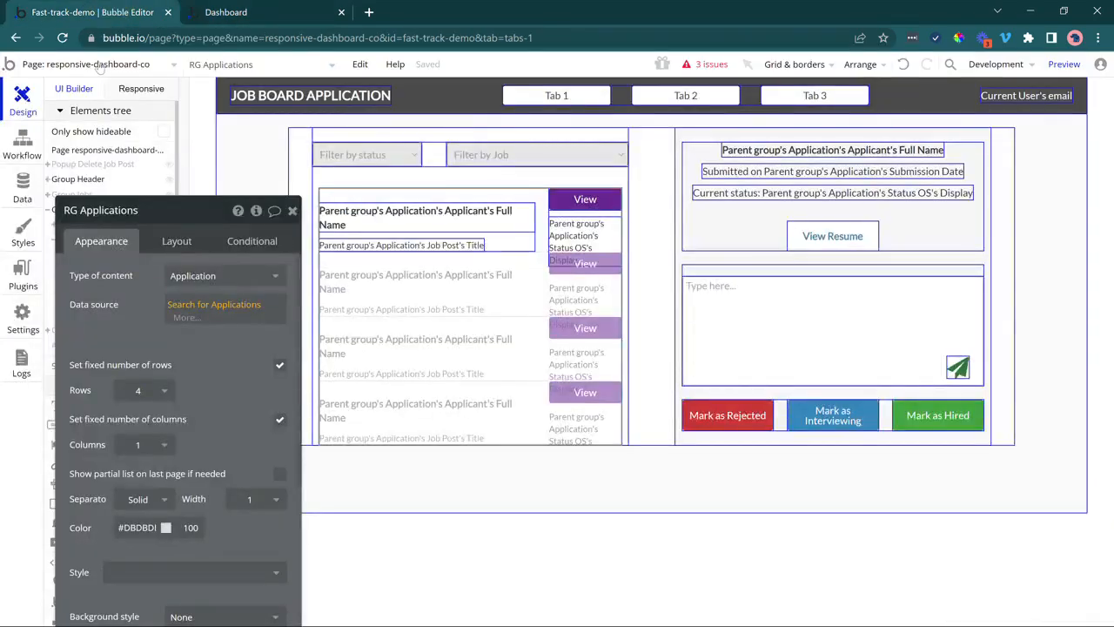
Add an 'Applicant isn't empty' constraint to RG Applications' Search for Applications.
click(490, 311)
drag(168, 321, 187, 296)
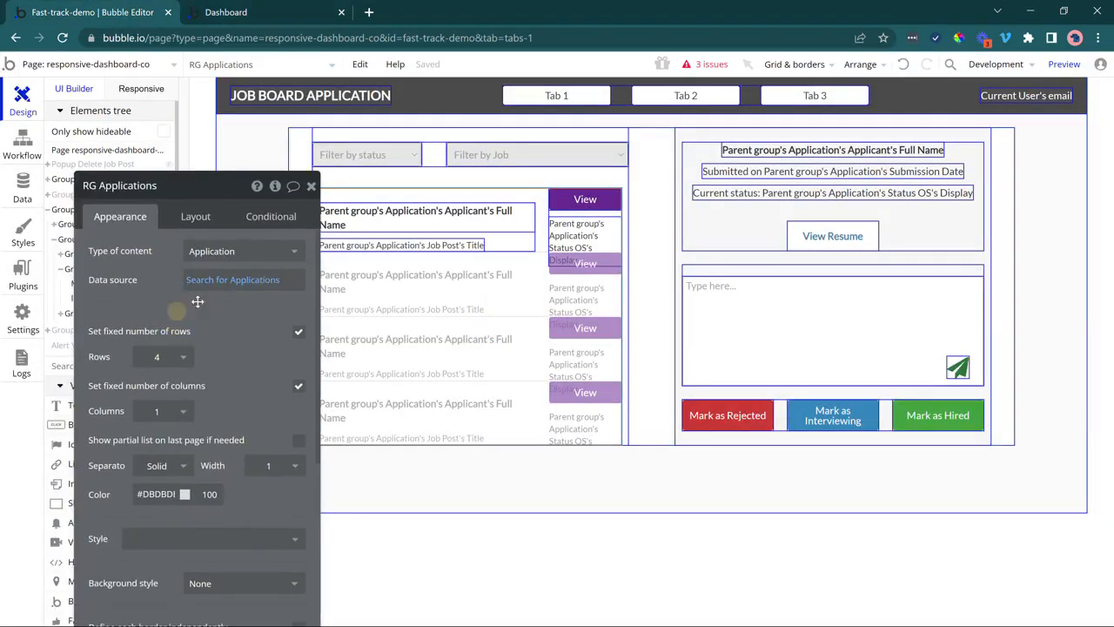
click(209, 285)
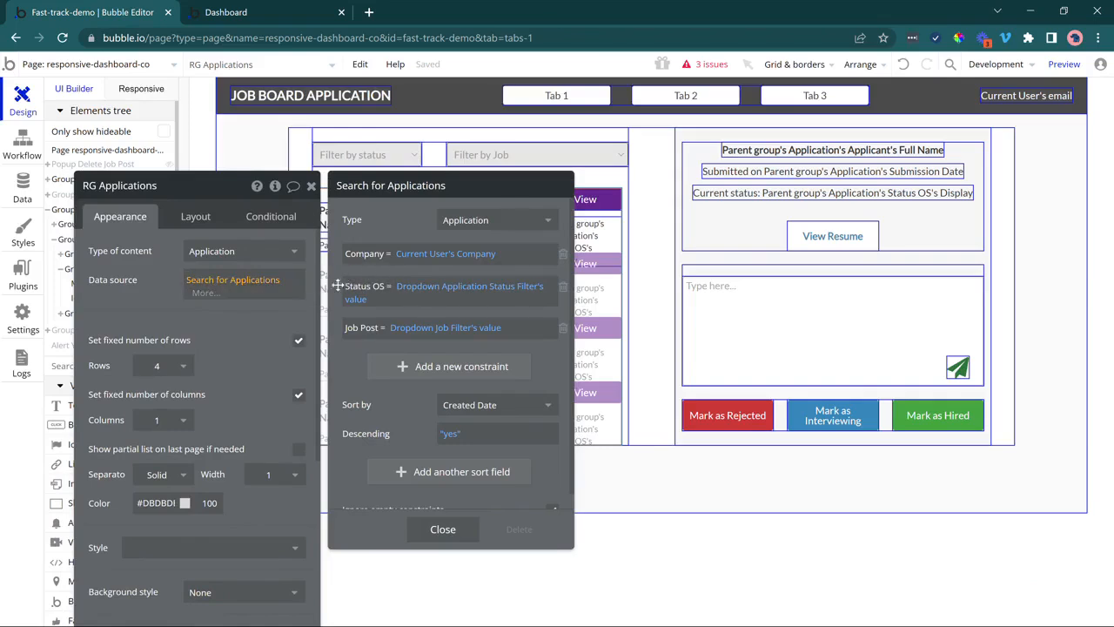
click(381, 367)
click(369, 312)
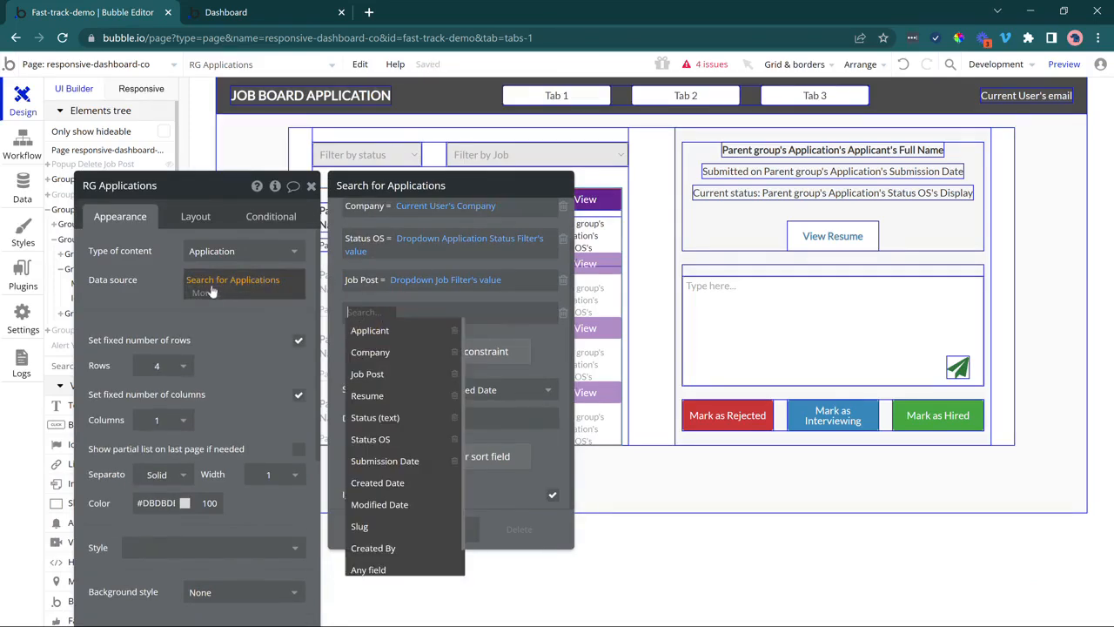
click(369, 330)
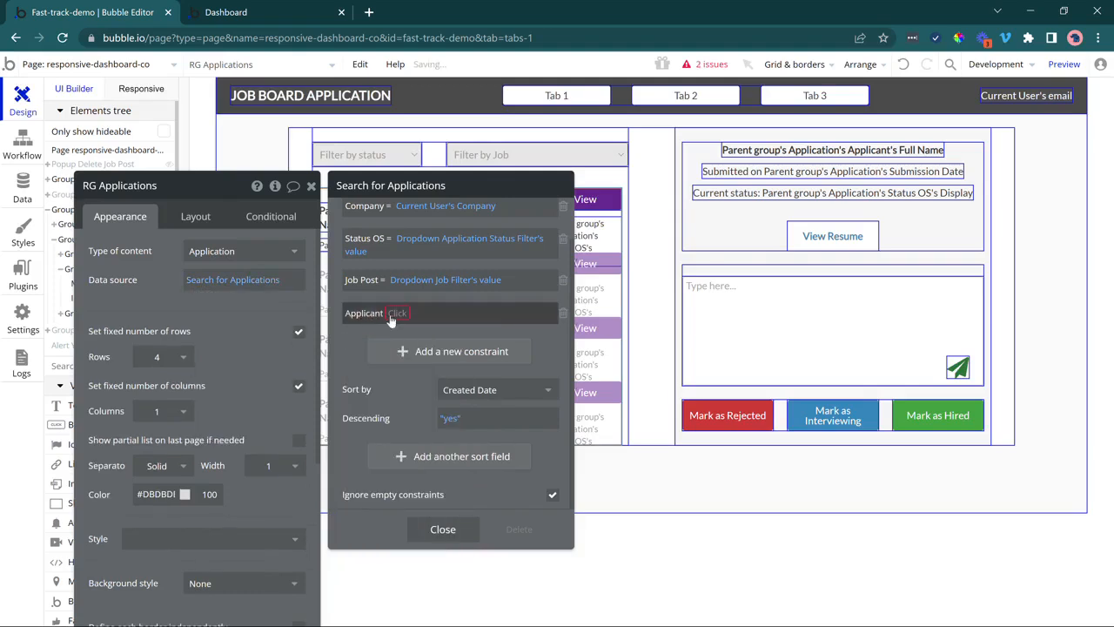
click(392, 313)
click(430, 441)
Recheck the Tab 2 list in the preview, then open the editor's Data section.
click(253, 12)
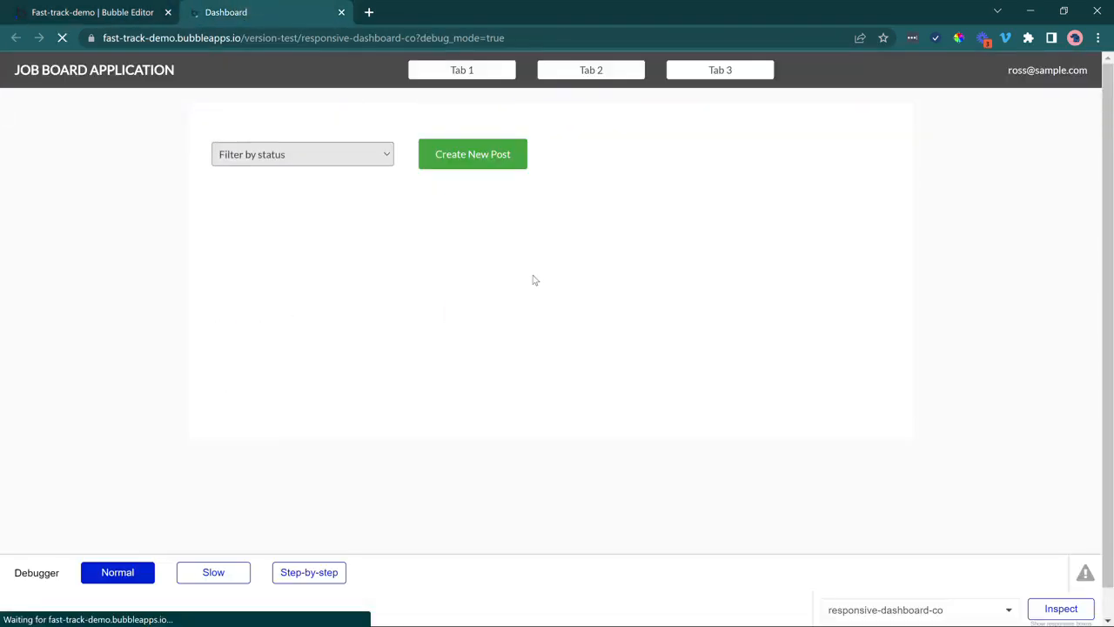
click(589, 71)
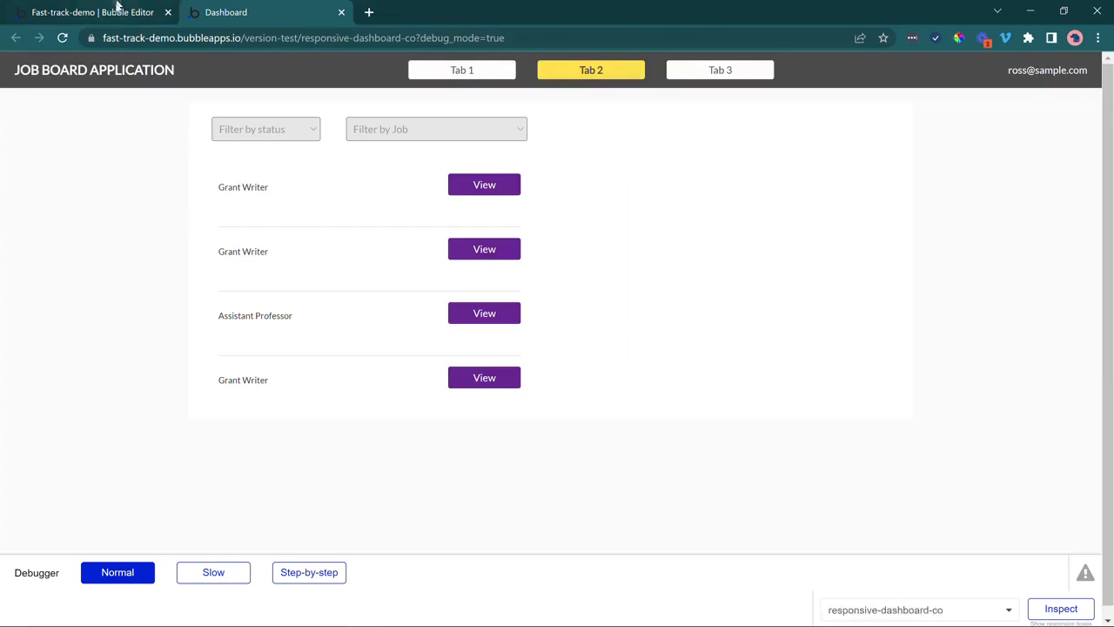
click(118, 12)
click(23, 183)
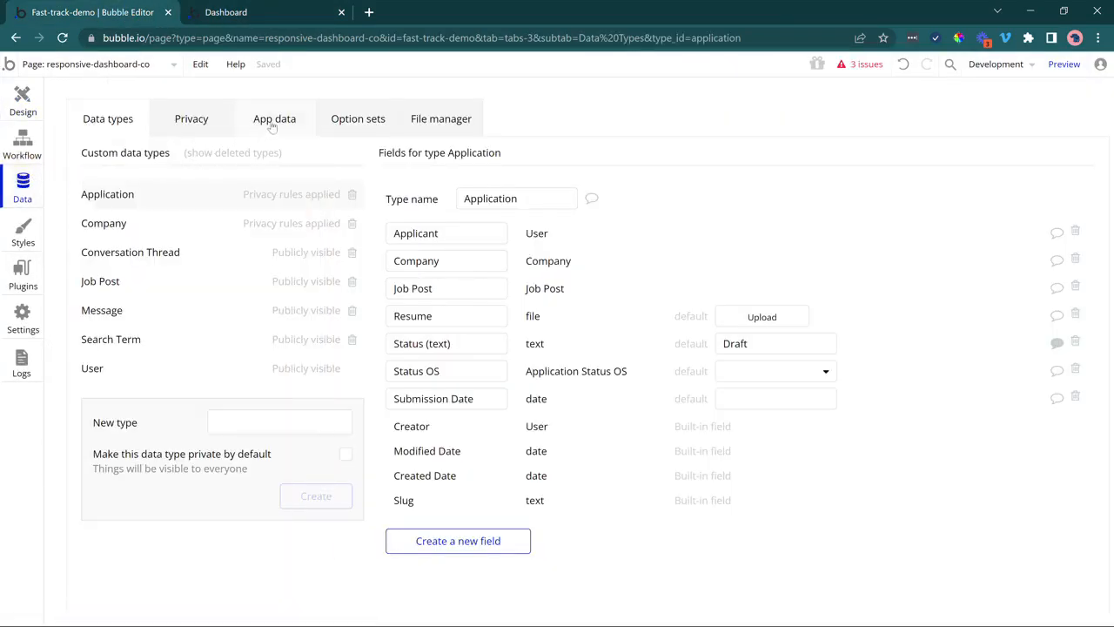
Save a modified All Applications view constrained to Company = City University.
click(272, 122)
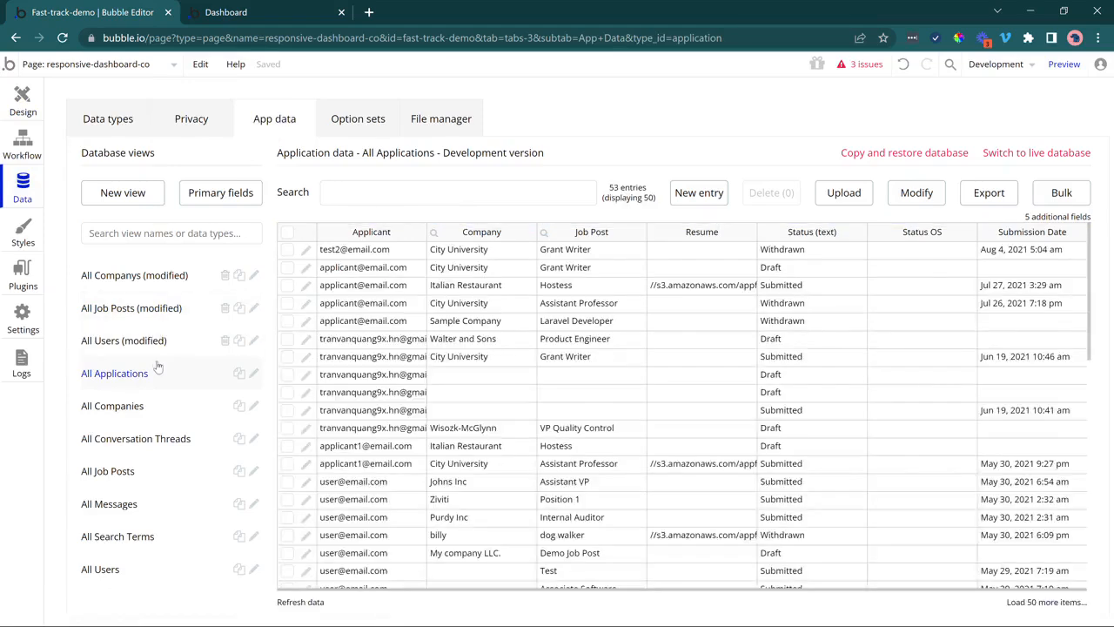
click(255, 374)
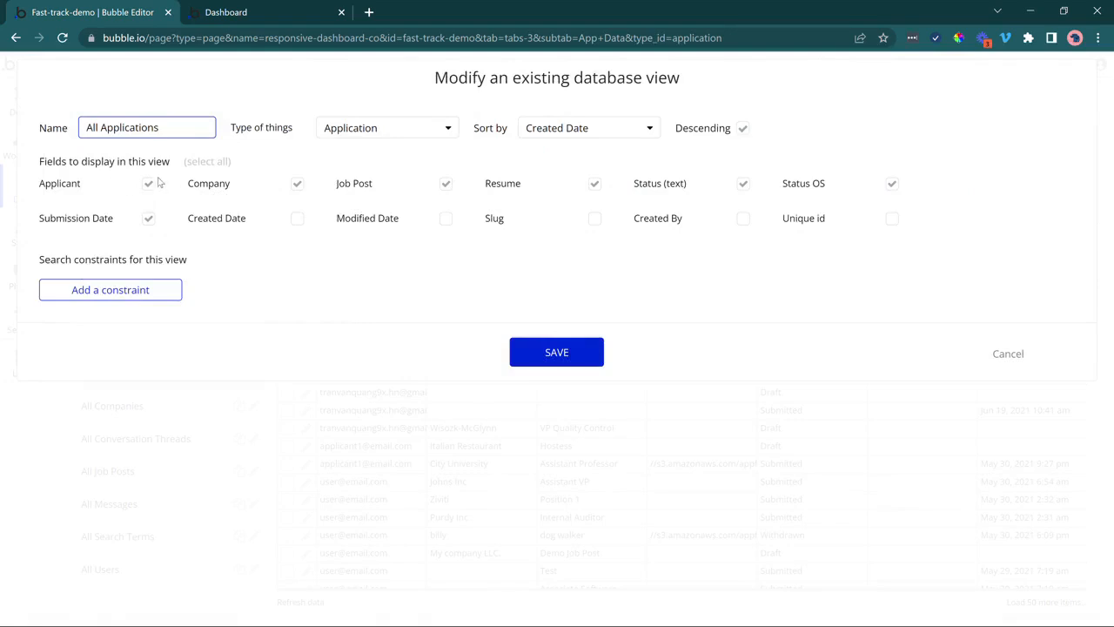
click(155, 290)
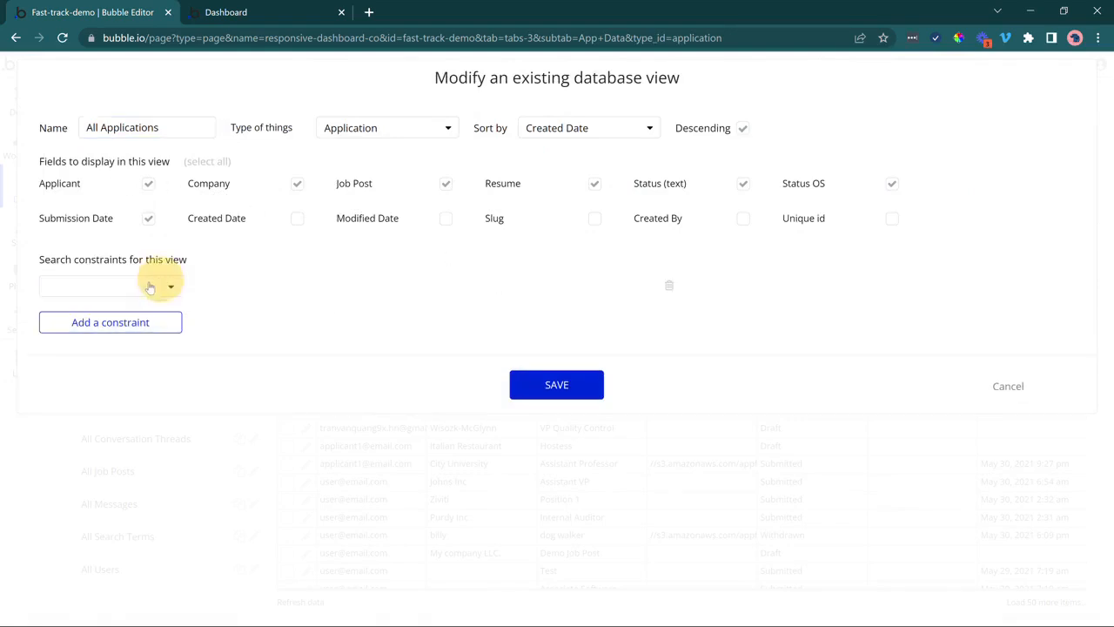
click(155, 283)
click(93, 331)
click(203, 294)
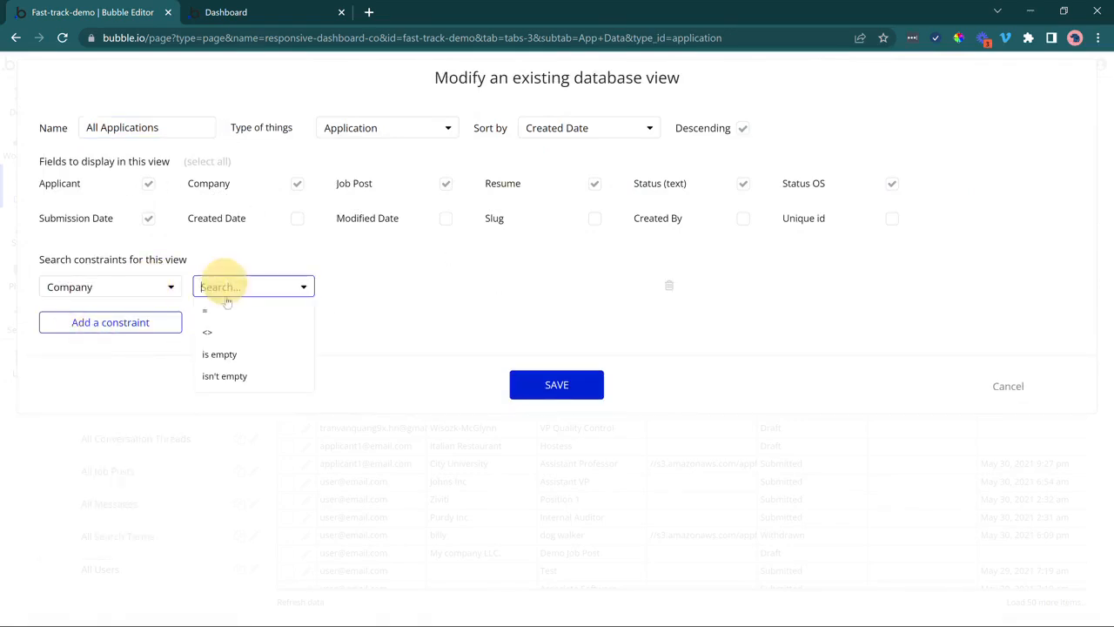
click(223, 308)
click(380, 288)
text(cit)
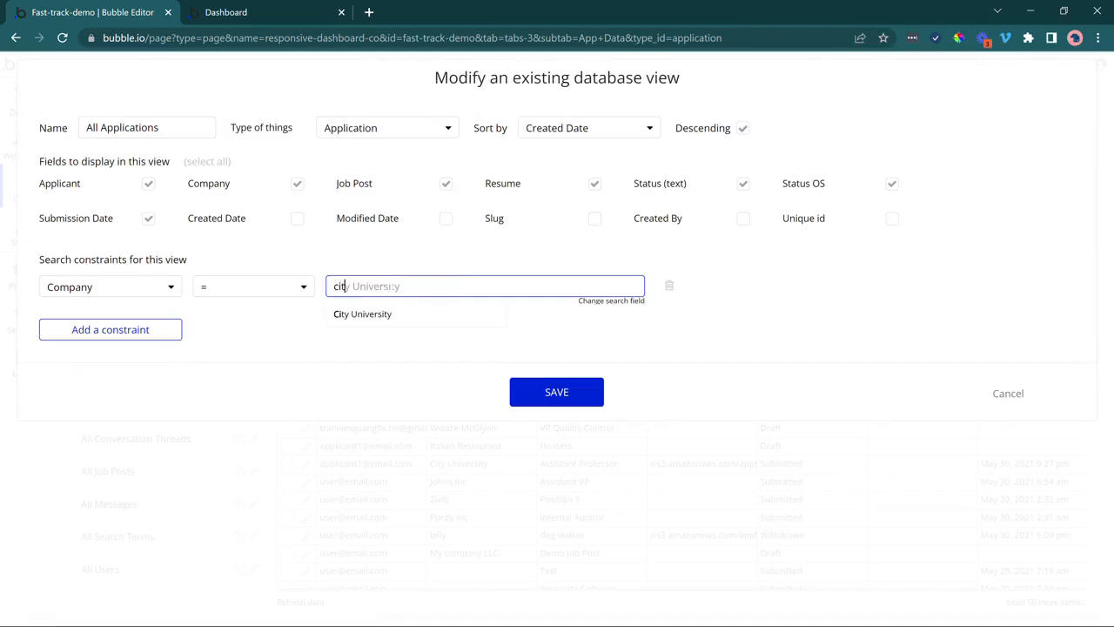
click(373, 313)
click(571, 393)
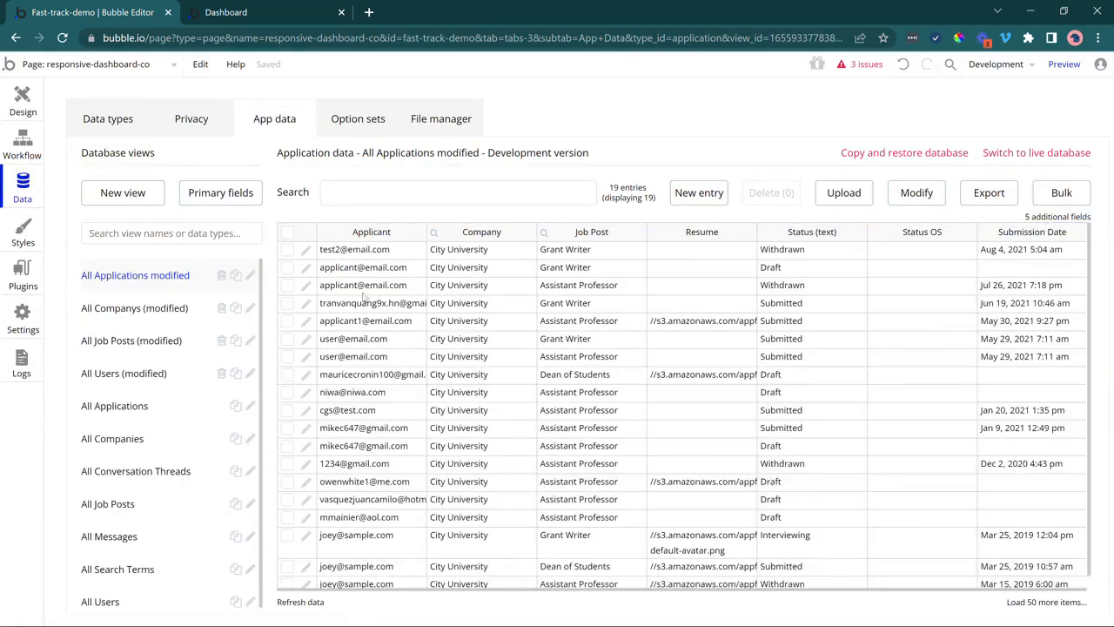
Compare All Applications with the City University view, then browse the All Users records.
drag(341, 251, 340, 442)
click(362, 252)
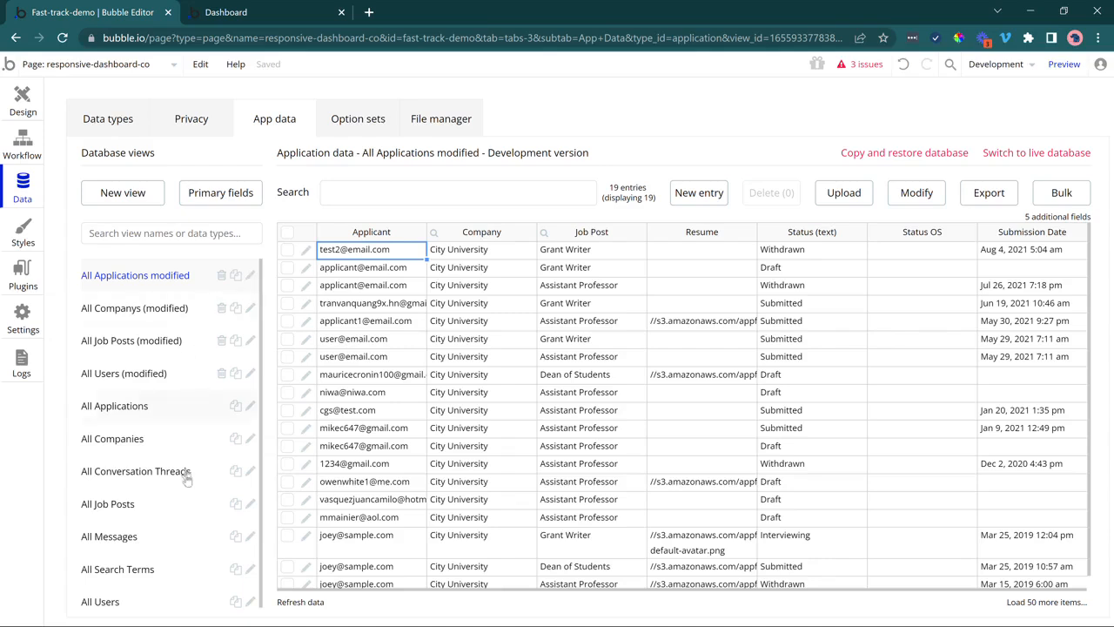
click(162, 409)
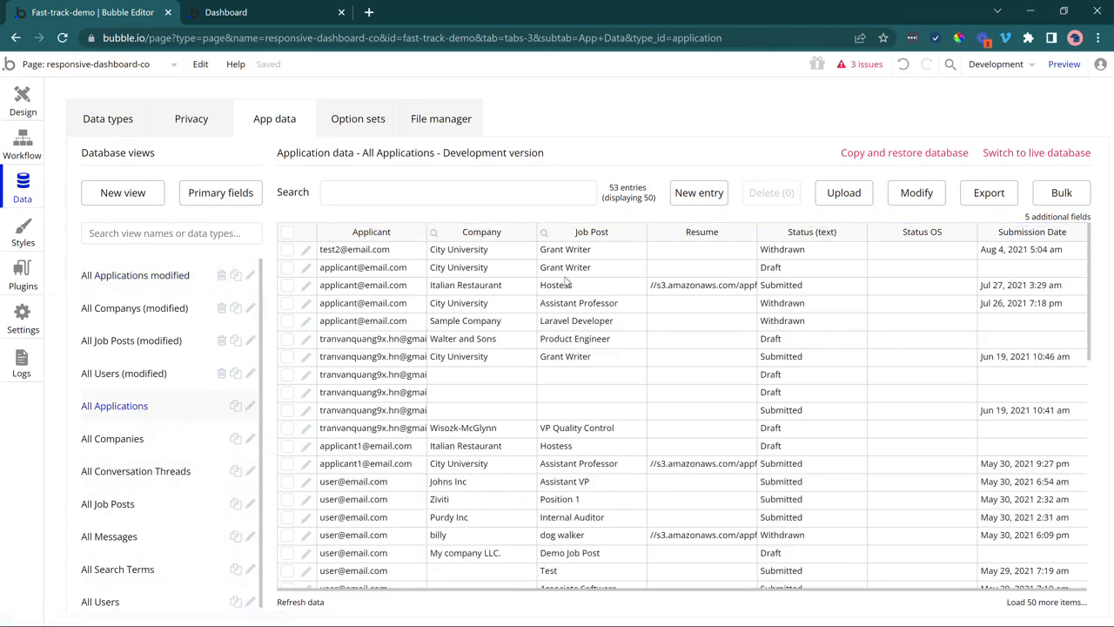
click(196, 279)
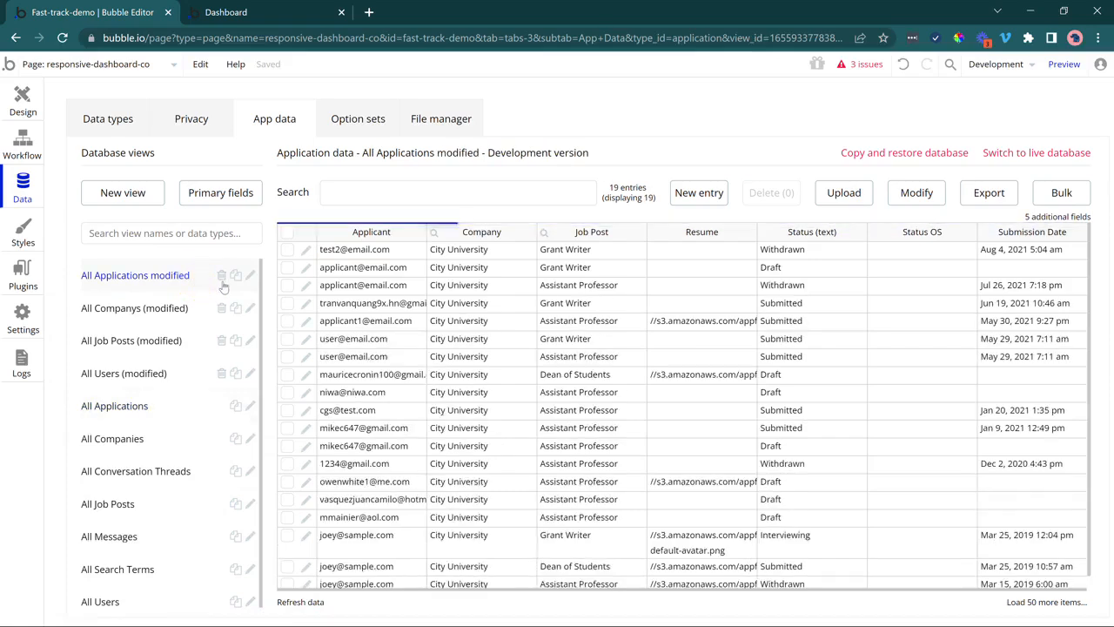
click(146, 600)
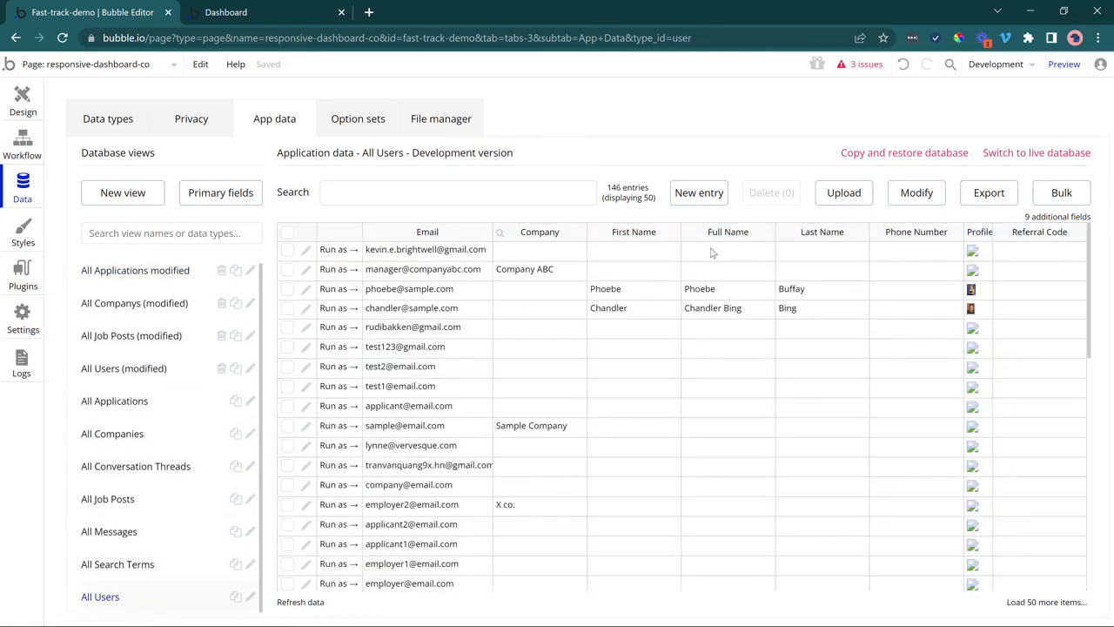
drag(713, 253, 706, 272)
drag(705, 334, 696, 558)
scroll(725, 477, down, 1)
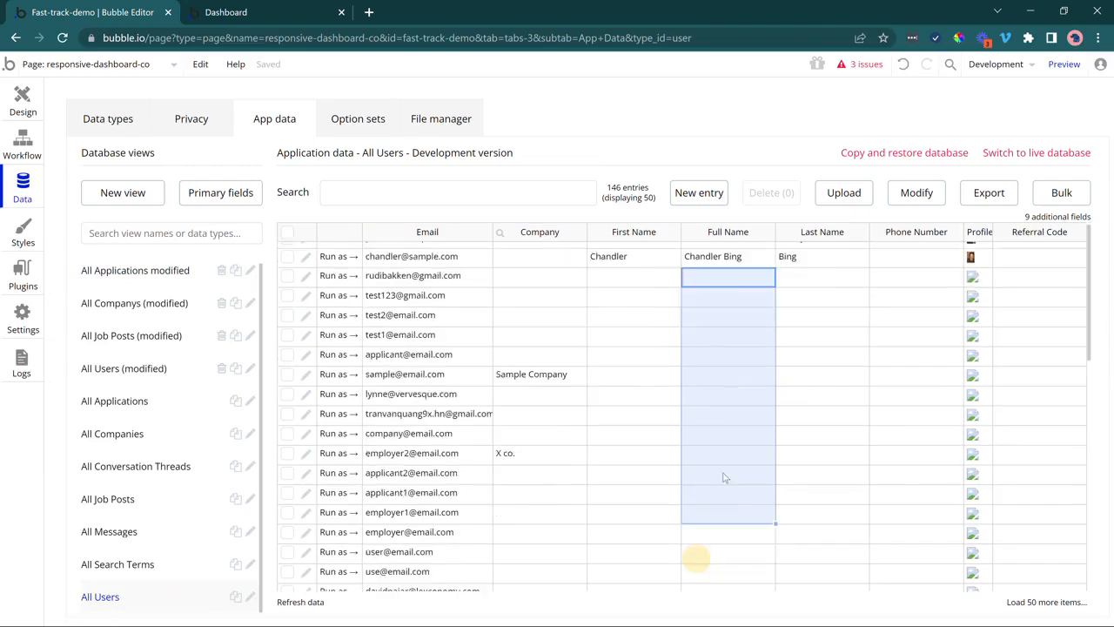
scroll(725, 470, down, 3)
click(17, 98)
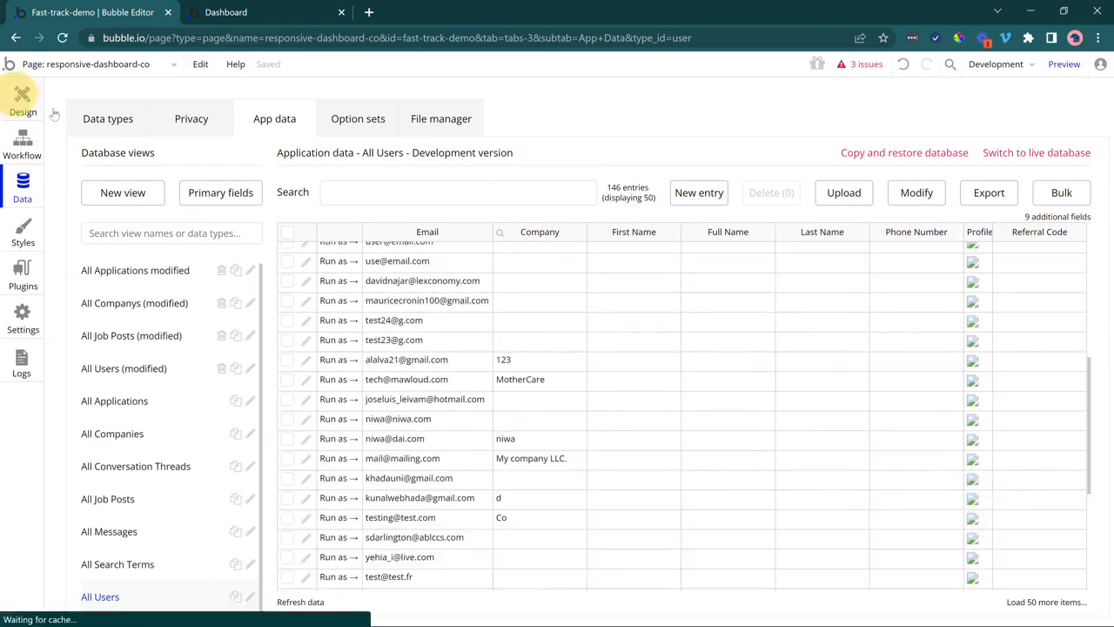
Change the applicant text from 's Full Name to 's email.
double_click(496, 313)
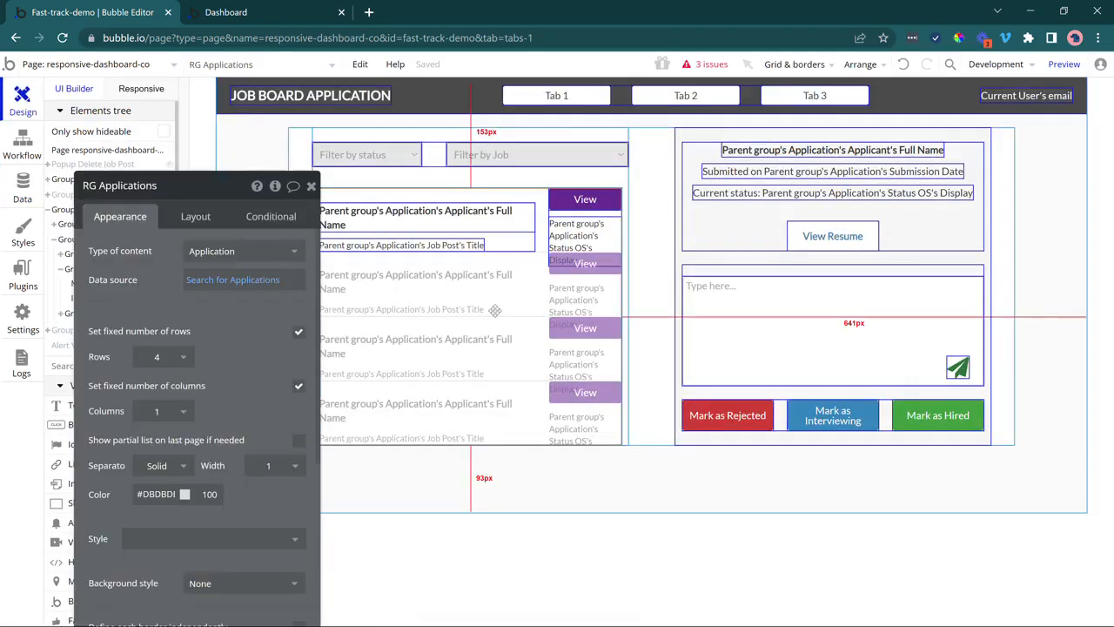
click(461, 223)
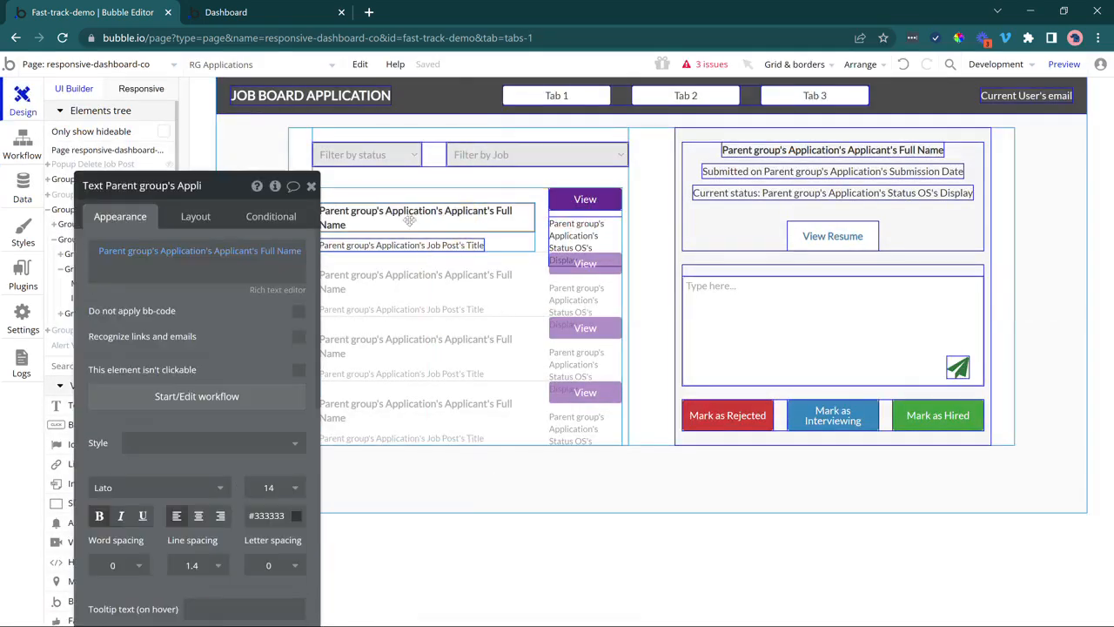
click(261, 251)
text(m)
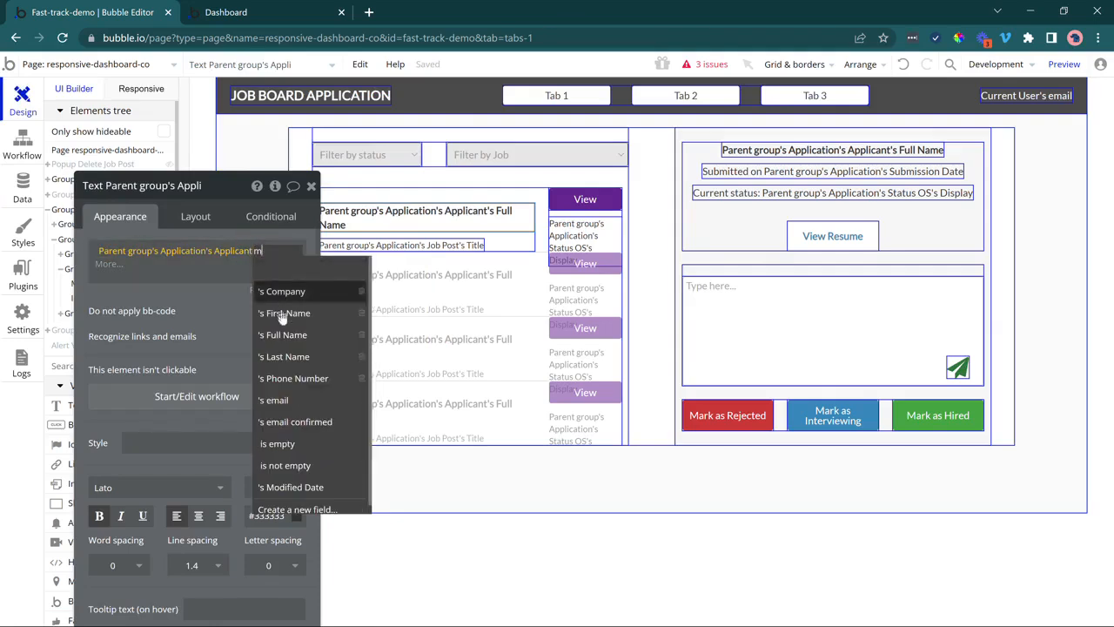
click(294, 399)
mouse_move(233, 316)
mouse_down()
mouse_move(273, 316)
mouse_move(246, 302)
mouse_up()
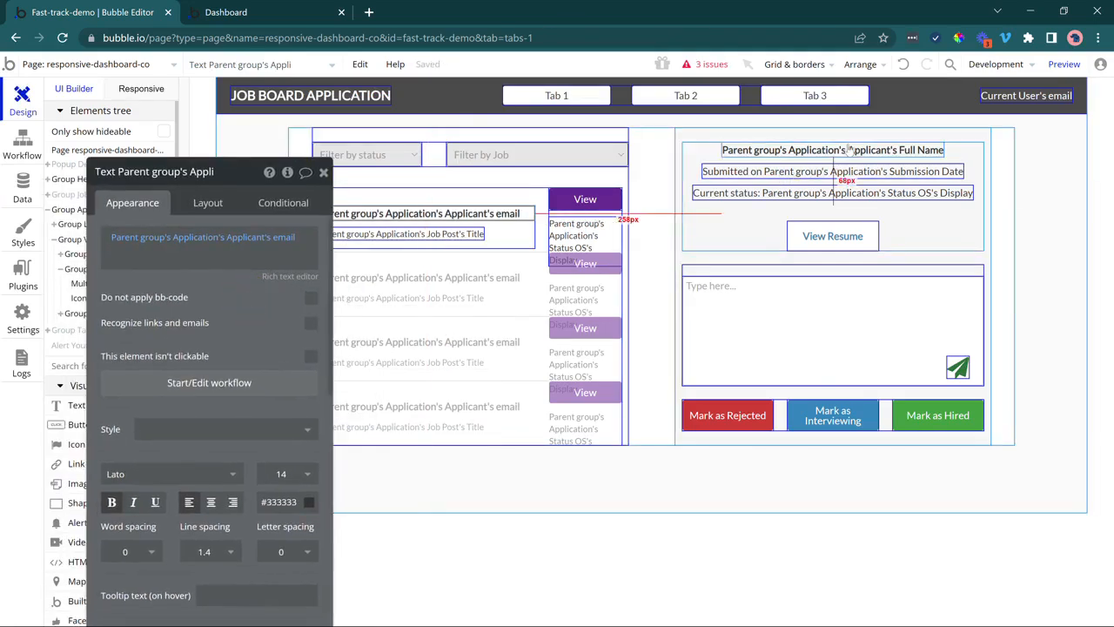
click(286, 236)
text(em)
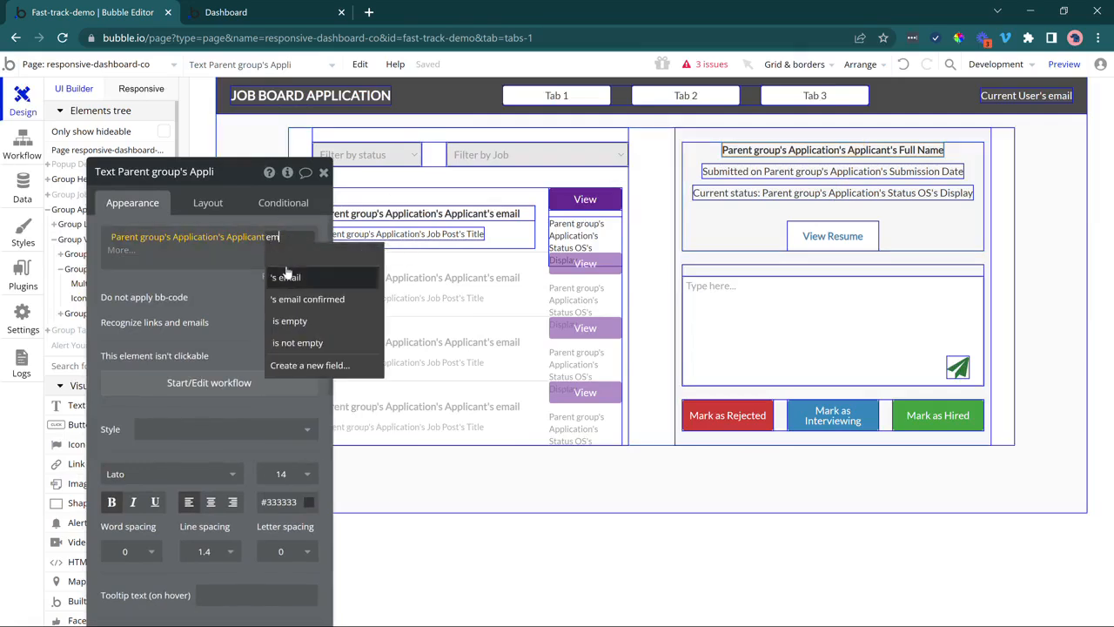
click(287, 276)
Delete the Applicant isn't empty constraint from the RG Applications search.
click(470, 319)
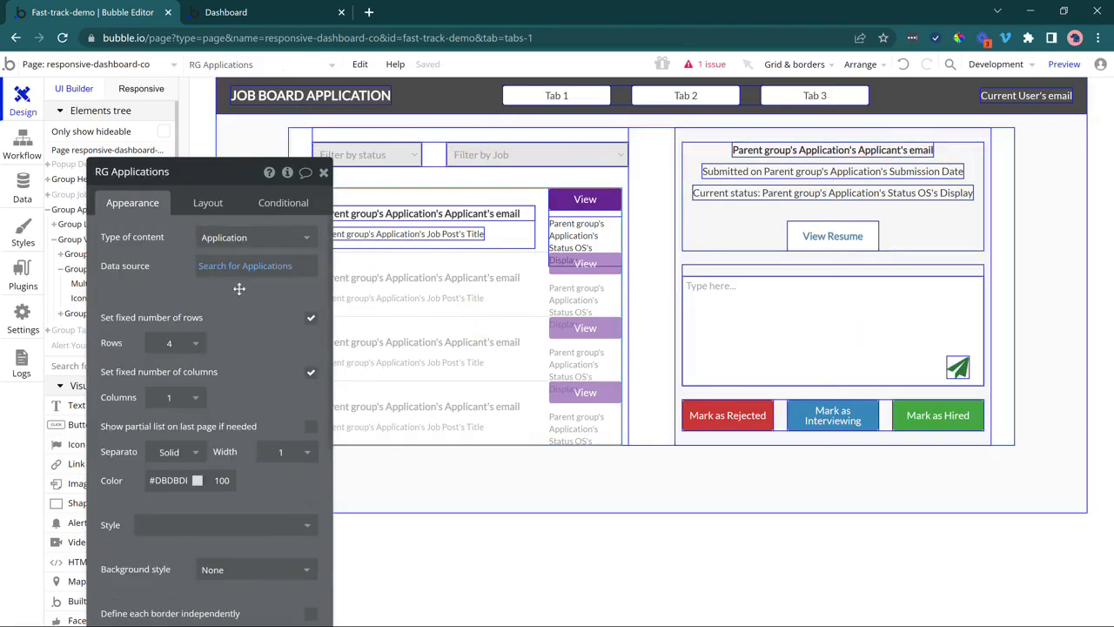
click(237, 266)
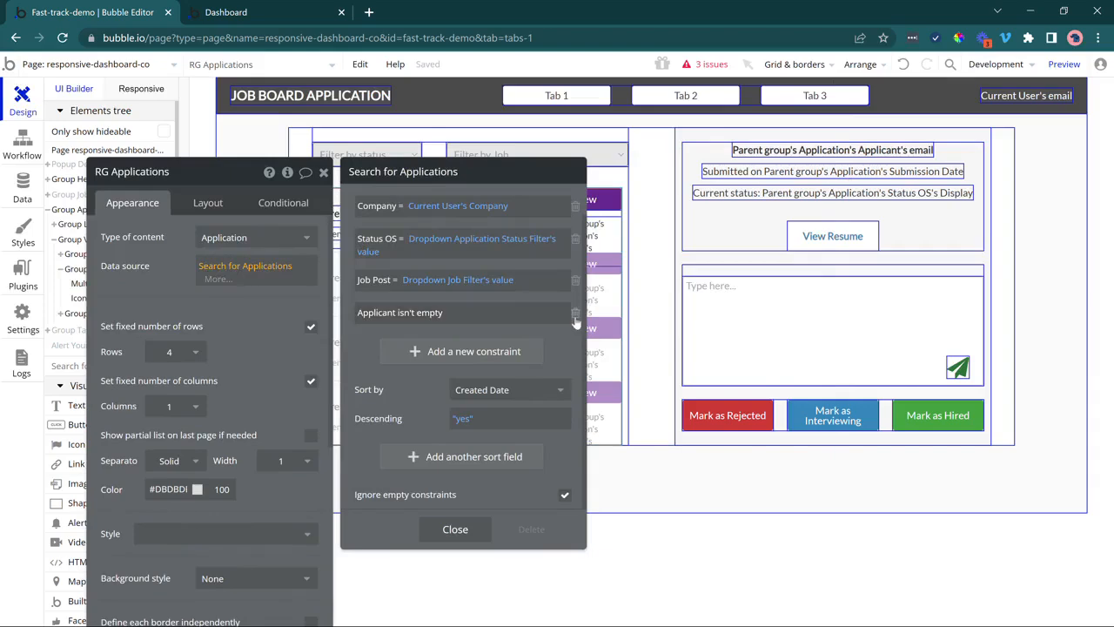
click(574, 313)
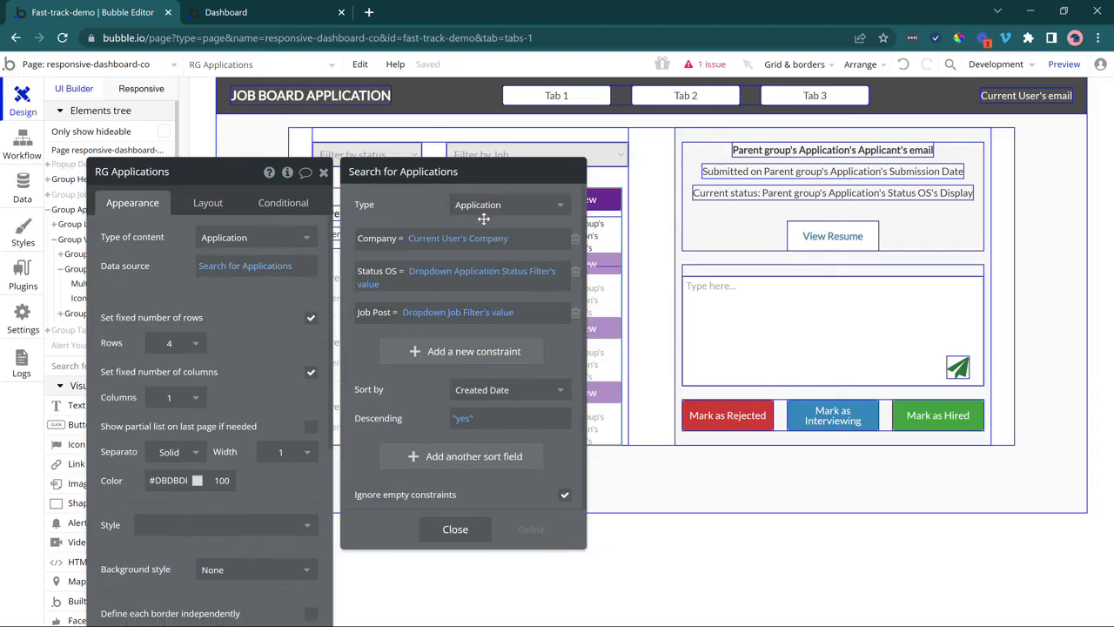
click(435, 527)
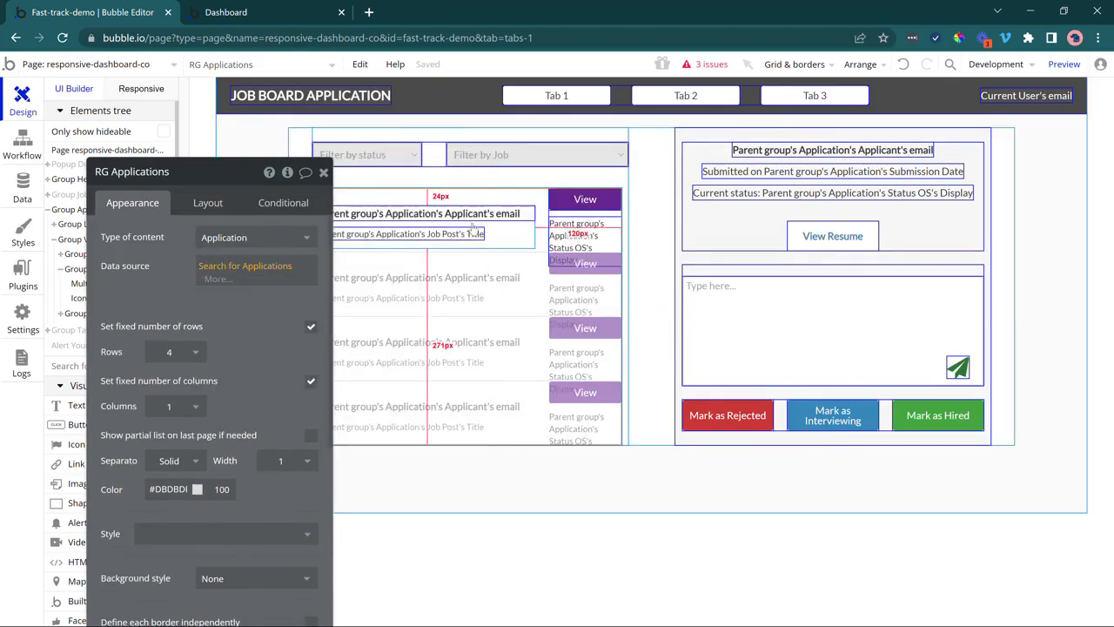
click(237, 12)
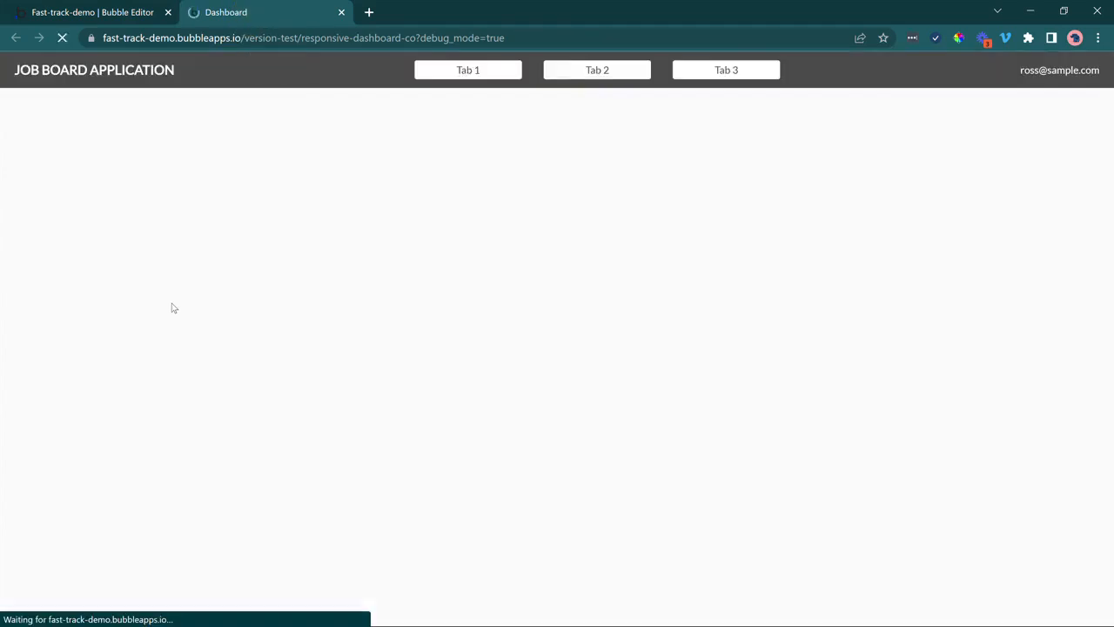
On Tab 2, inspect the Filter by status and Filter by Job options, then return to the editor.
click(561, 74)
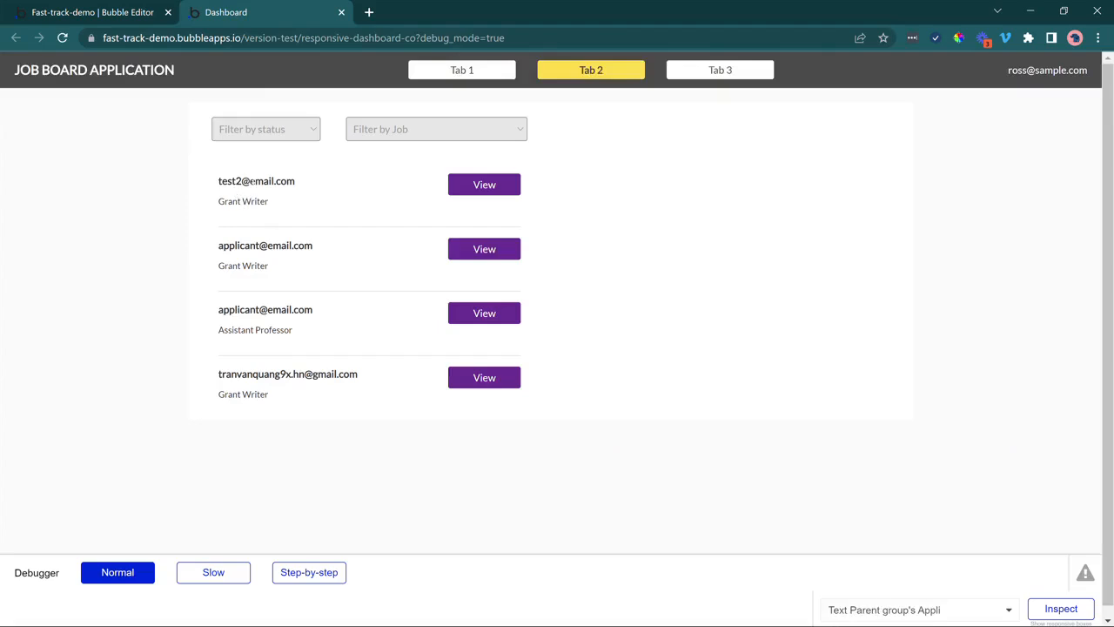
click(298, 135)
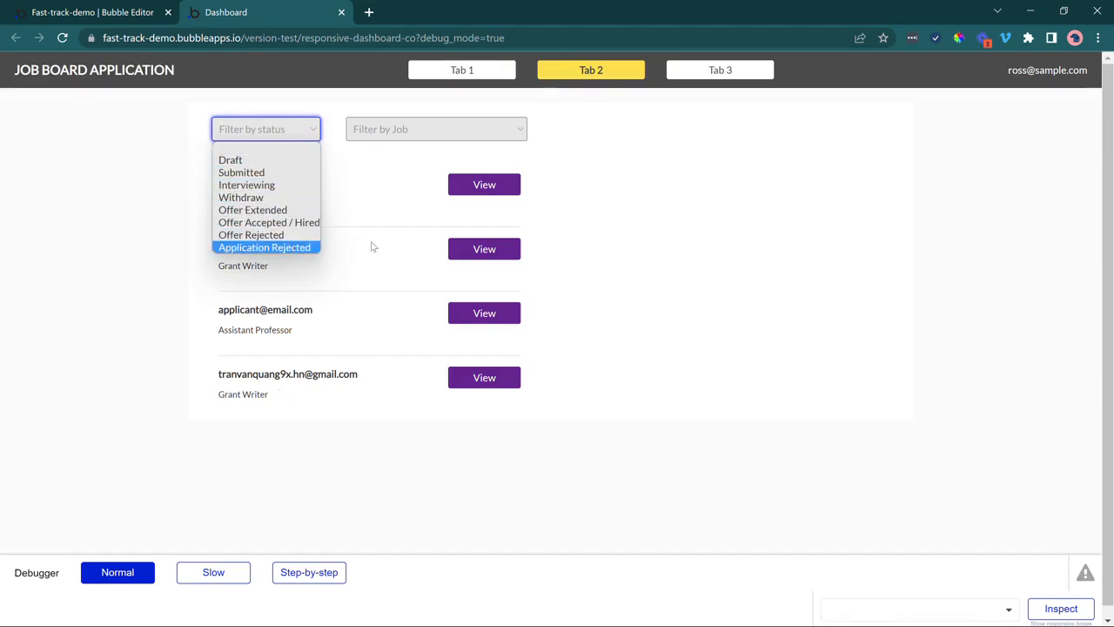
click(378, 209)
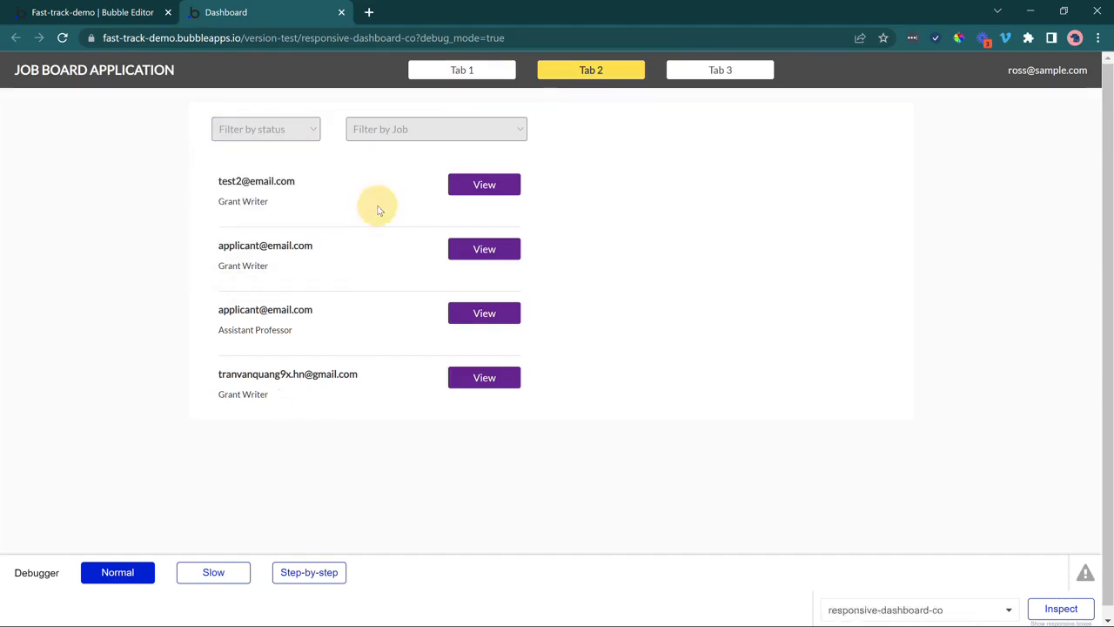
click(378, 135)
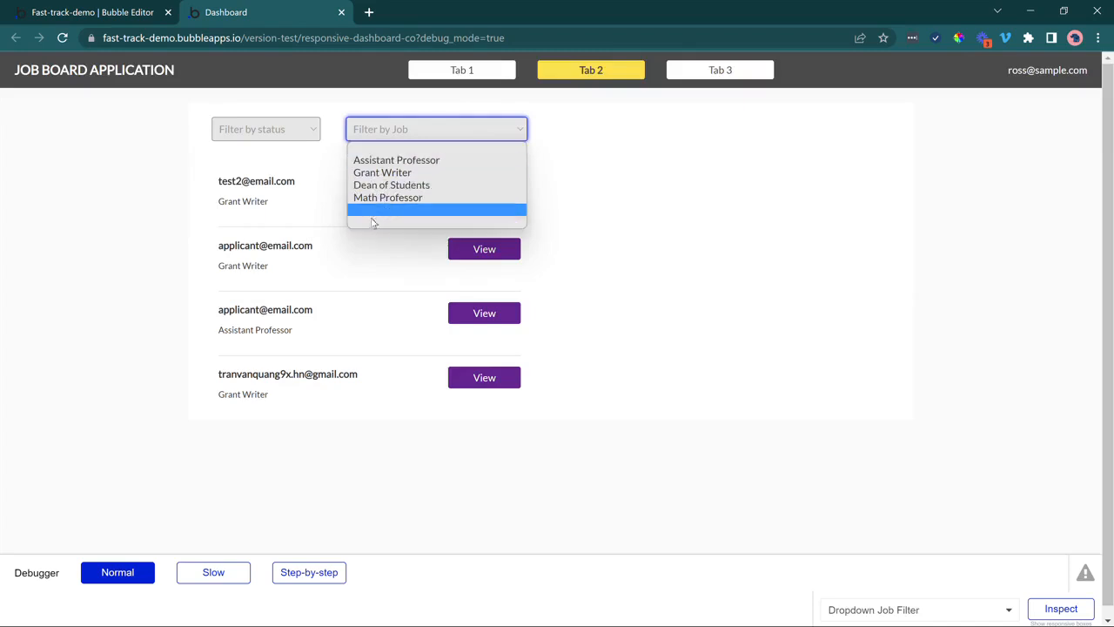
click(131, 13)
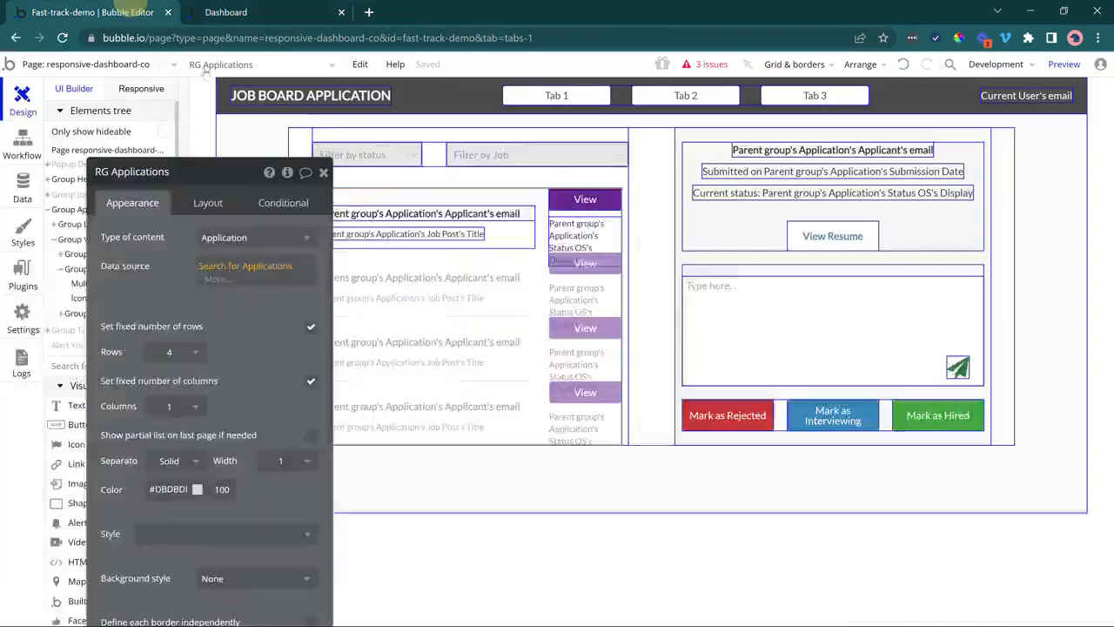
Add a Status (OS) = Open constraint to the Job Filter's Search for Job Posts.
click(468, 158)
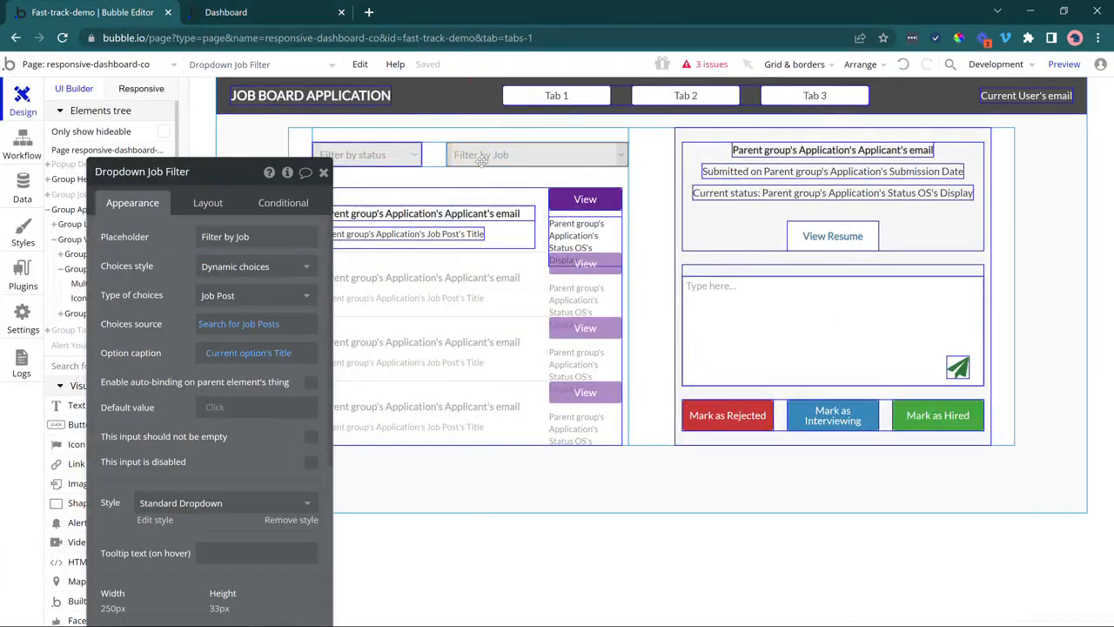
click(212, 325)
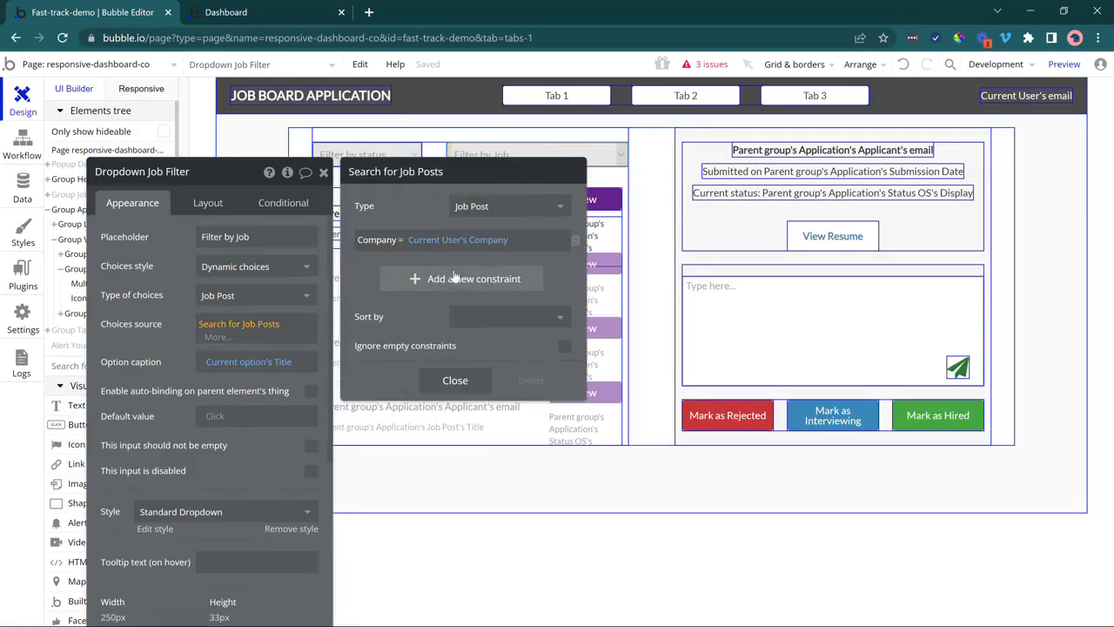
click(410, 286)
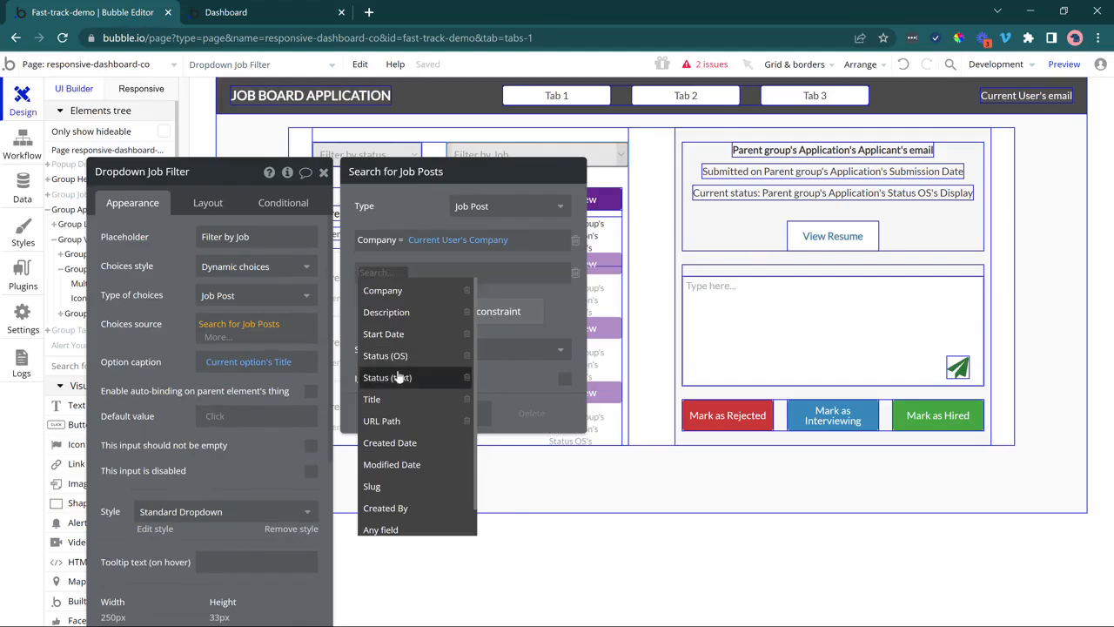
click(398, 355)
click(406, 272)
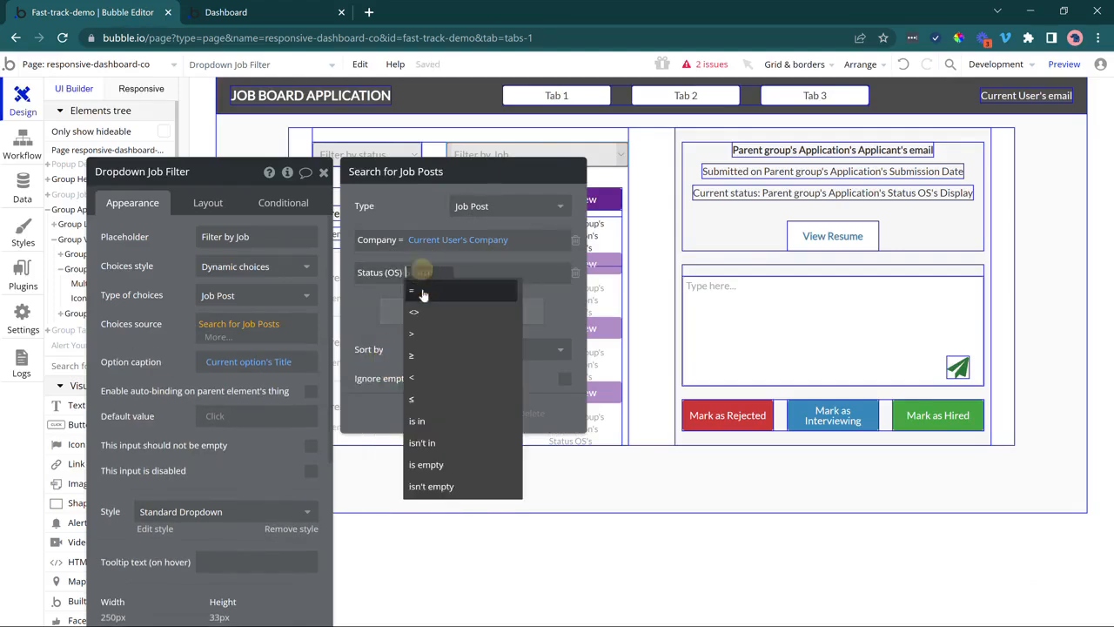
click(429, 277)
click(426, 274)
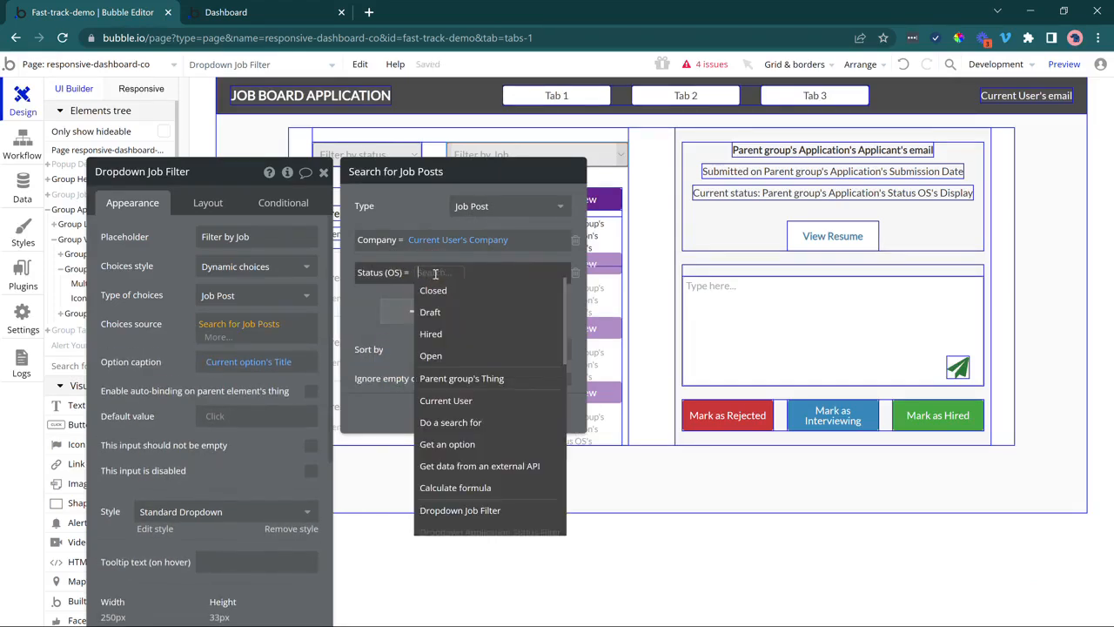
click(462, 356)
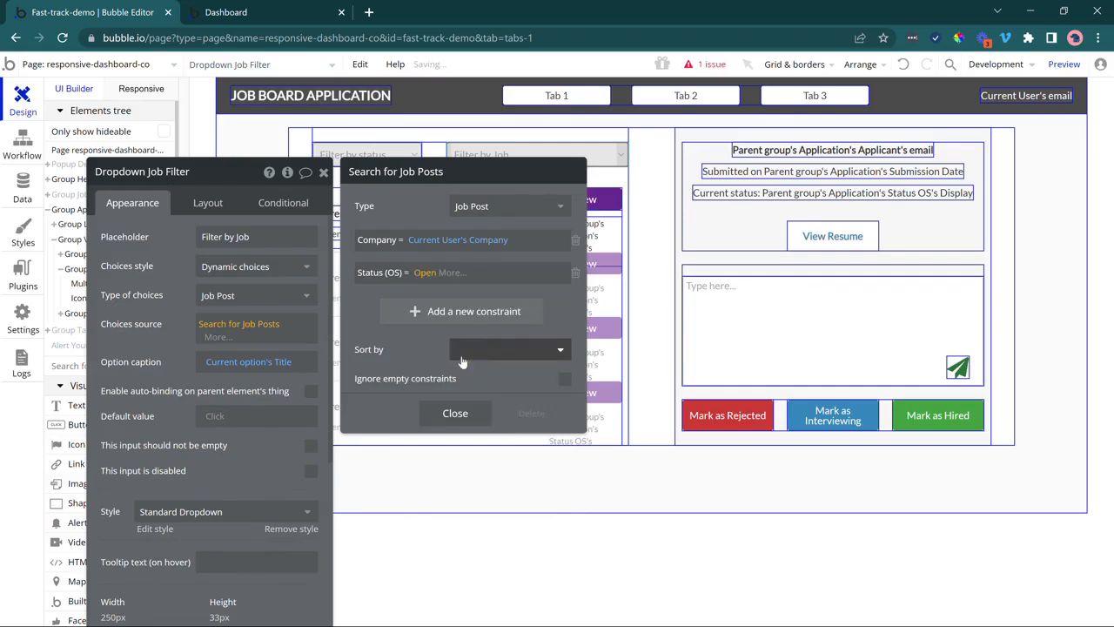
Change that constraint to Status (OS) <> Draft to exclude draft job posts.
click(425, 273)
click(407, 272)
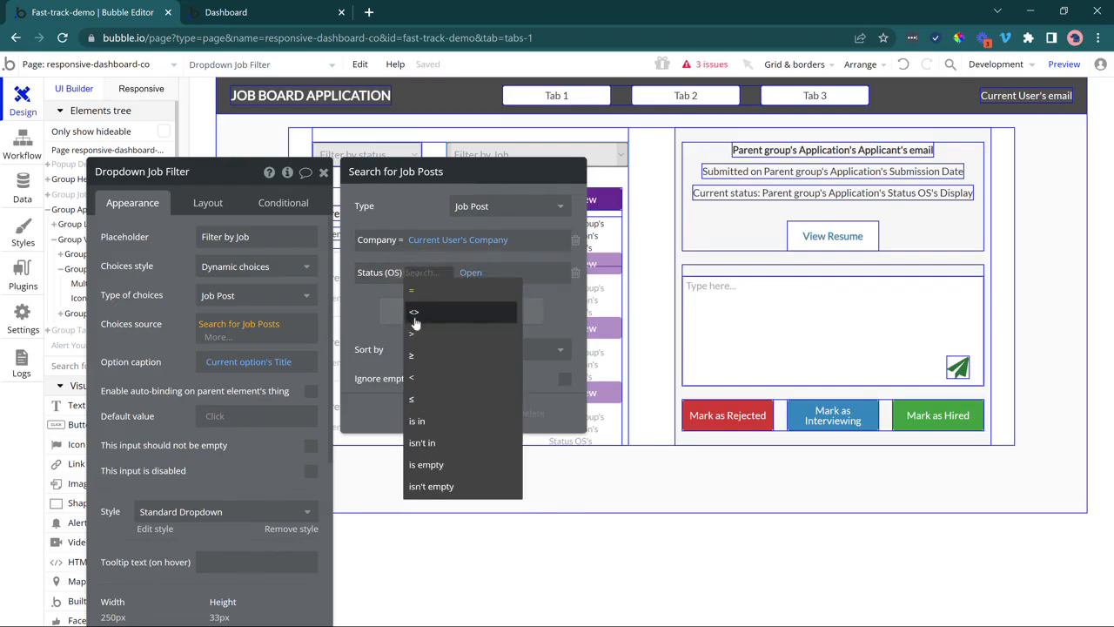
click(416, 316)
click(428, 273)
click(436, 311)
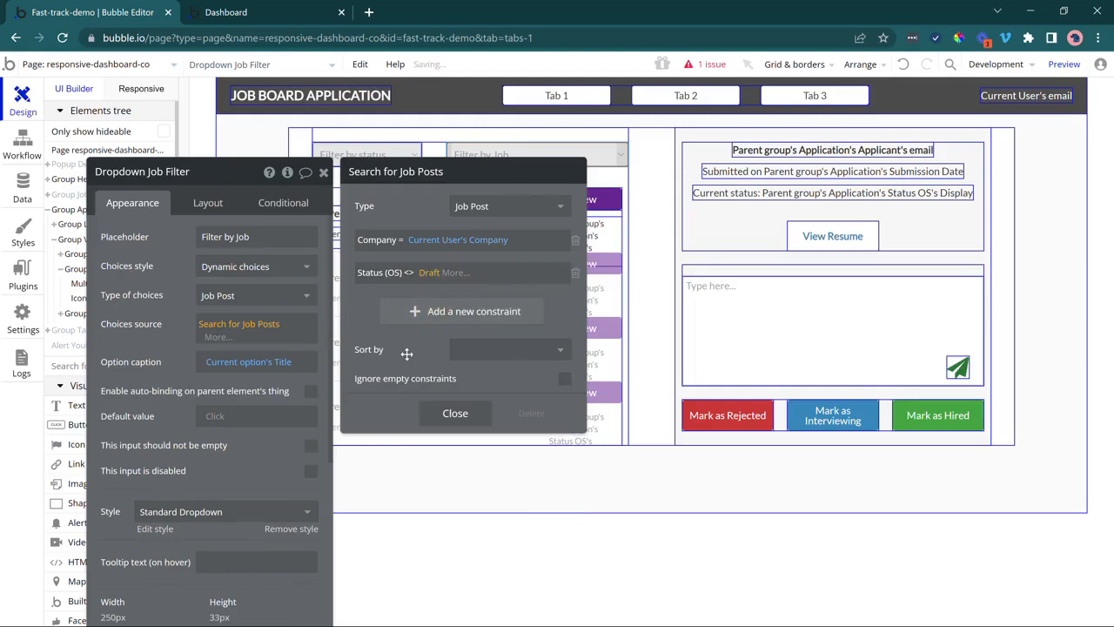
click(292, 12)
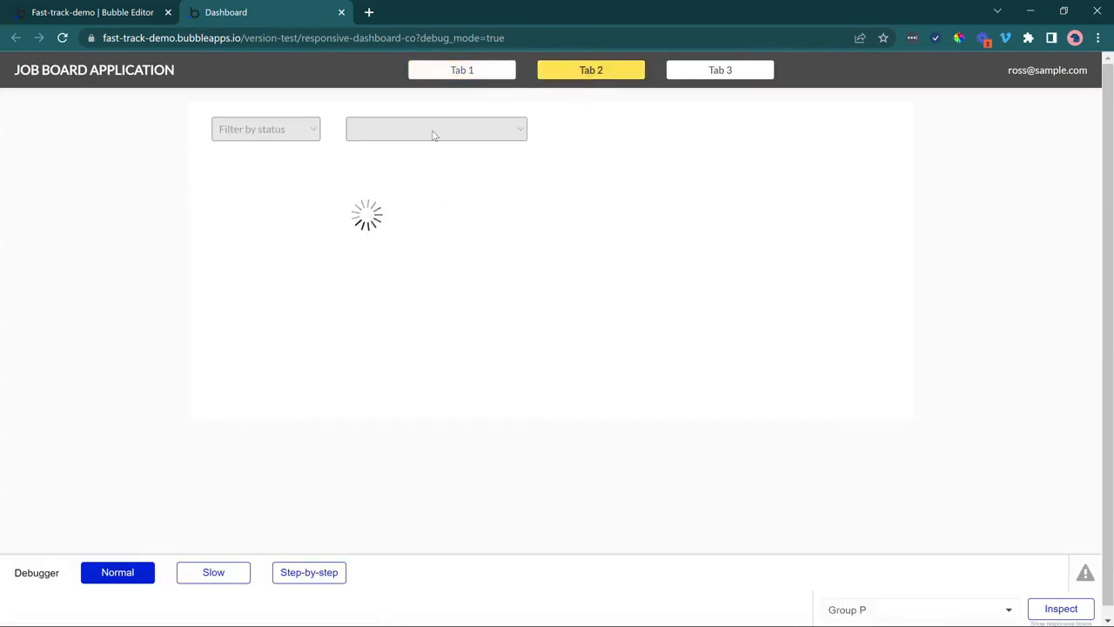
Check the updated job filter, open the first applicant's details, and try View Resume.
click(434, 135)
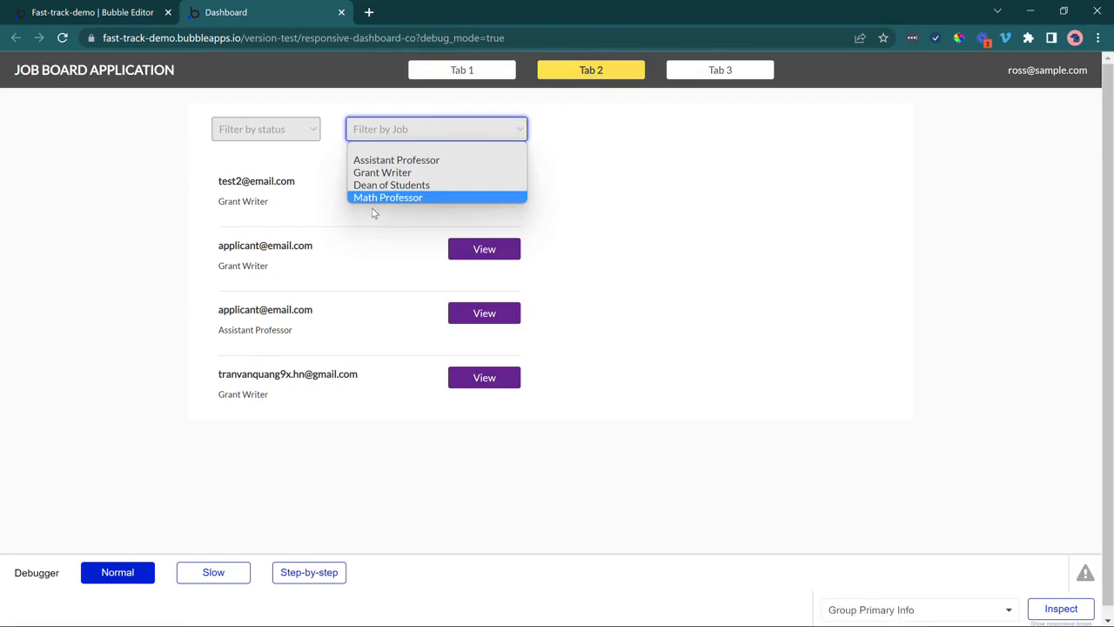
click(180, 271)
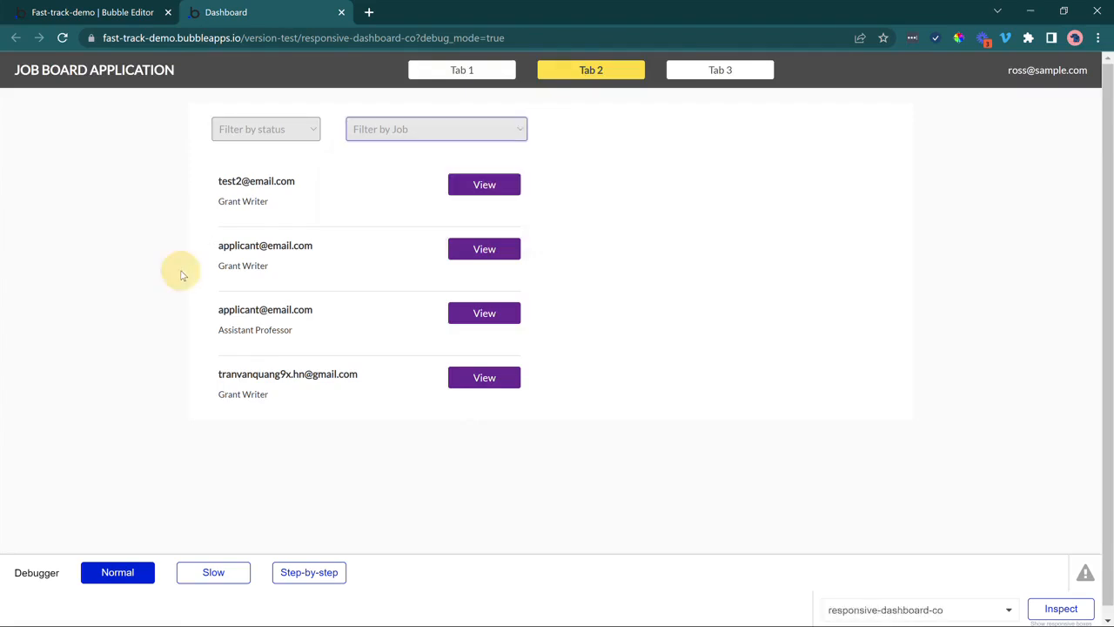
click(500, 188)
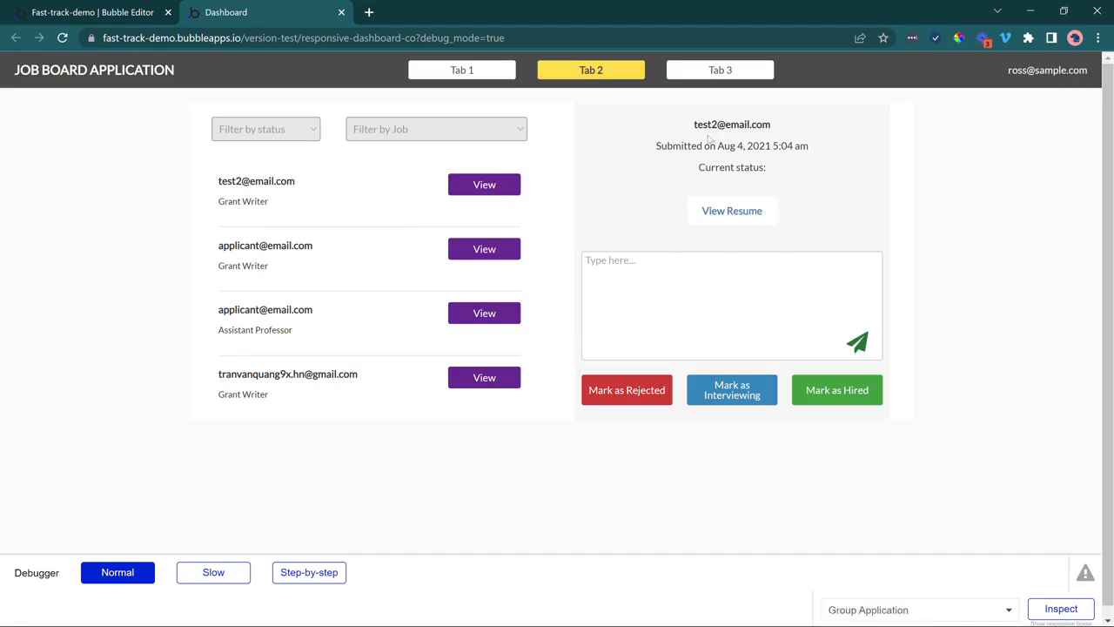
drag(709, 138, 759, 186)
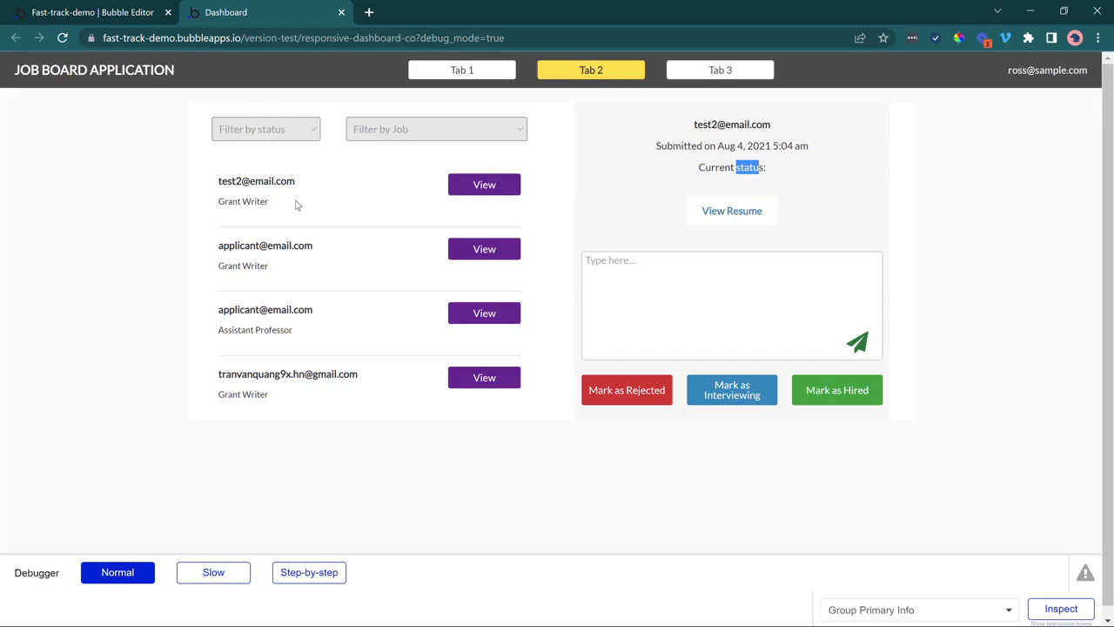
click(329, 224)
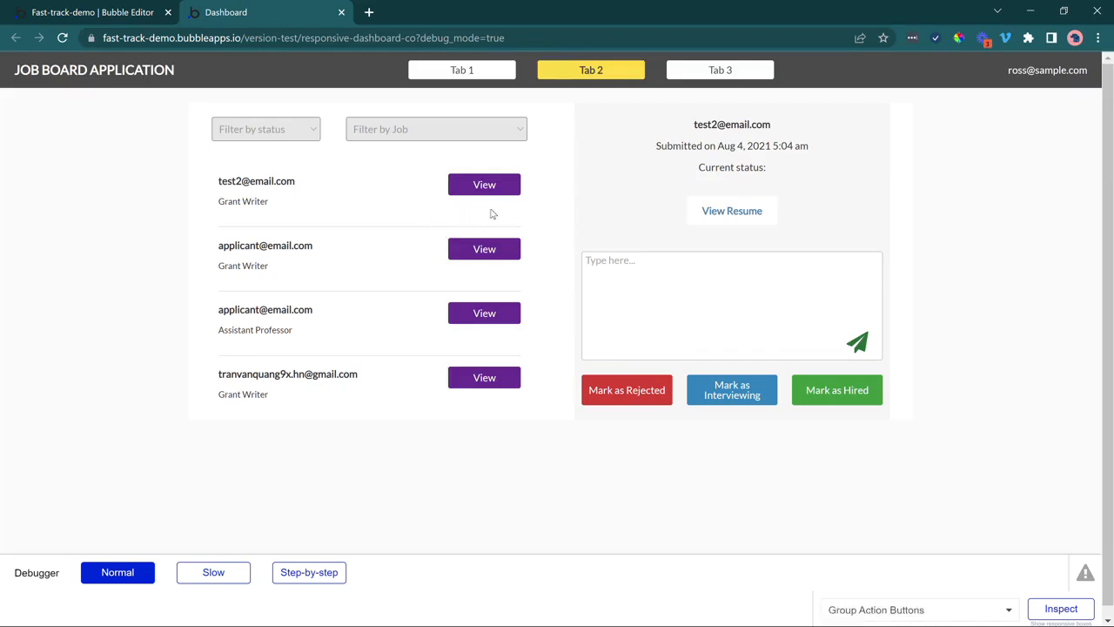
click(745, 214)
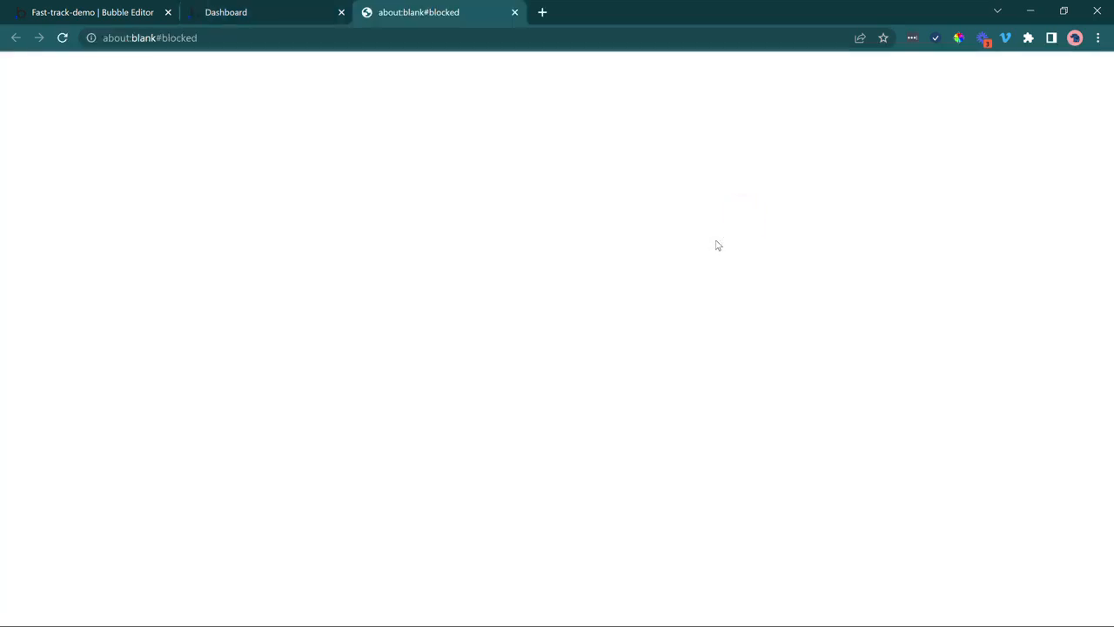
Select the View Resume link in the app editor.
click(126, 4)
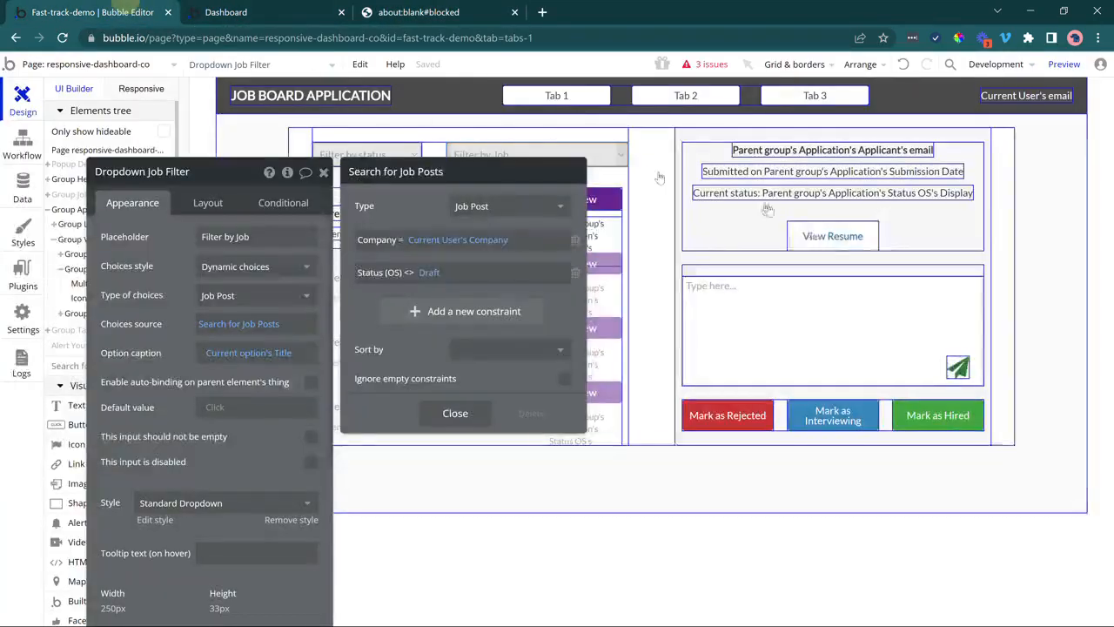
click(822, 235)
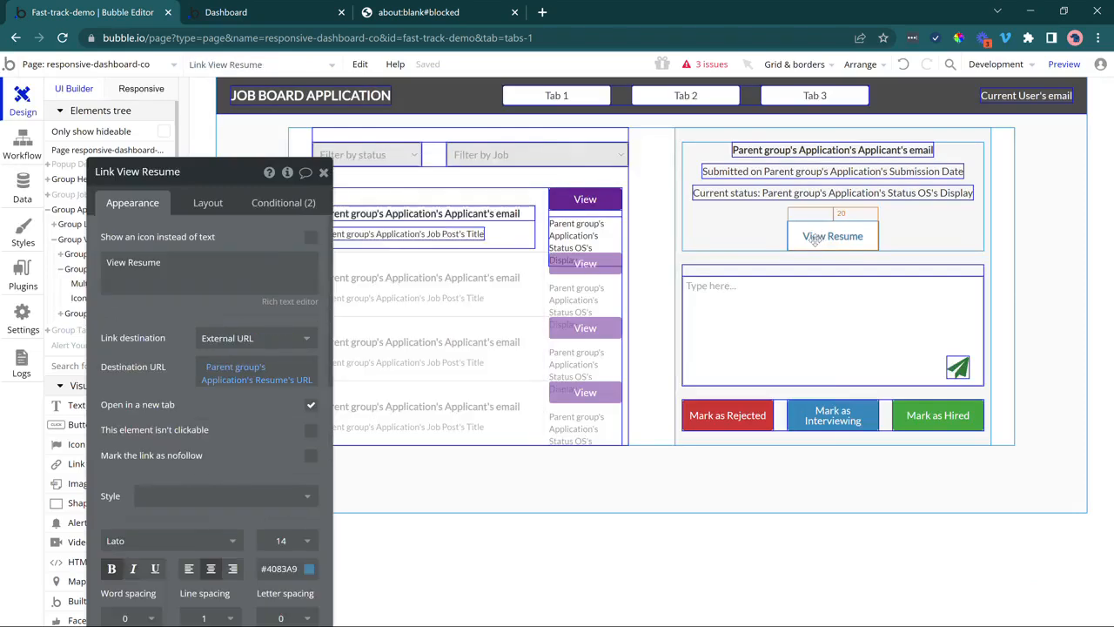
click(427, 7)
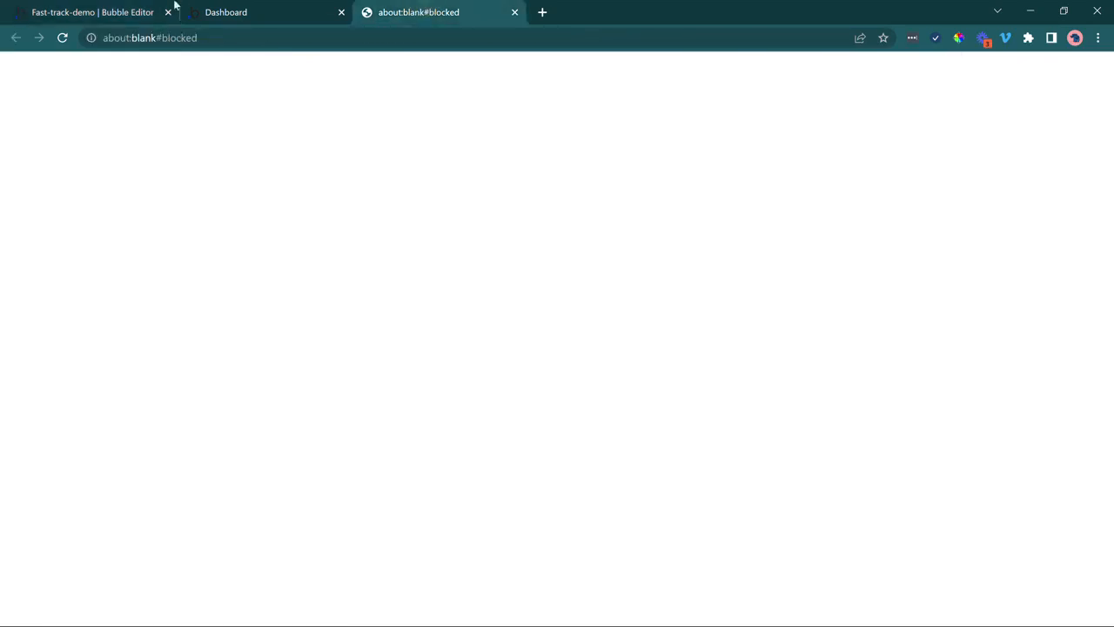
click(109, 8)
drag(149, 353, 172, 298)
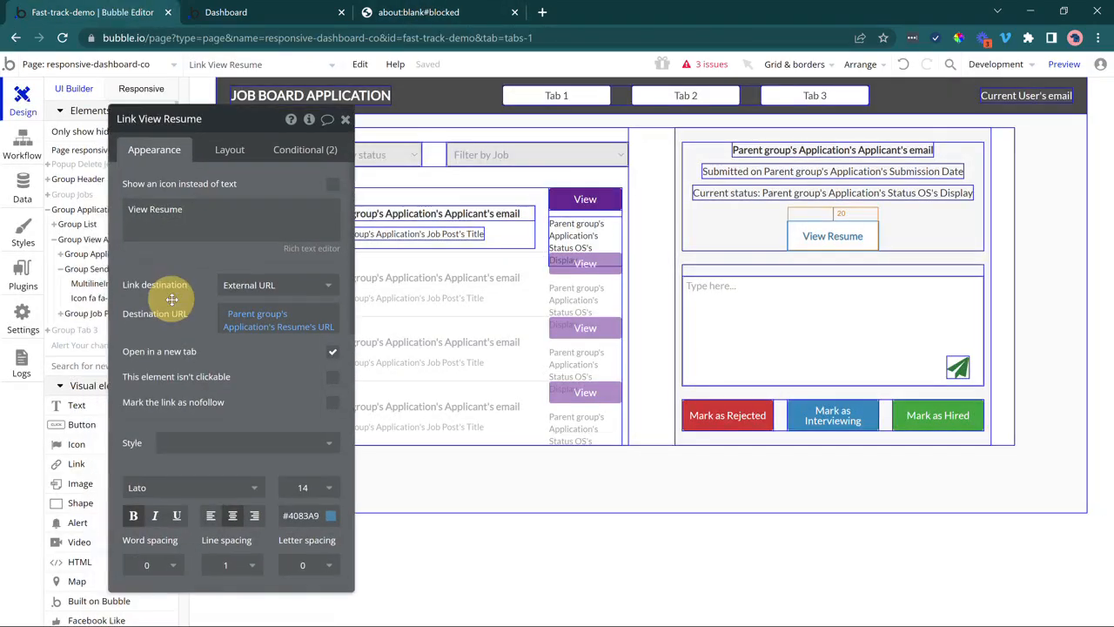
Add a condition on the link: when Parent group's Application's Resume is empty, make it invisible.
click(285, 151)
click(196, 419)
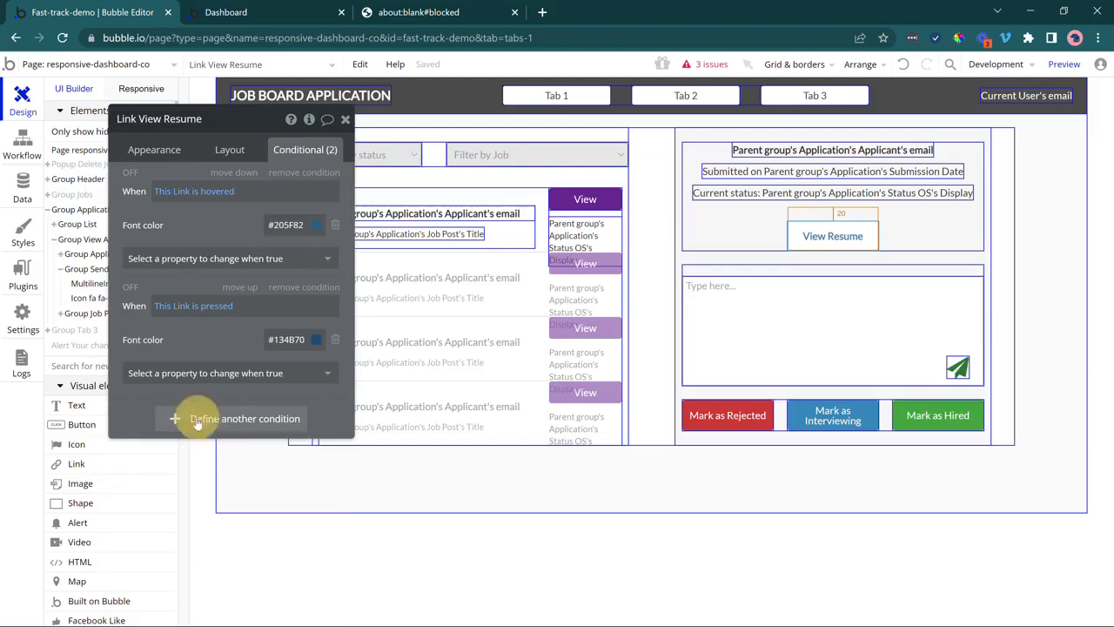
click(169, 421)
click(222, 459)
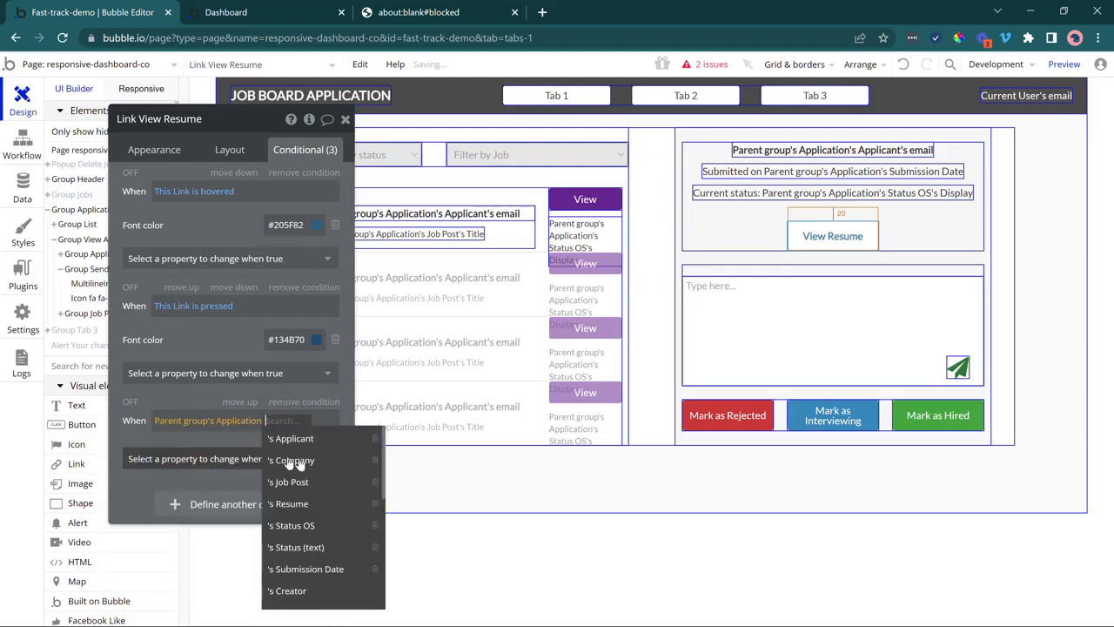
click(322, 503)
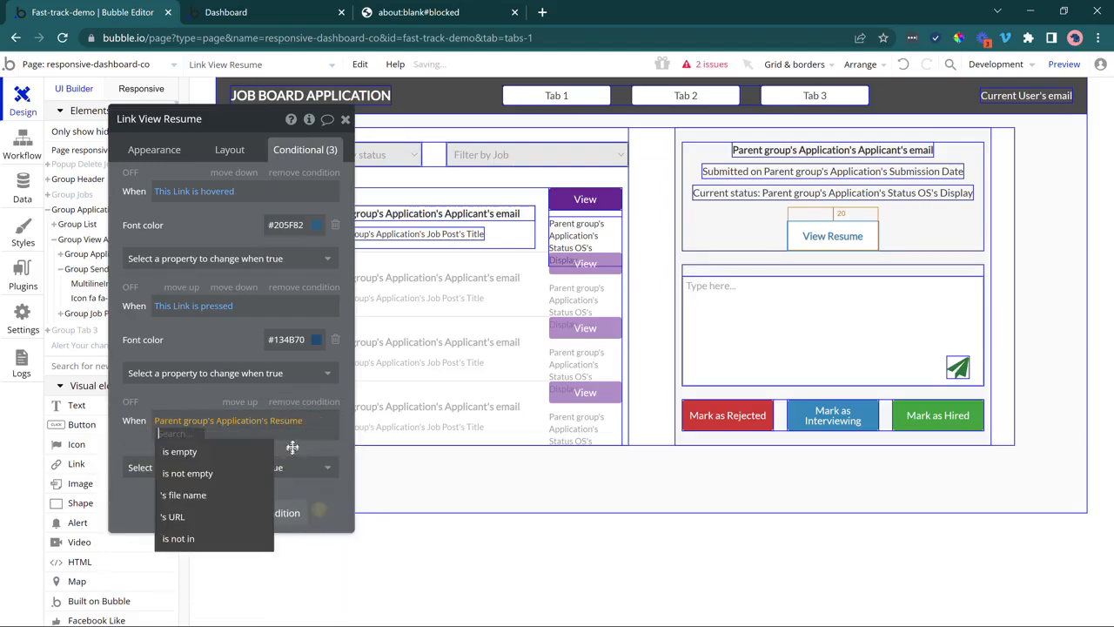
click(179, 451)
click(213, 468)
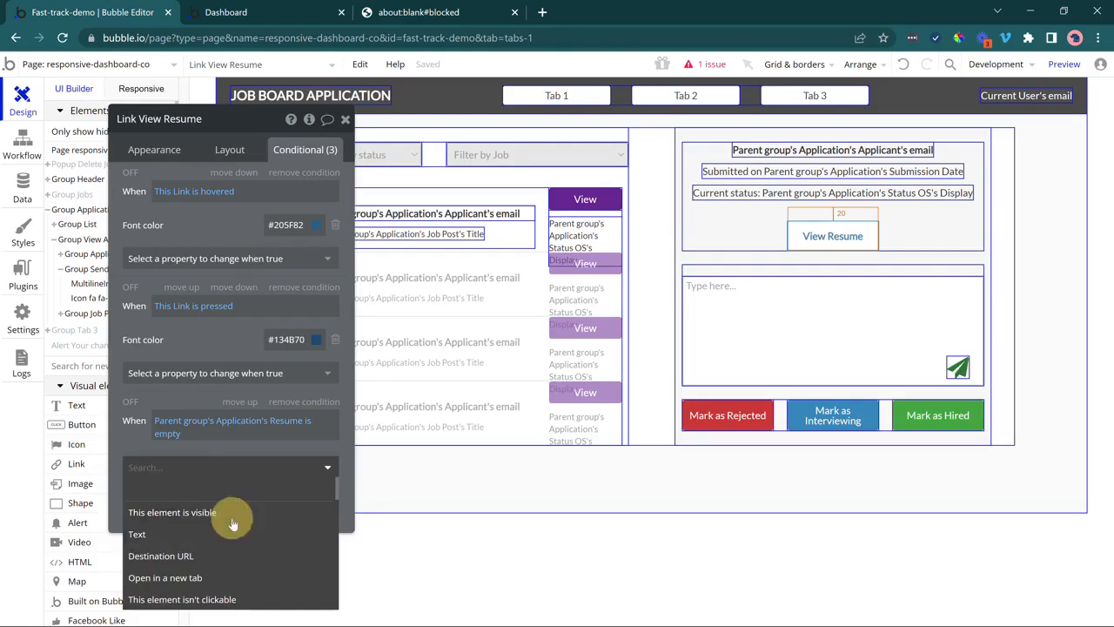
click(193, 512)
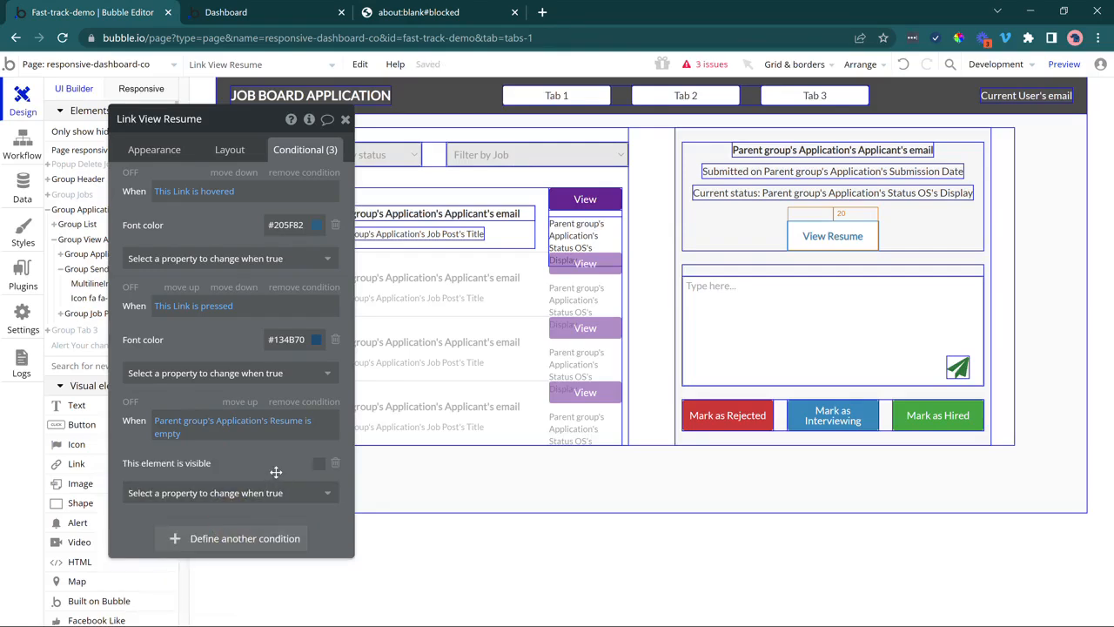
Tick Collapse when hidden in the View Resume link's layout settings.
click(244, 156)
click(331, 207)
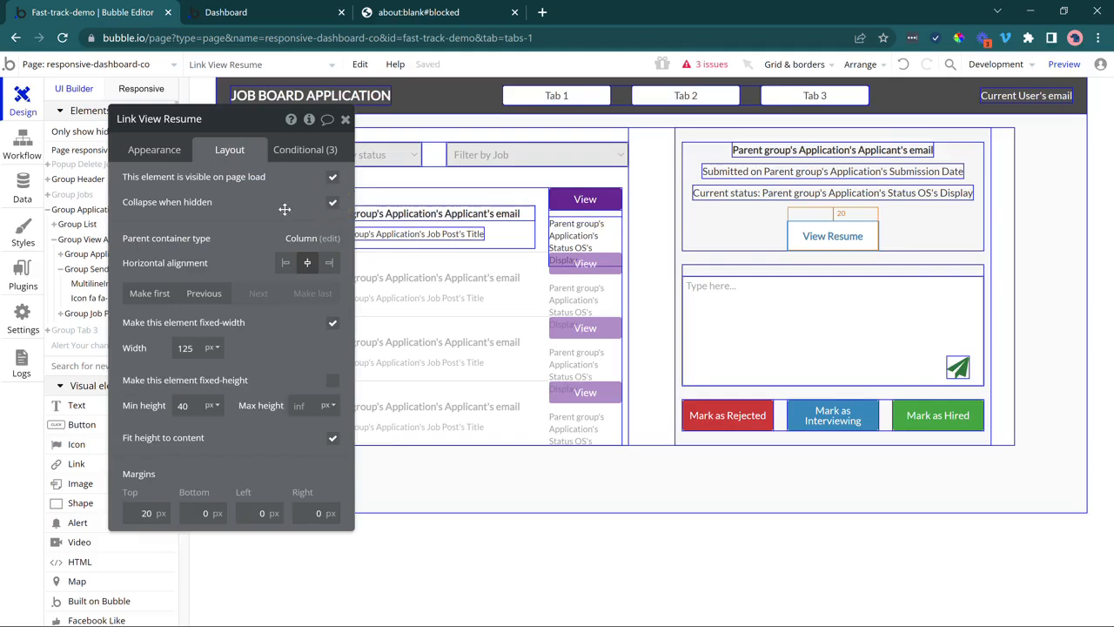
click(296, 151)
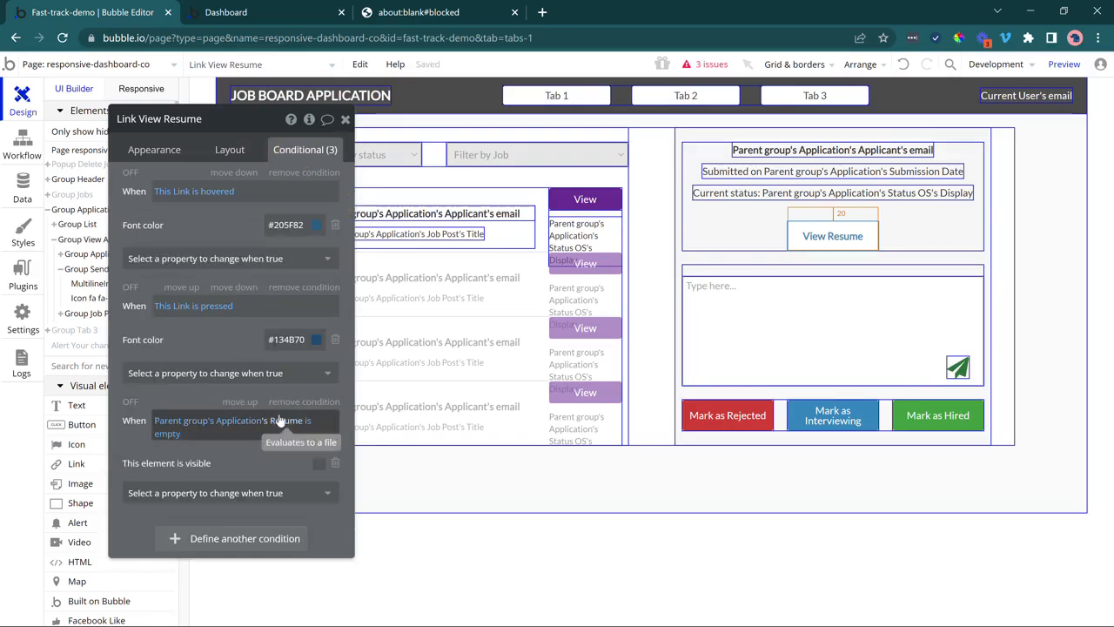
click(229, 149)
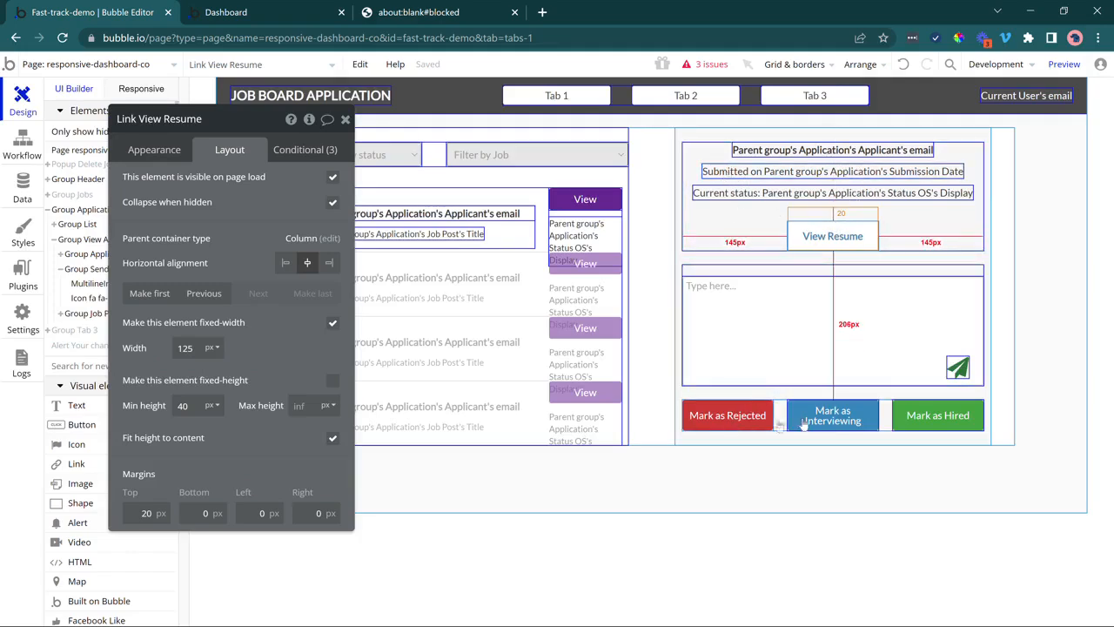
Start a click workflow for Mark as Rejected, filed in the Applications folder.
click(739, 415)
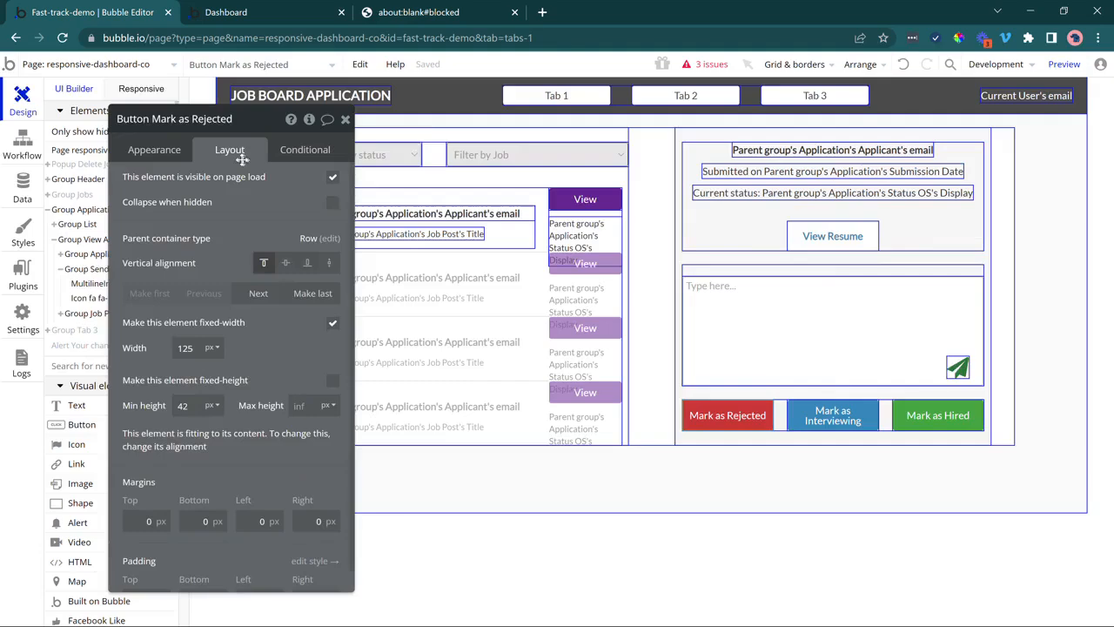
click(154, 151)
click(179, 249)
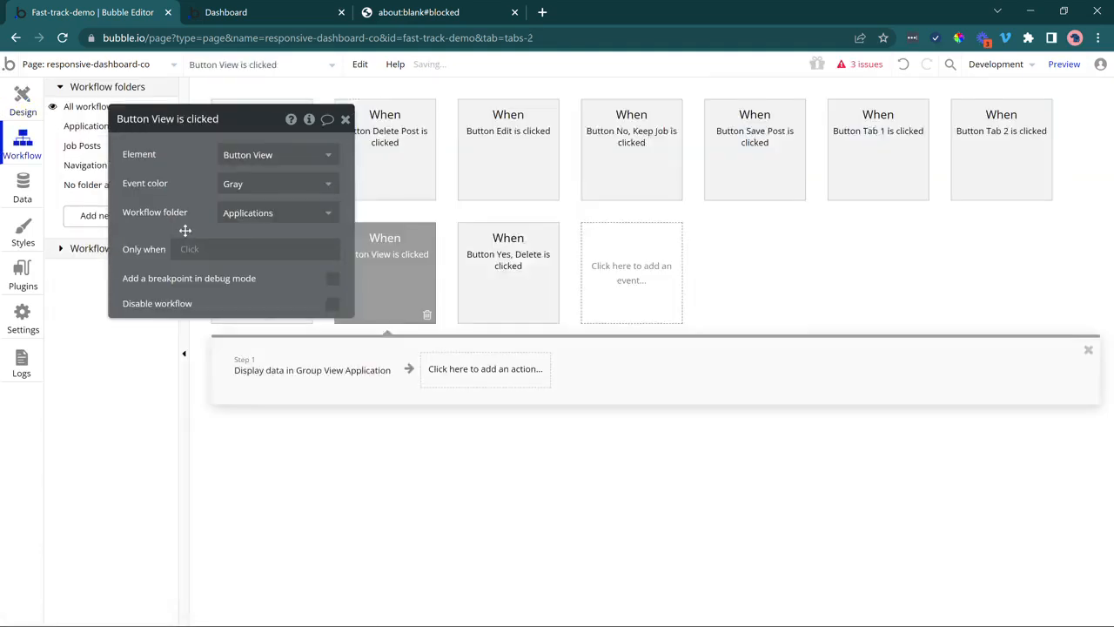
click(250, 222)
click(246, 258)
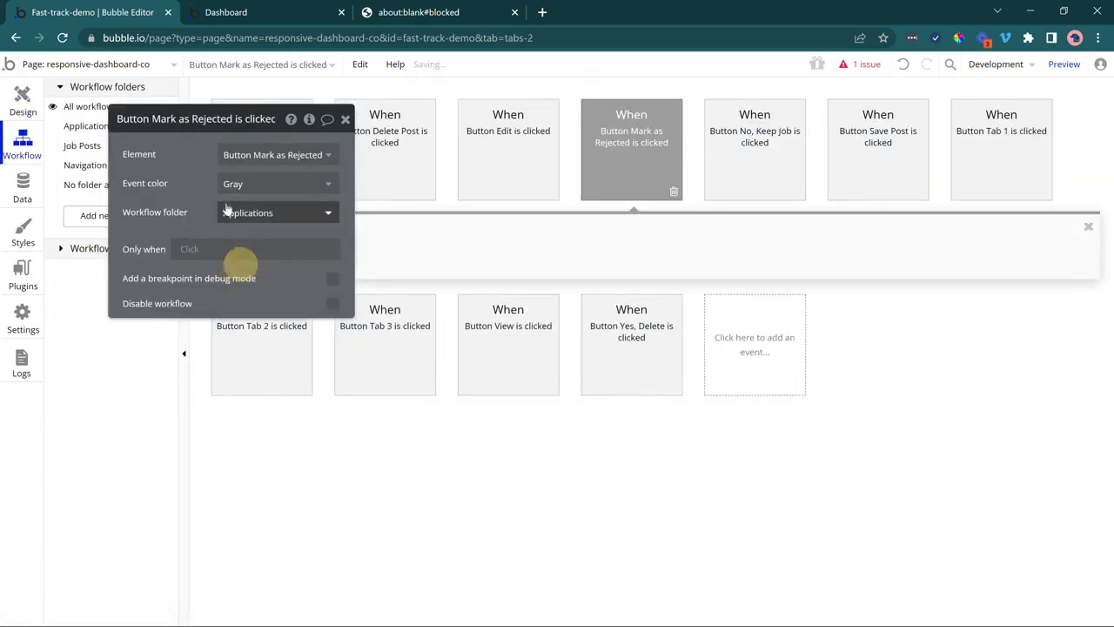
click(87, 126)
drag(138, 161, 490, 242)
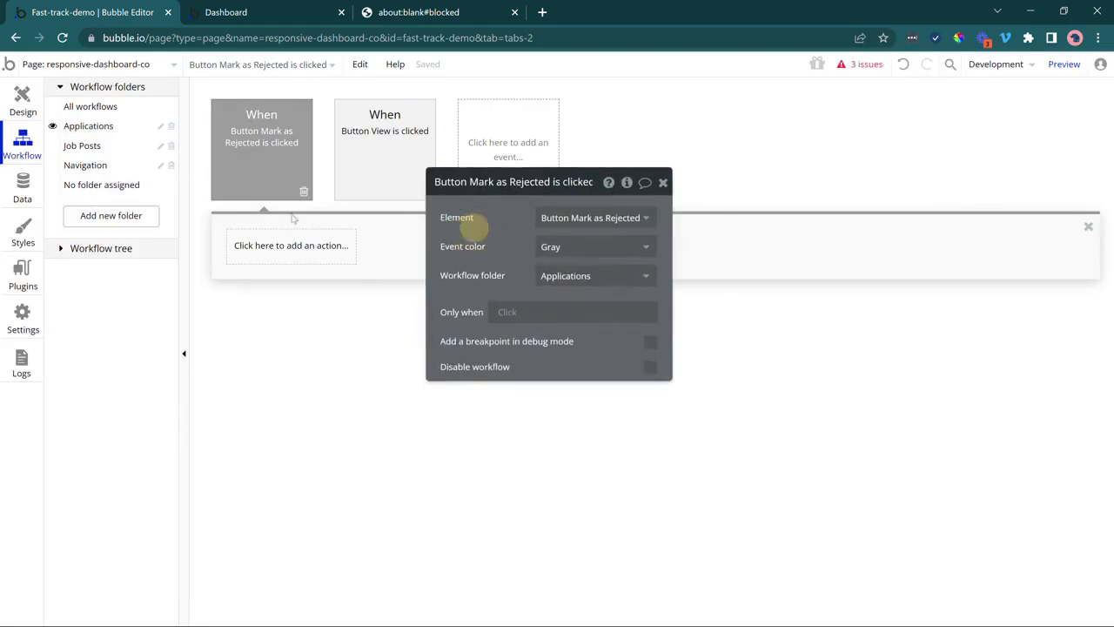
Add a Make changes to thing action targeting the parent group's Job Post.
click(287, 247)
mouse_move(291, 348)
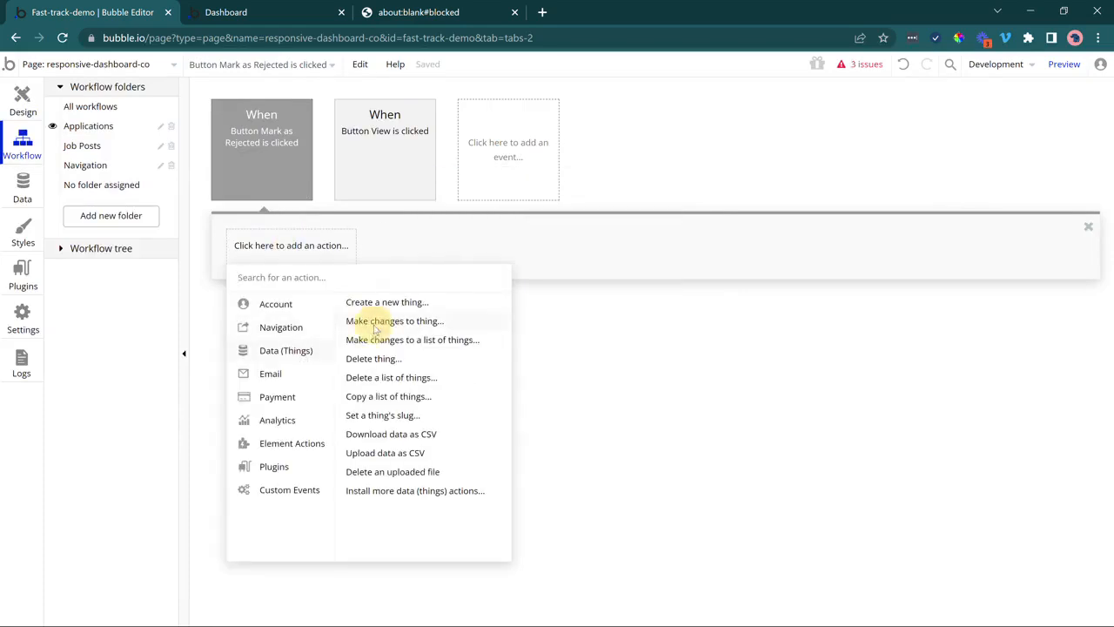
click(421, 319)
click(560, 216)
click(568, 235)
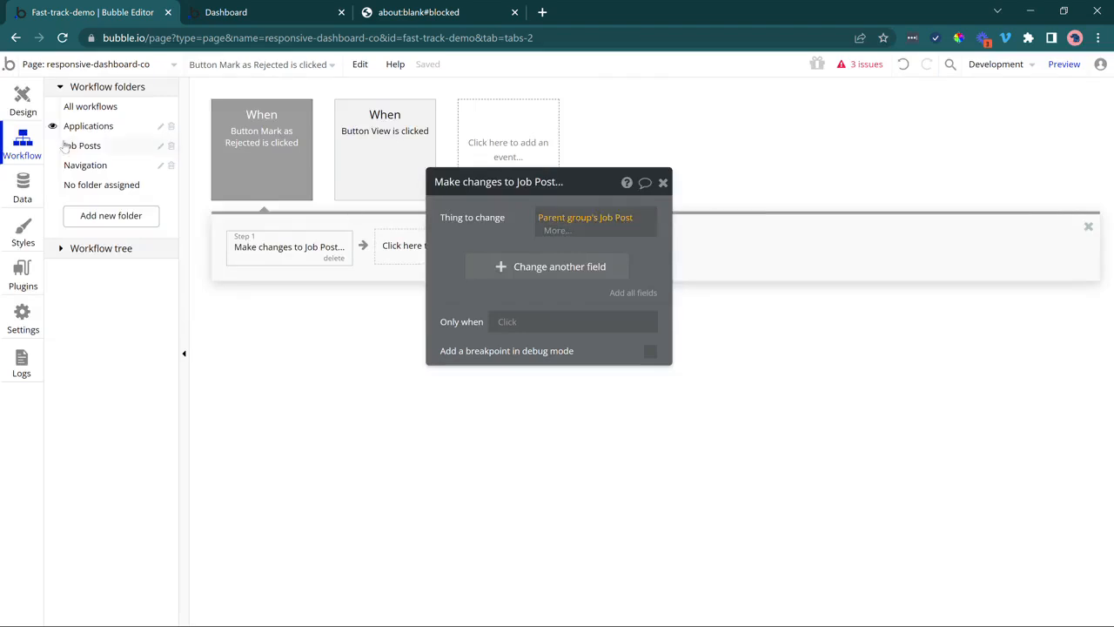
click(23, 101)
click(729, 416)
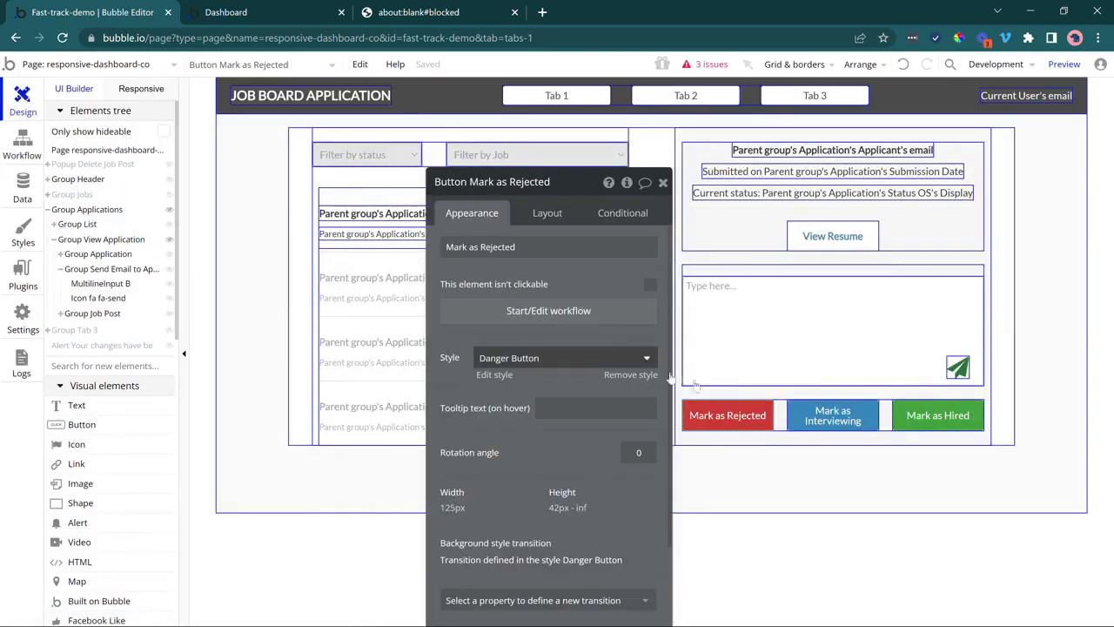
Set Group Job Post's content type to Application, then reopen the rejection step.
click(780, 406)
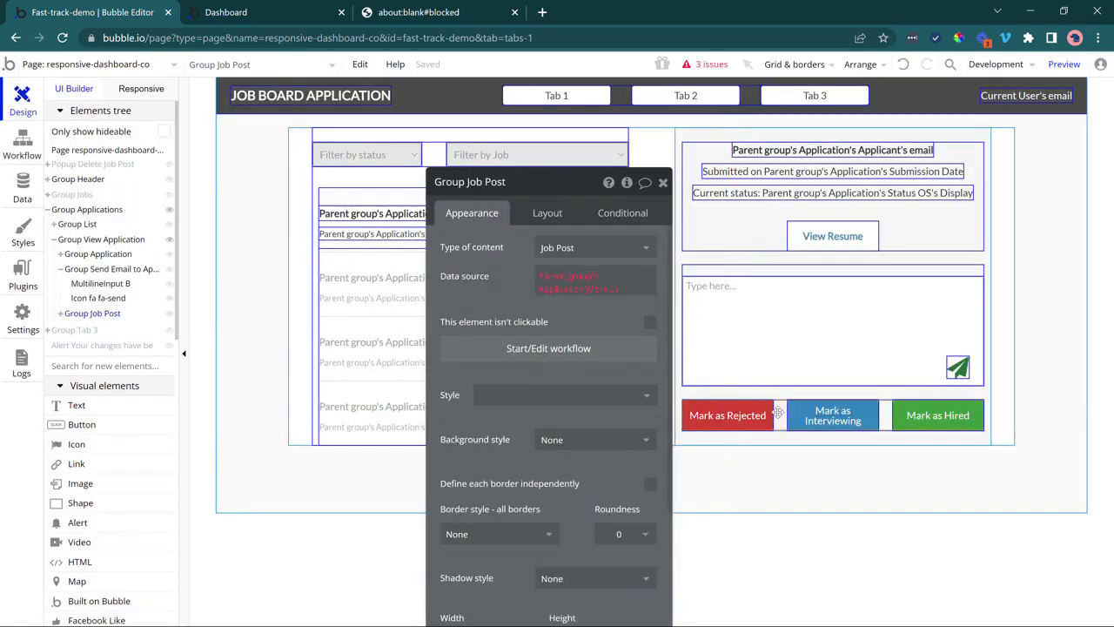
click(583, 249)
click(581, 313)
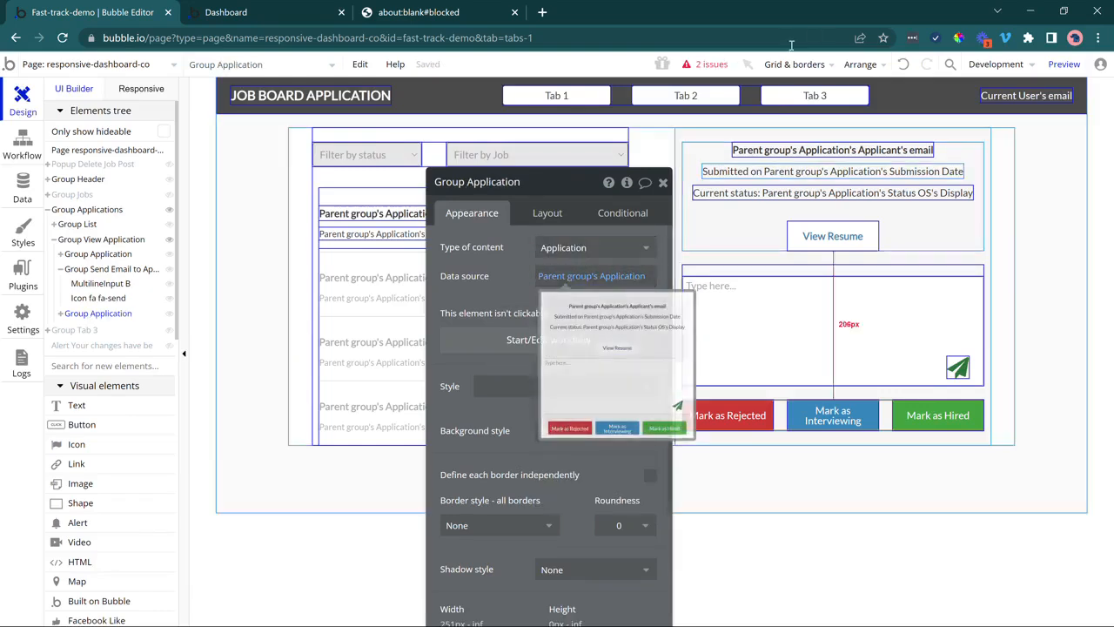
click(696, 72)
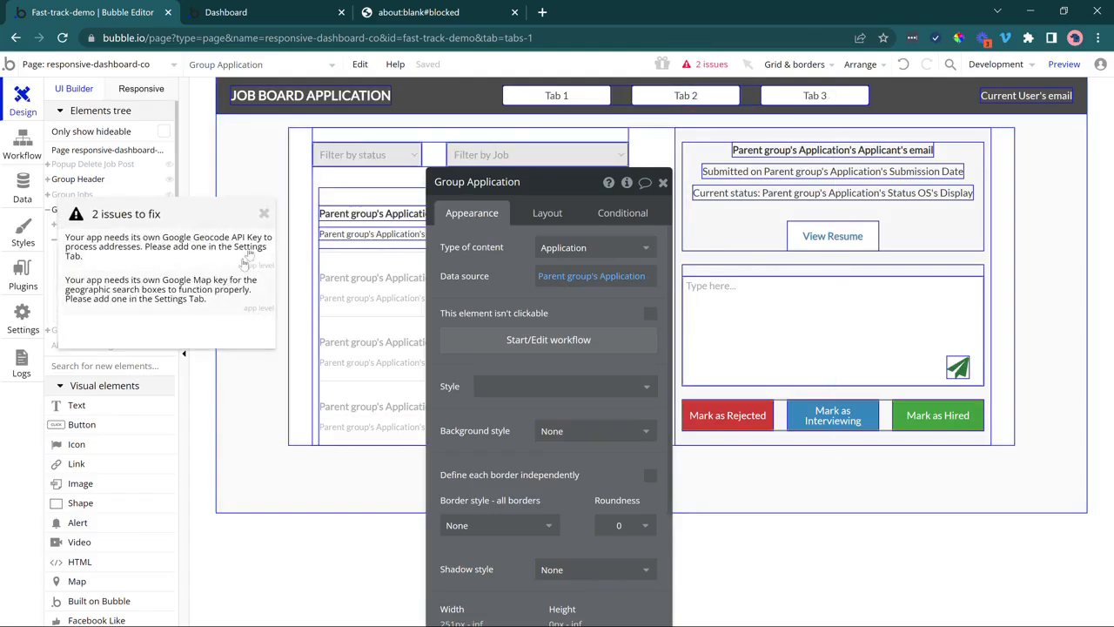
click(266, 214)
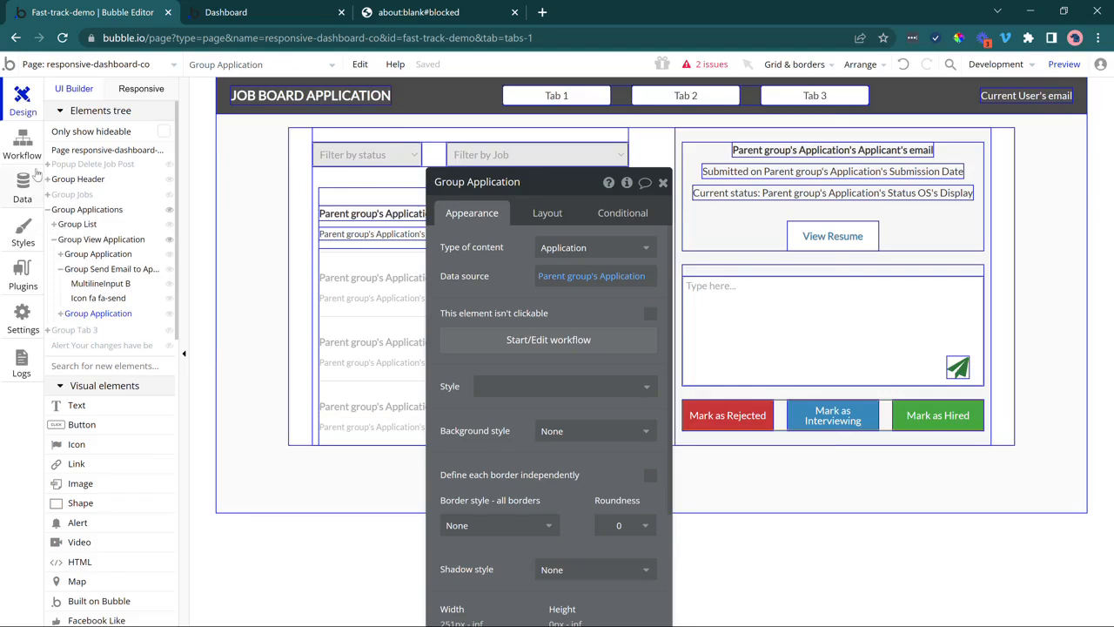
click(24, 148)
click(250, 251)
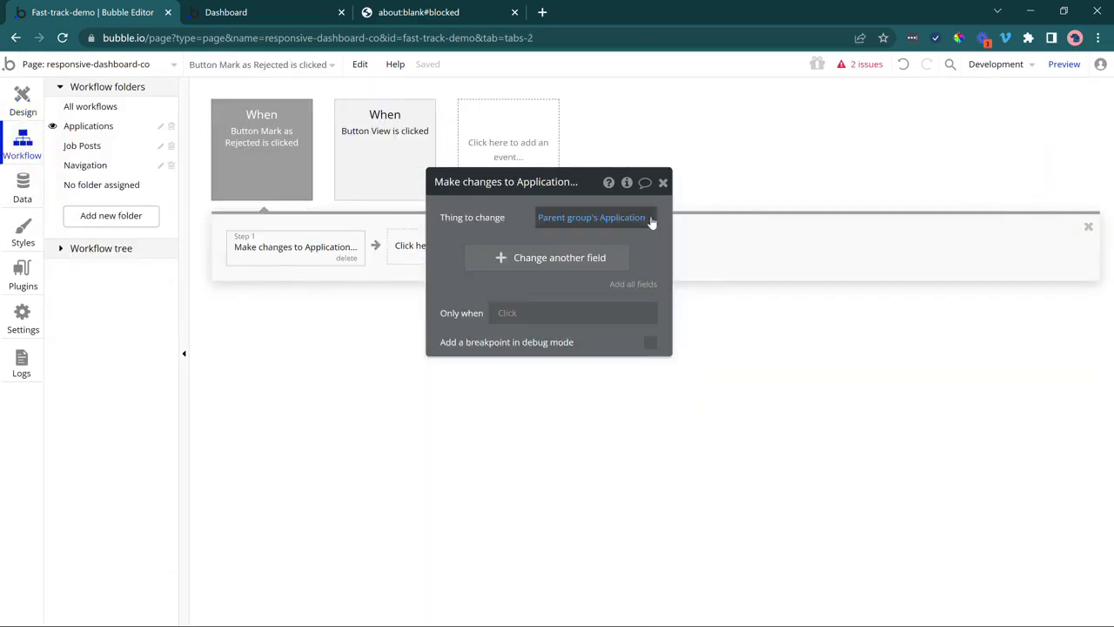
Make the rejection step set Status OS to Application Rejected.
mouse_move(599, 226)
click(547, 258)
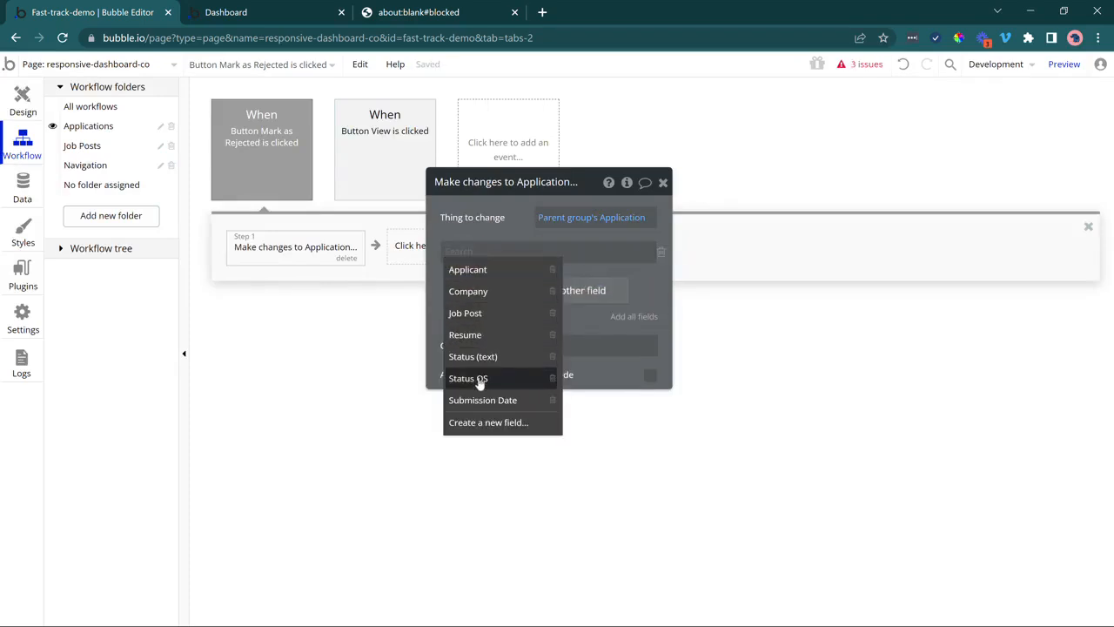
click(482, 377)
click(511, 253)
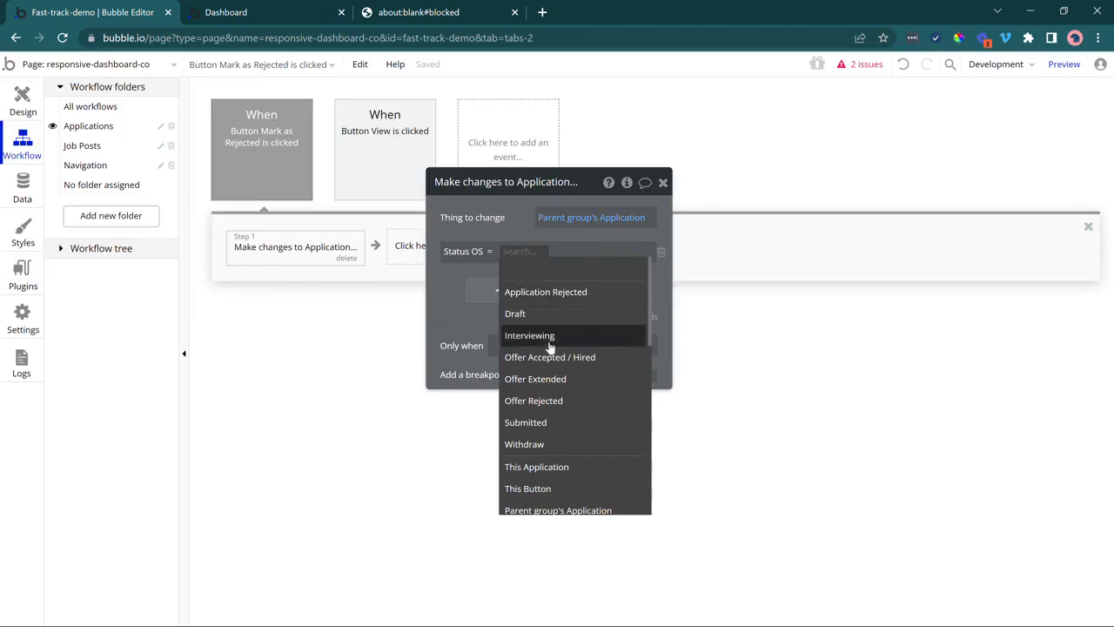
click(577, 296)
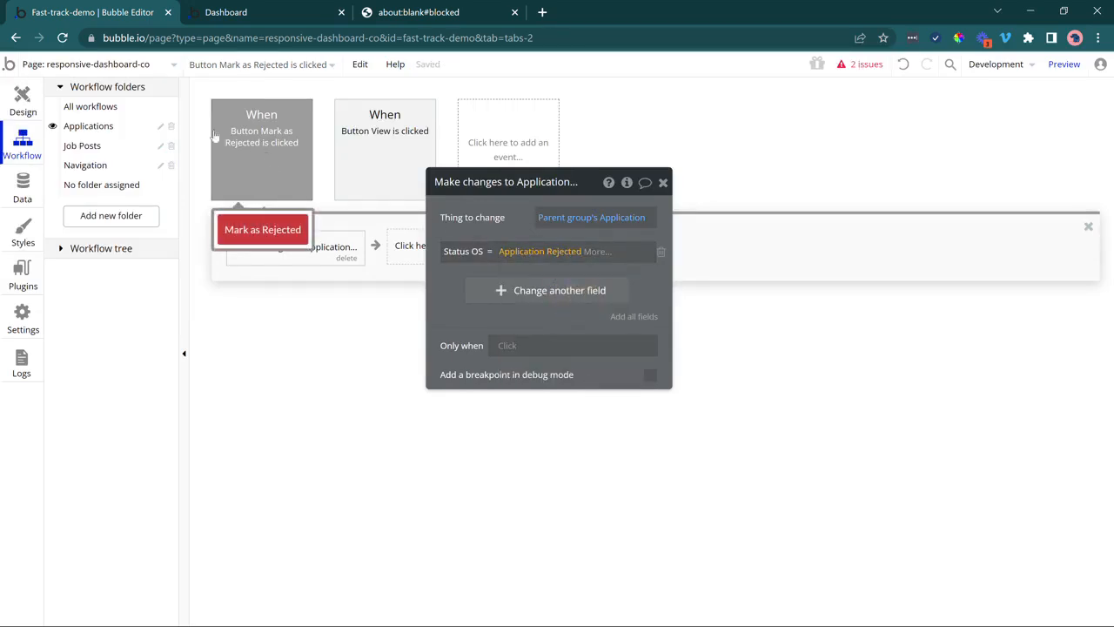
Copy the rejection workflow and paste two duplicates.
right_click(260, 144)
click(290, 218)
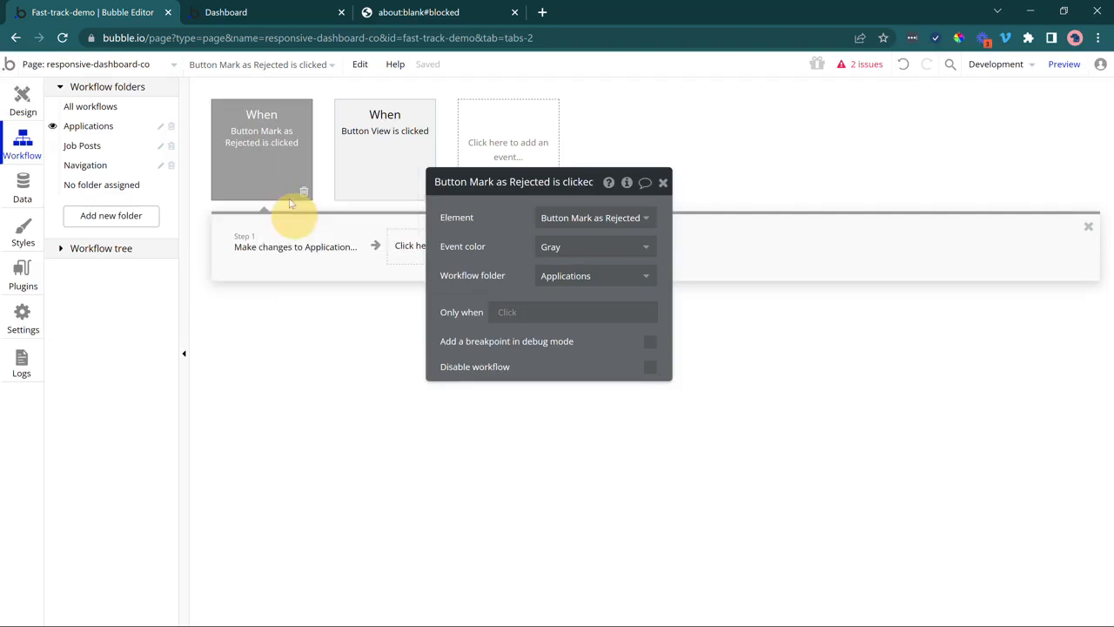
right_click(279, 172)
click(309, 263)
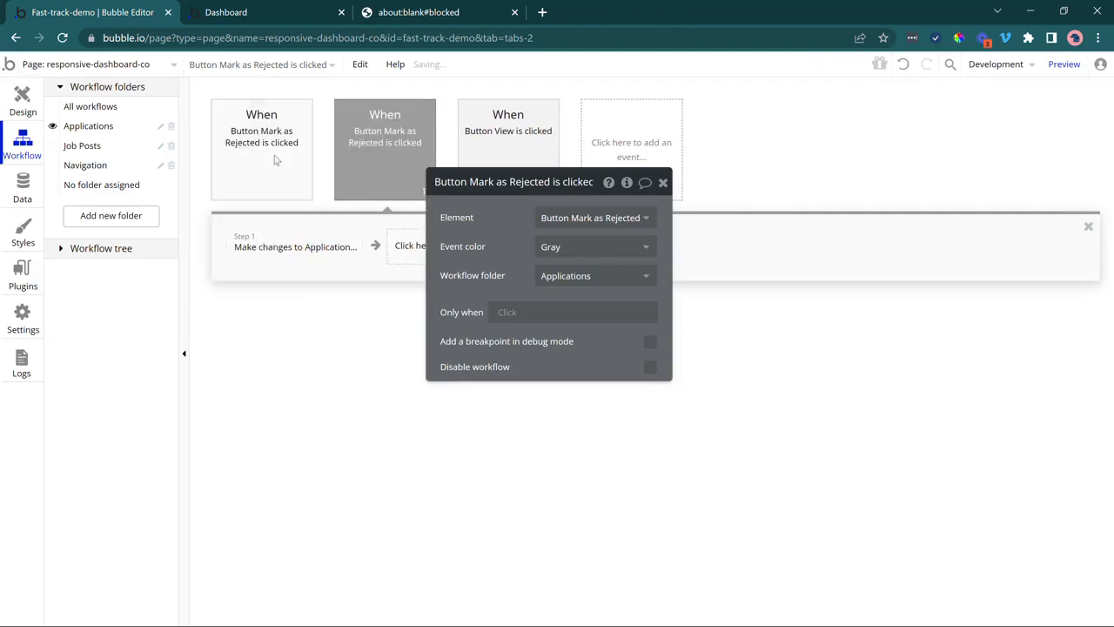
right_click(277, 164)
click(300, 261)
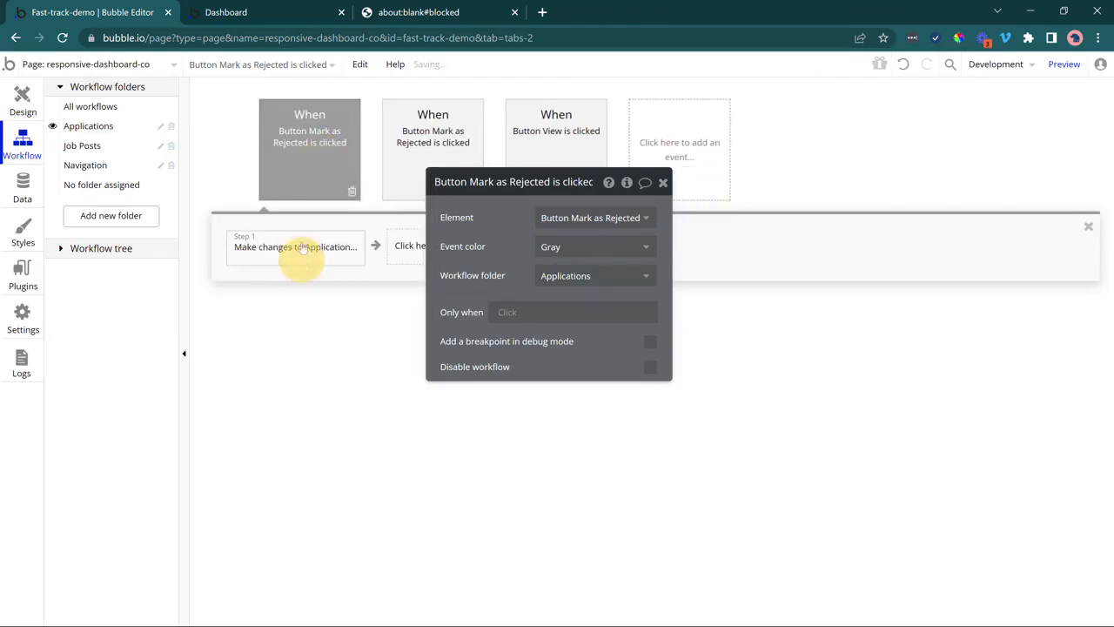
Retarget the first copy to Mark as Interviewing with status Interviewing.
click(284, 162)
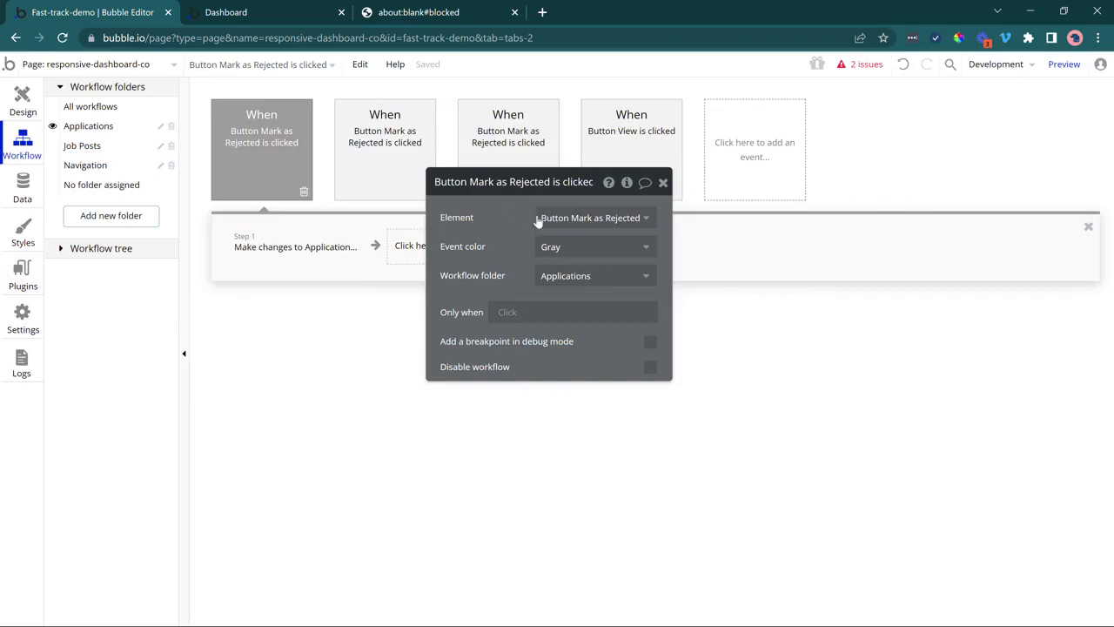
click(574, 218)
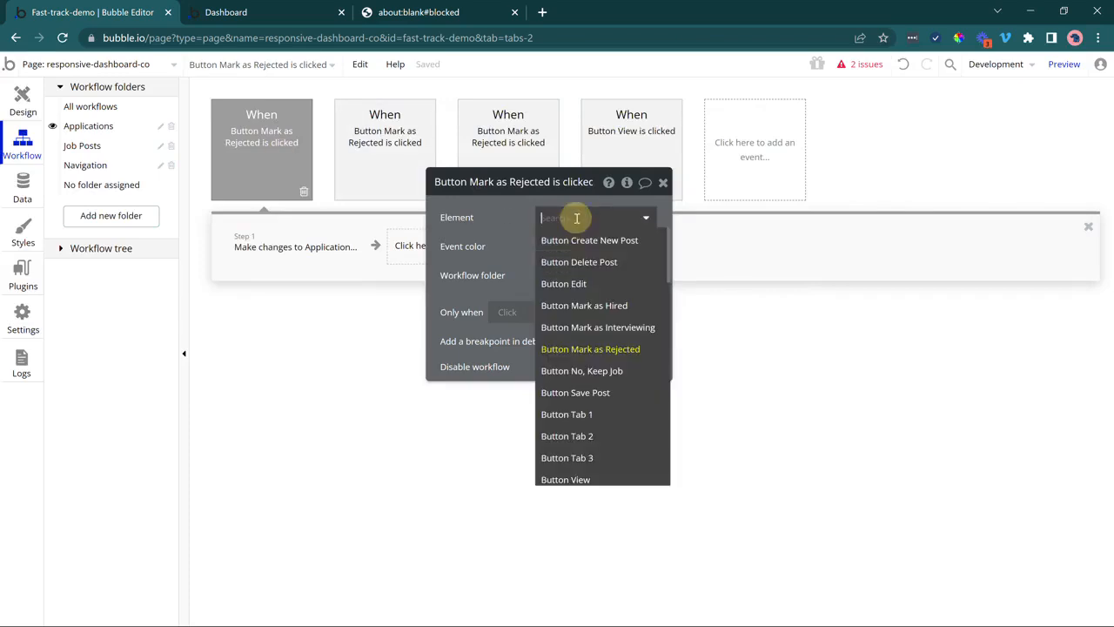
click(587, 329)
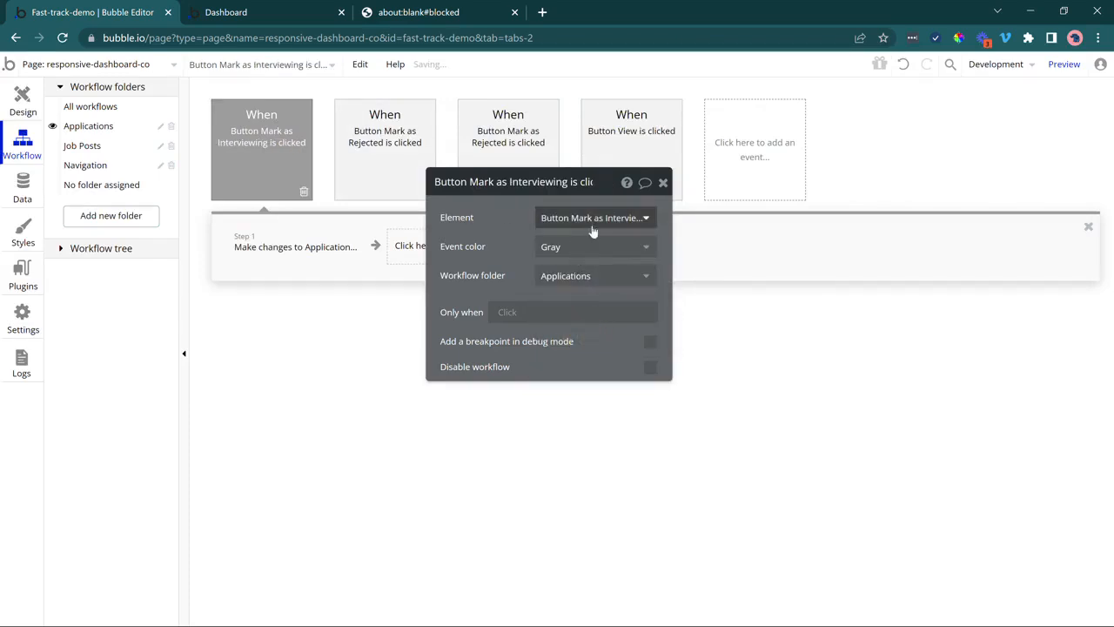
click(315, 251)
click(532, 253)
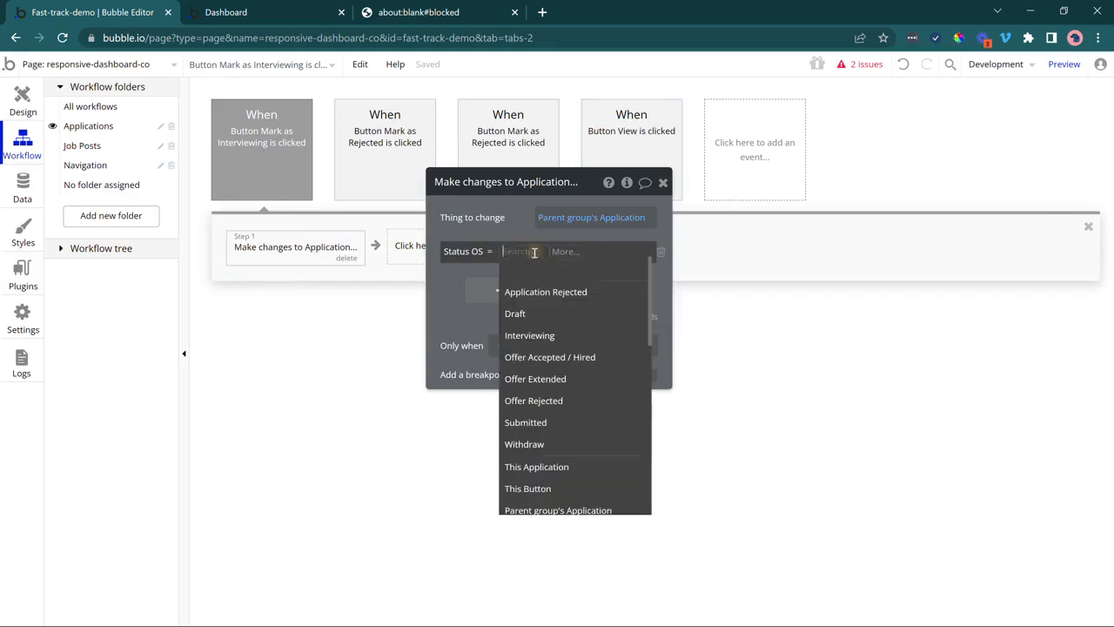
click(550, 335)
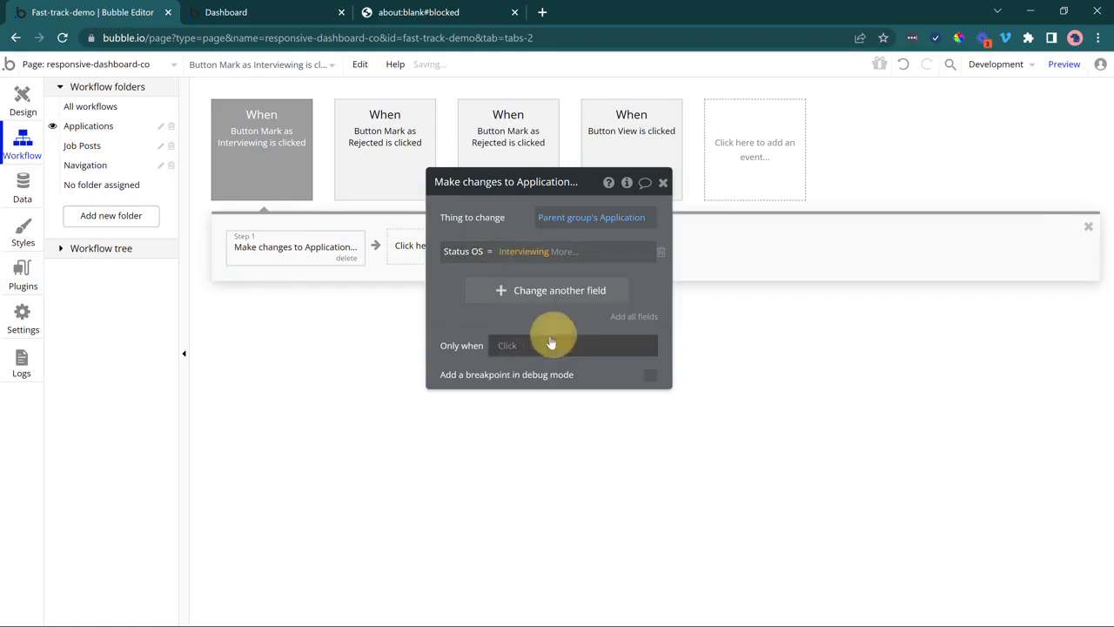
Retarget the second copy to Mark as Hired with status Offer Accepted / Hired.
click(383, 179)
click(558, 219)
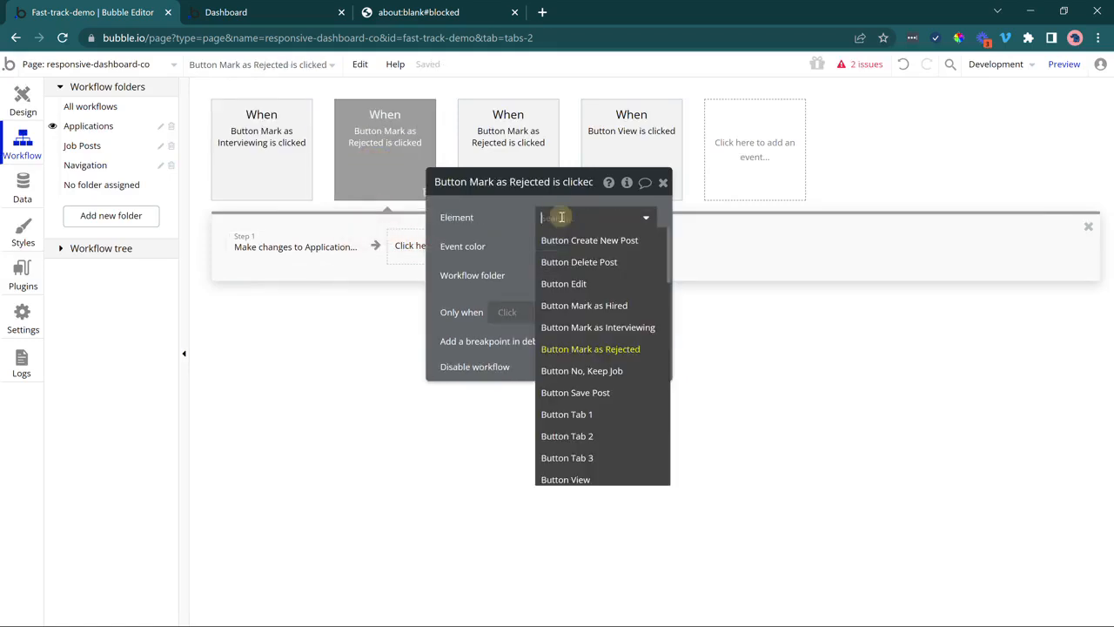
click(576, 306)
click(294, 248)
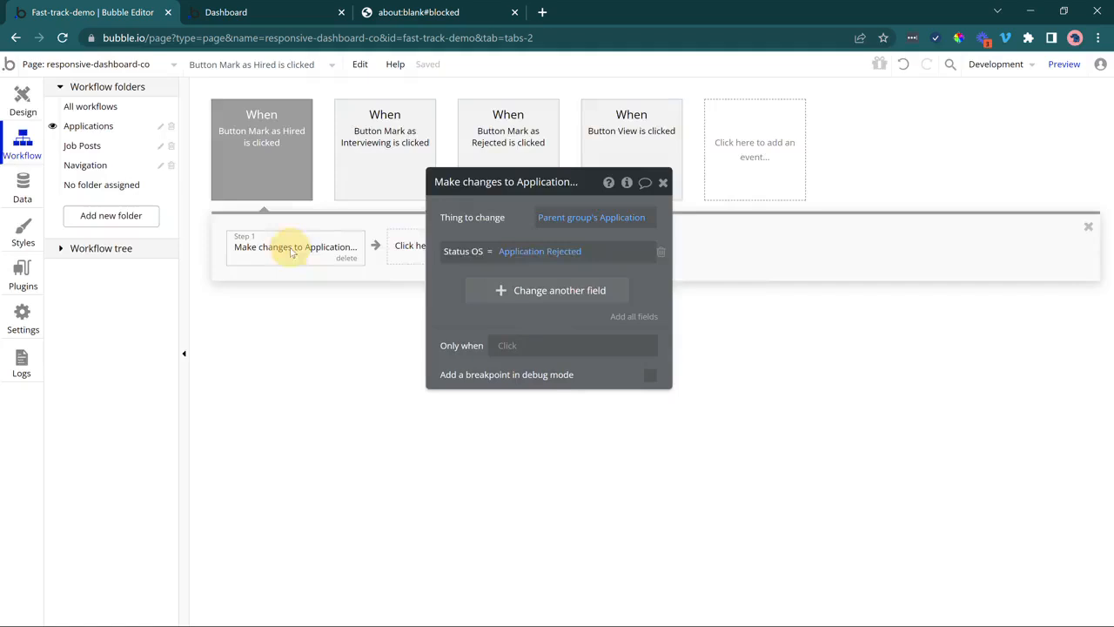
click(551, 253)
click(568, 356)
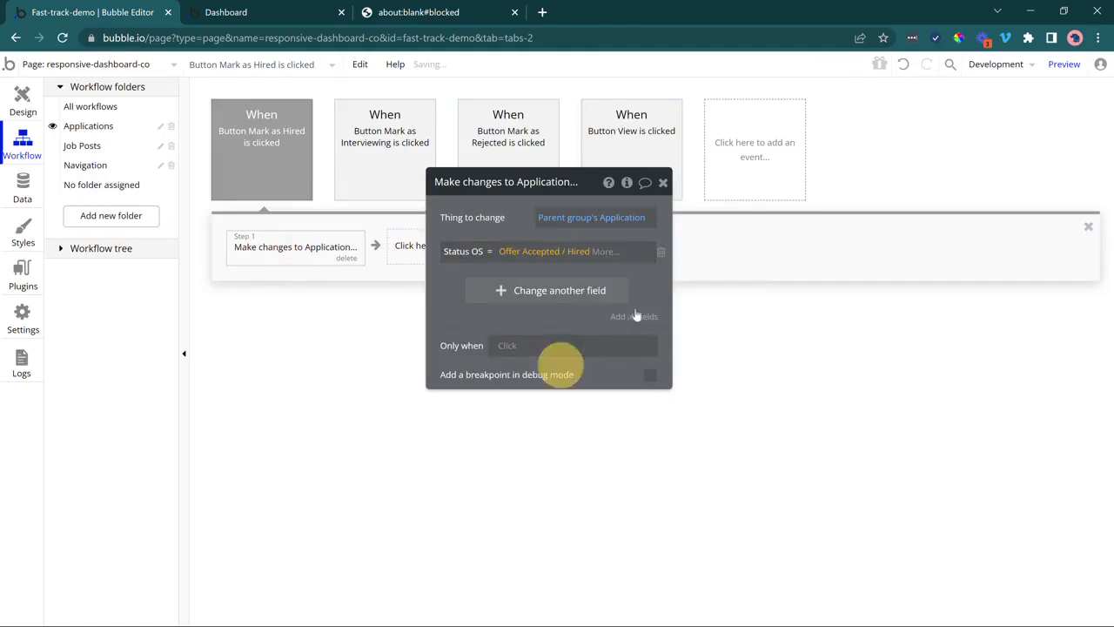
click(516, 228)
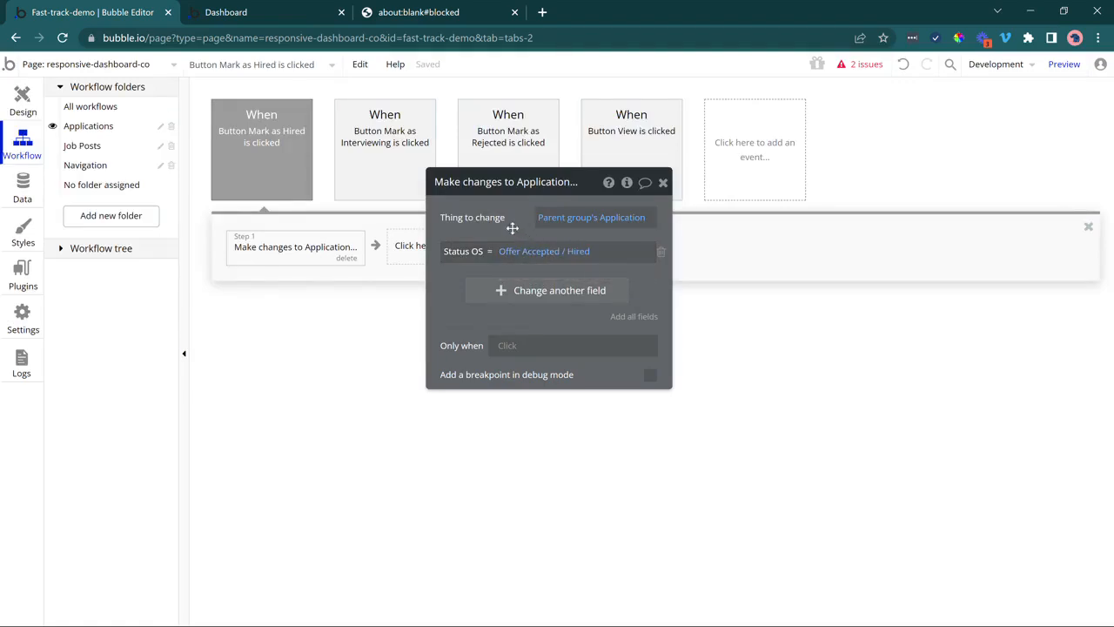
click(22, 101)
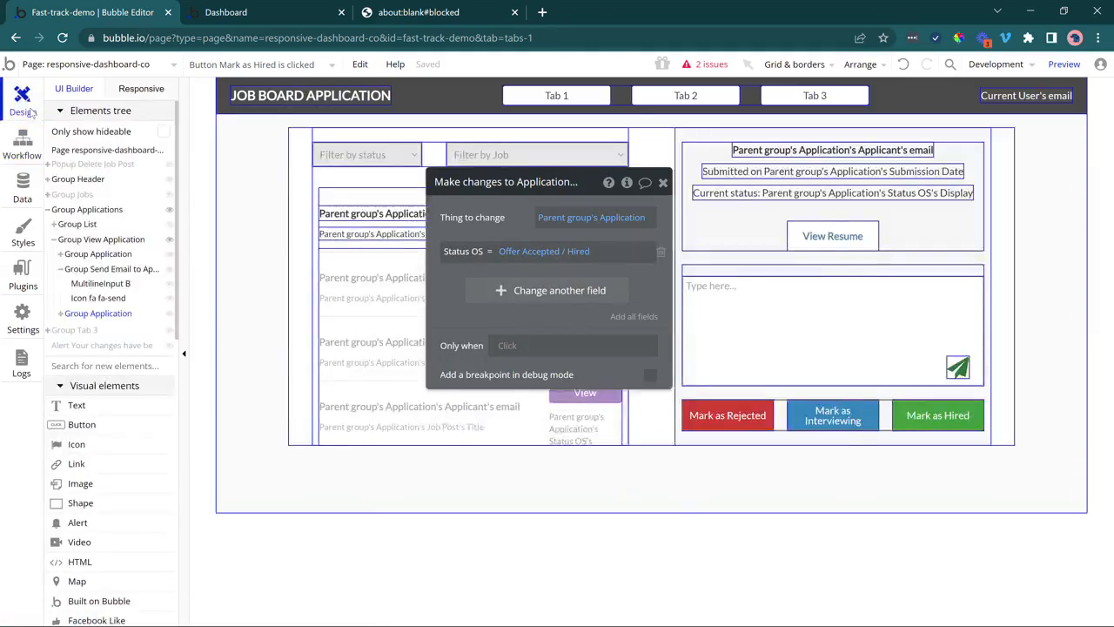
Review the Mark as Hired, Interviewing and Rejected workflows.
click(930, 370)
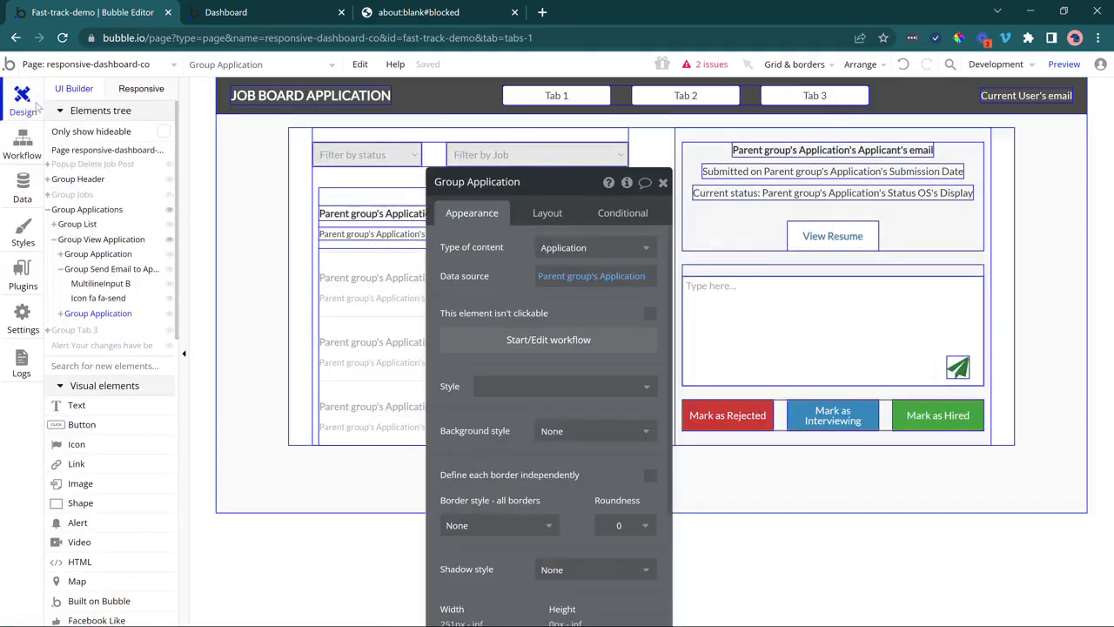
click(21, 139)
drag(454, 223, 466, 328)
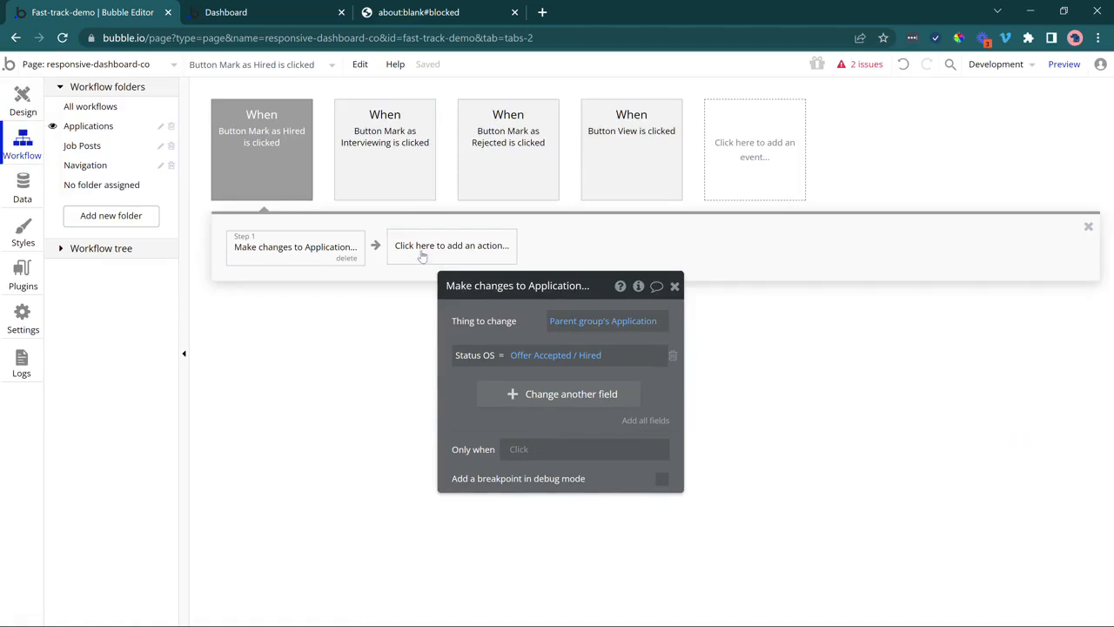
click(382, 171)
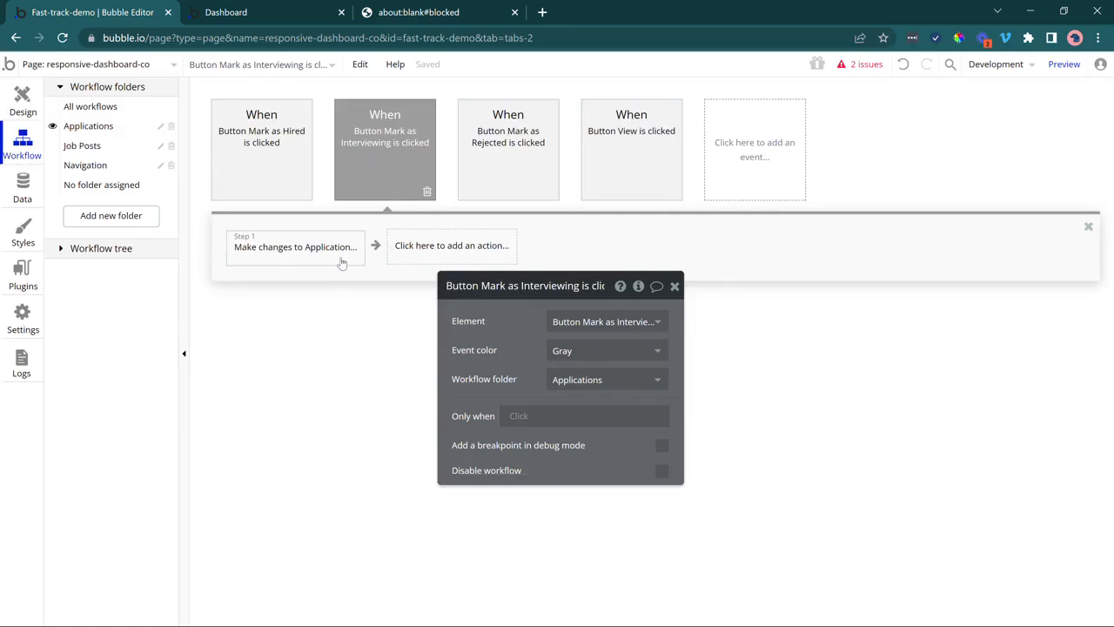
click(504, 180)
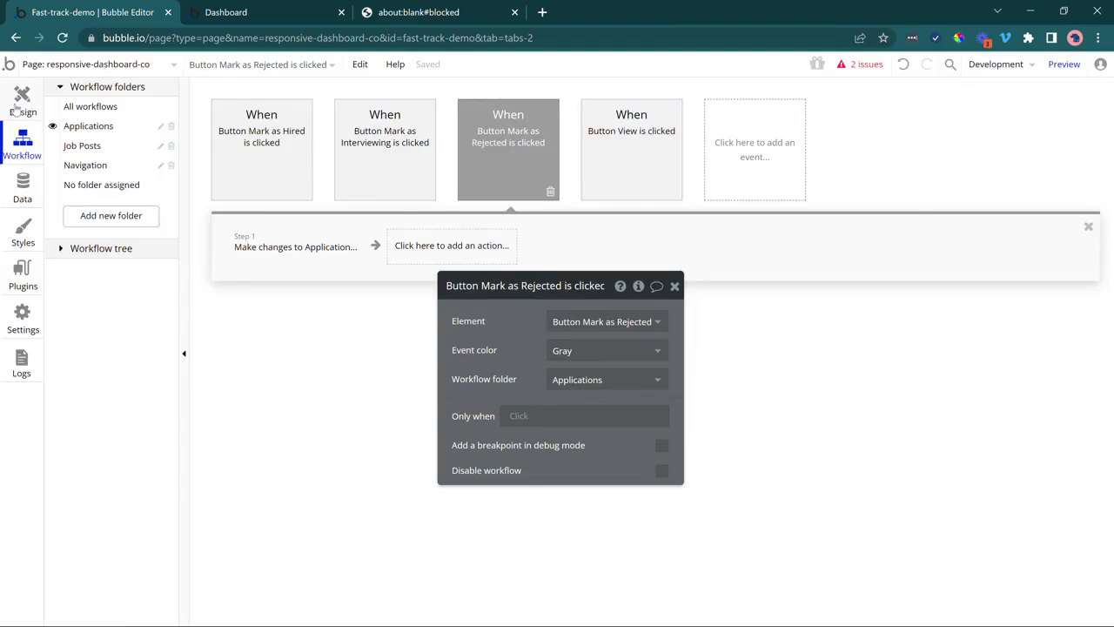
Back in the page design, select the send icon beside the message box.
click(18, 105)
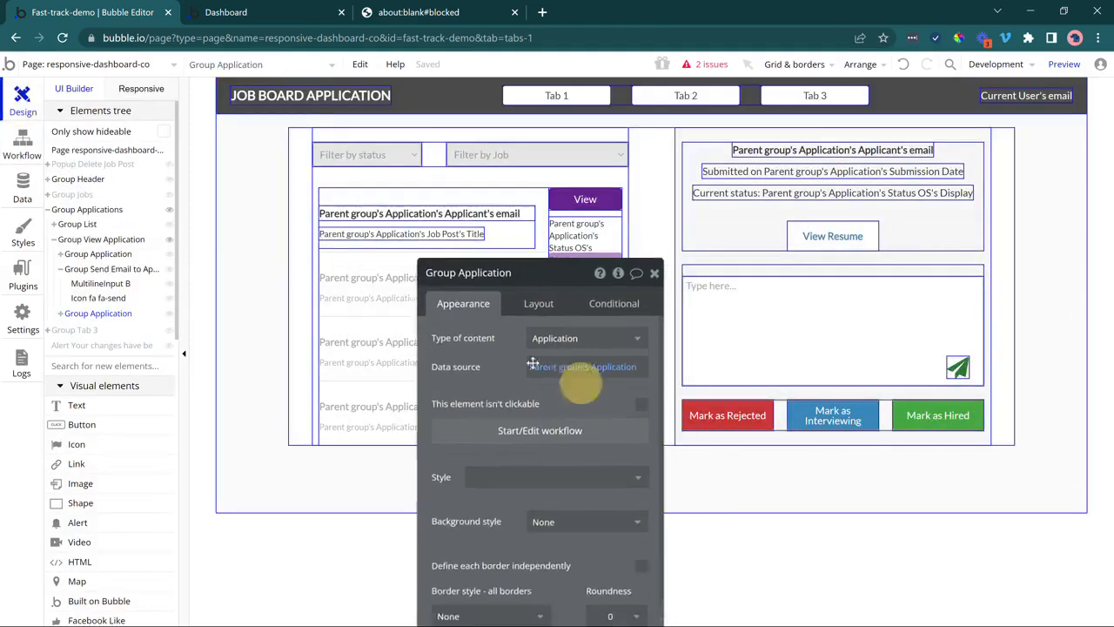
drag(532, 362, 450, 321)
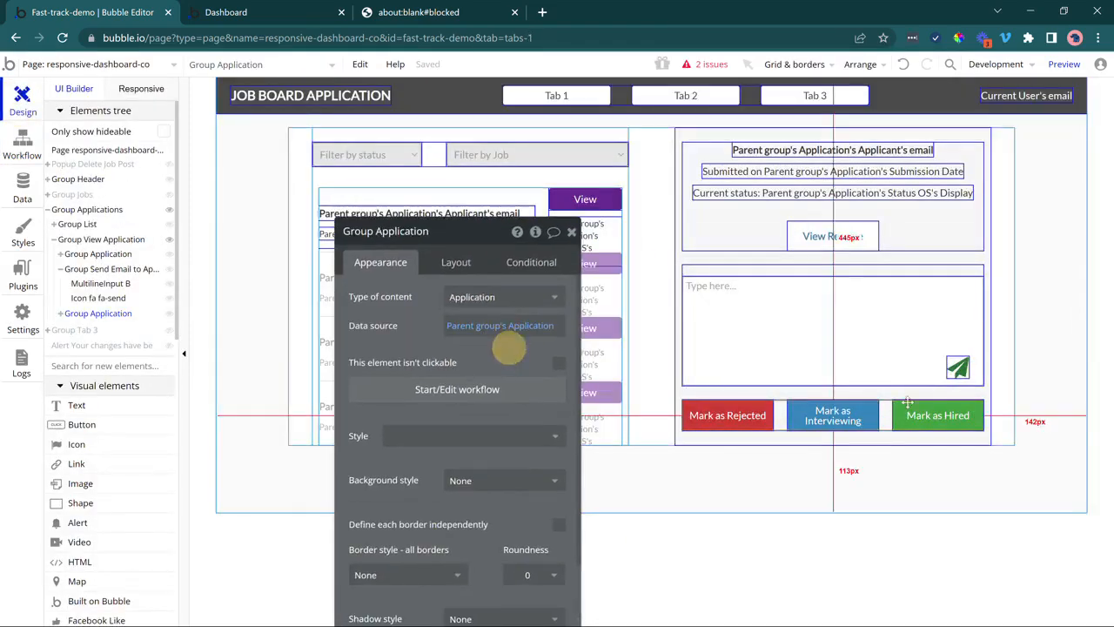
click(957, 369)
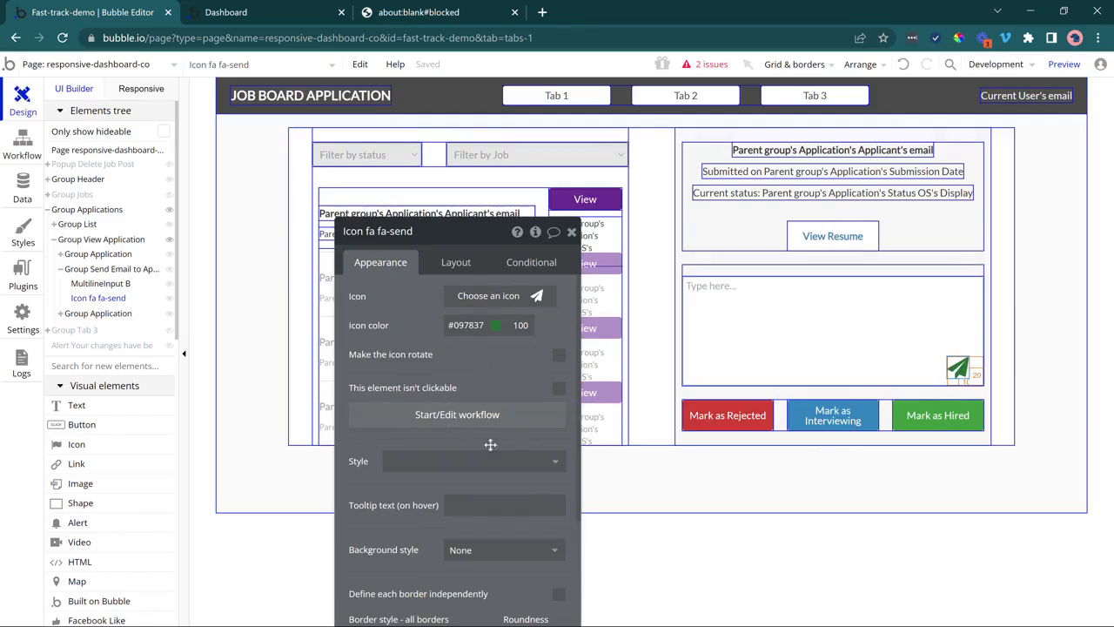
Create the send icon's click workflow in the Applications folder with a Send email action.
click(485, 416)
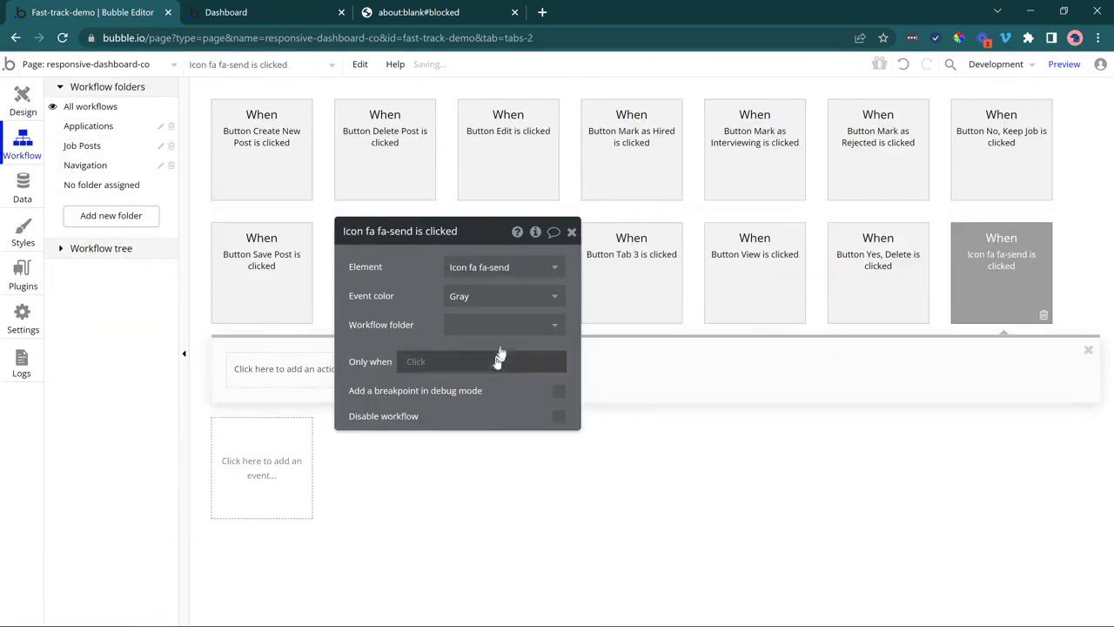
click(499, 329)
click(497, 368)
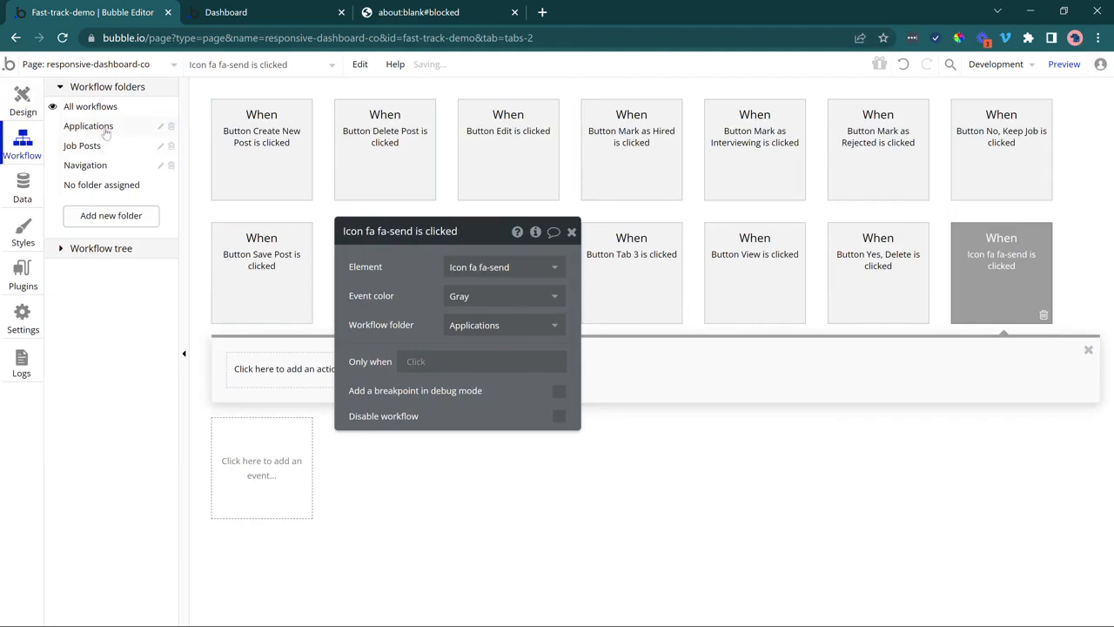
click(103, 127)
click(296, 247)
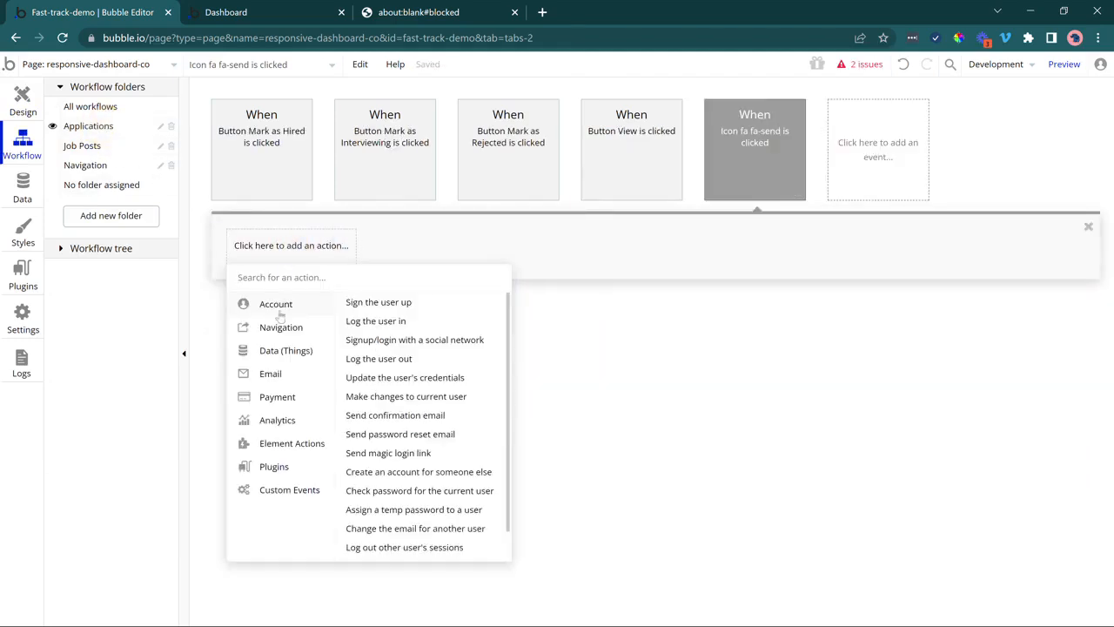
mouse_move(272, 377)
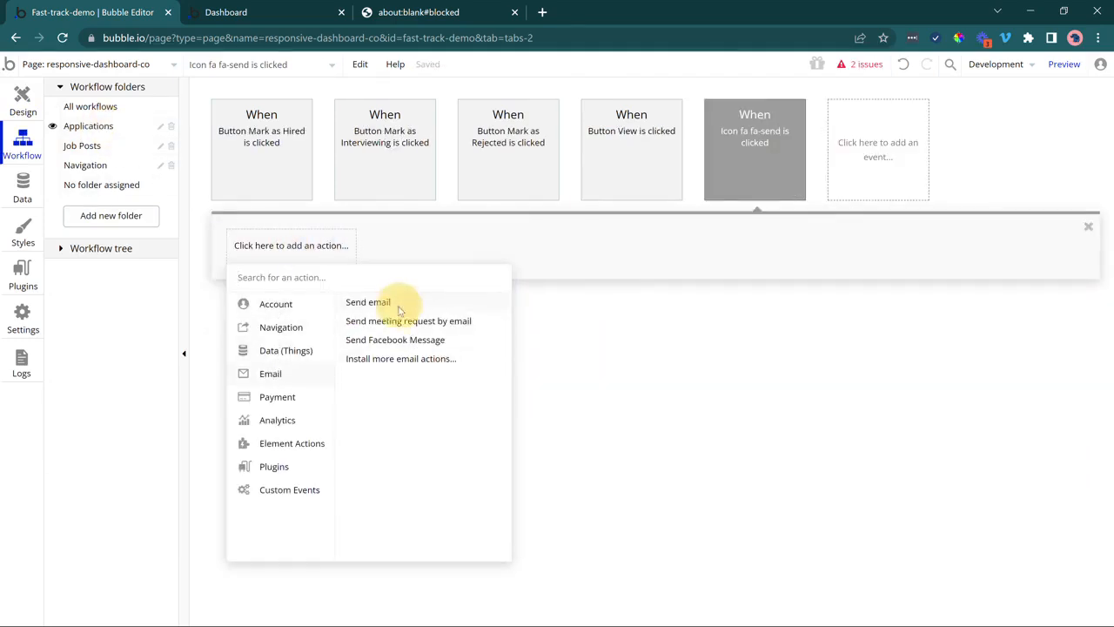
click(357, 302)
Set the email recipient to the parent group's Application's applicant's email.
click(477, 265)
click(640, 265)
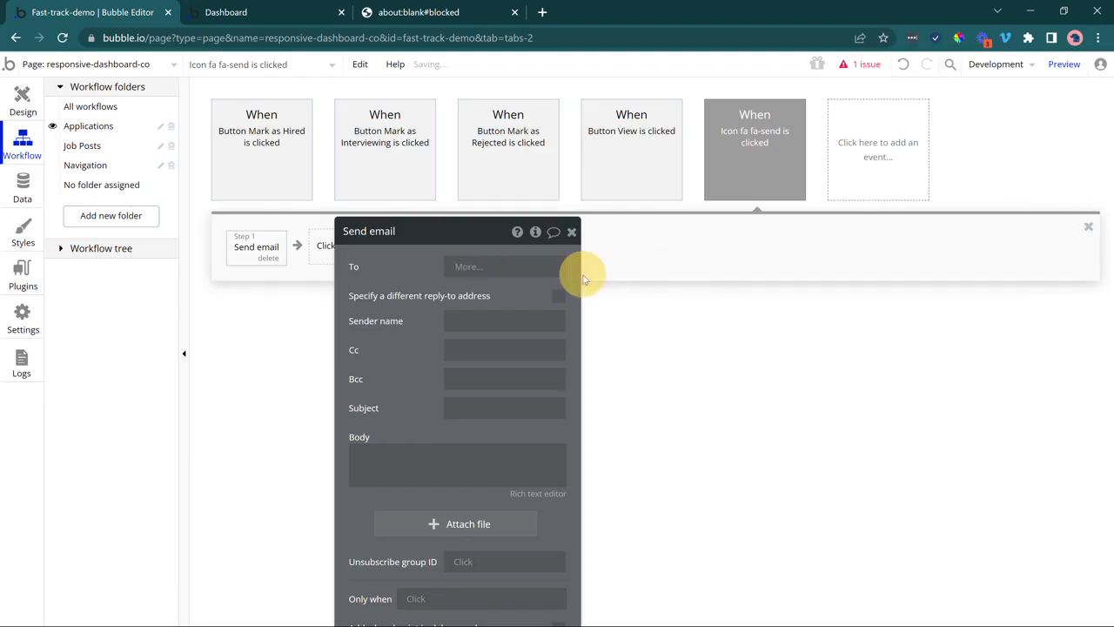
click(532, 324)
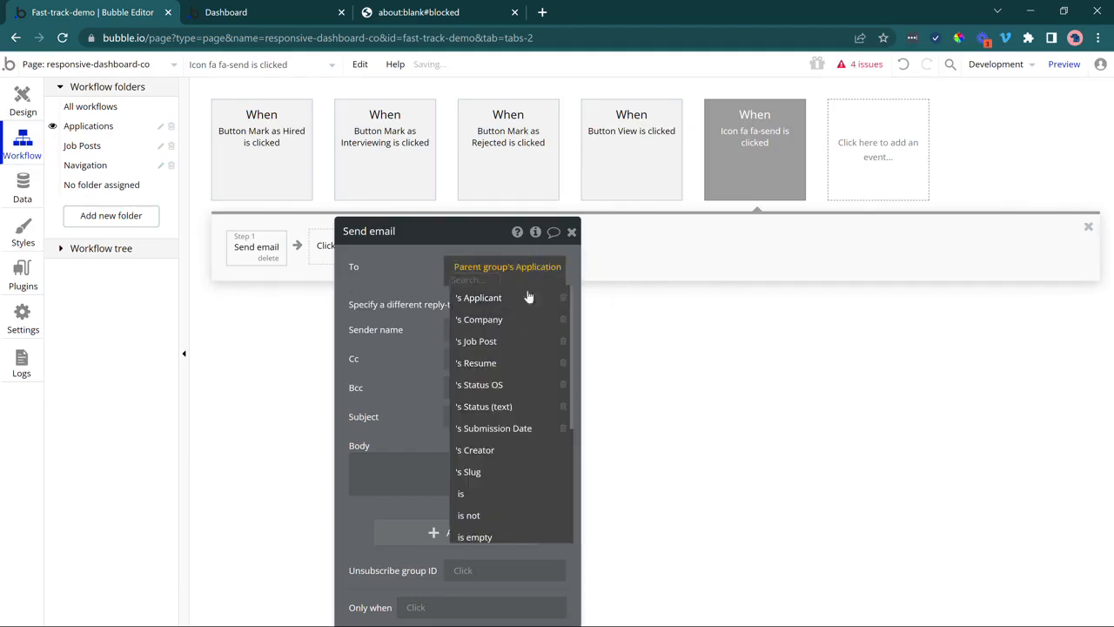
click(513, 298)
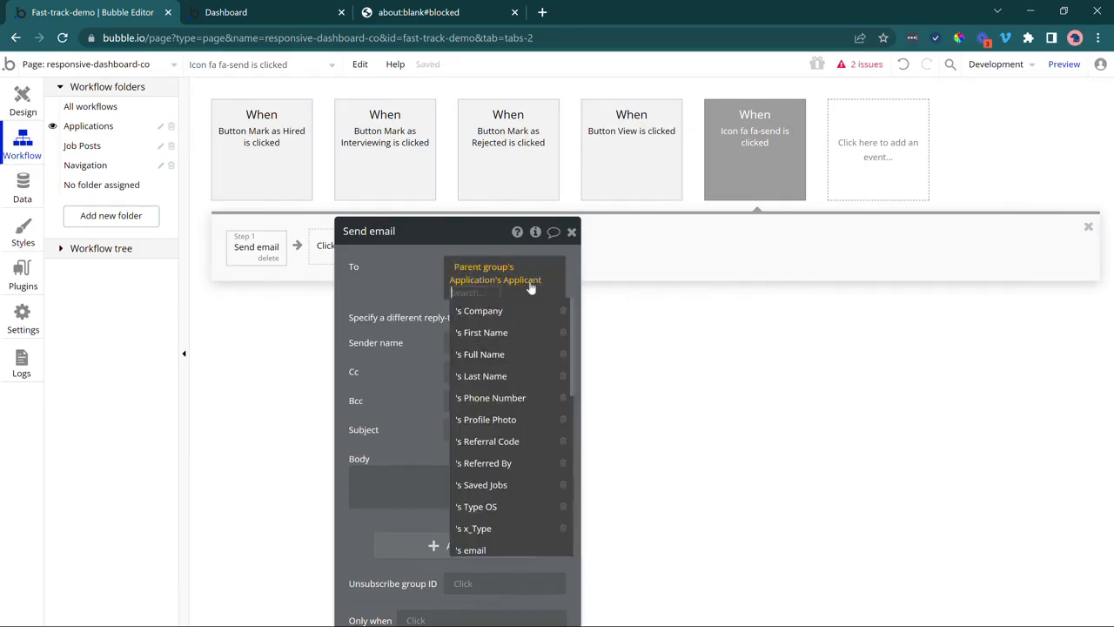
scroll(513, 462, down, 5)
click(479, 334)
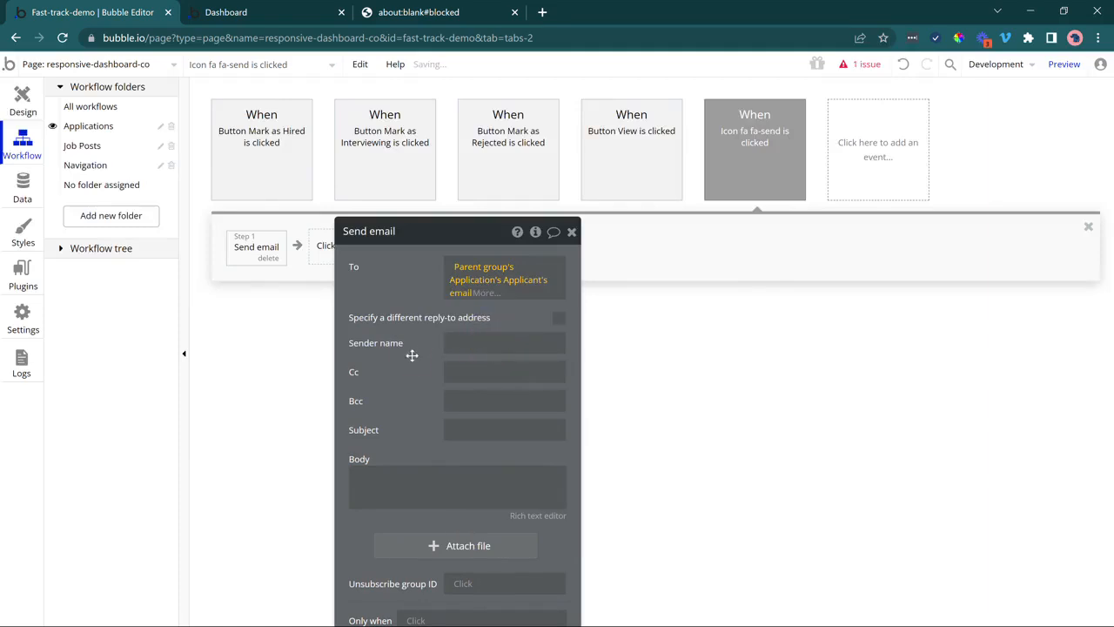
click(412, 356)
Set the sender name to the current user's company's Name.
click(473, 346)
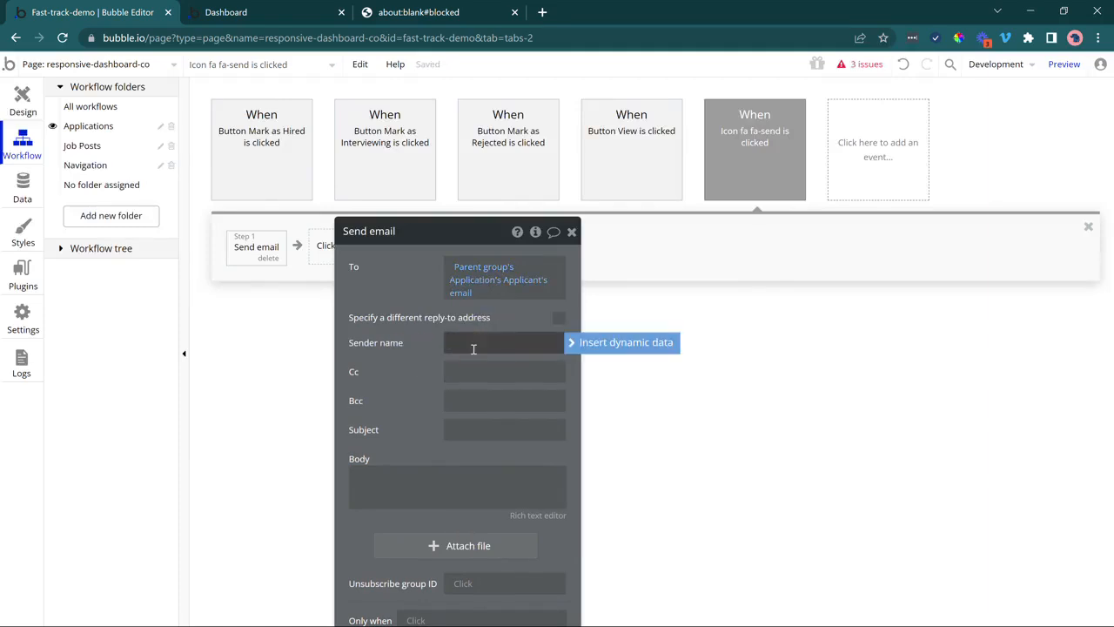
click(575, 342)
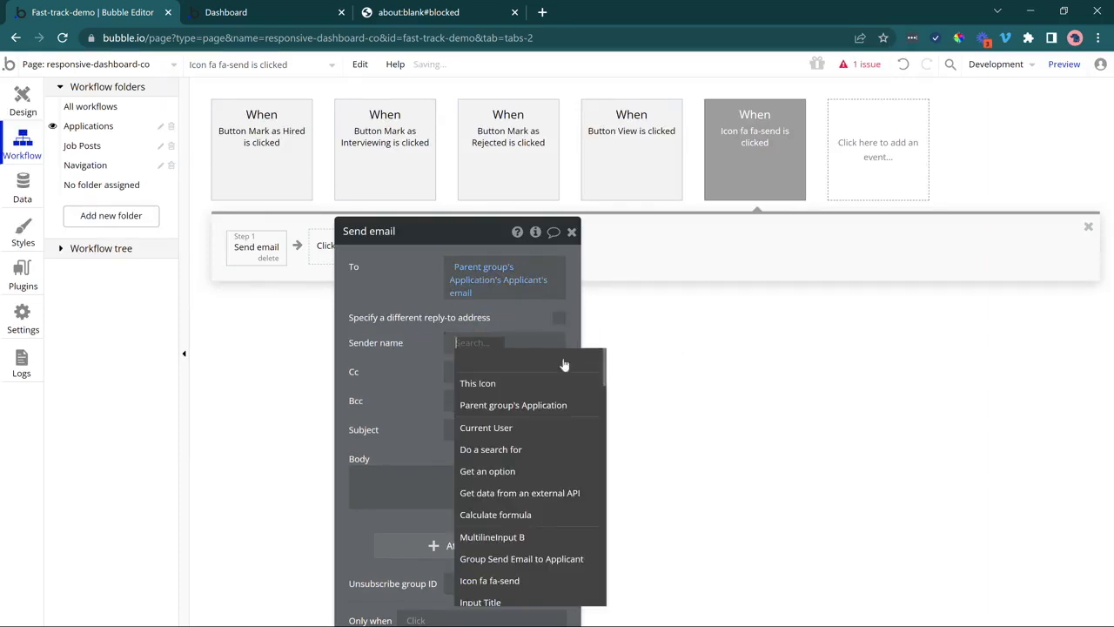
click(539, 435)
click(524, 356)
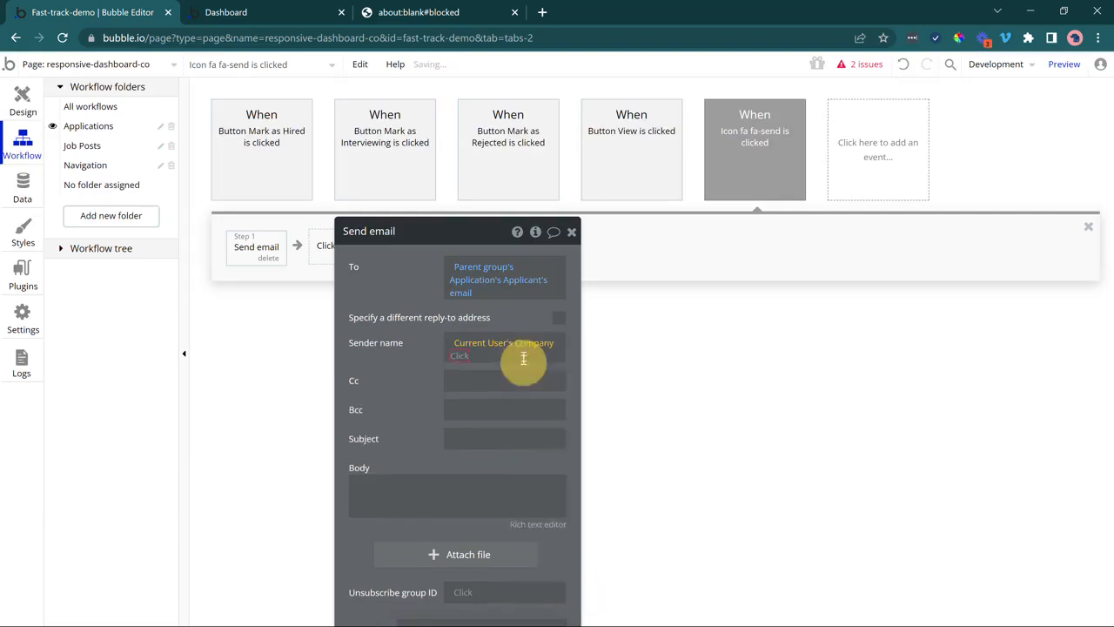
click(474, 461)
Set the subject to 'We need more info about your application'.
click(460, 440)
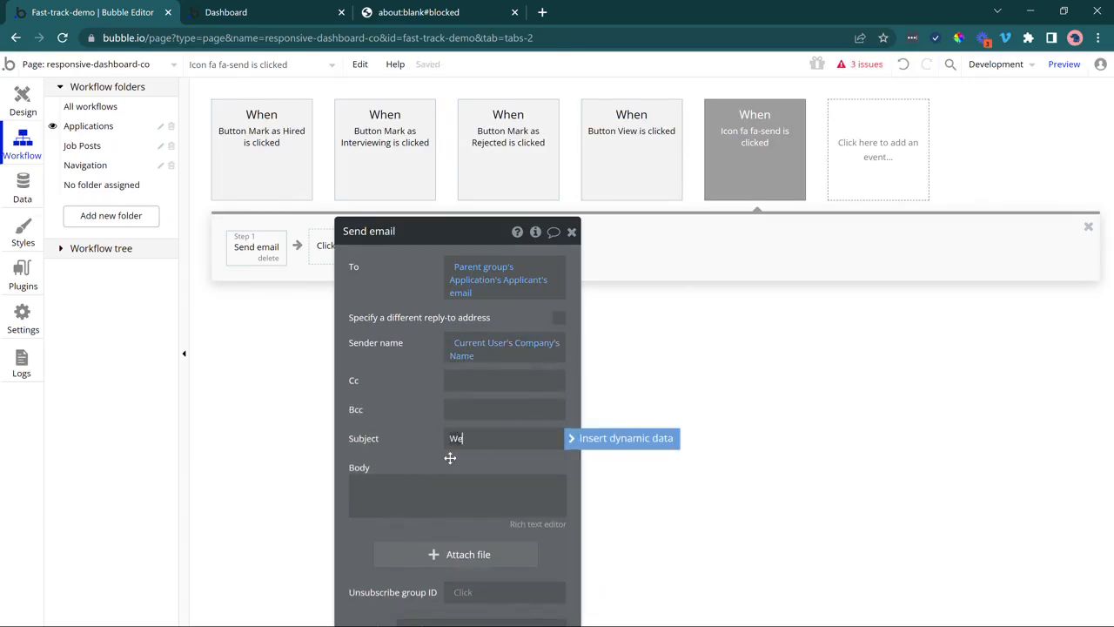
text(We need more info ab)
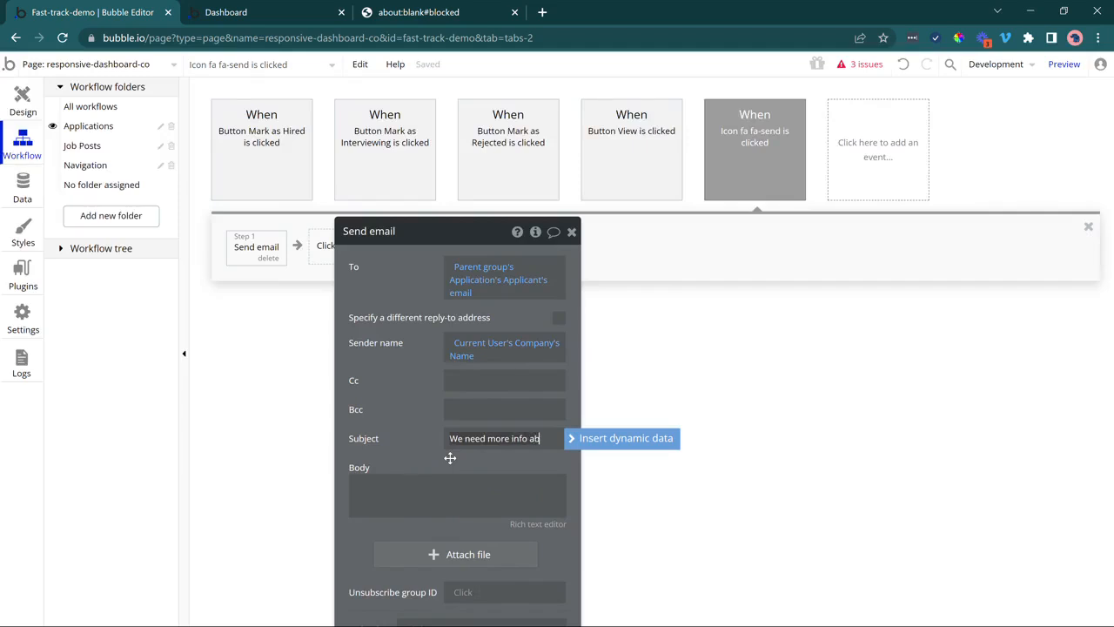
text(out your application)
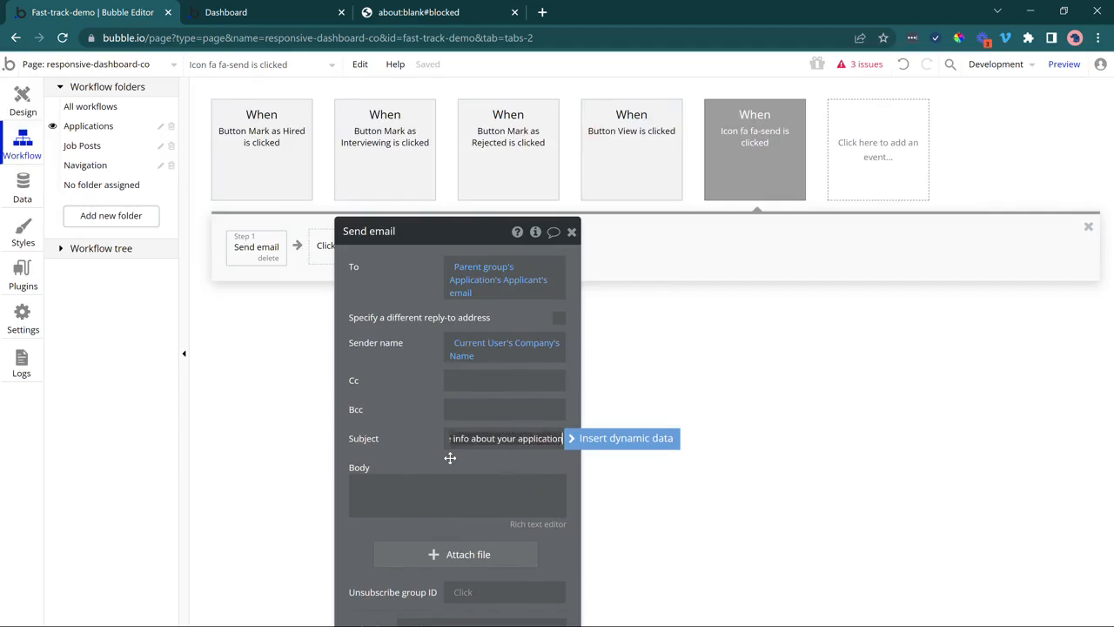
click(450, 458)
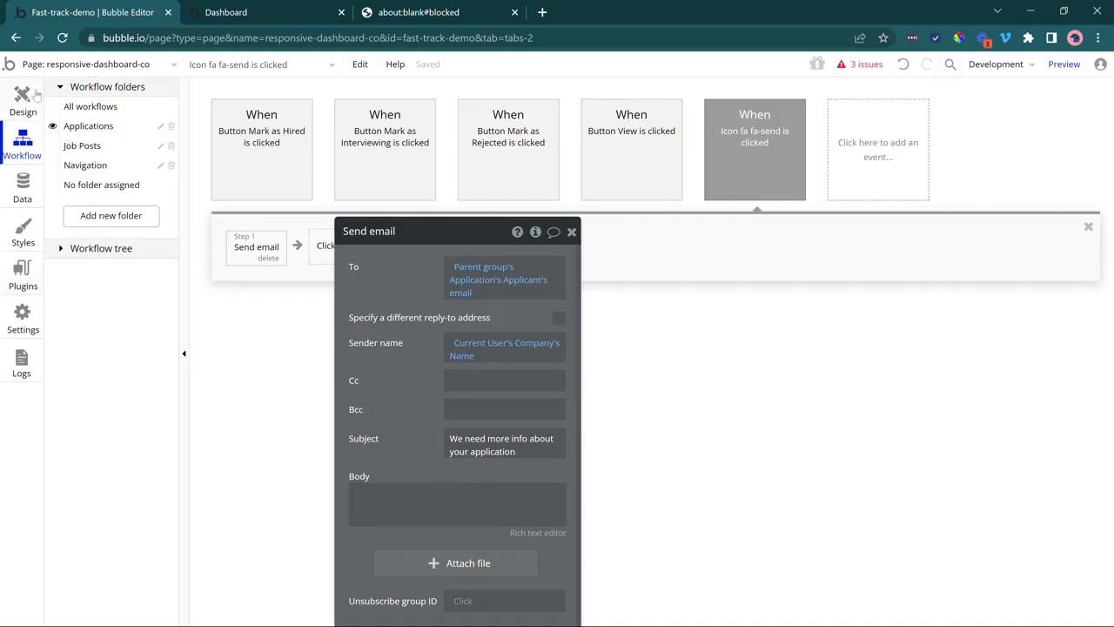
Set the email body to MultilineInput B's value.
click(26, 99)
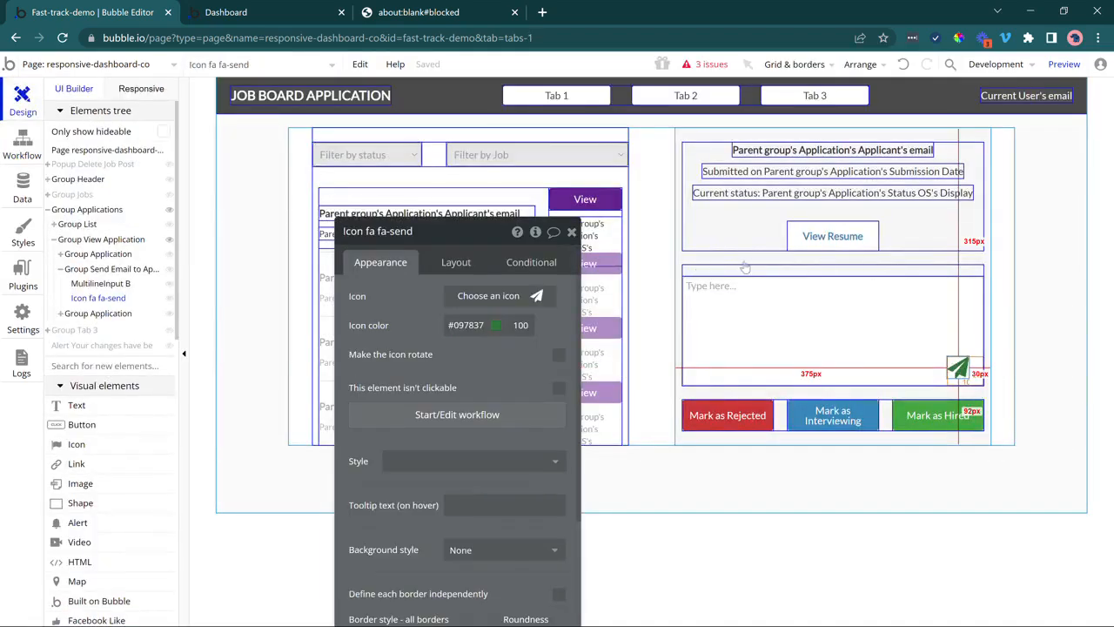
click(805, 268)
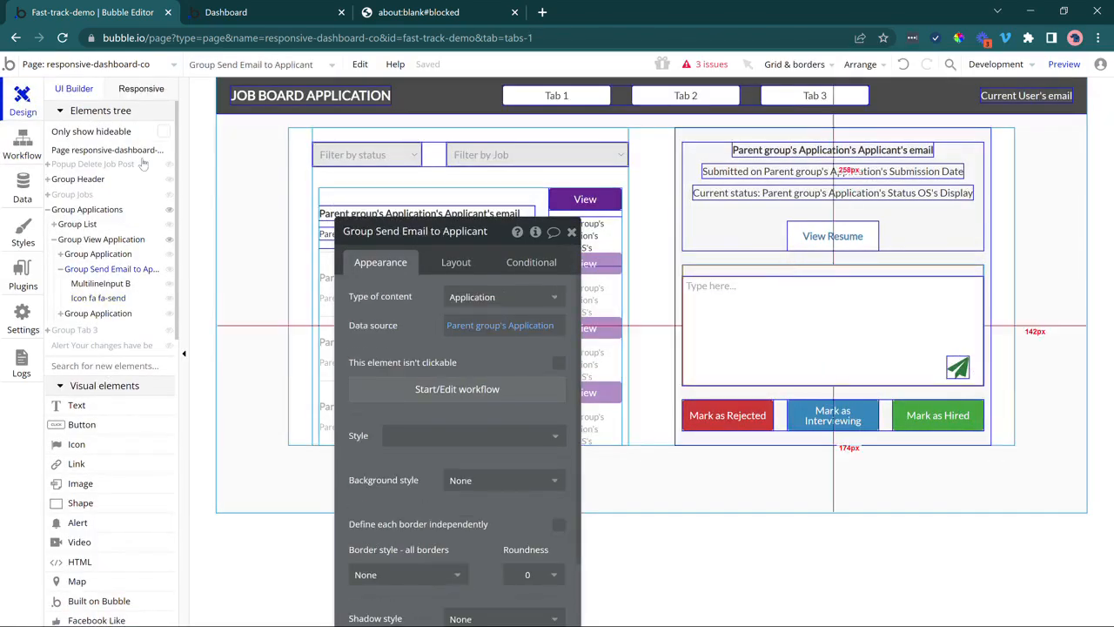
click(23, 146)
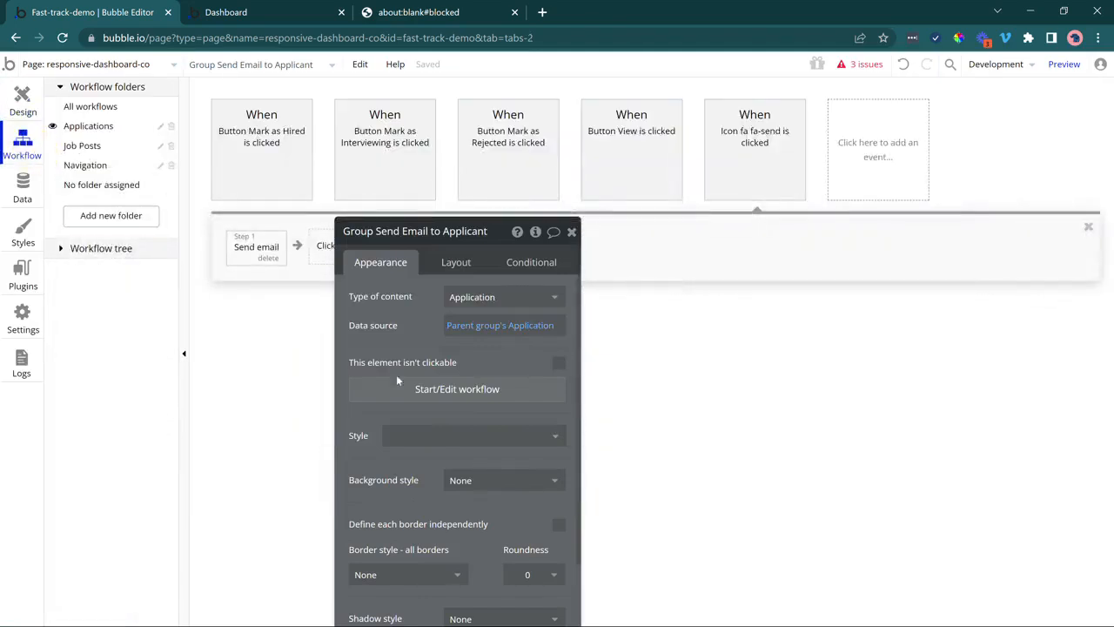
drag(405, 432, 430, 309)
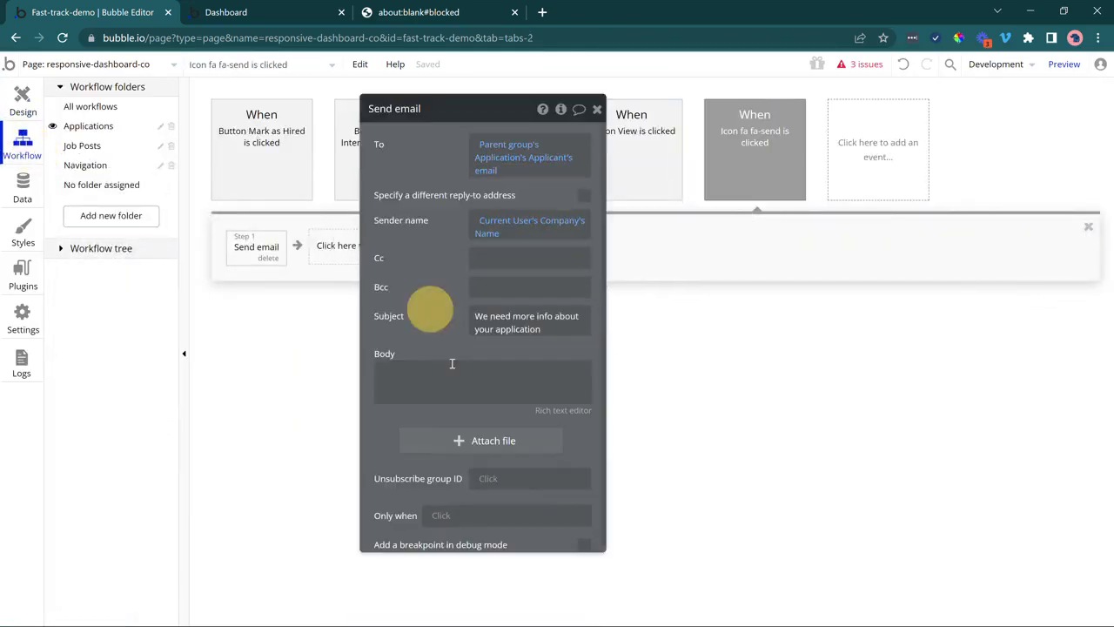
click(451, 362)
click(592, 373)
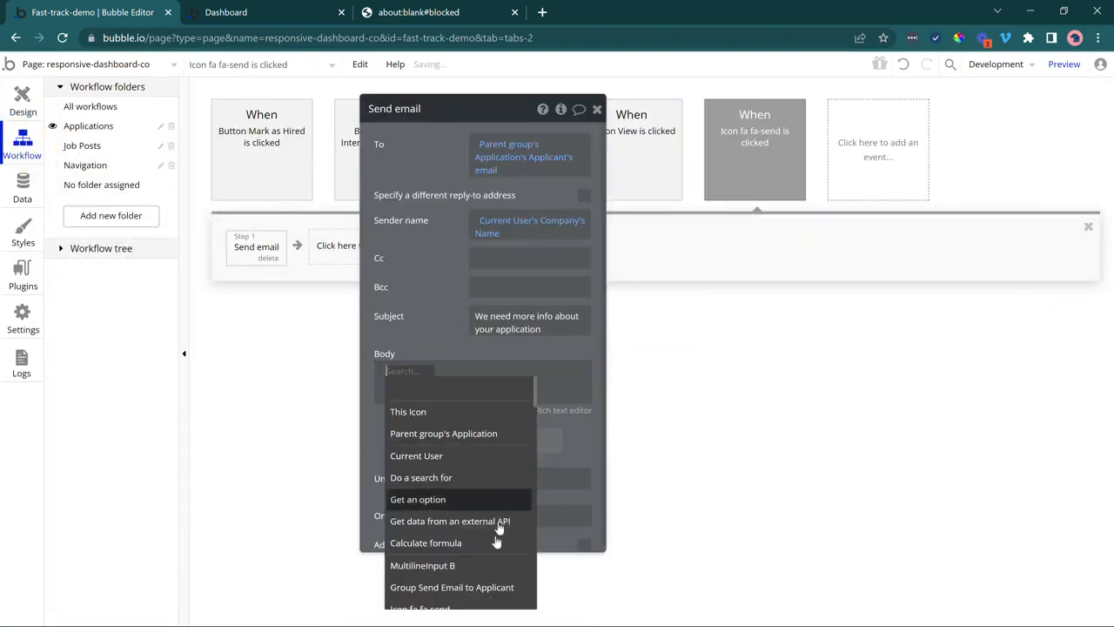
click(497, 562)
click(501, 399)
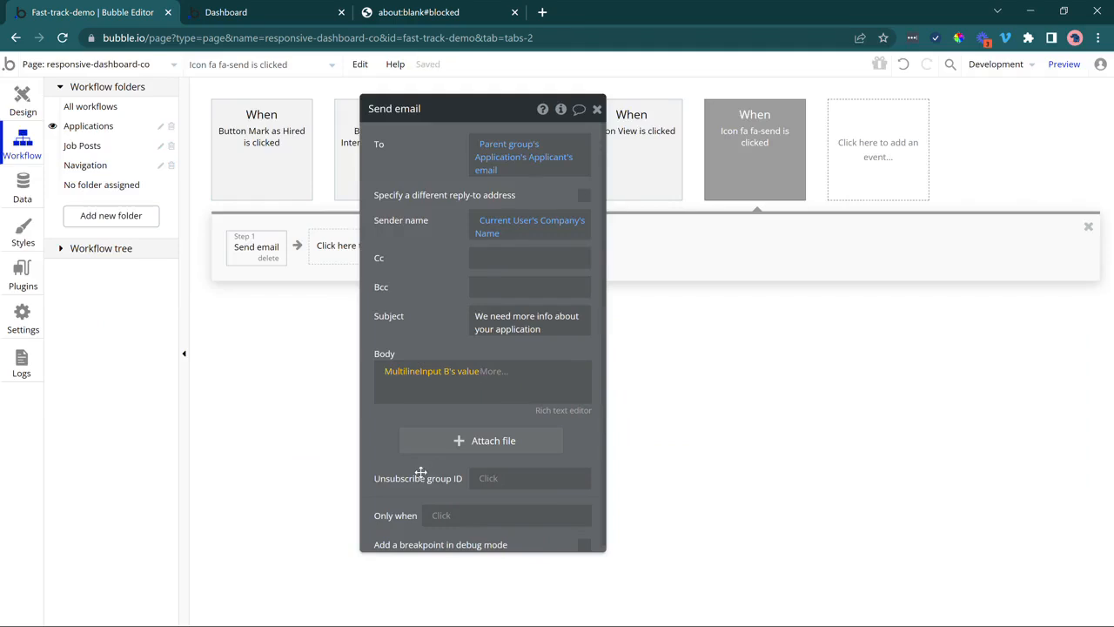
drag(449, 303, 599, 301)
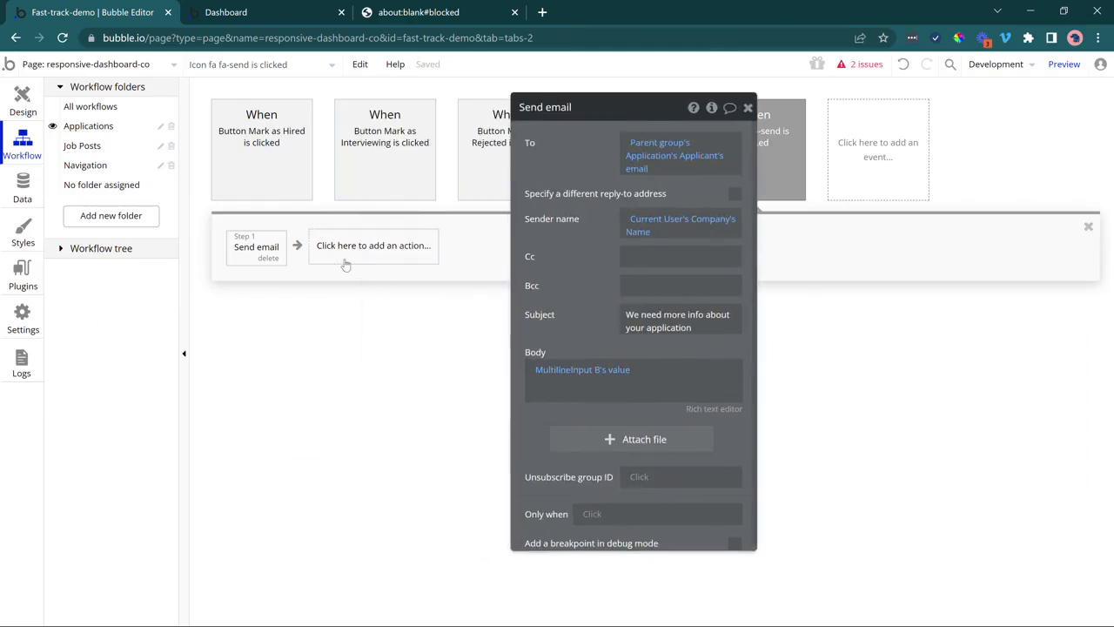
Add a Show message step with the custom alert message 'Email sent!'.
click(347, 252)
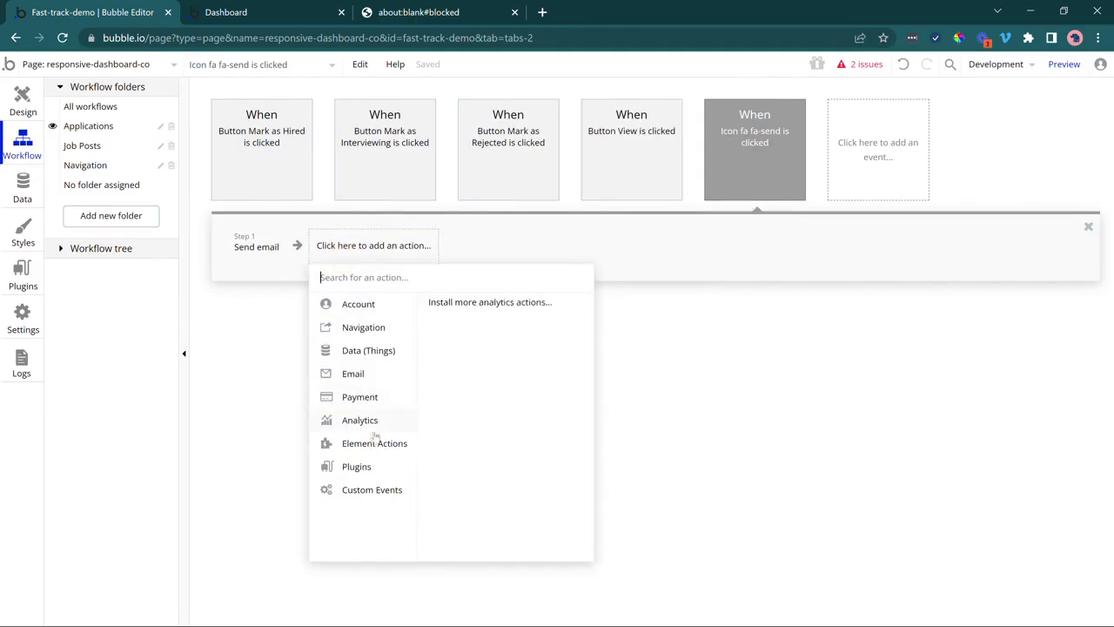
click(462, 523)
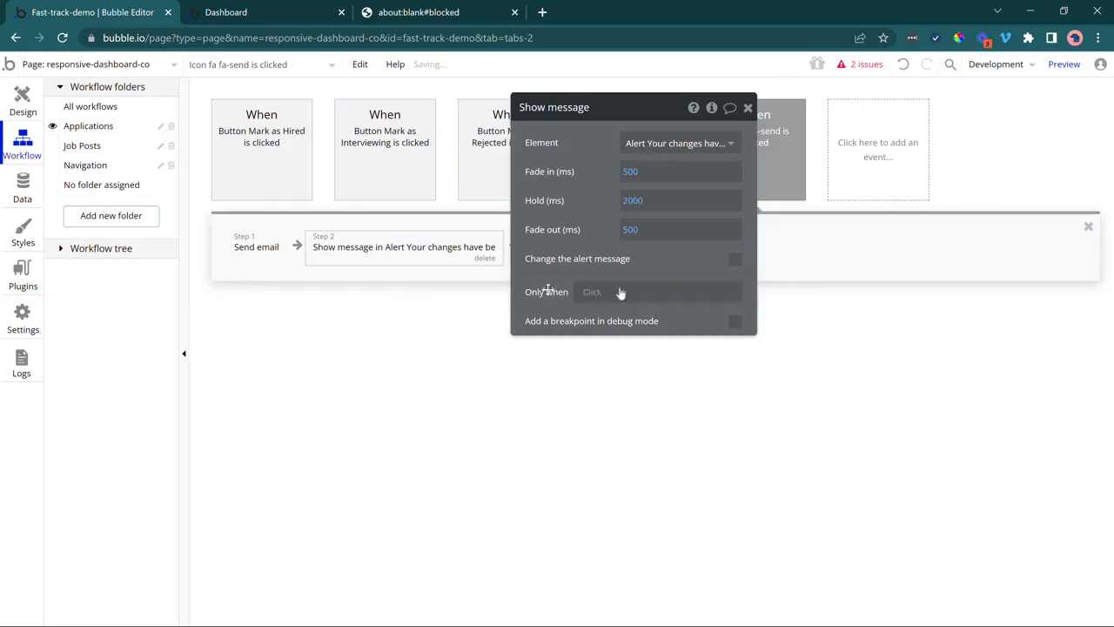
click(730, 260)
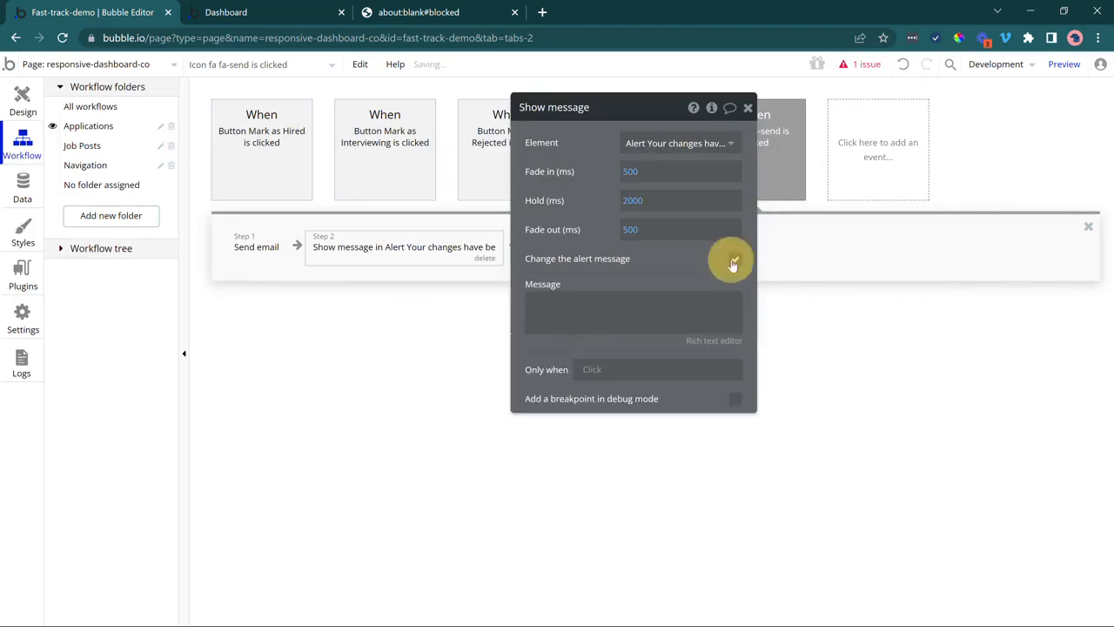
click(591, 315)
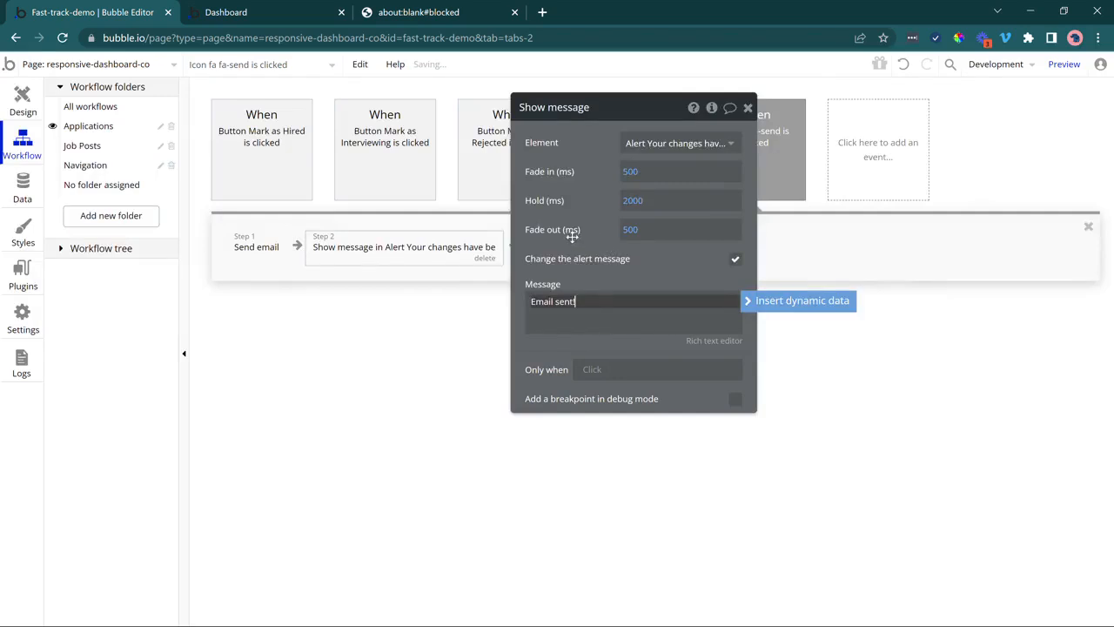
drag(572, 235, 559, 290)
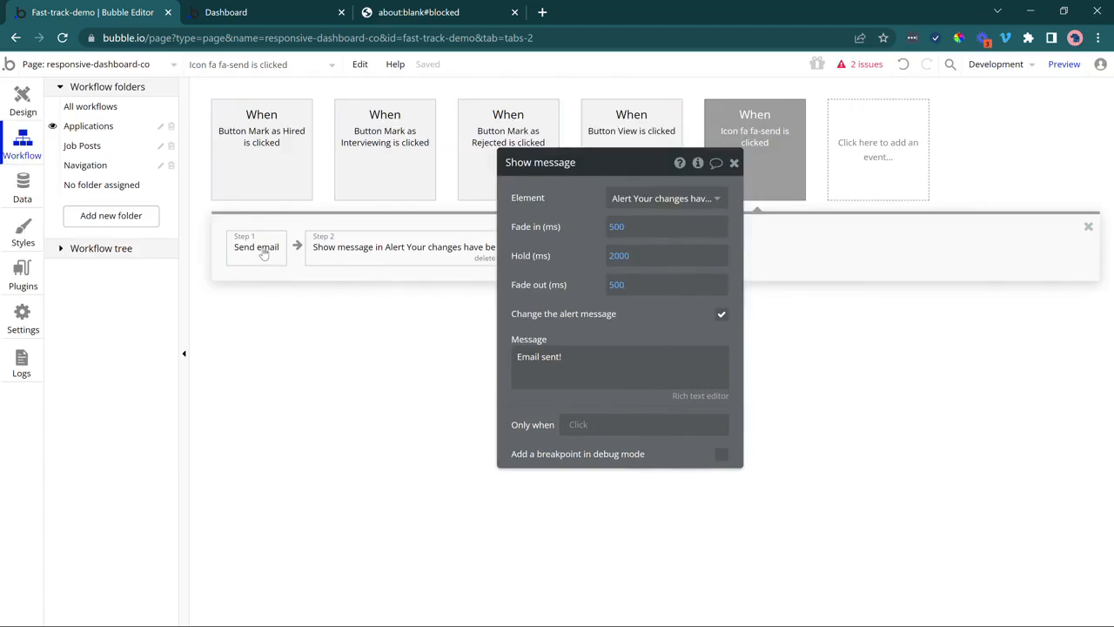
In the app preview, load each applicant's details, ending on the first.
mouse_move(402, 253)
click(23, 102)
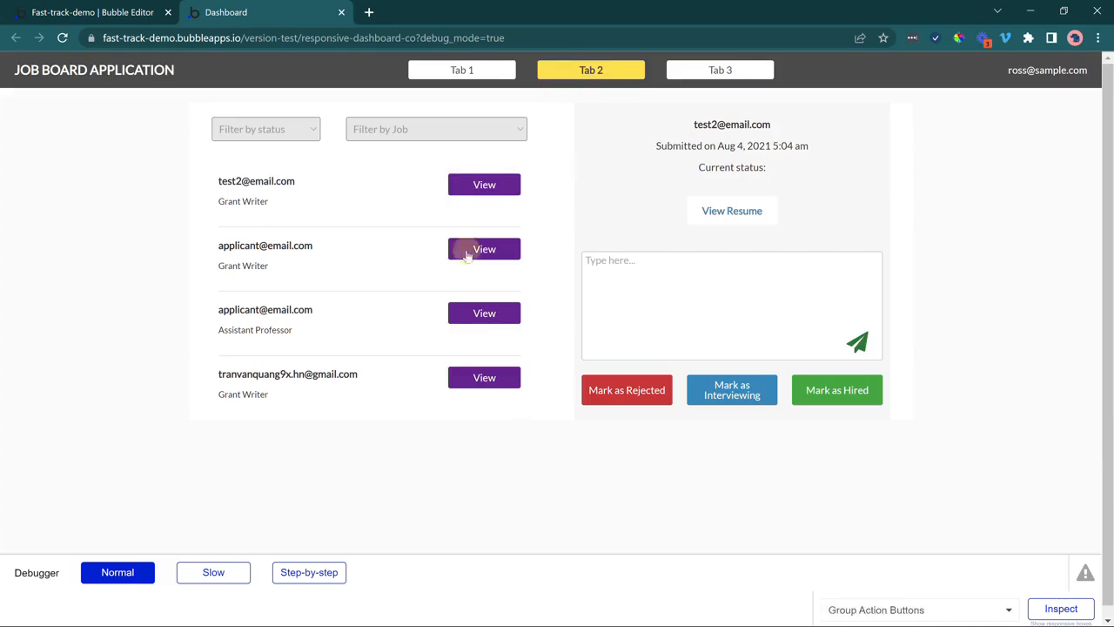
click(462, 250)
click(472, 315)
click(472, 378)
click(478, 187)
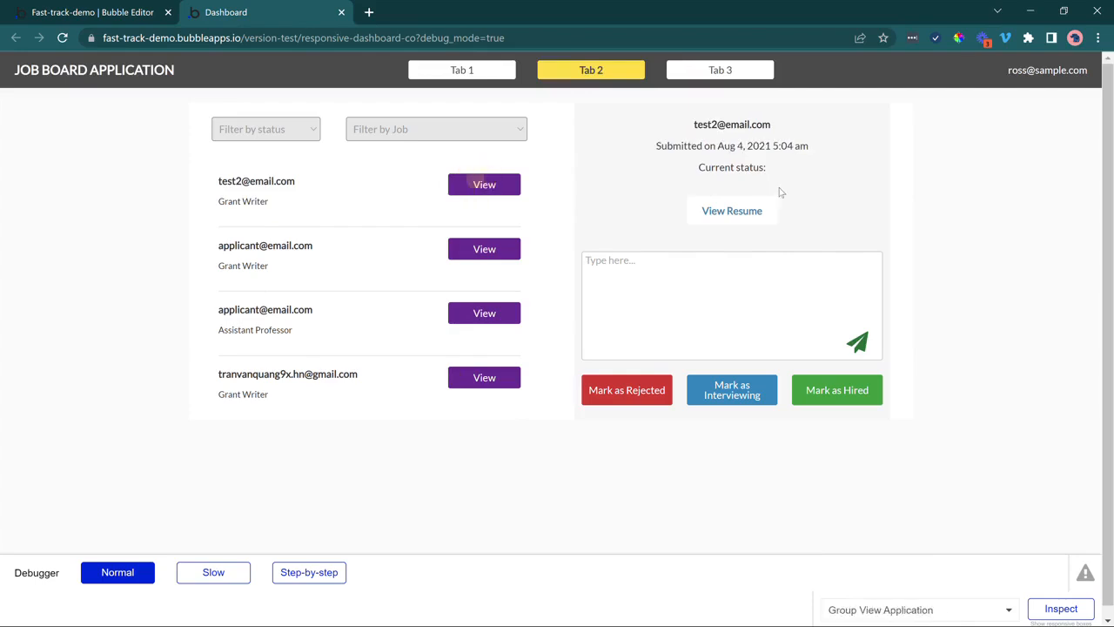
Mark the four applications Rejected, Interviewing, Interviewing and Hired.
click(646, 394)
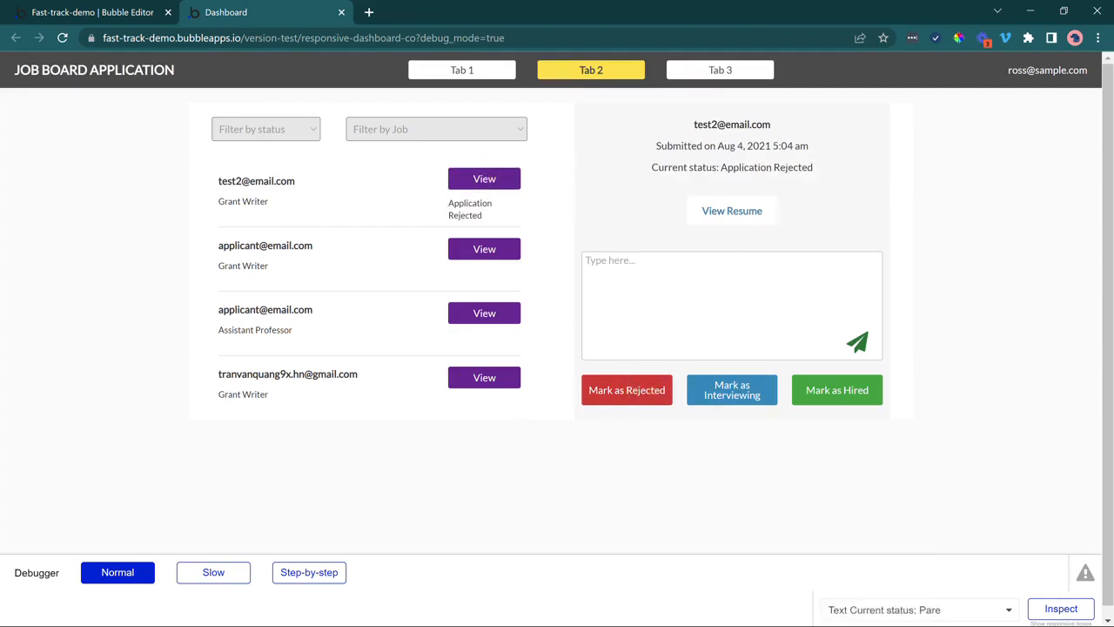
drag(732, 167, 793, 168)
drag(450, 206, 471, 216)
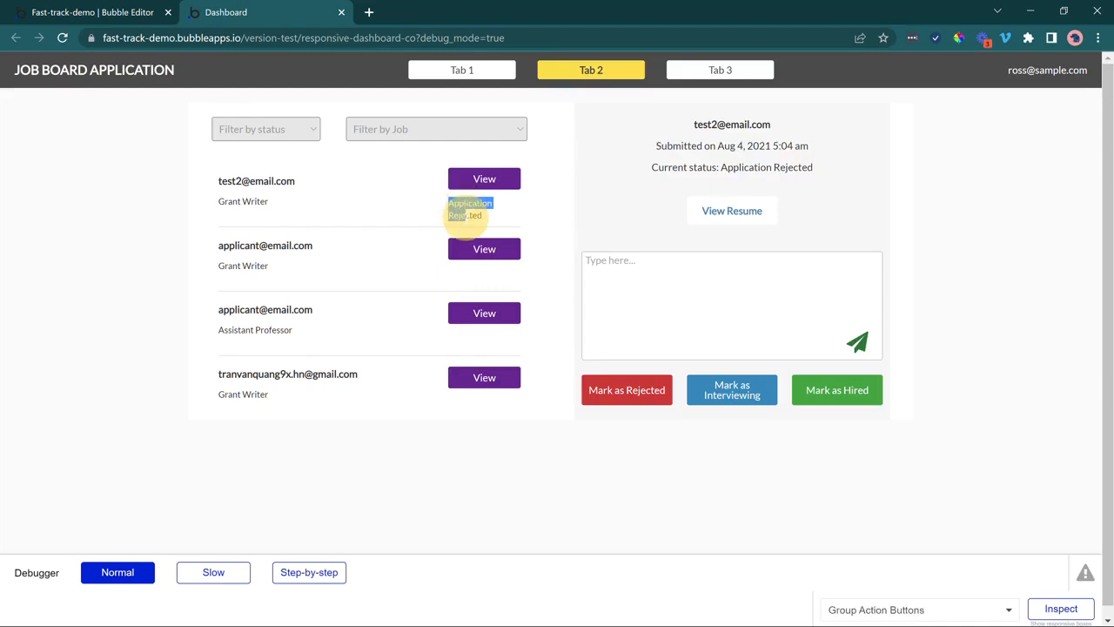
click(462, 249)
click(702, 398)
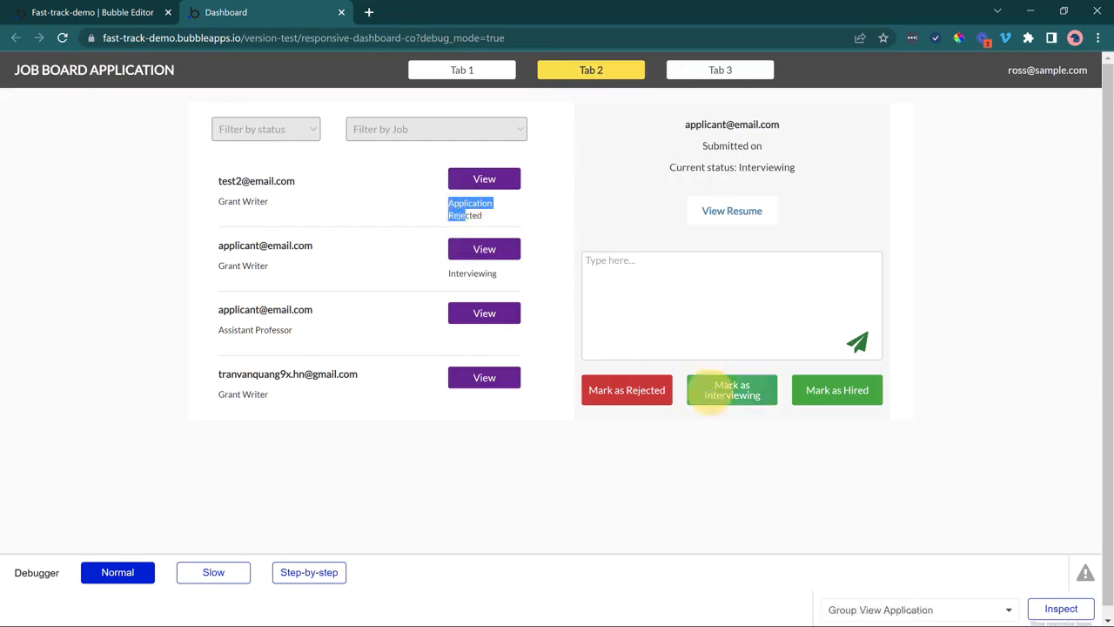
click(509, 311)
click(775, 388)
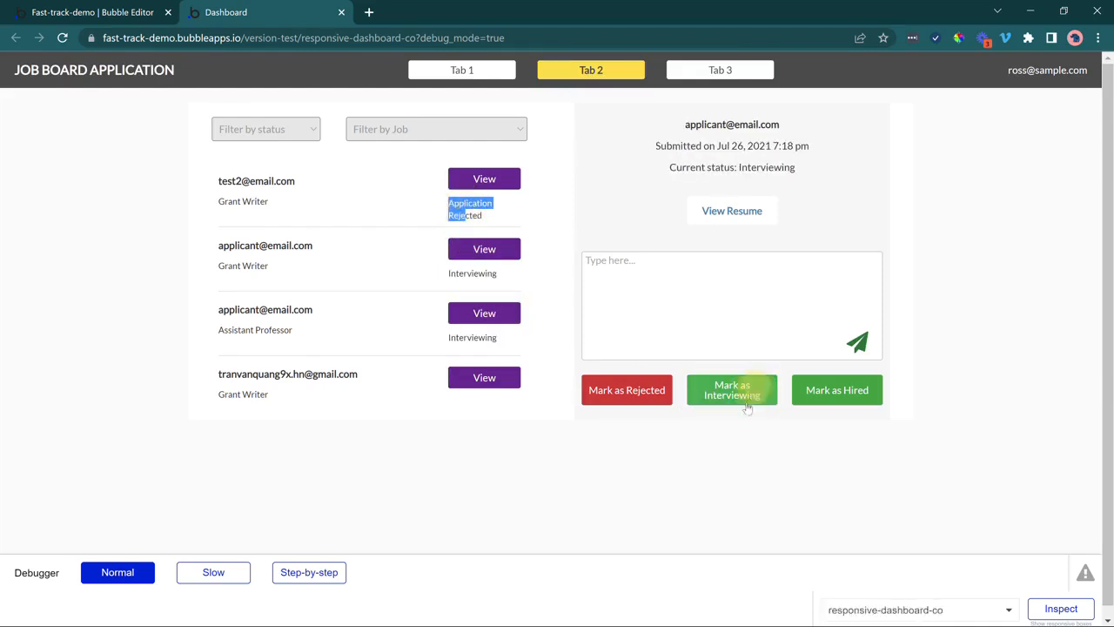
click(492, 381)
click(846, 393)
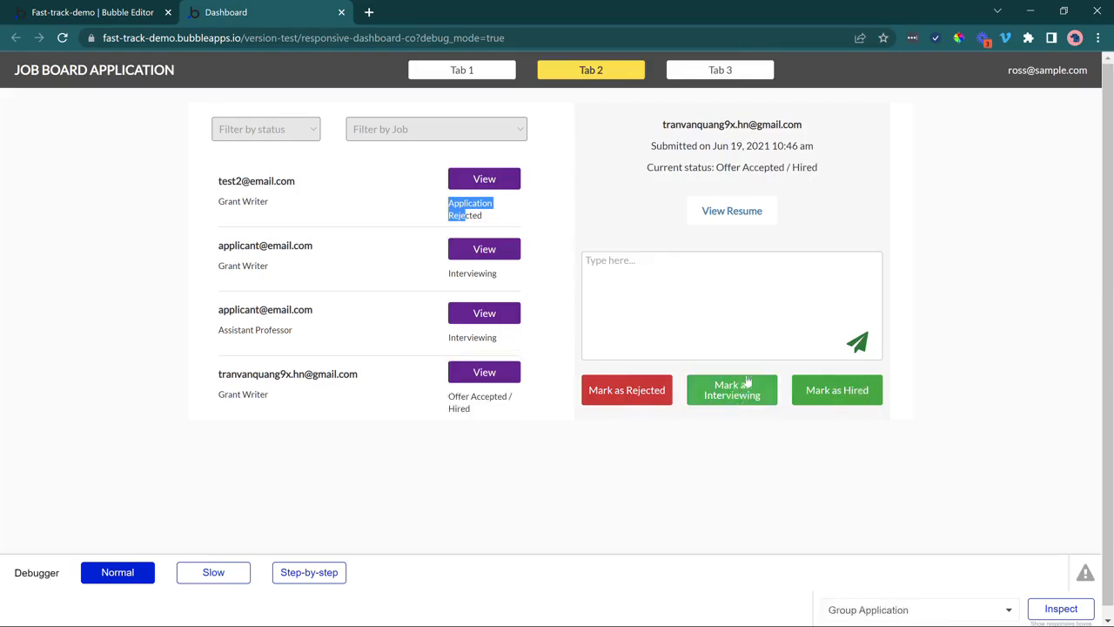
click(737, 427)
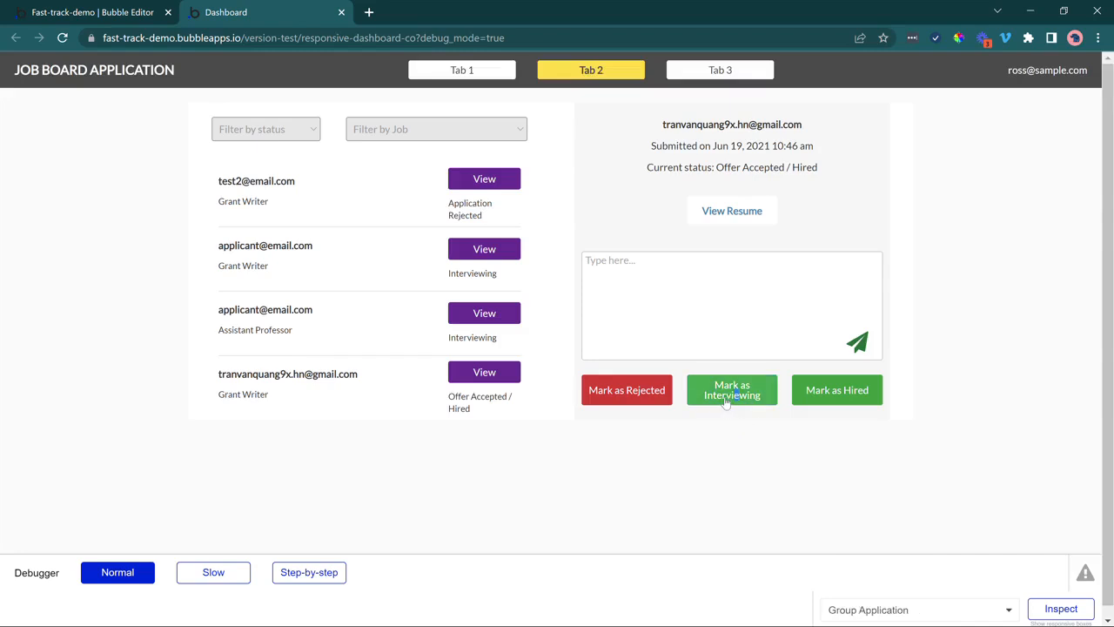
click(756, 403)
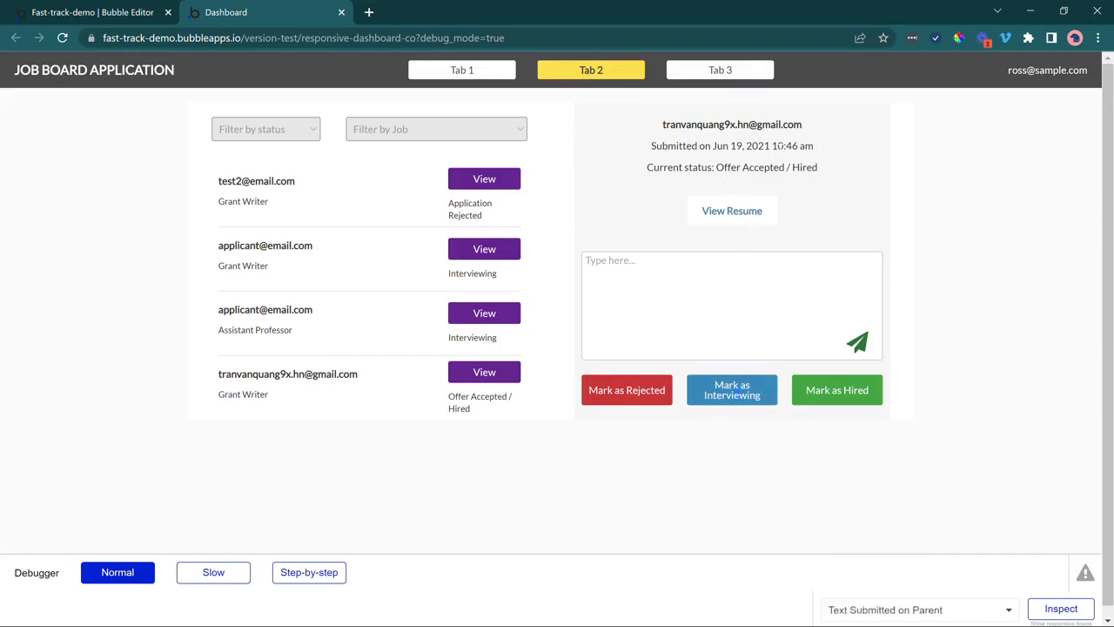
Send the test message 'Hello, this is a test' to the first applicant.
click(513, 179)
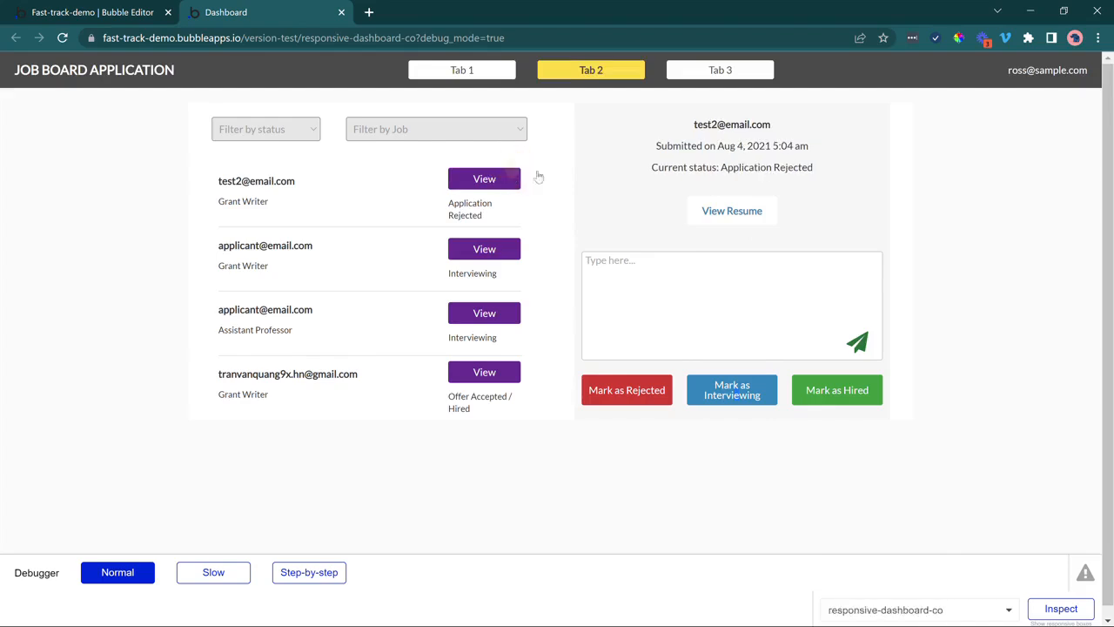
click(759, 297)
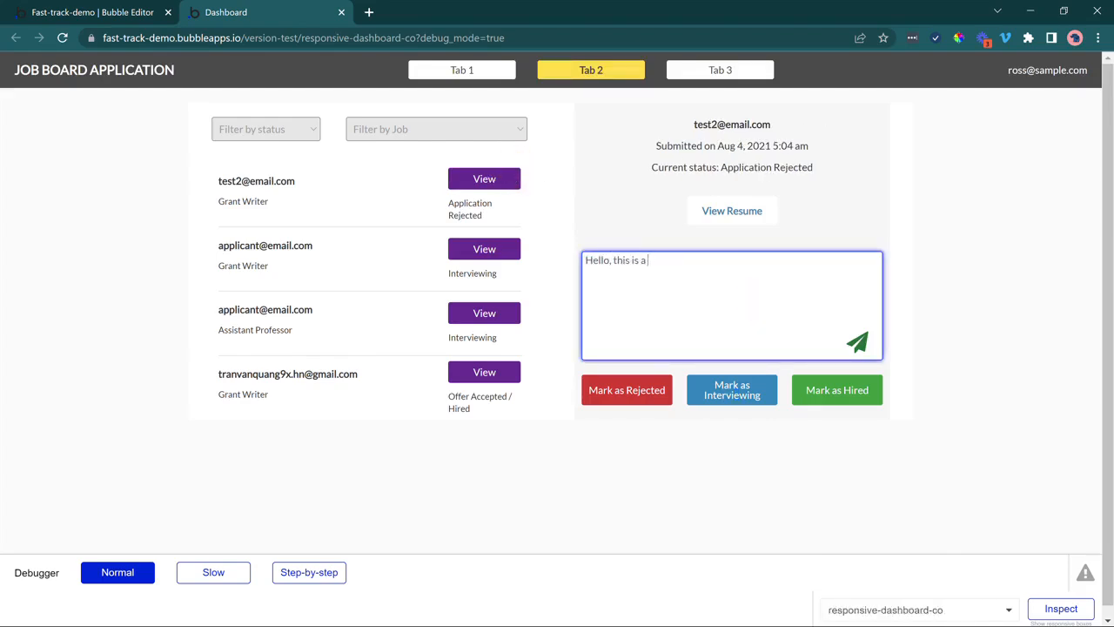
click(858, 342)
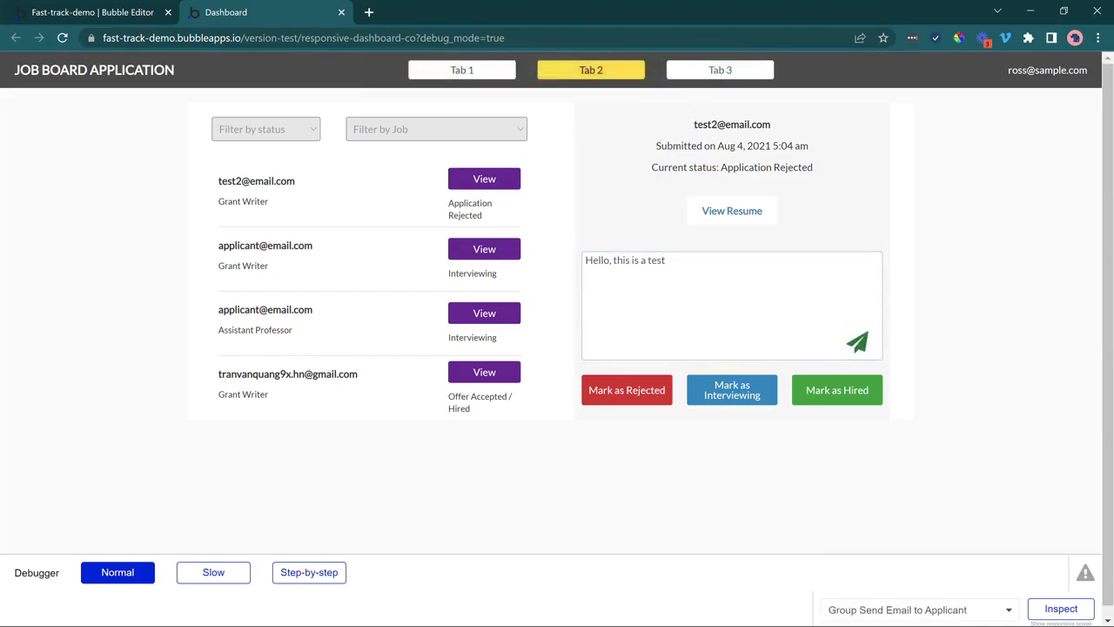
drag(585, 260, 602, 262)
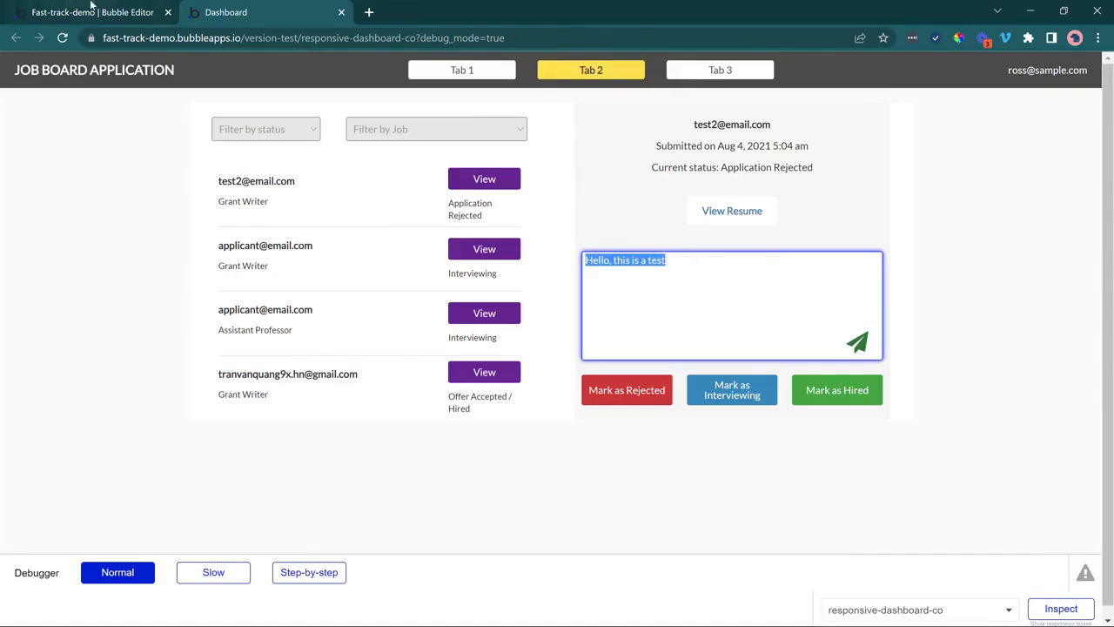
click(97, 14)
Add a Reset relevant inputs step after the 'Email sent!' alert in the send-icon workflow.
click(23, 143)
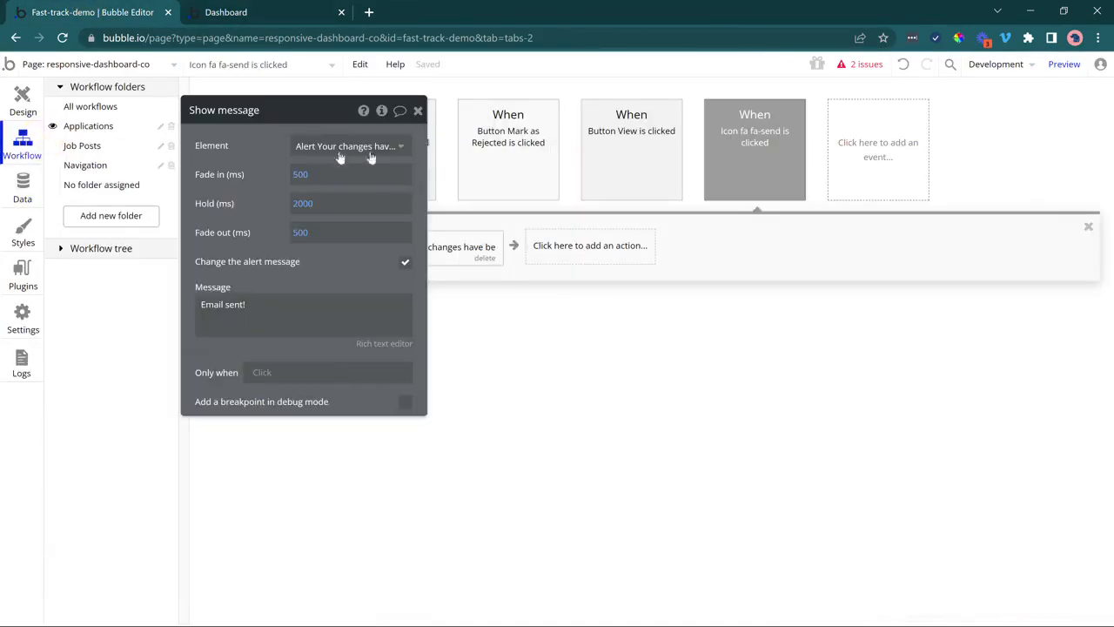
drag(342, 159, 759, 152)
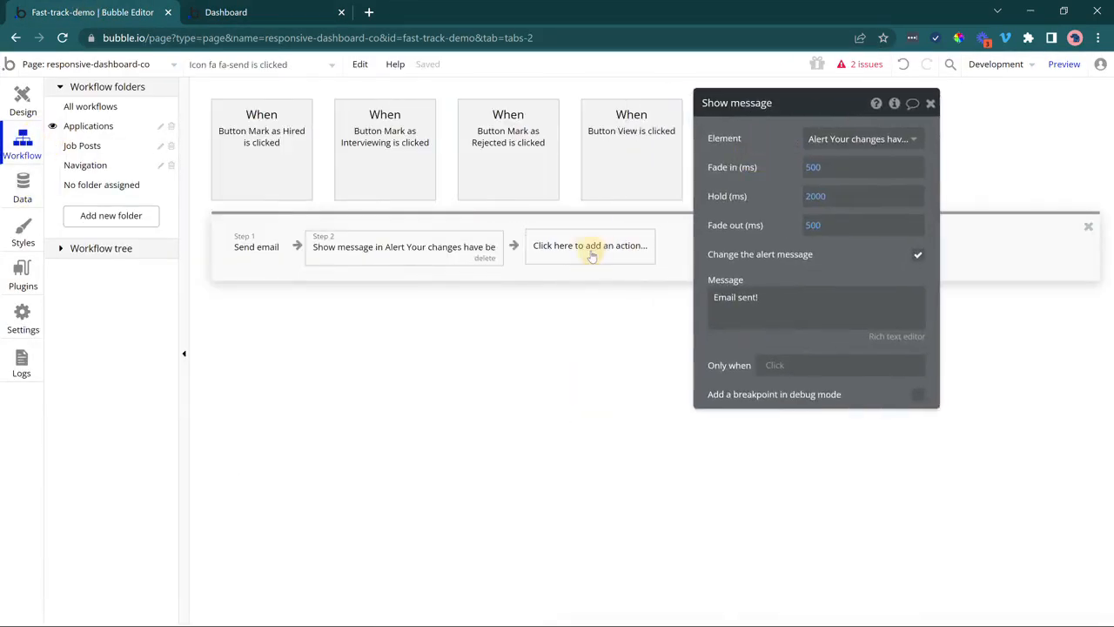
click(591, 251)
mouse_move(594, 447)
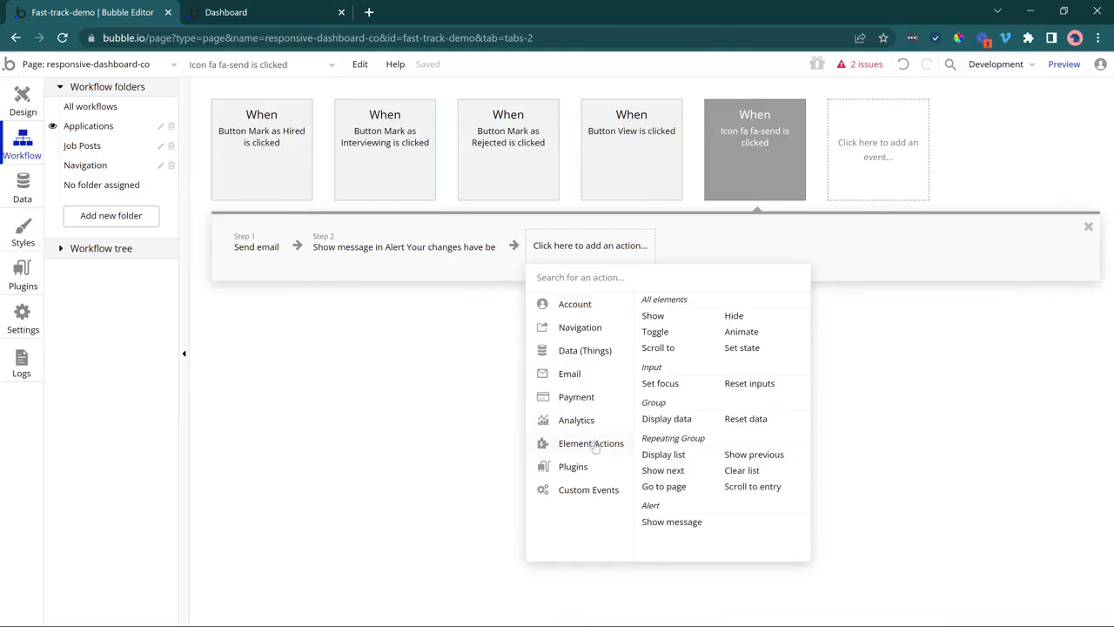
click(753, 384)
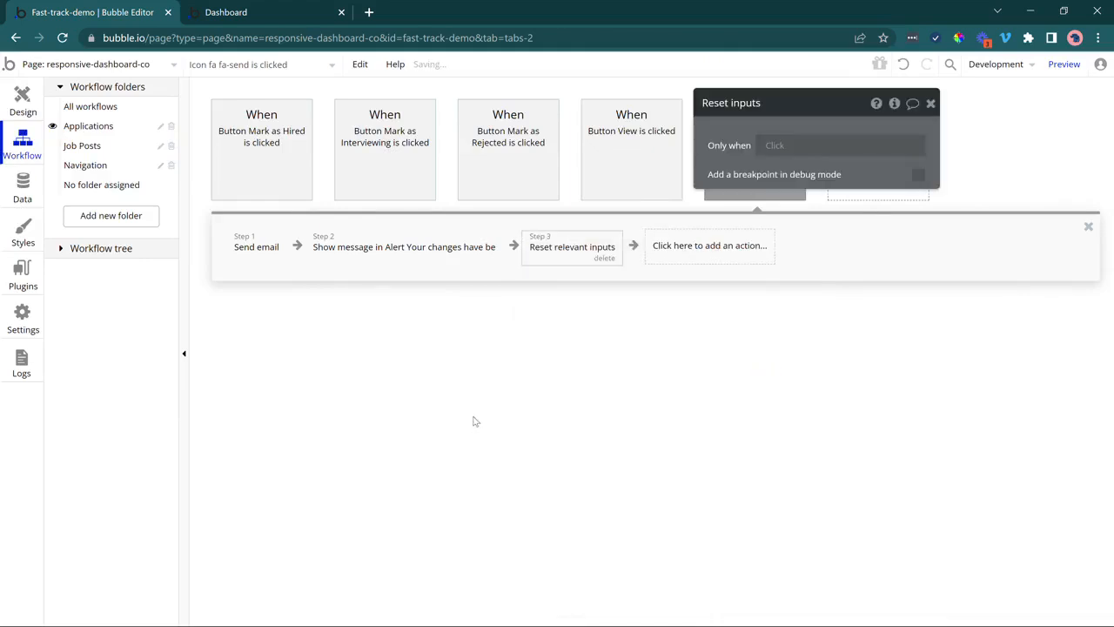
click(23, 100)
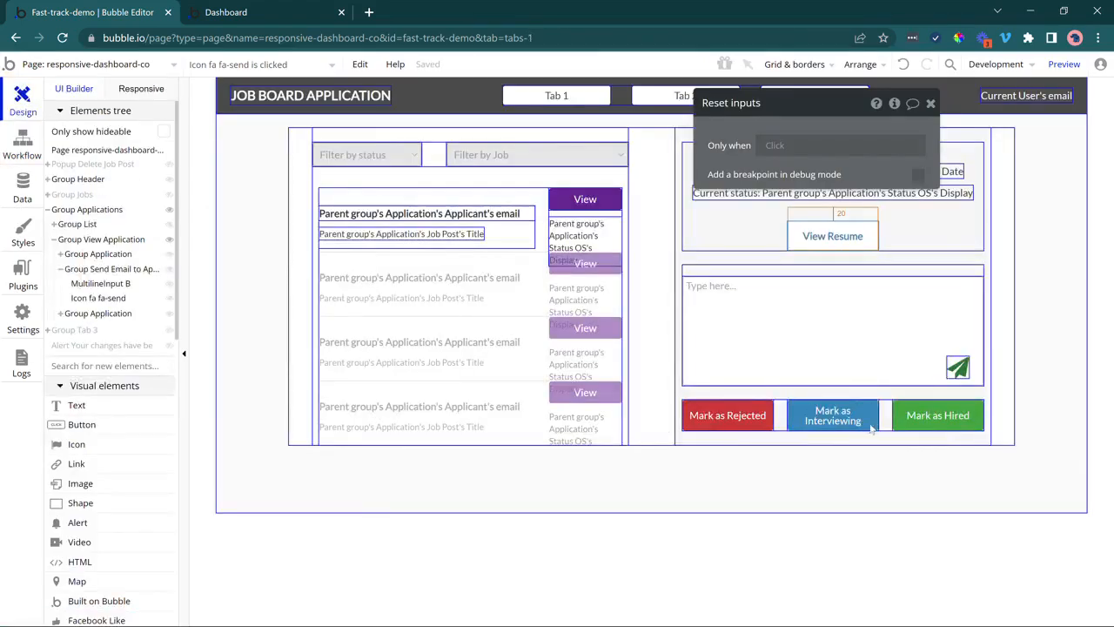
Review the Mark as Interviewing button's conditional rules, briefly checking the Mark as Hired button.
click(823, 416)
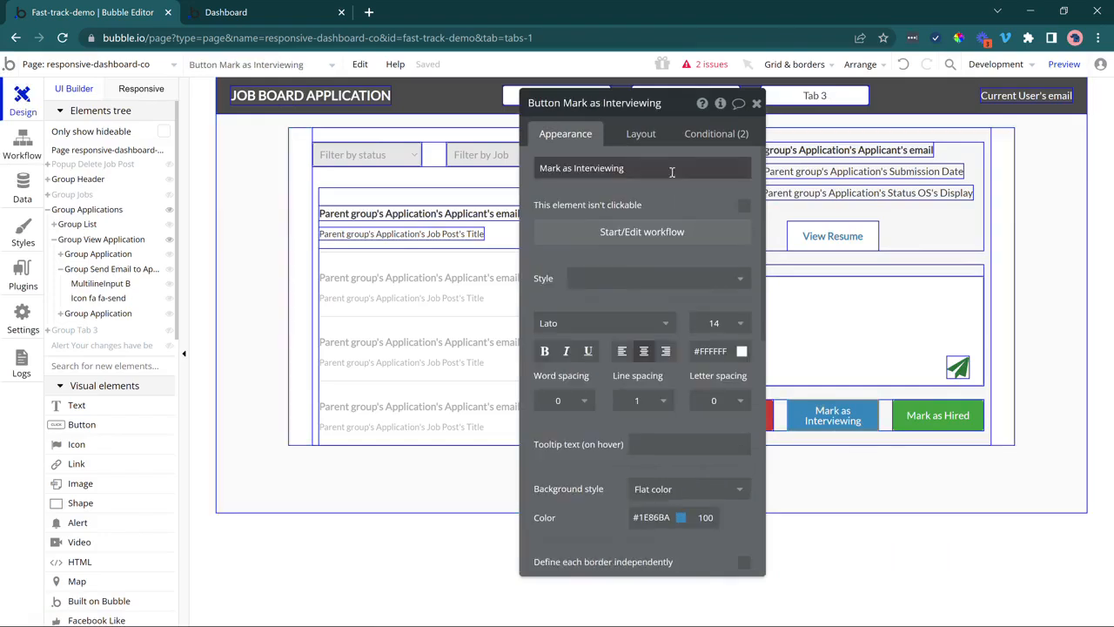
click(702, 136)
click(604, 212)
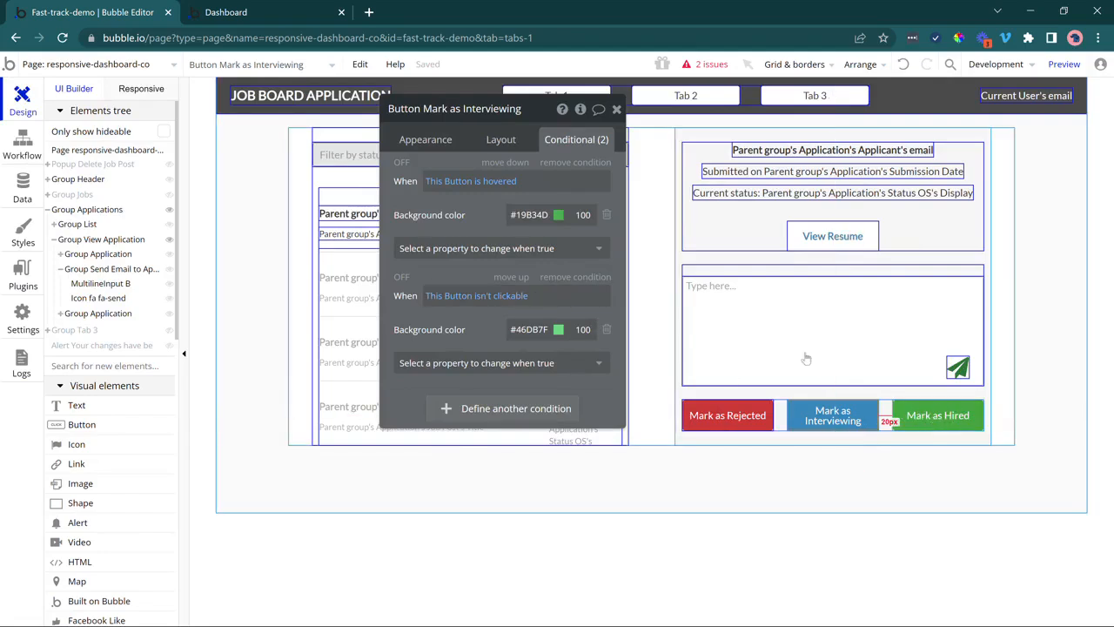
click(428, 141)
click(910, 417)
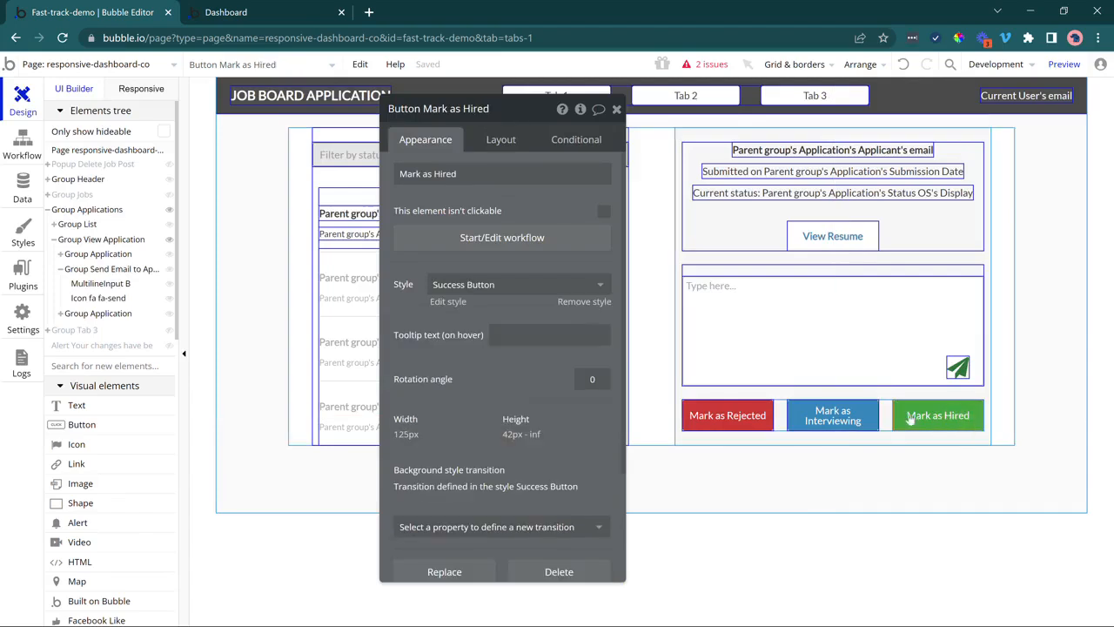
click(846, 422)
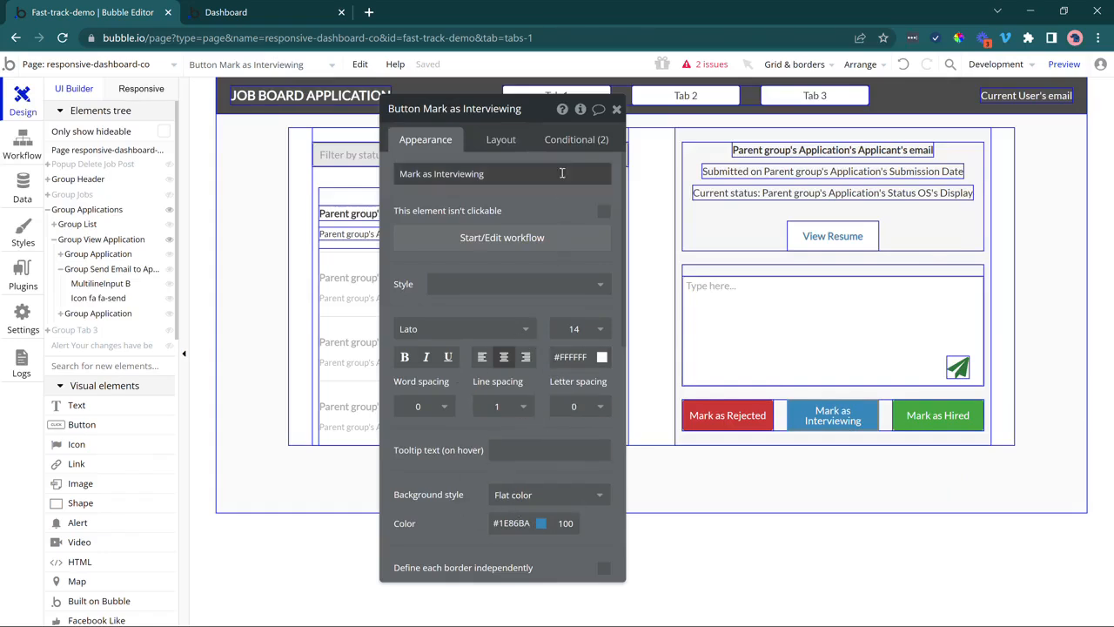
Delete the hover and not-clickable colour conditions from the Mark as Interviewing button.
click(565, 137)
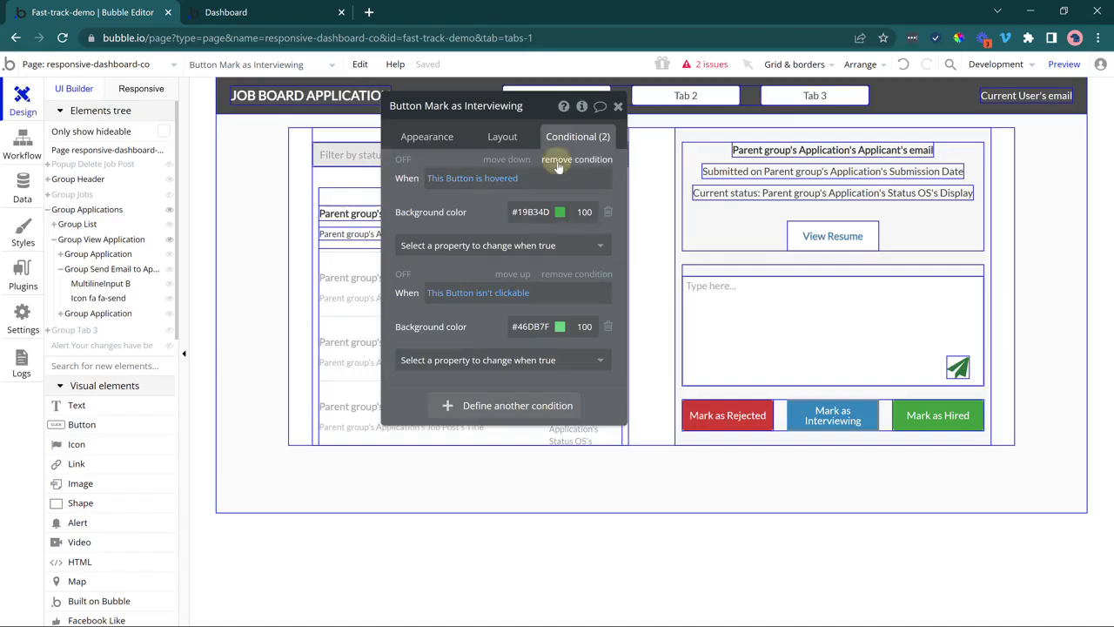
click(557, 161)
click(557, 161)
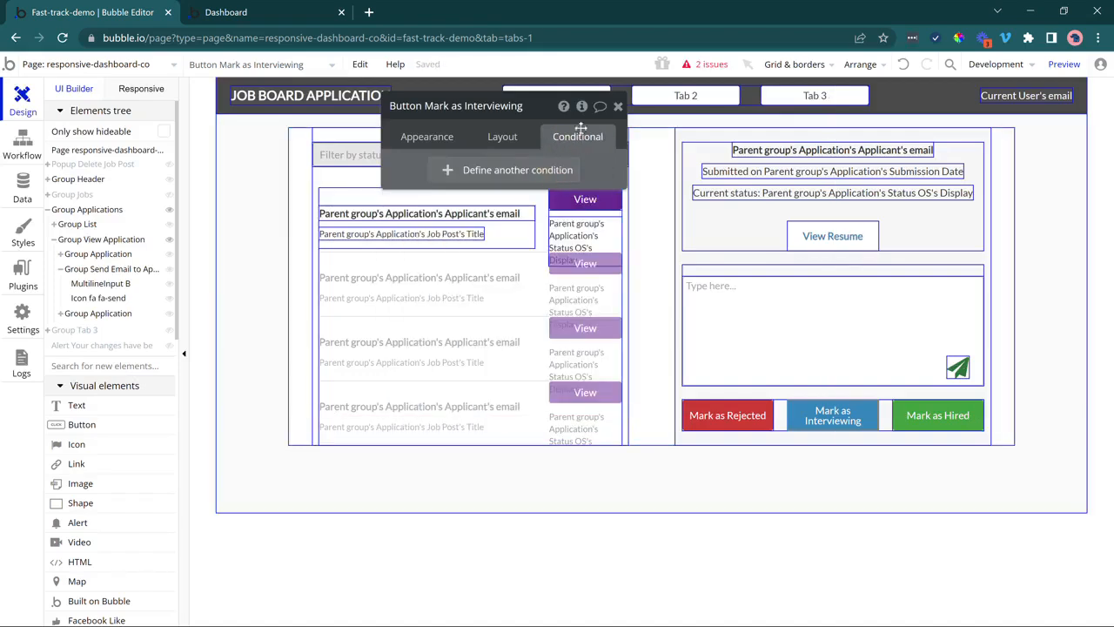
click(618, 106)
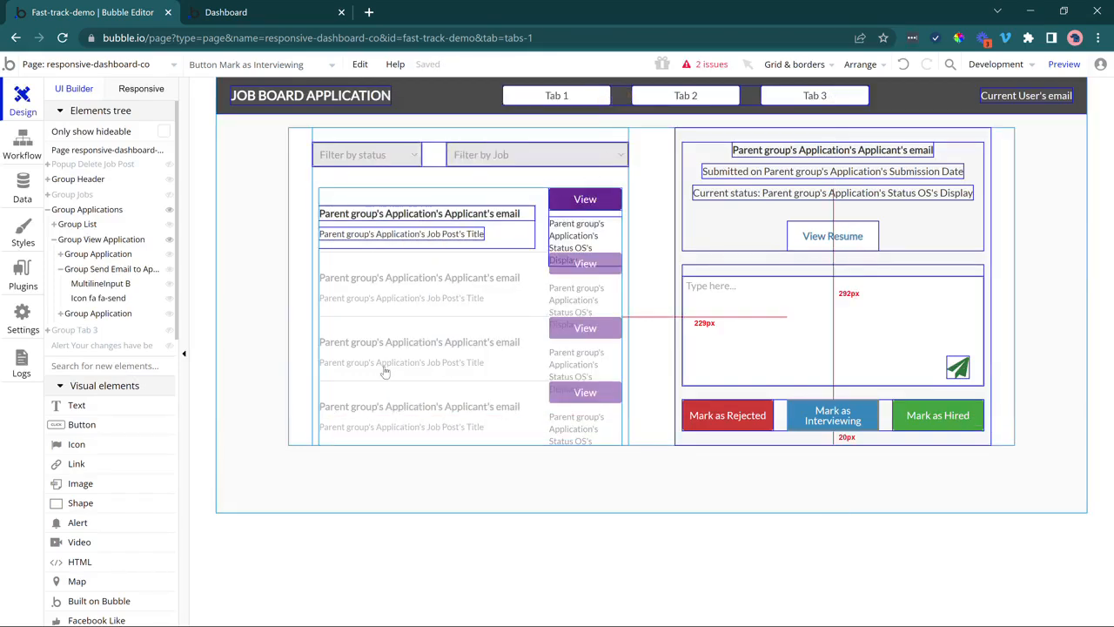